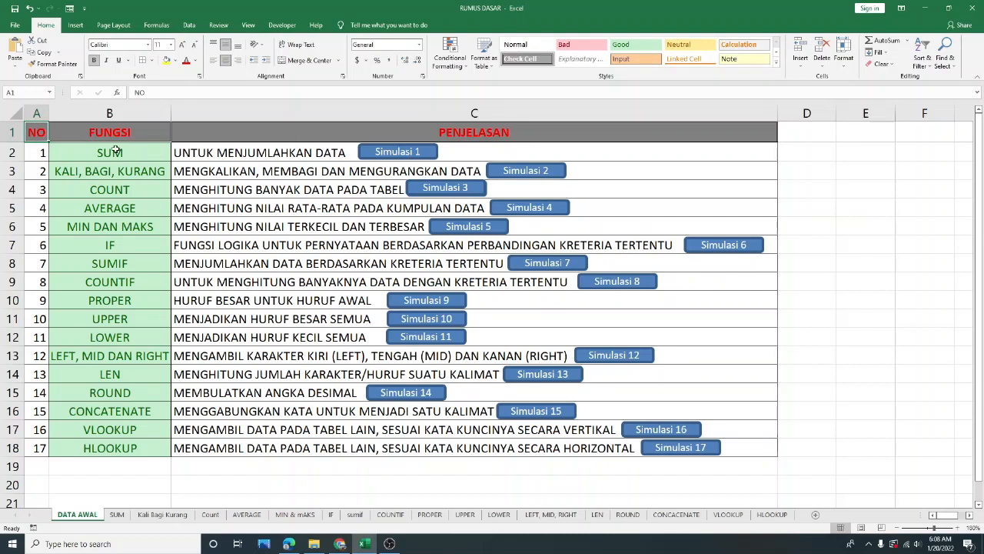
# Step: Examine the FUNGSI list in B2:B18 of the DATA AWAL sheet, from SUM to HLOOKUP
pyautogui.moveTo(115, 151); pyautogui.dragTo(106, 449)
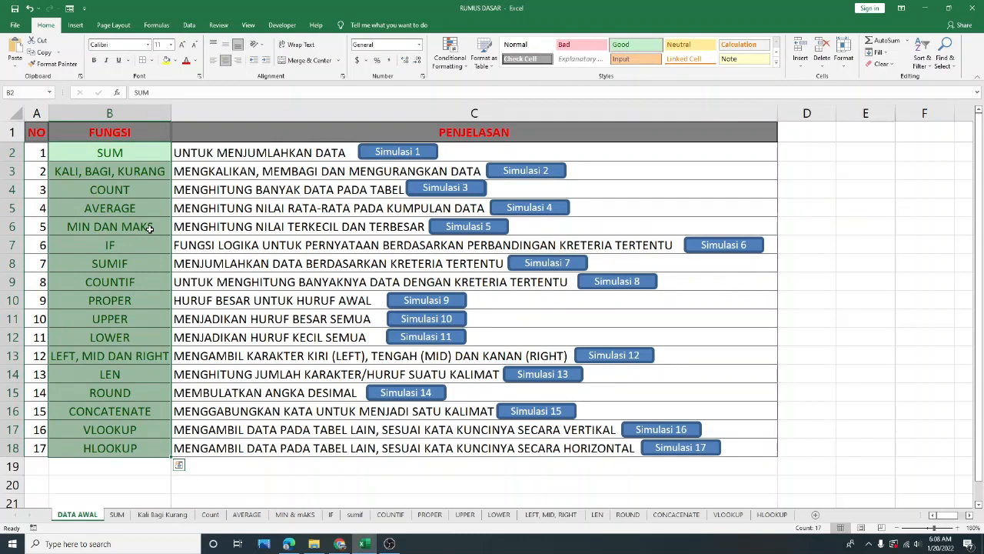
pyautogui.click(206, 168)
pyautogui.moveTo(154, 157); pyautogui.dragTo(157, 449)
pyautogui.click(204, 204)
pyautogui.moveTo(115, 153); pyautogui.dragTo(115, 448)
pyautogui.click(207, 196)
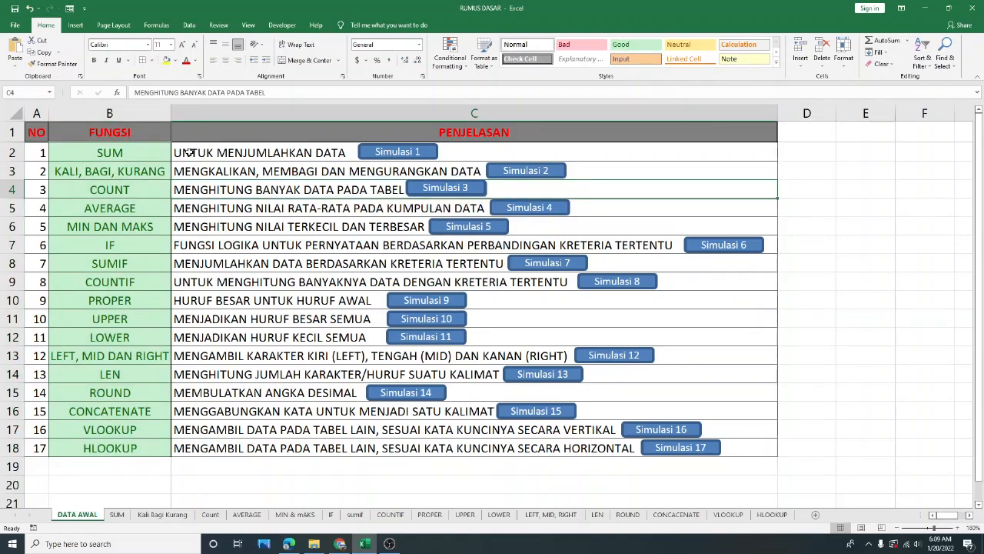
pyautogui.click(13, 153)
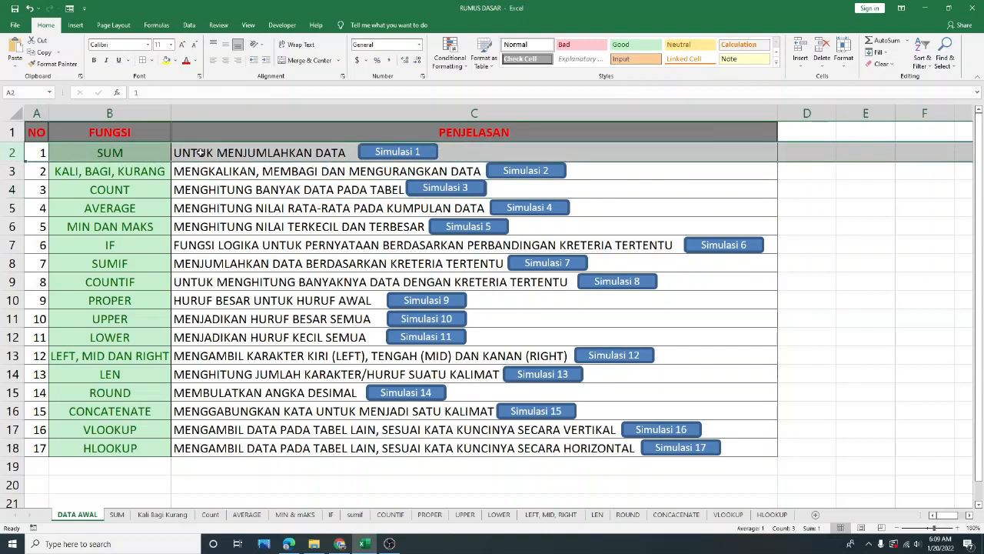
pyautogui.click(132, 152)
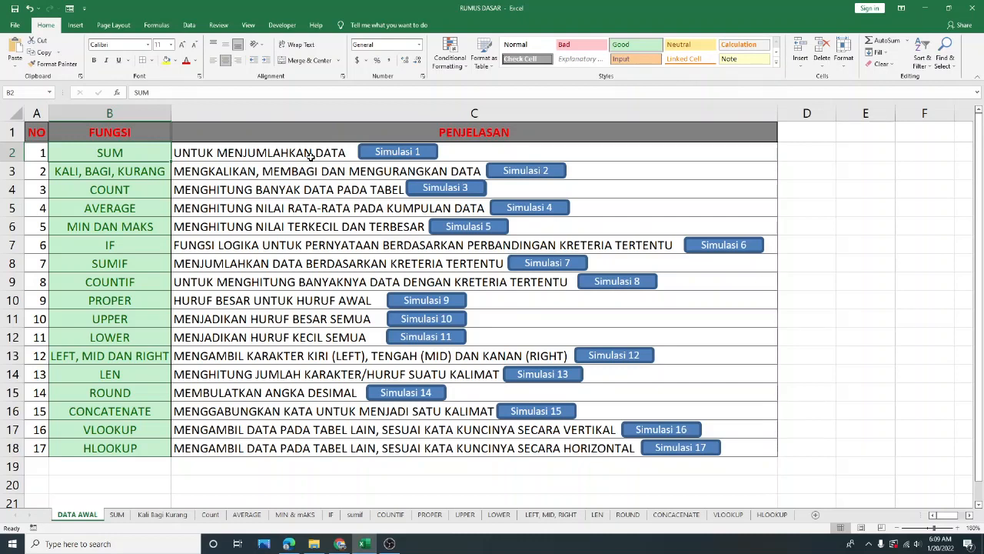
# Step: Open the Simulasi 1 sheet for SUM and clear the existing total in C10
pyautogui.click(380, 156)
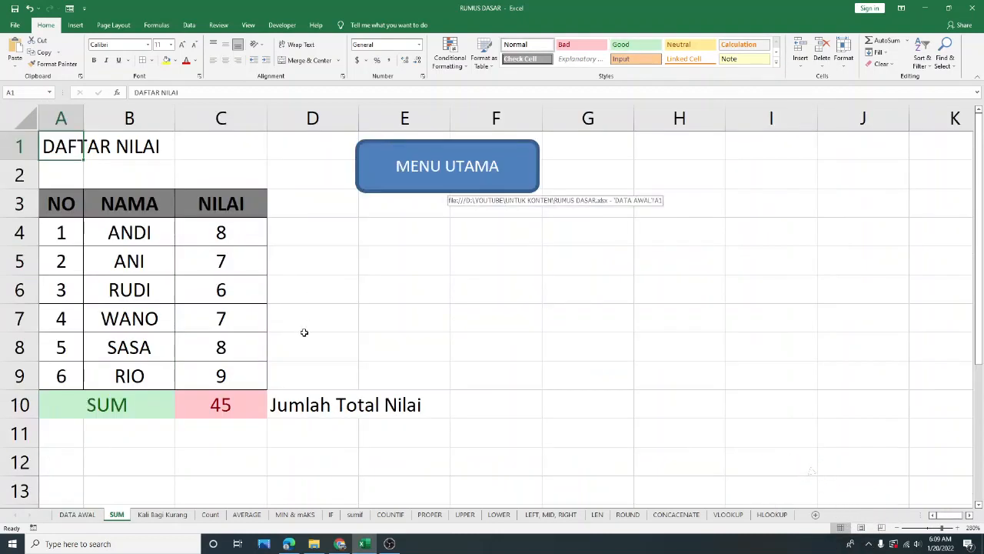
pyautogui.click(235, 408)
pyautogui.press('Delete')
pyautogui.click(370, 259)
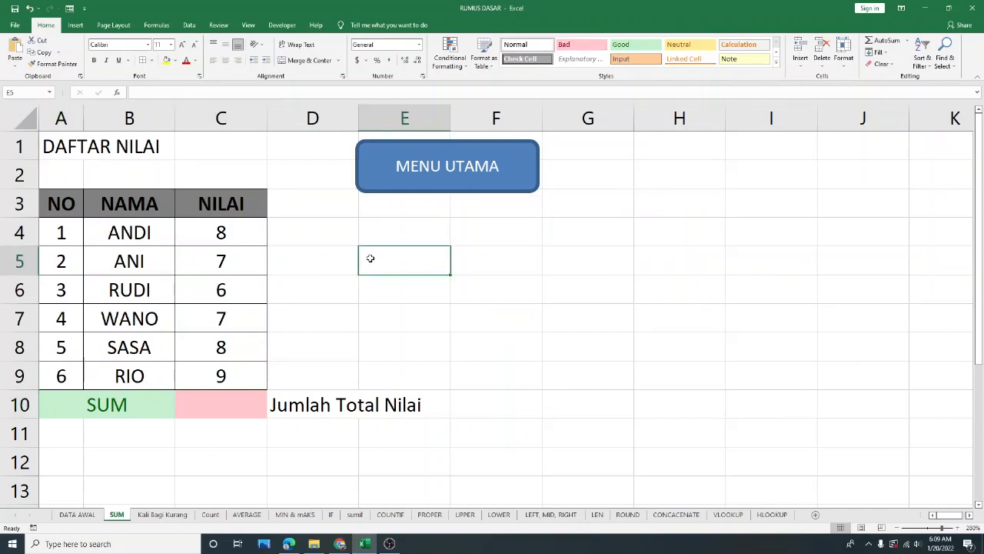
# Step: Review the DAFTAR NILAI table and the grades in C4:C9 that the total covers
pyautogui.moveTo(77, 205); pyautogui.dragTo(207, 365)
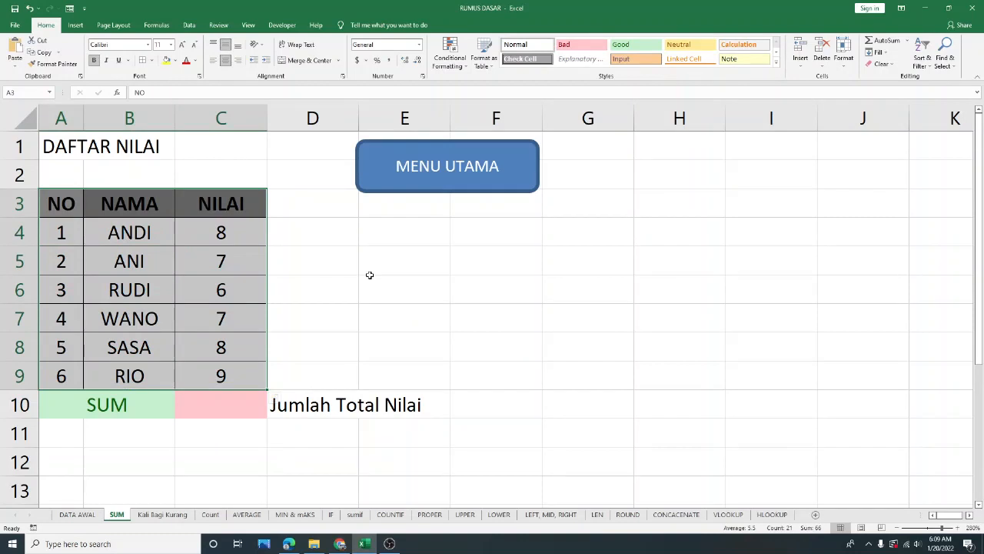
pyautogui.click(361, 262)
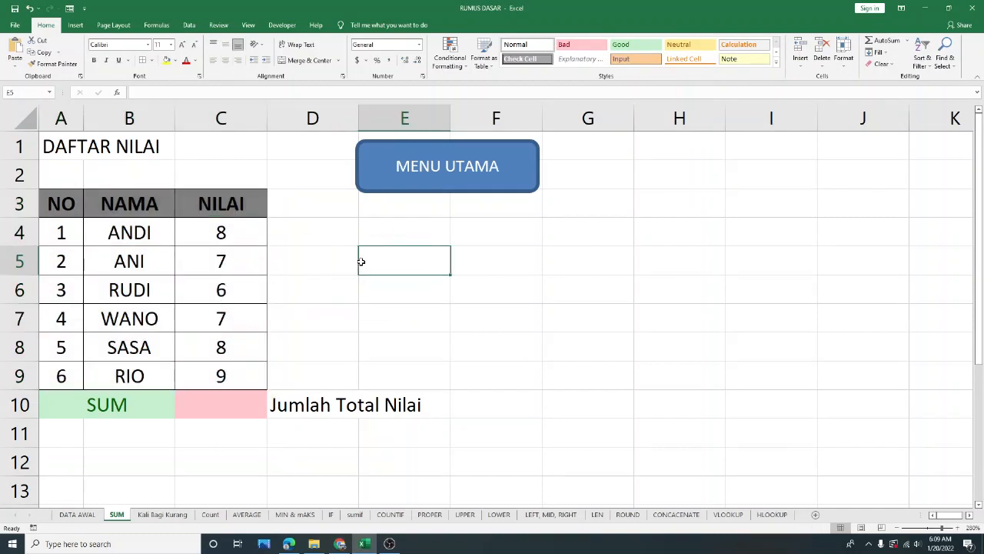
pyautogui.click(312, 235)
pyautogui.moveTo(240, 232); pyautogui.dragTo(254, 380)
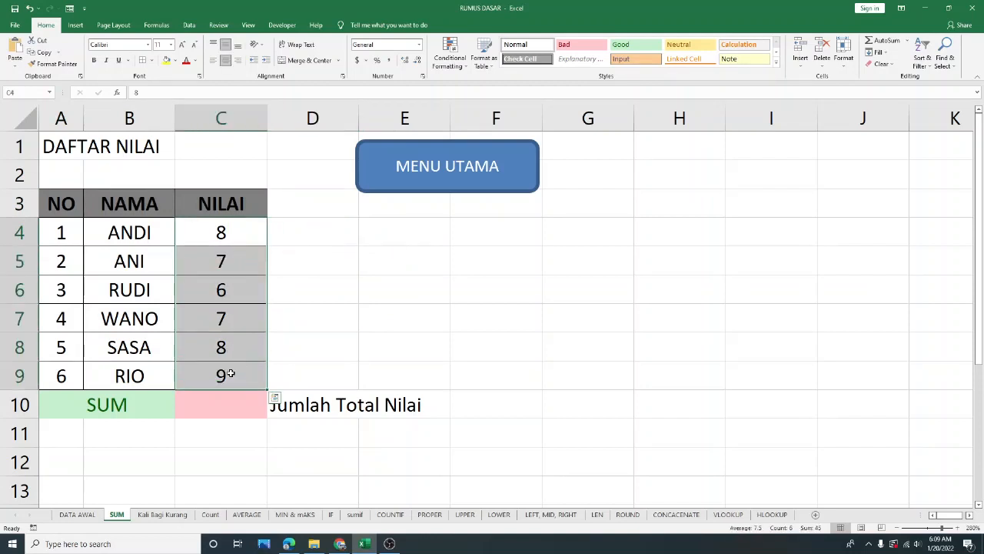
pyautogui.moveTo(238, 230); pyautogui.dragTo(244, 381)
pyautogui.click(379, 323)
# Step: Enter the formula =SUM(C4:C9) in C10 to total the grades
pyautogui.click(232, 396)
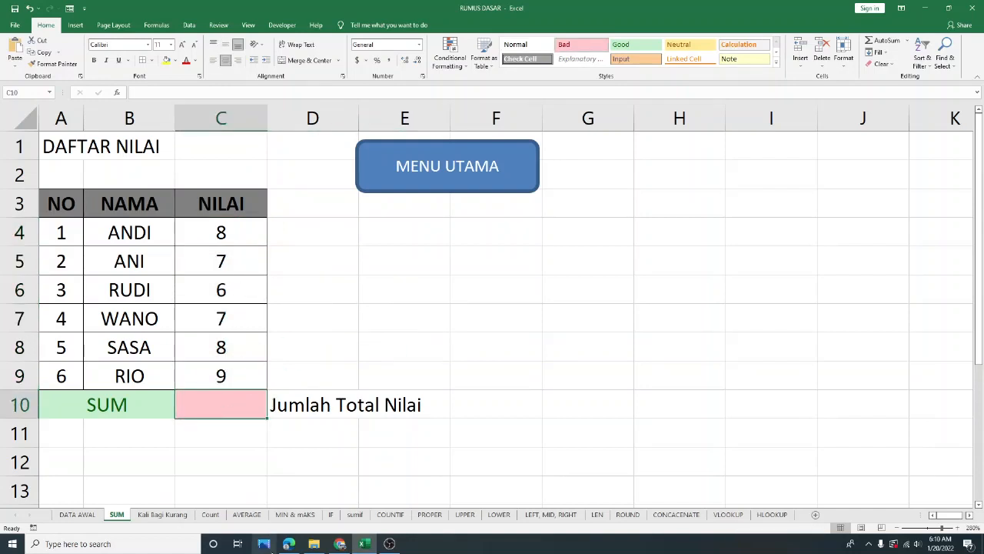
pyautogui.write('=SUM(')
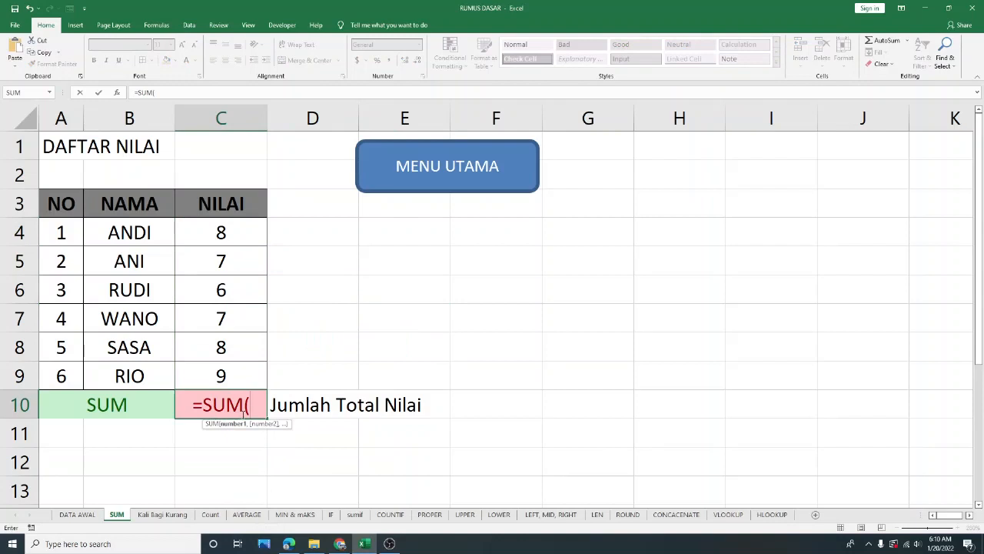
pyautogui.moveTo(242, 234); pyautogui.dragTo(241, 377)
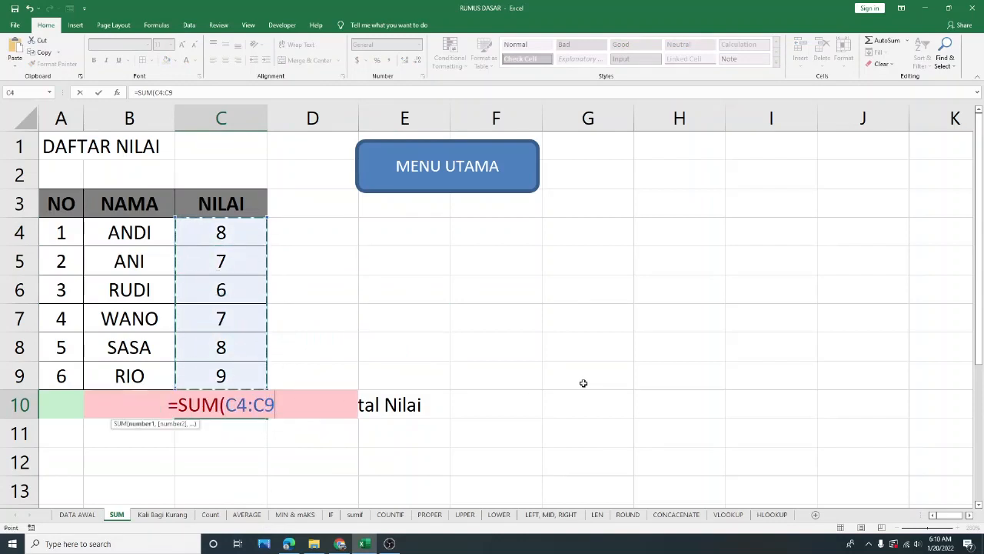
pyautogui.write(')')
pyautogui.press('Return')
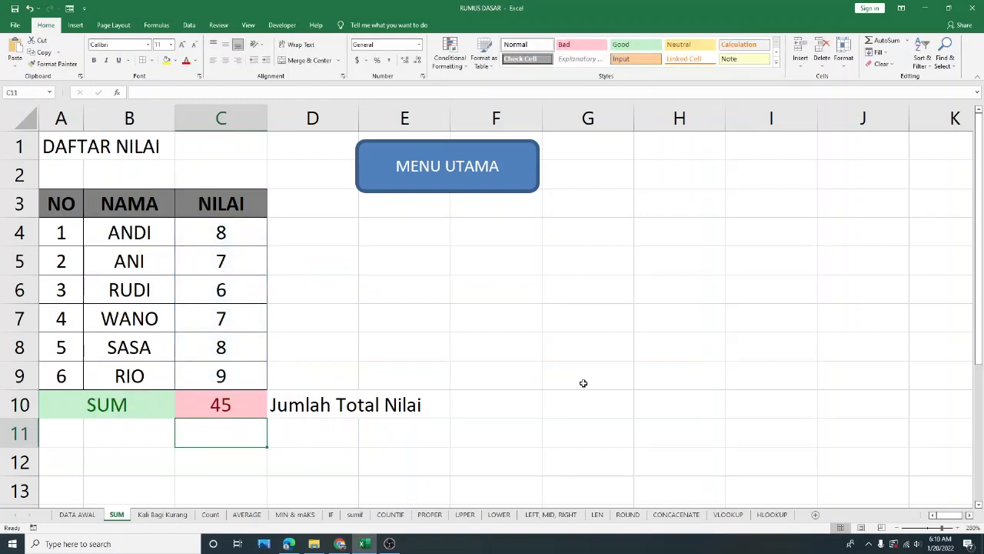
# Step: Check the SUM formula in C10 against the grades in C4:C9
pyautogui.click(472, 300)
pyautogui.click(209, 402)
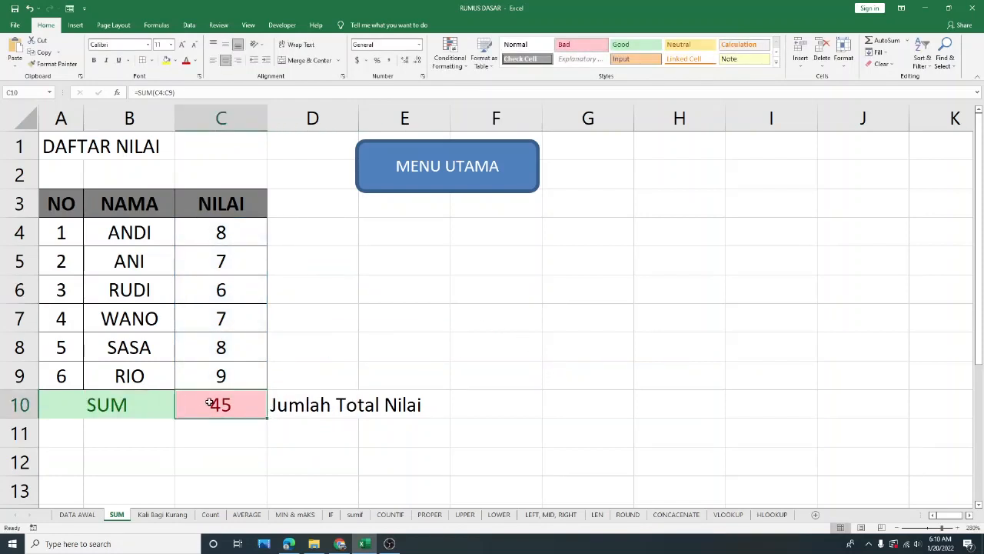
pyautogui.moveTo(245, 231); pyautogui.dragTo(238, 380)
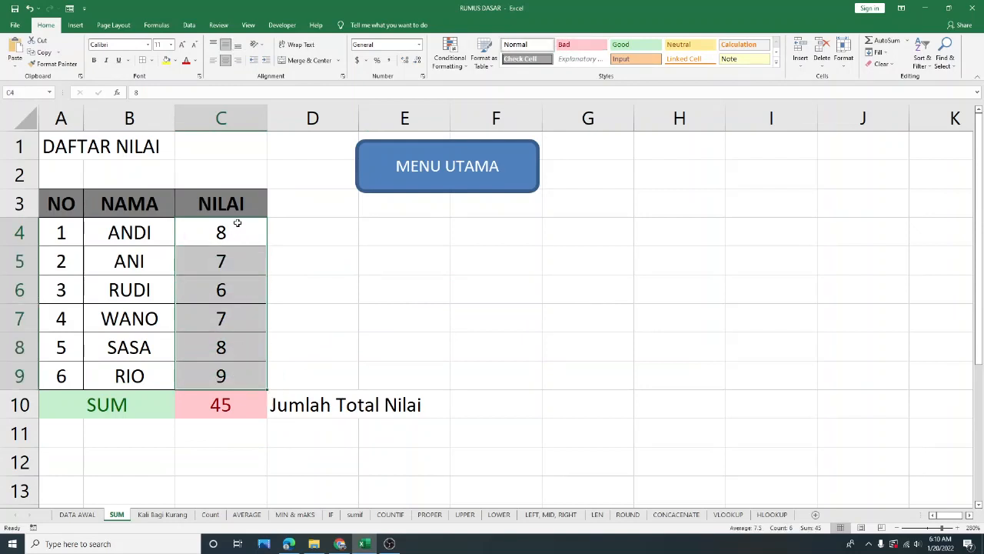
pyautogui.moveTo(234, 227); pyautogui.dragTo(222, 362)
pyautogui.click(336, 320)
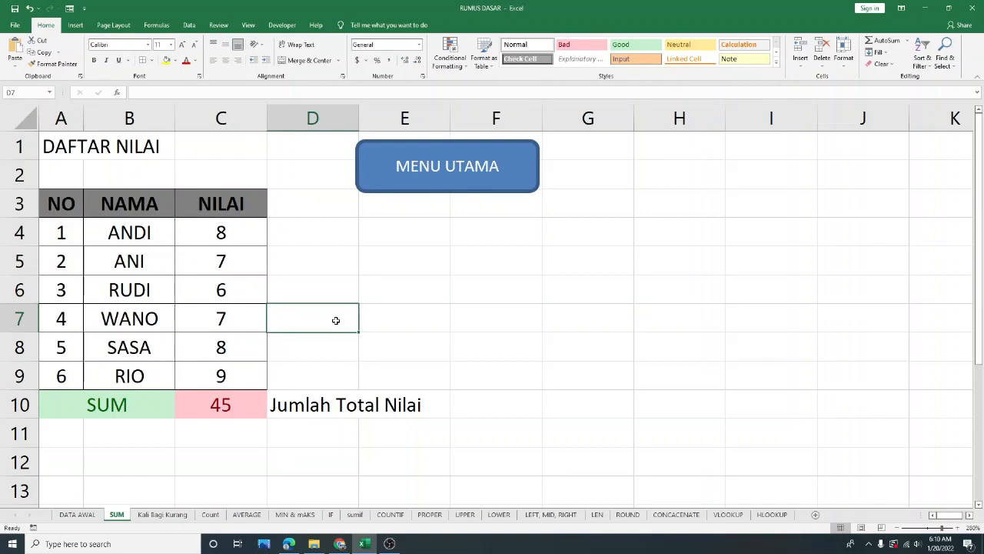
# Step: Return to the DATA AWAL main menu and apply the Bad cell style to the SUM explanation in C2
pyautogui.click(438, 168)
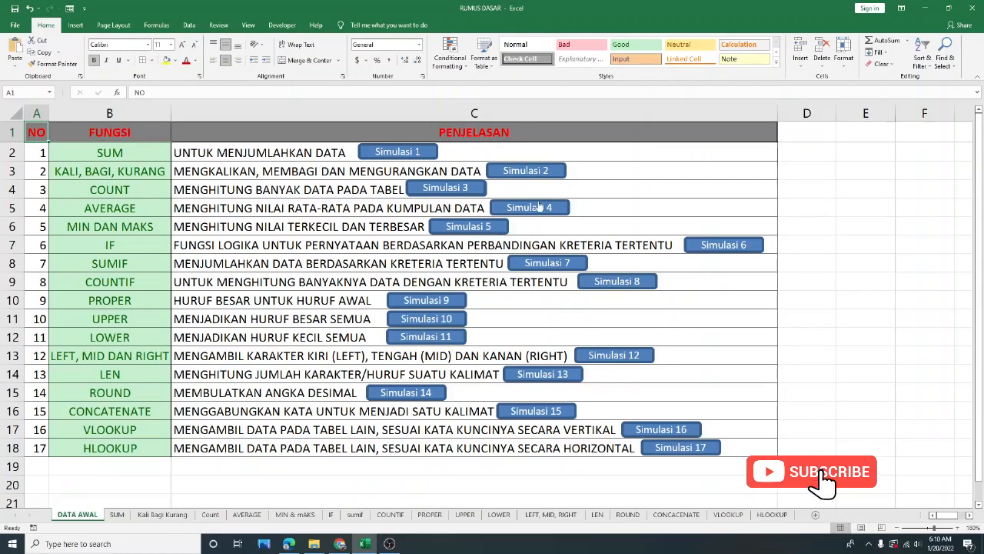
pyautogui.click(597, 170)
pyautogui.click(593, 153)
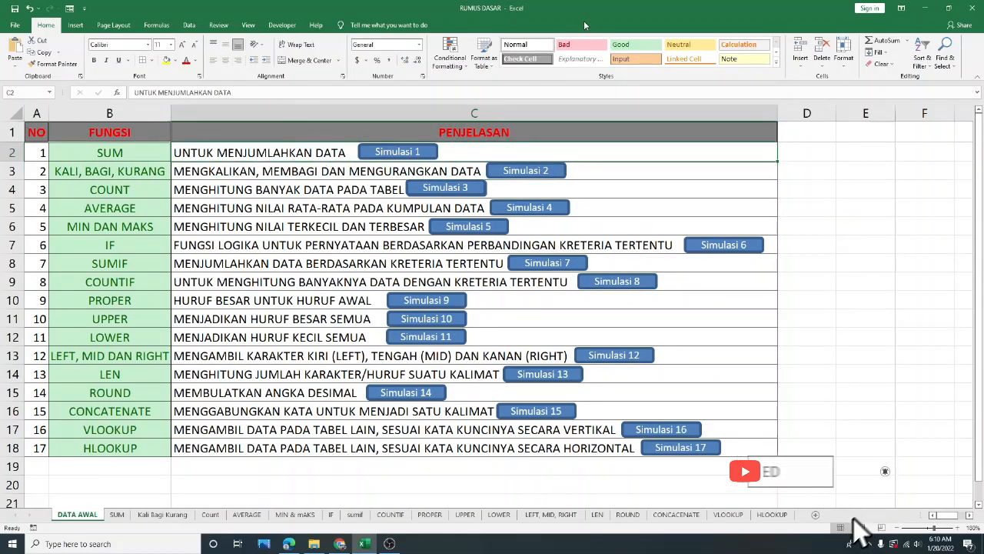
pyautogui.click(576, 46)
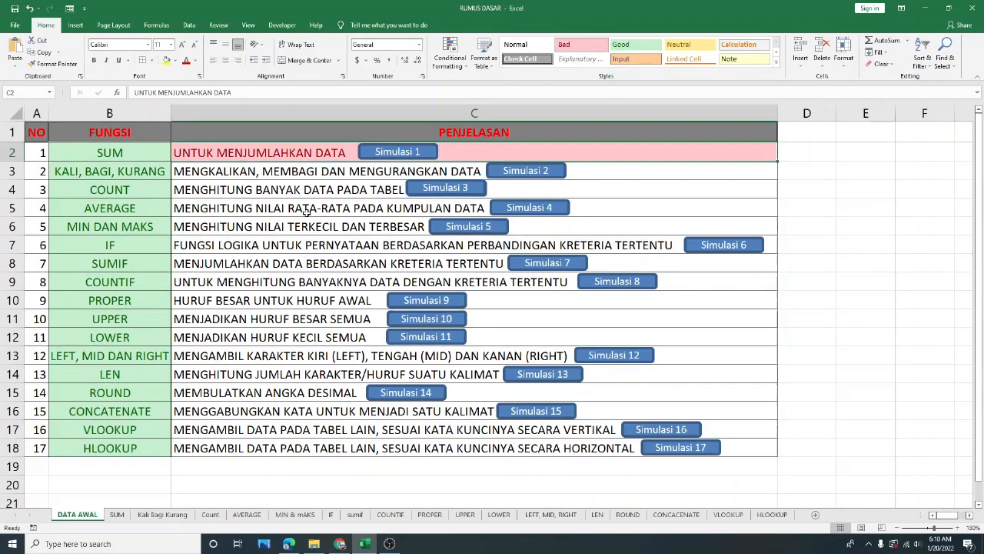
# Step: Open the Simulasi 2 sheet for KALI, BAGI, KURANG and clear the existing results in C10:C12
pyautogui.click(120, 171)
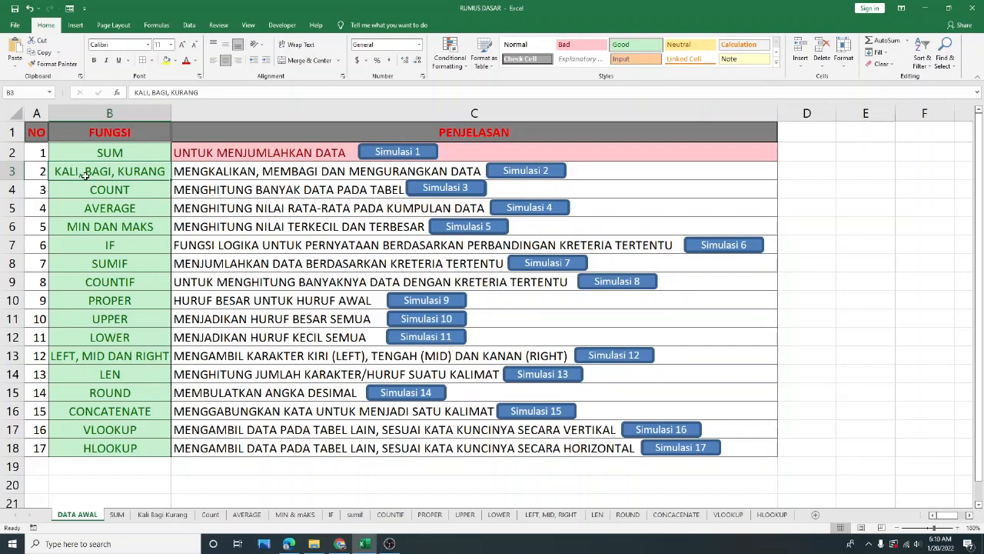
pyautogui.click(493, 172)
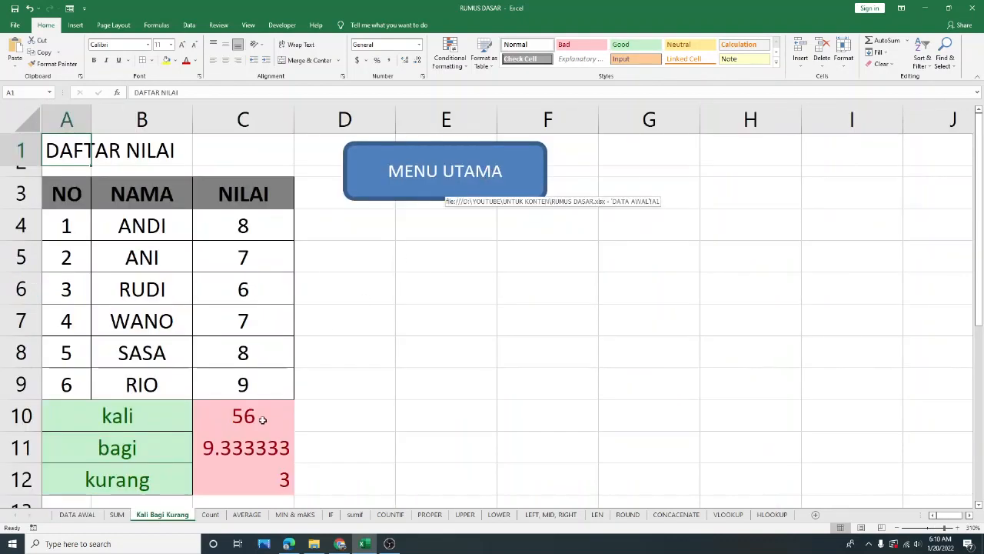
pyautogui.moveTo(269, 419); pyautogui.dragTo(246, 477)
pyautogui.press('Delete')
pyautogui.click(443, 320)
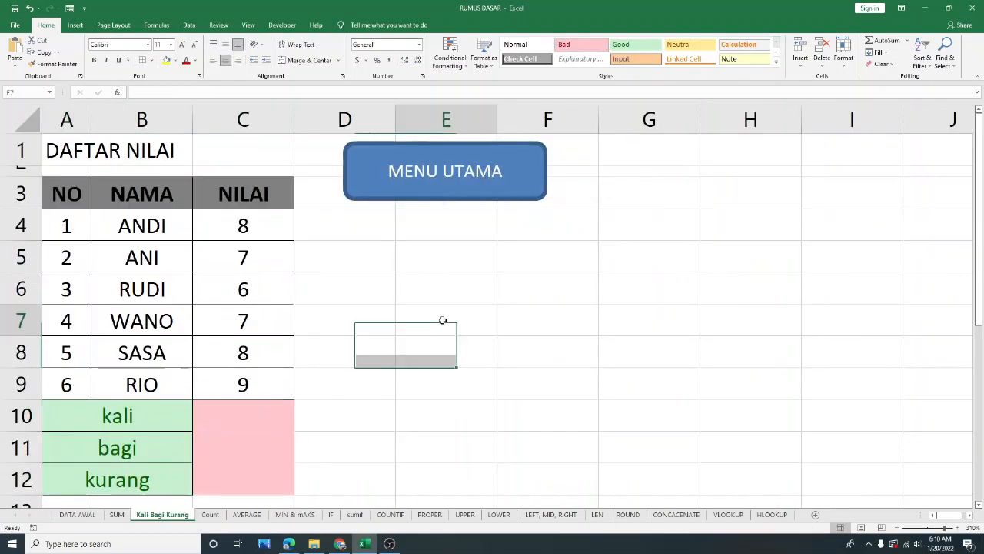
# Step: Enter the formula =C8*C9 in the kali cell C10 to multiply the last two grades
pyautogui.scroll(-1, 369, 271)
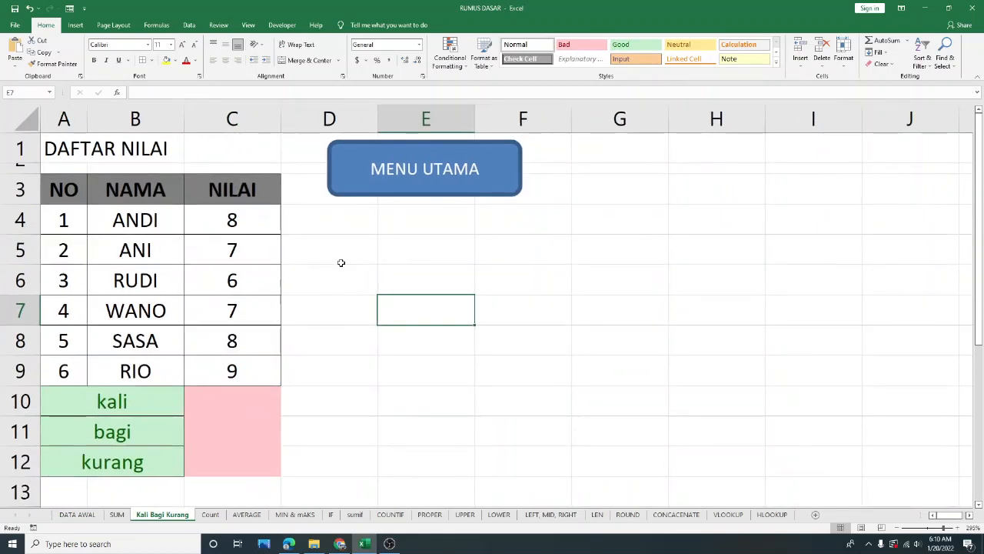
pyautogui.moveTo(73, 218); pyautogui.dragTo(229, 370)
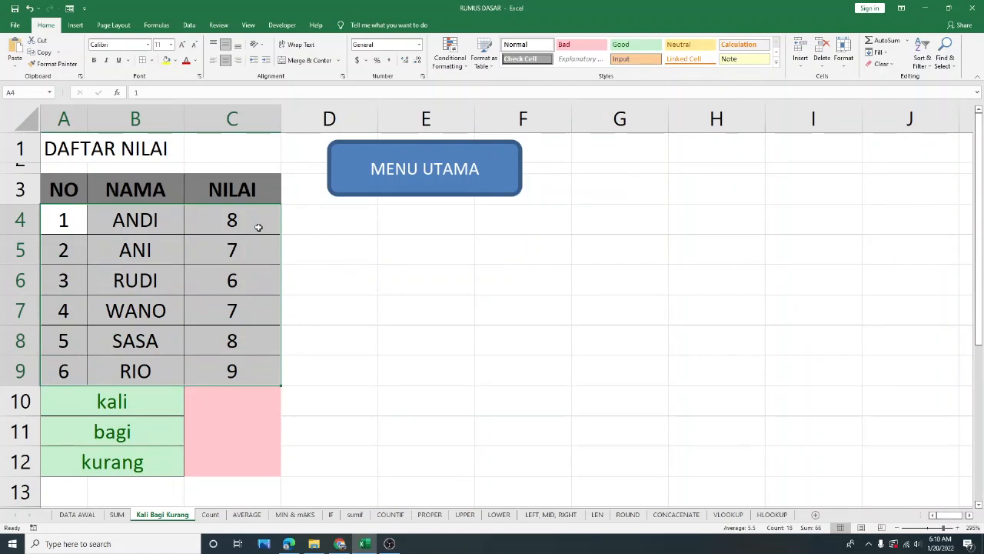
pyautogui.click(240, 343)
pyautogui.moveTo(169, 351); pyautogui.dragTo(217, 367)
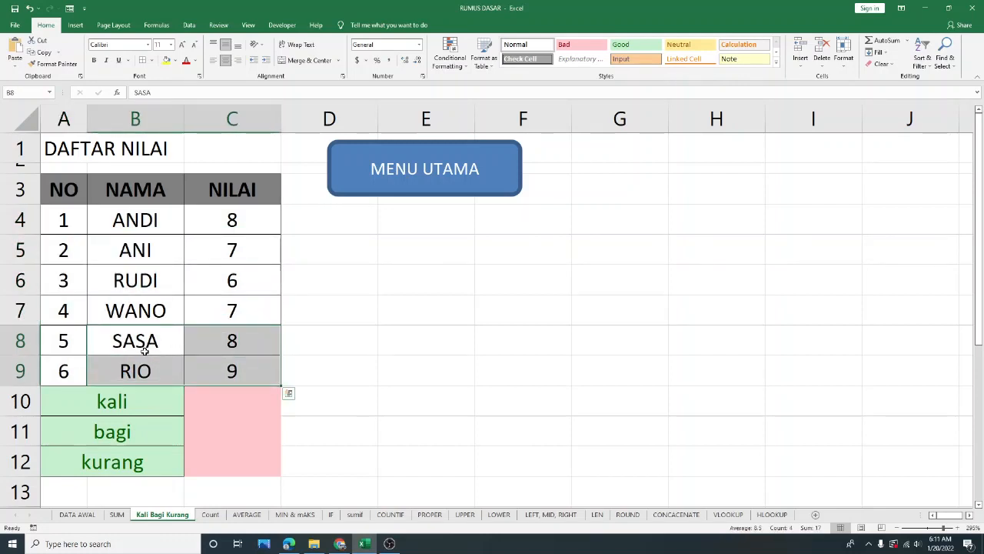
pyautogui.click(227, 398)
pyautogui.write('=')
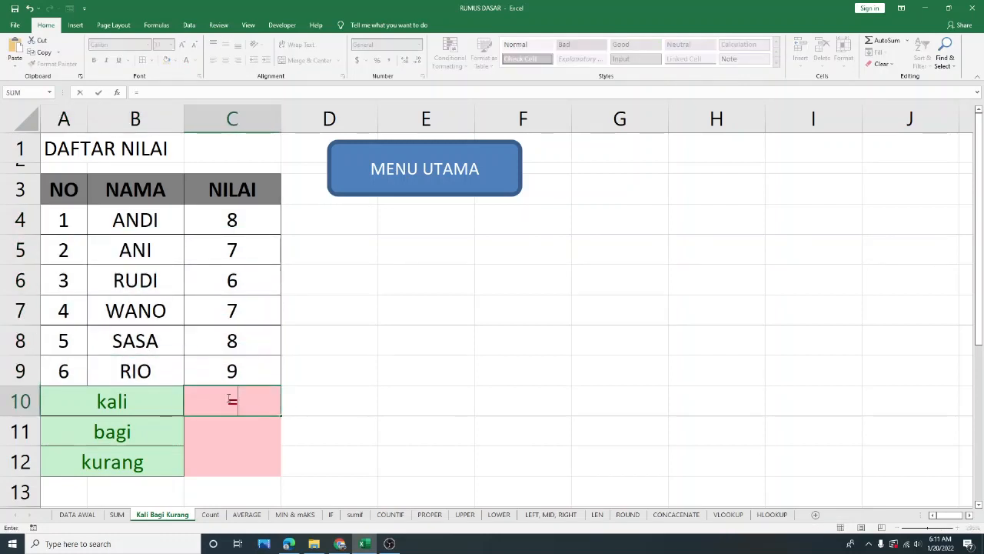
pyautogui.click(263, 342)
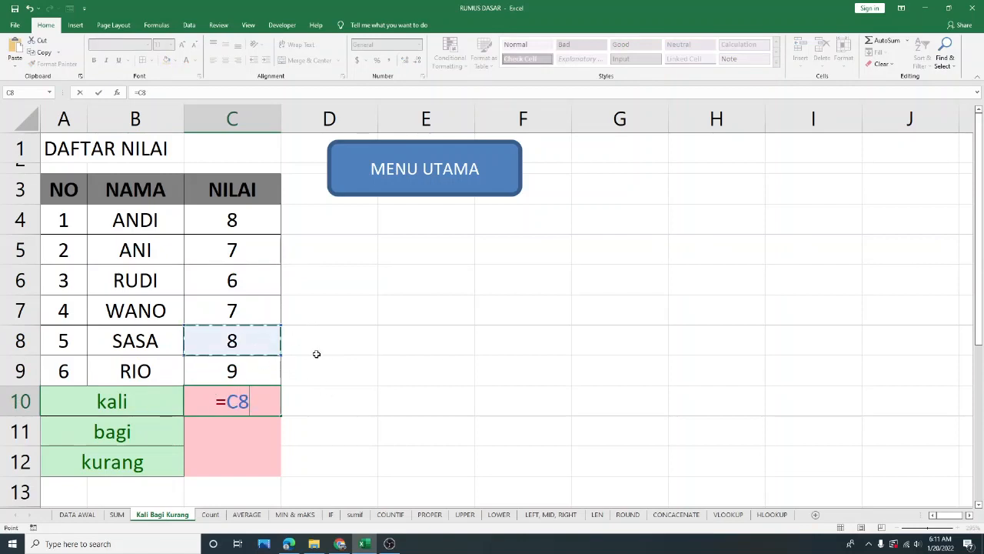
pyautogui.write('*')
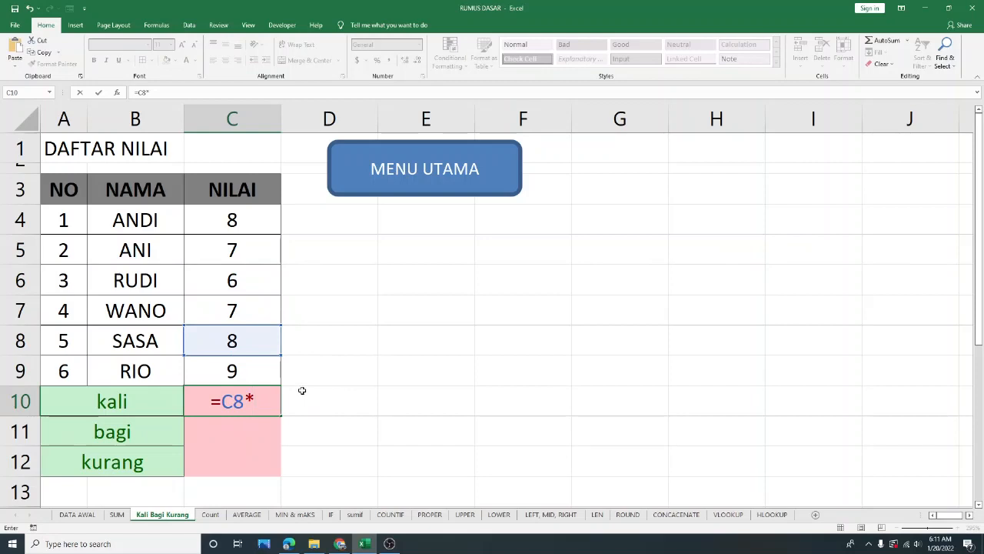
pyautogui.click(255, 366)
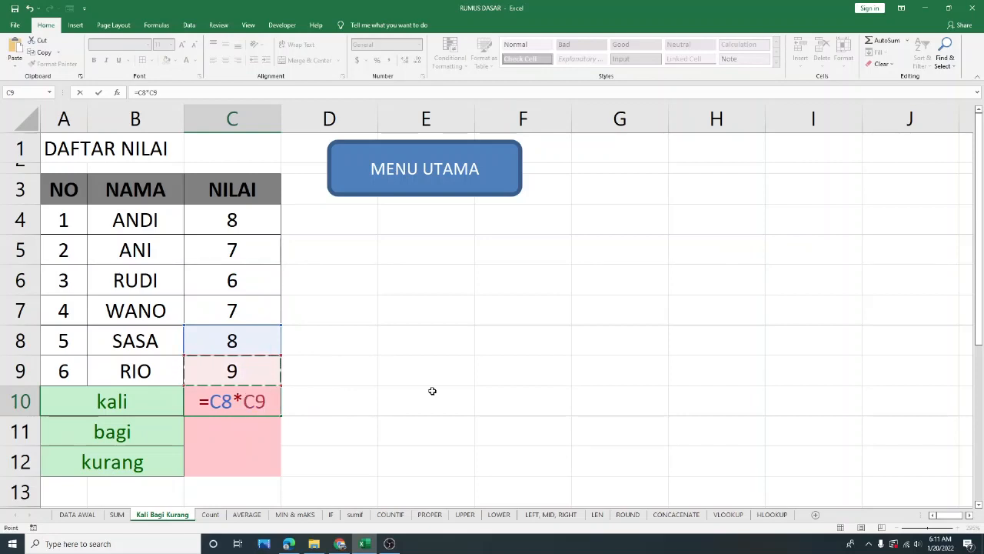
pyautogui.press('Return')
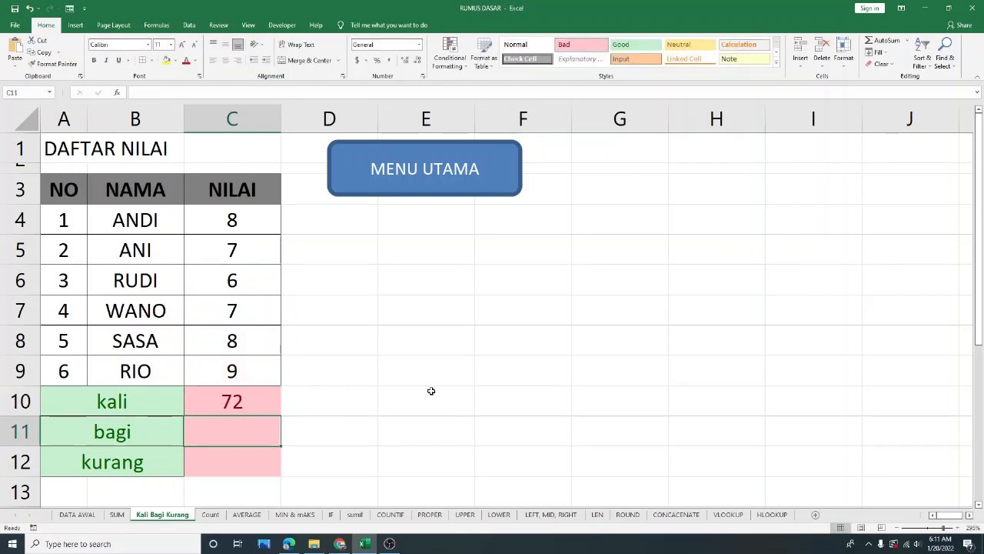
# Step: Check the multiplication formula in C10 and the NAMA entries in B4:B9
pyautogui.click(265, 399)
pyautogui.click(247, 429)
pyautogui.click(257, 396)
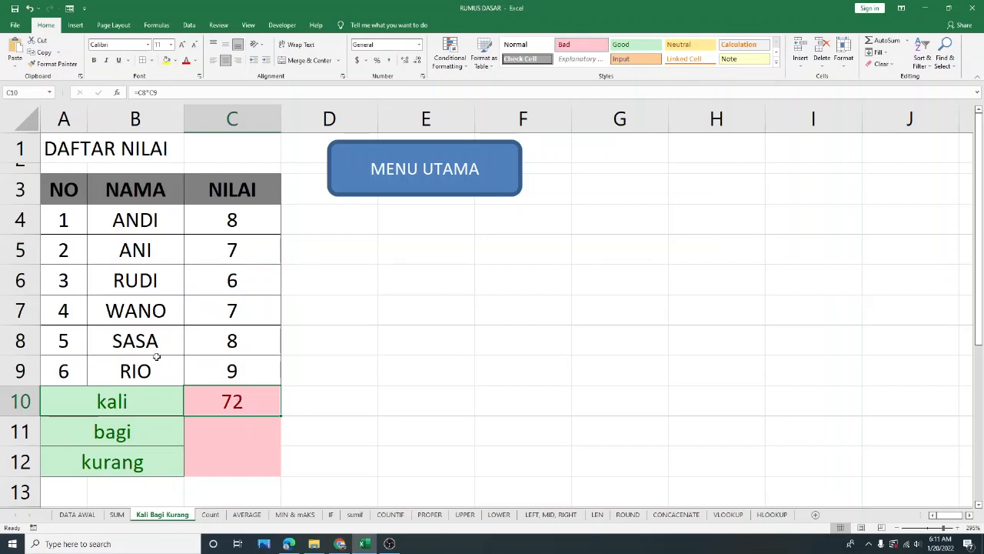
pyautogui.moveTo(139, 220); pyautogui.dragTo(124, 371)
# Step: Enter the formula =C10/6 in the bagi cell C11 to divide the multiplication result by 6
pyautogui.click(233, 425)
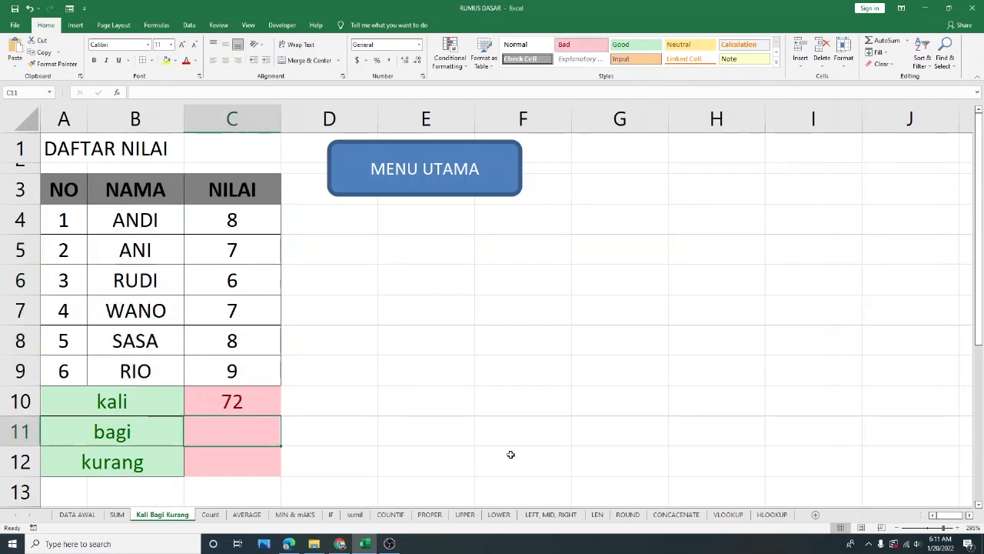
pyautogui.write('=')
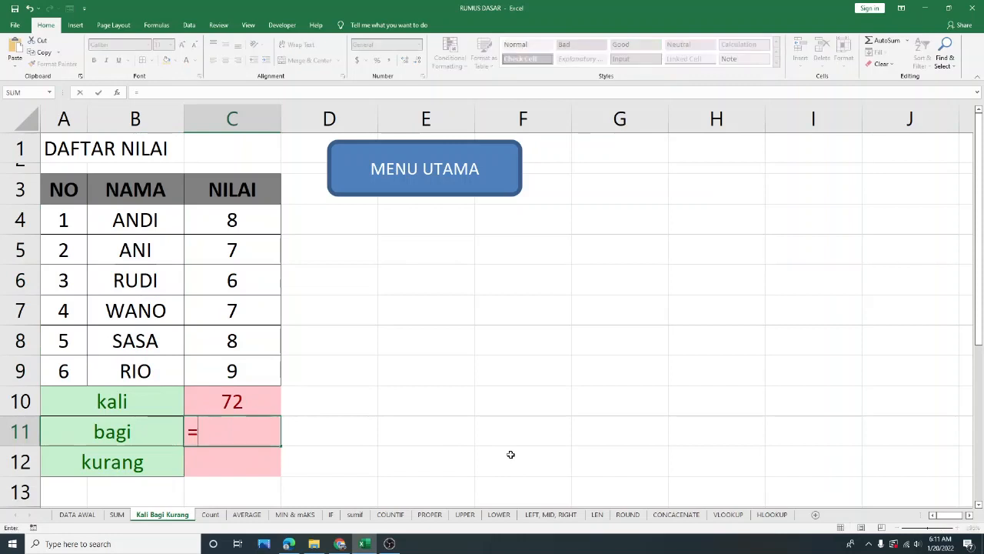
pyautogui.click(228, 394)
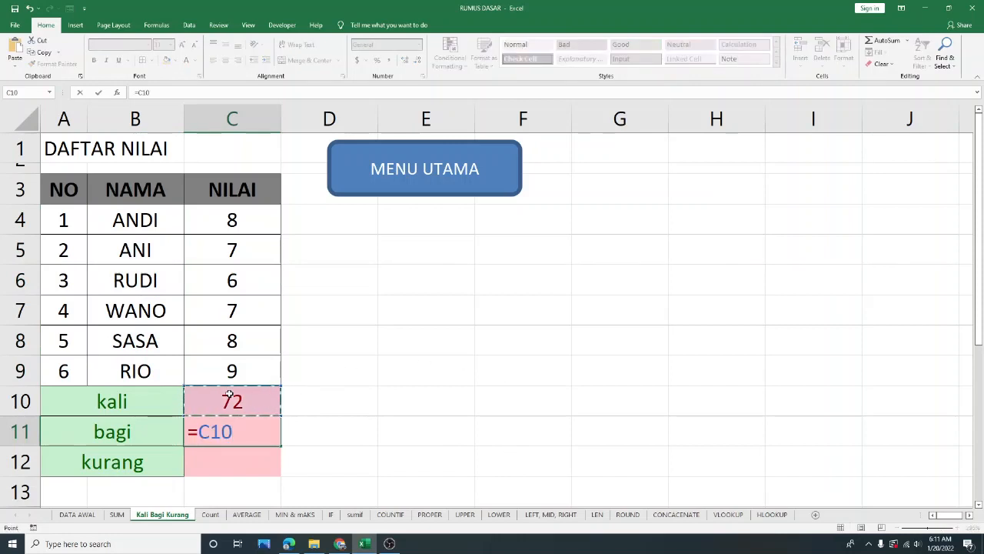
pyautogui.write('/')
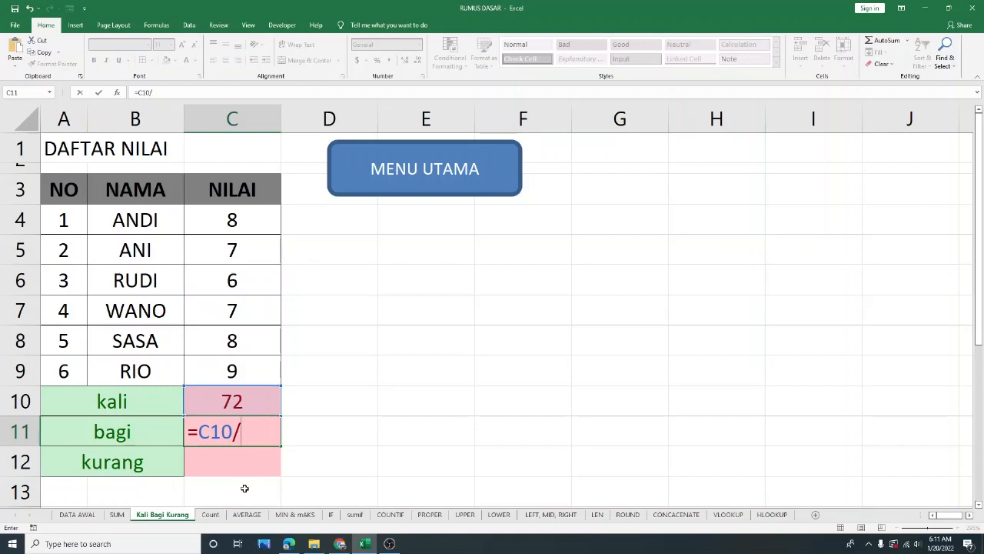
pyautogui.write('6')
pyautogui.press('Return')
pyautogui.moveTo(249, 404); pyautogui.dragTo(254, 455)
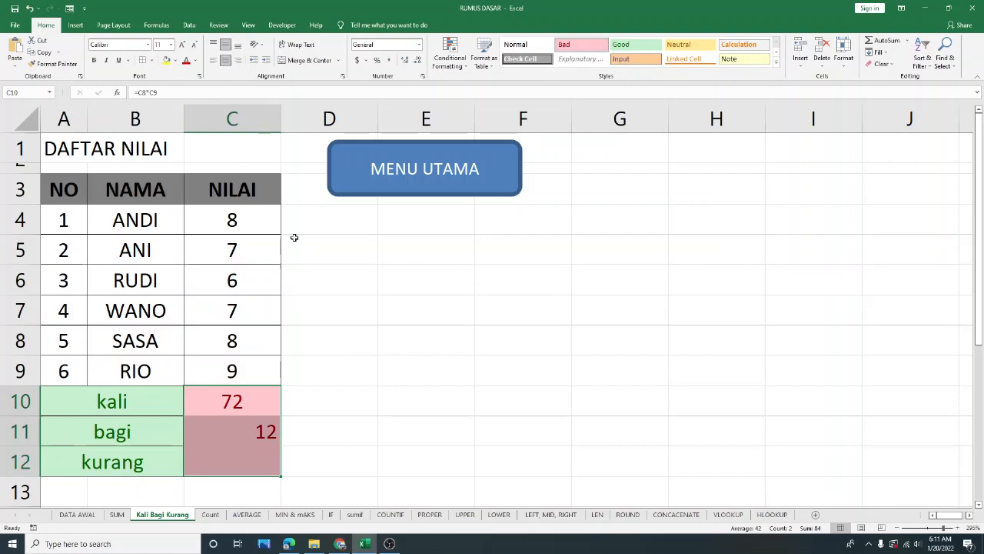
pyautogui.click(343, 459)
# Step: Enter the formula =C10-C11 in the kurang cell C12 to subtract the division result from the multiplication result
pyautogui.click(264, 464)
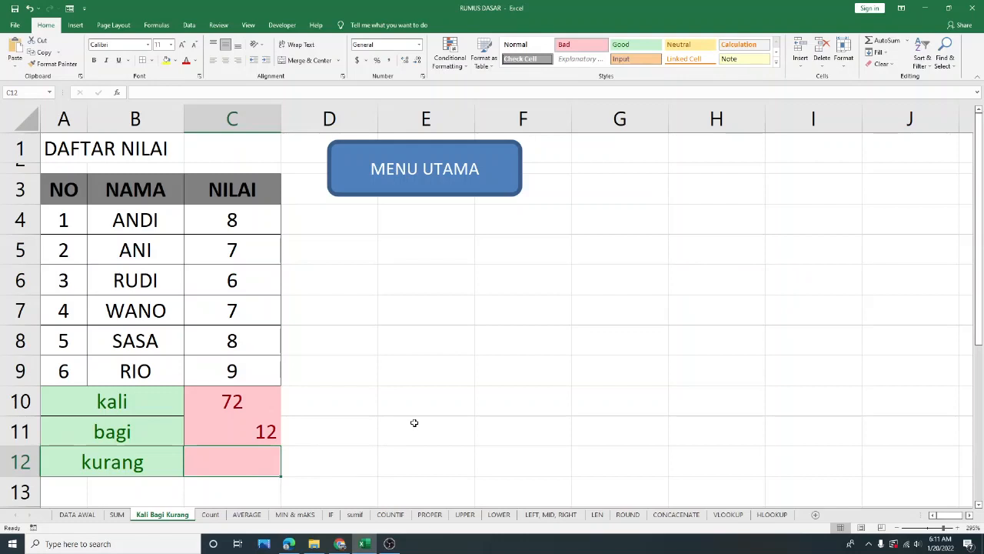
pyautogui.write('=')
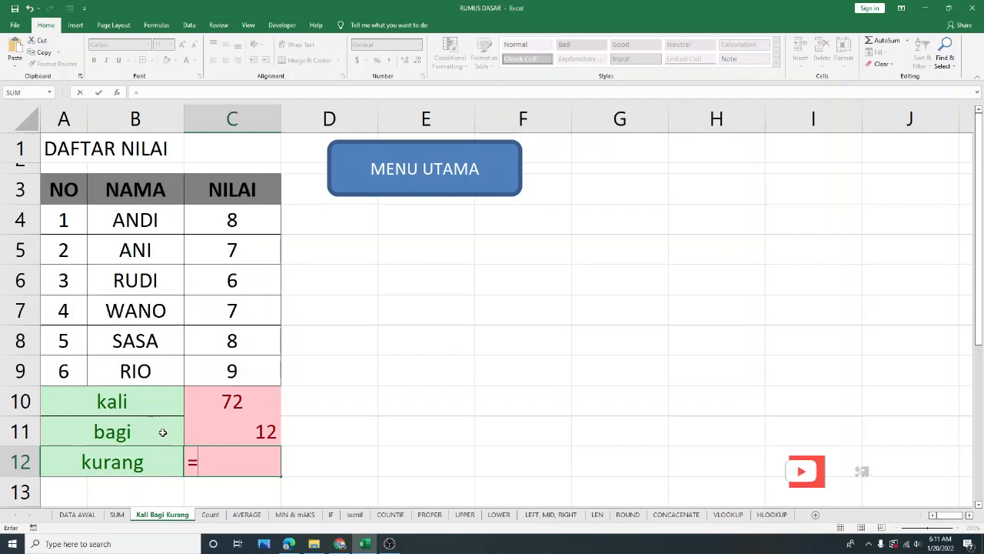
pyautogui.click(215, 406)
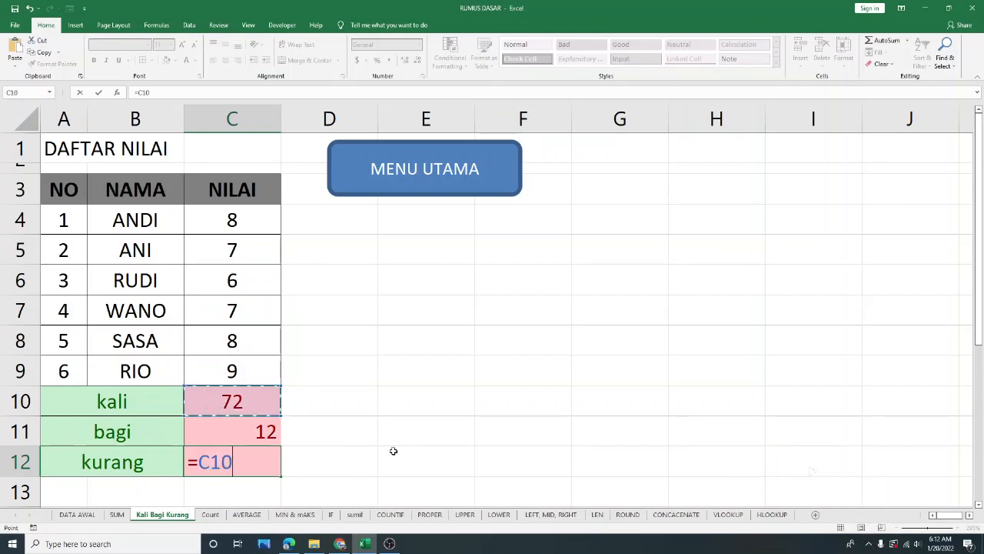
pyautogui.write('-')
pyautogui.click(256, 437)
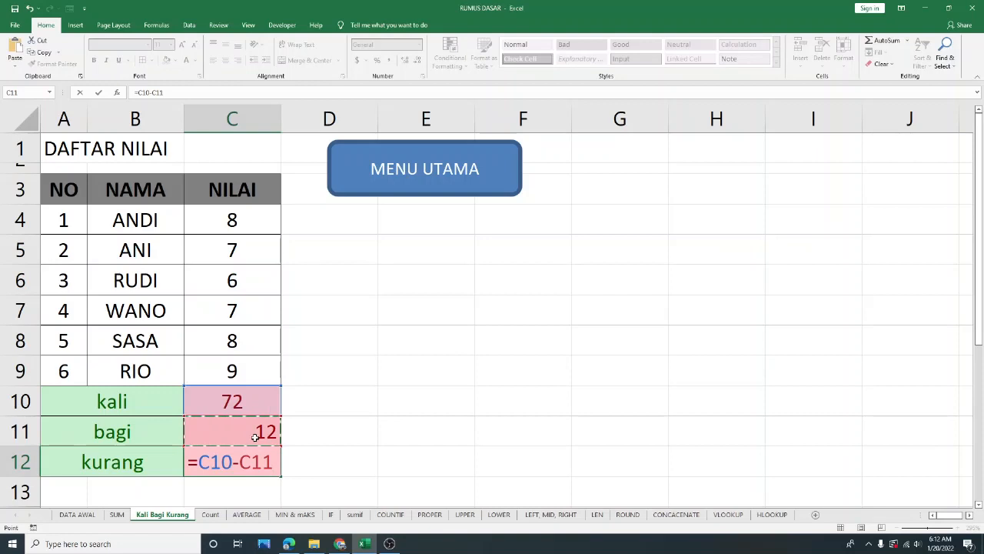
pyautogui.press('Return')
pyautogui.click(364, 444)
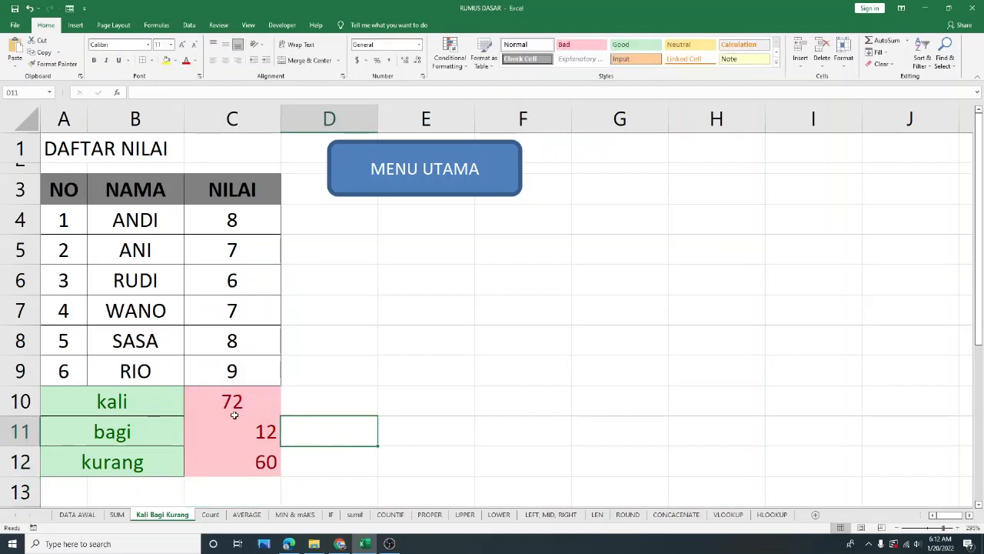
# Step: Review the kali, bagi and kurang labels together with their results in C10:C12
pyautogui.click(150, 388)
pyautogui.click(145, 424)
pyautogui.click(149, 463)
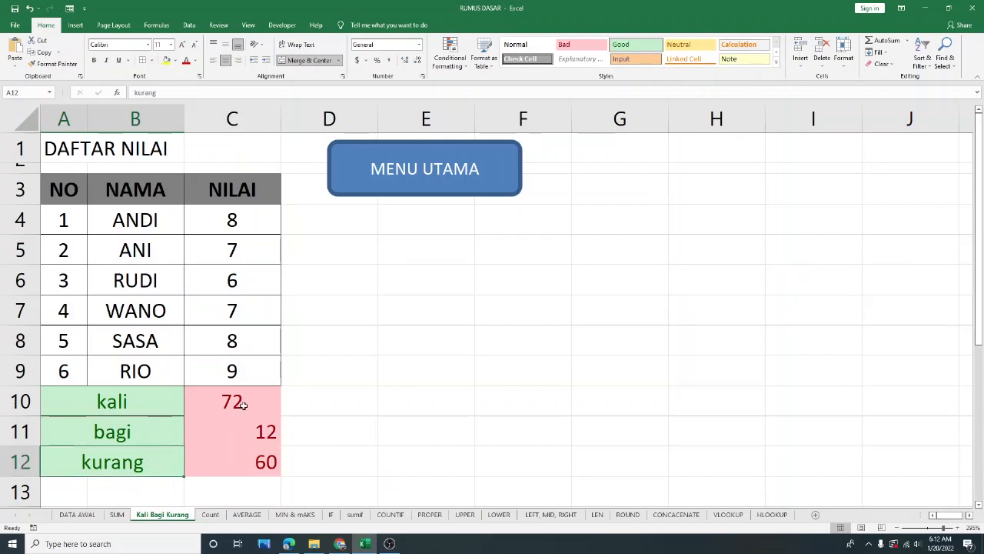
pyautogui.moveTo(240, 403); pyautogui.dragTo(264, 467)
pyautogui.click(373, 382)
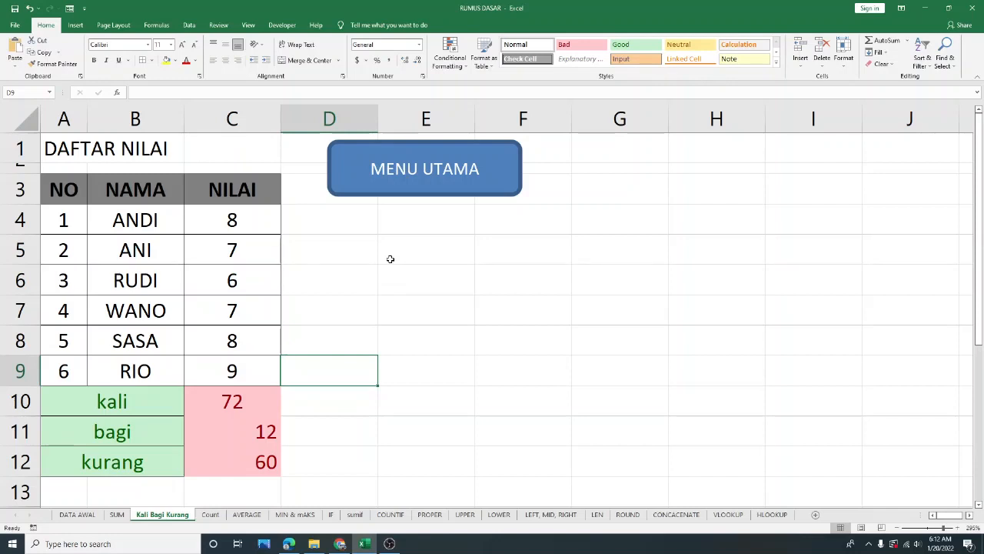
# Step: Return to the DATA AWAL main menu and apply the Bad cell style to the KALI, BAGI, KURANG explanation in C3
pyautogui.click(415, 168)
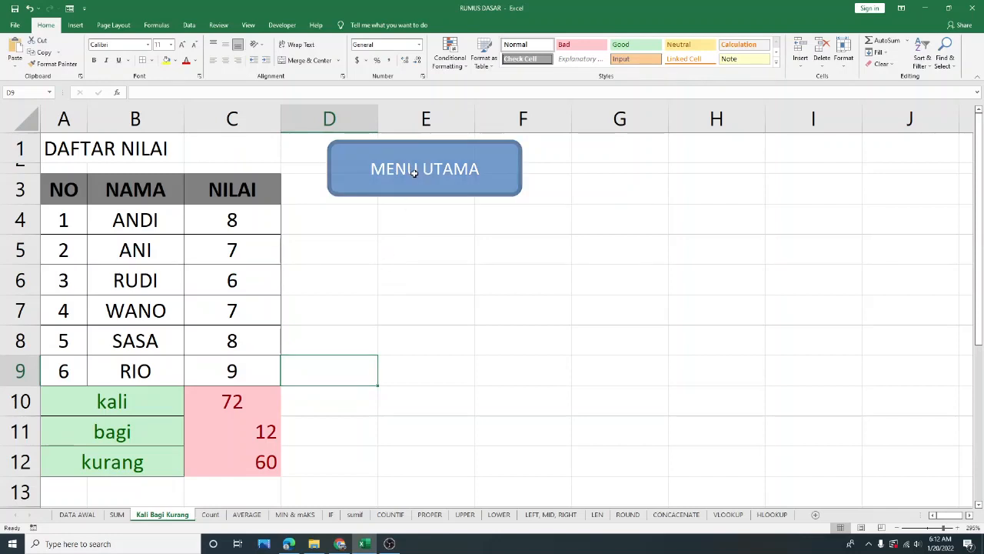
pyautogui.click(352, 170)
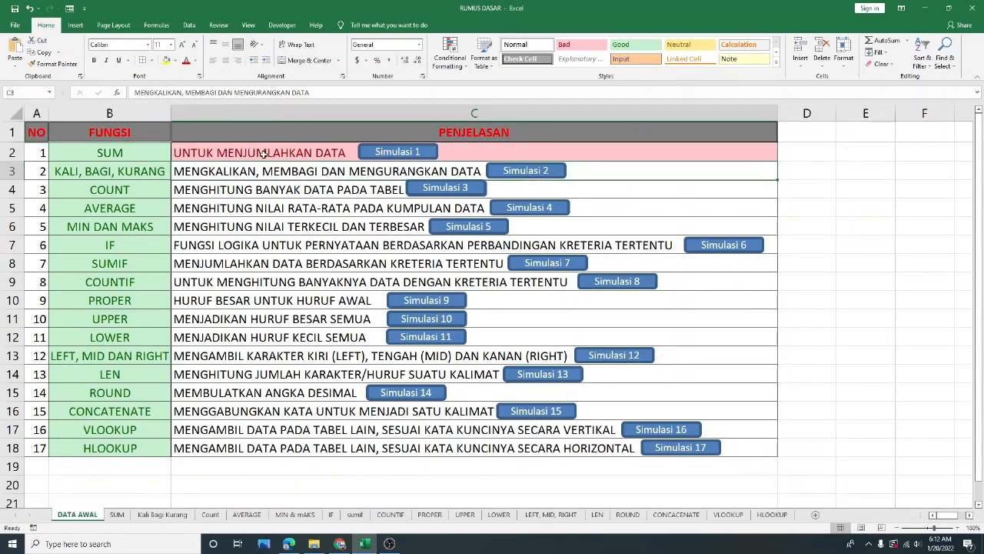
pyautogui.click(576, 45)
pyautogui.click(328, 230)
pyautogui.click(282, 187)
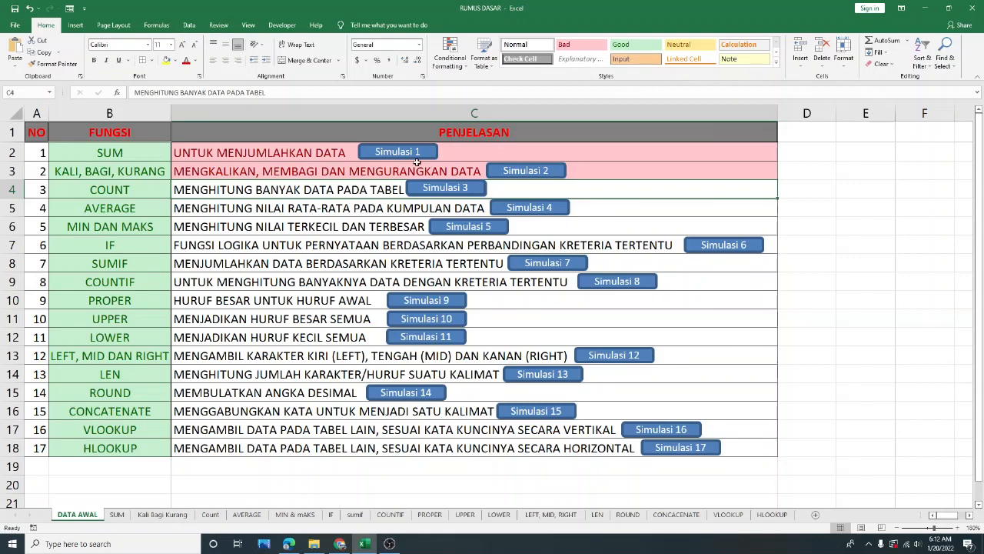
# Step: Open the Simulasi 3 sheet for COUNT and clear the existing result in C10
pyautogui.click(446, 194)
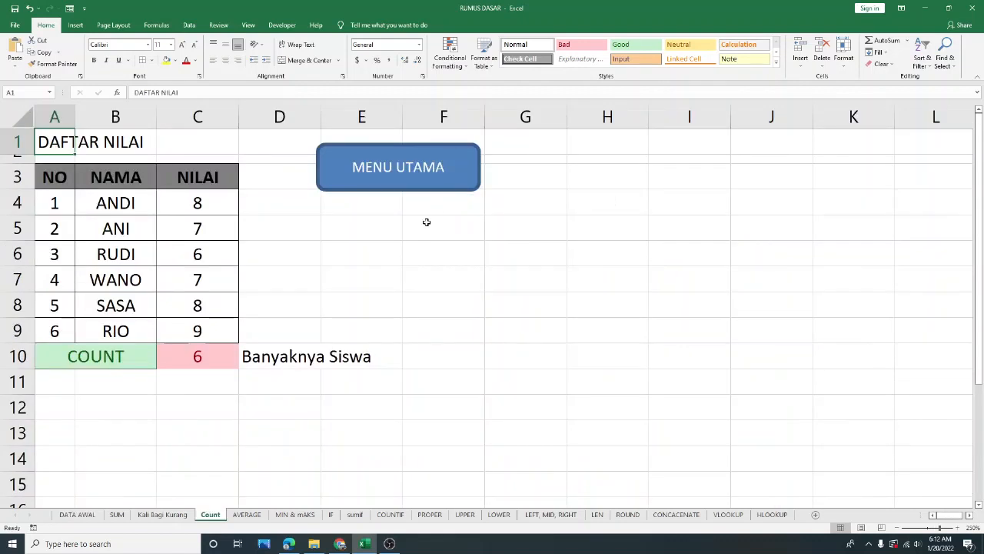
pyautogui.click(429, 248)
pyautogui.click(186, 361)
pyautogui.press('Delete')
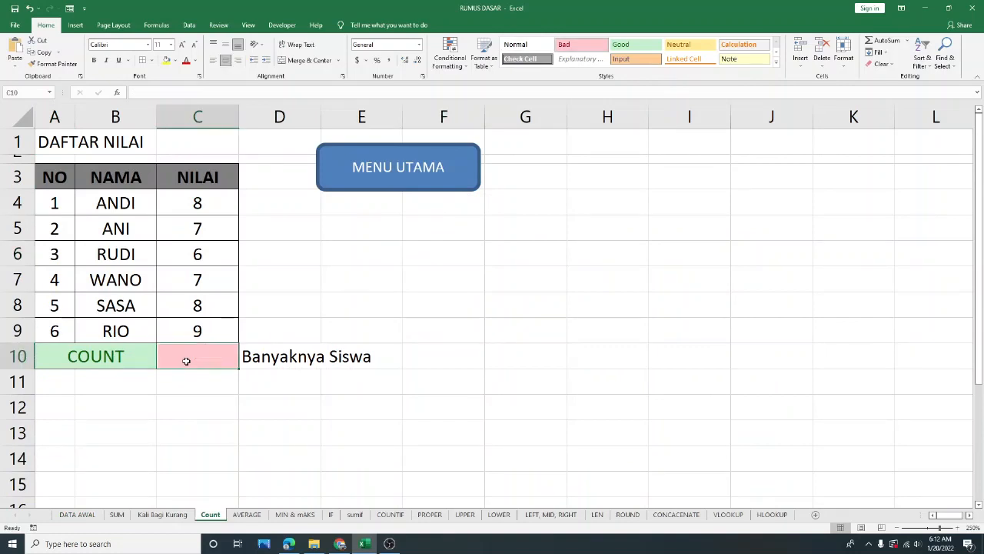
# Step: Look over the grade table in A3:C9 and the Banyaknya Siswa note beside the COUNT result cell
pyautogui.click(361, 272)
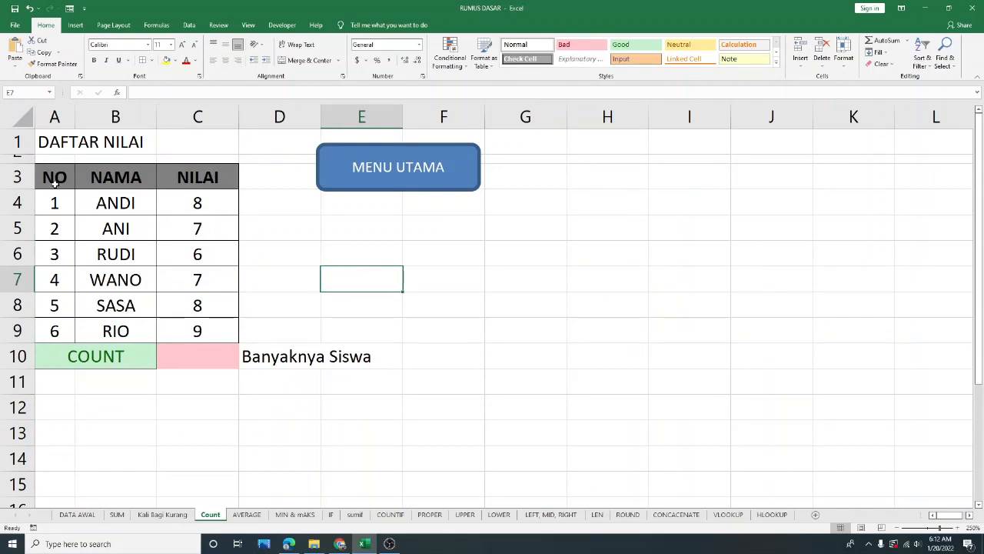
pyautogui.moveTo(54, 185); pyautogui.dragTo(203, 330)
pyautogui.click(352, 270)
pyautogui.click(264, 263)
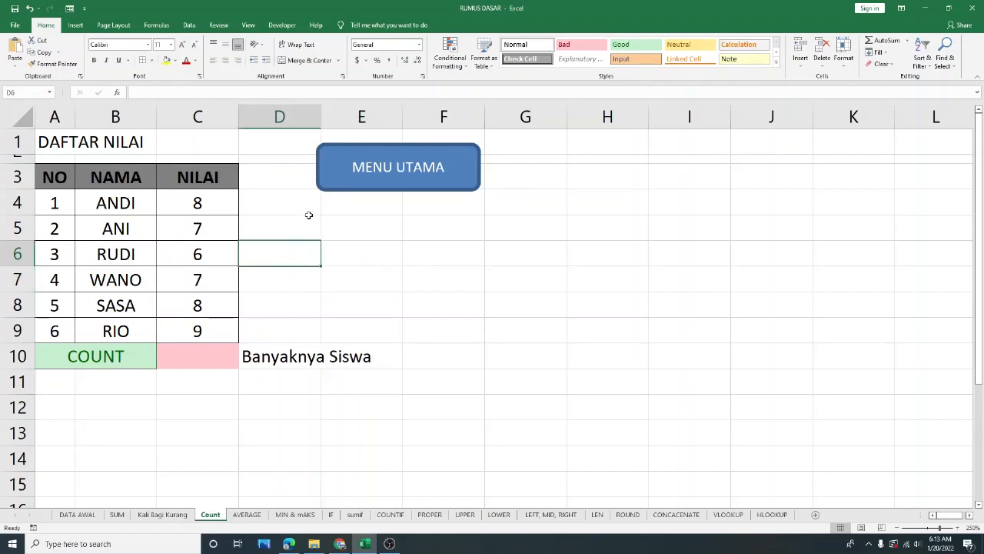
pyautogui.click(308, 217)
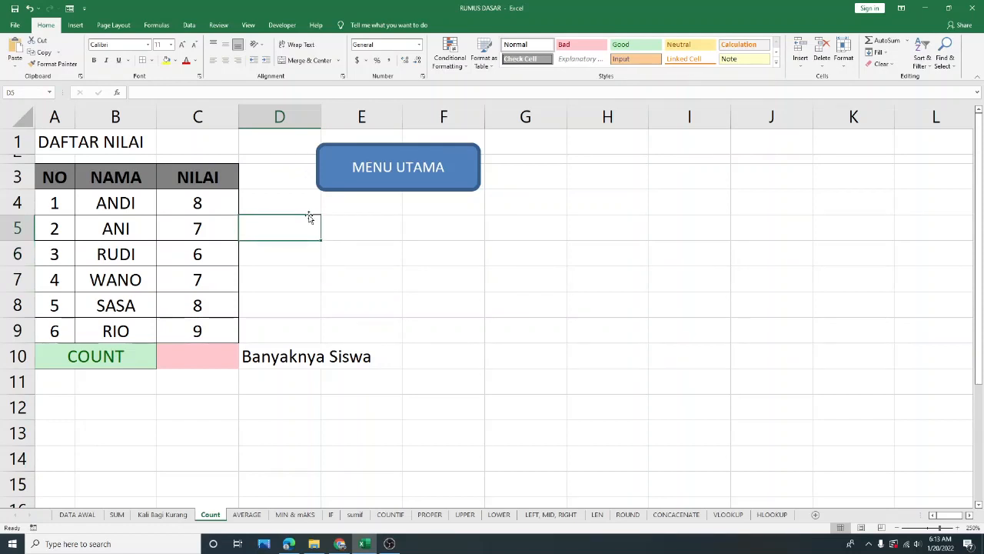
pyautogui.click(279, 355)
pyautogui.moveTo(279, 355); pyautogui.dragTo(362, 356)
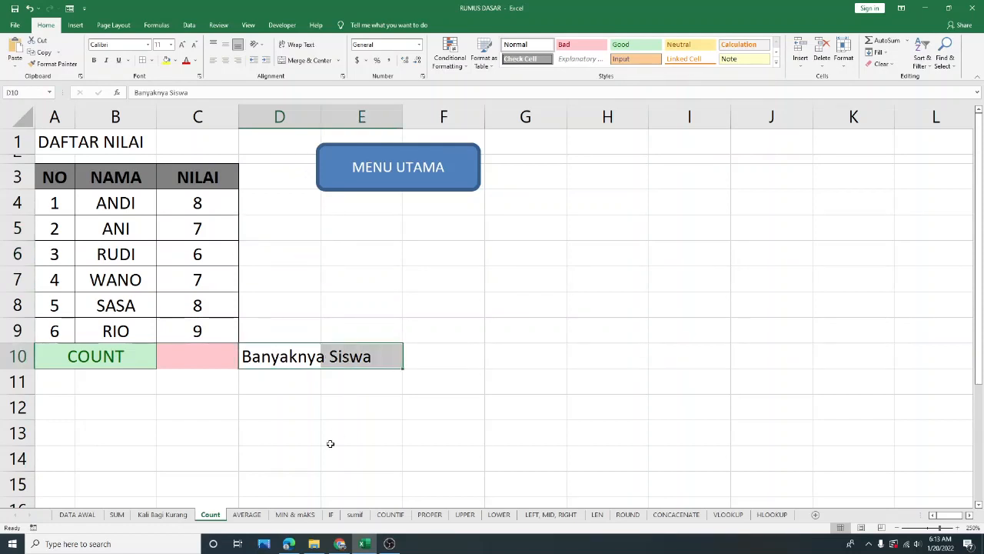
# Step: Enter the formula =COUNT(C4:C9) in C10 to count the students from the NILAI column
pyautogui.click(201, 362)
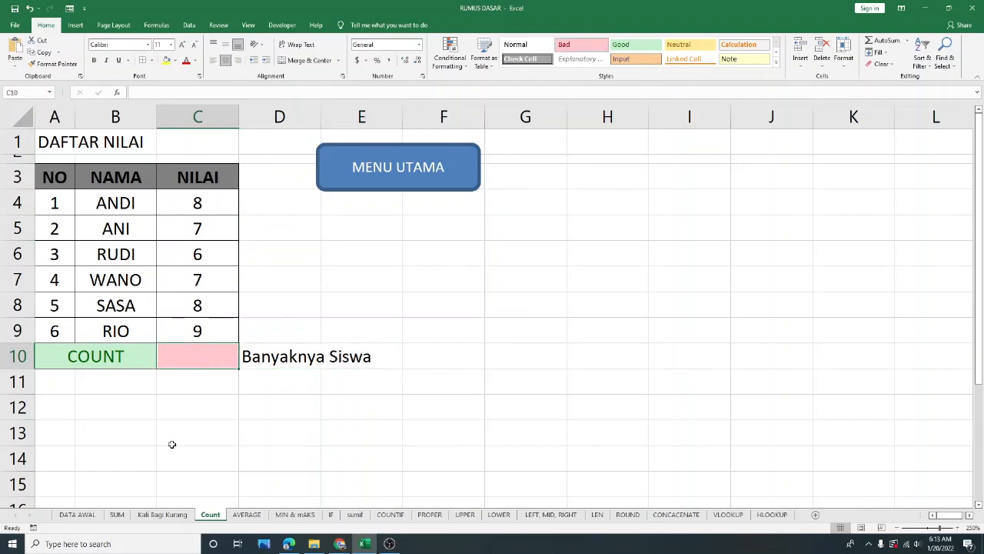
pyautogui.write('=')
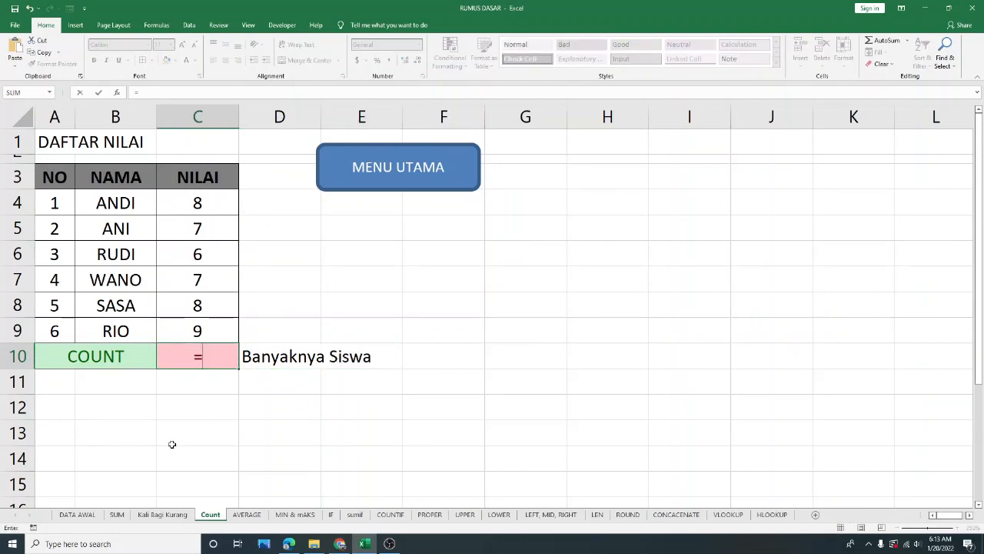
pyautogui.write('COUN')
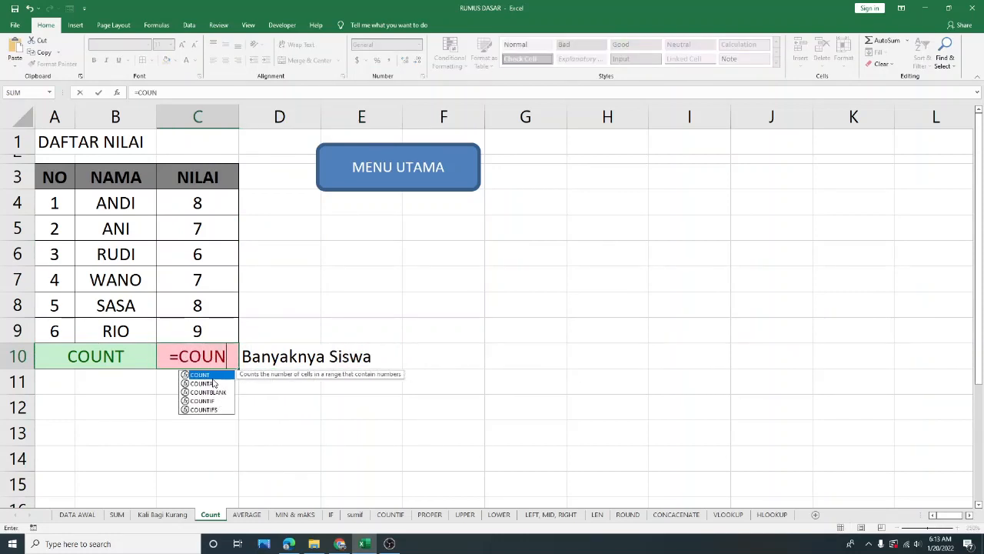
pyautogui.doubleClick(211, 374)
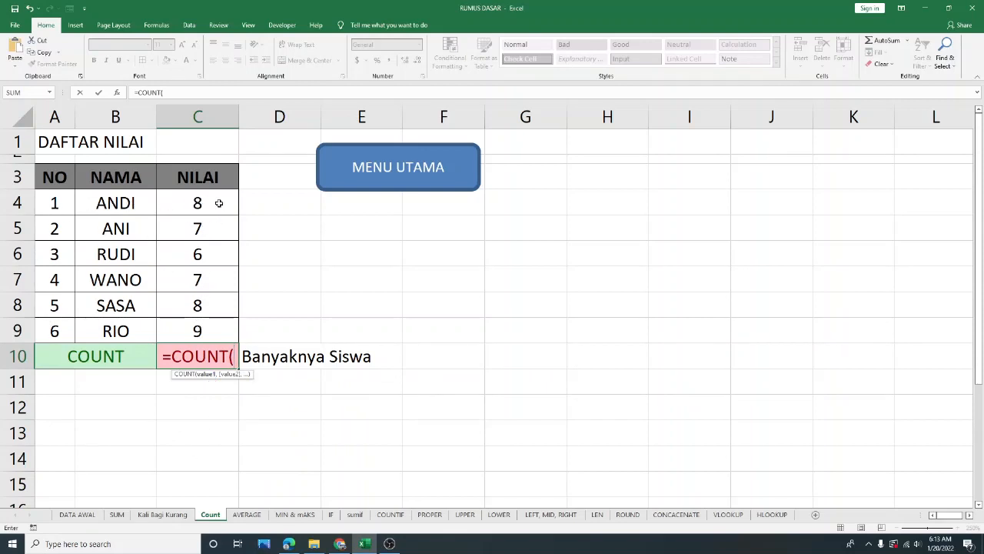
pyautogui.moveTo(215, 199); pyautogui.dragTo(228, 330)
pyautogui.write(')')
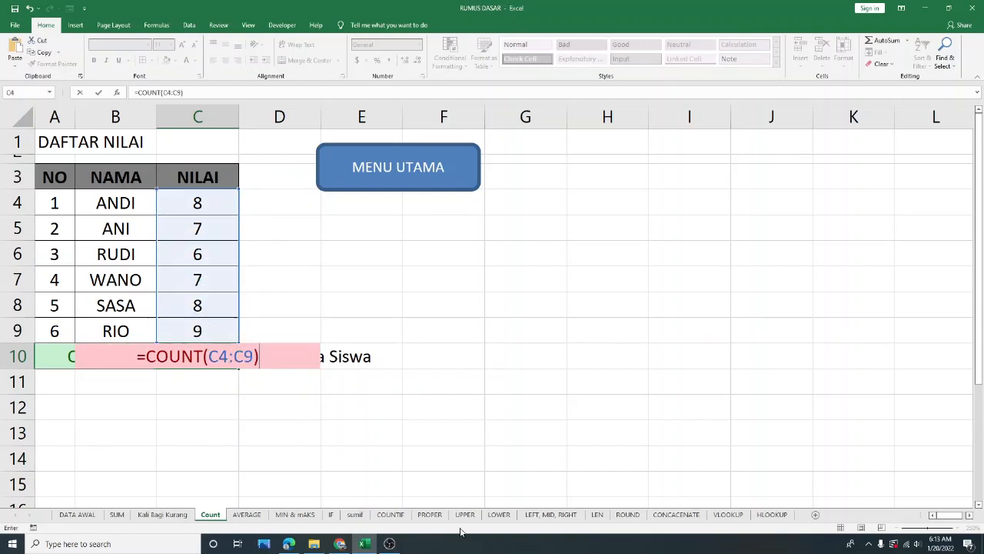
pyautogui.press('Return')
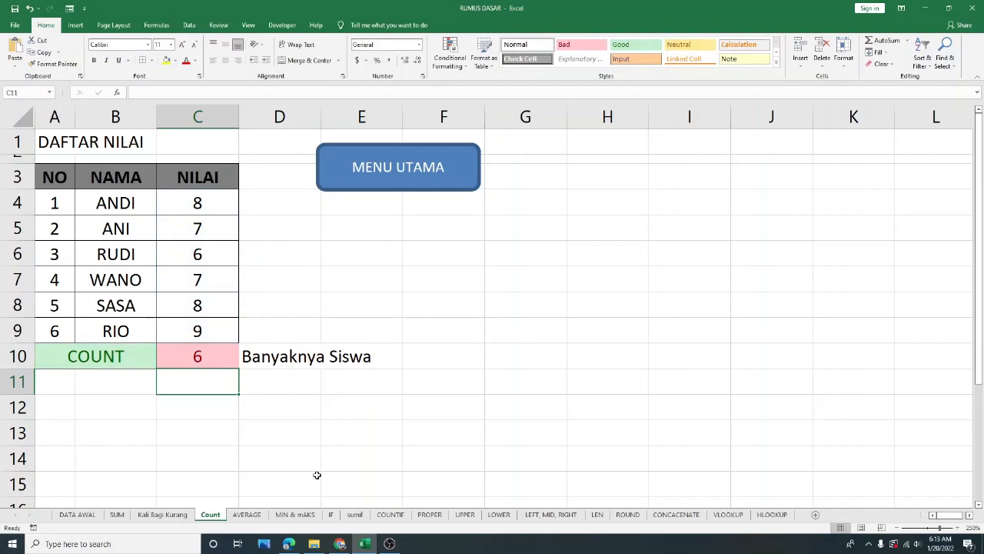
# Step: Compare the COUNT formula in C10 with the entries in the NO, NAMA and NILAI columns, rows 4 to 9
pyautogui.click(206, 350)
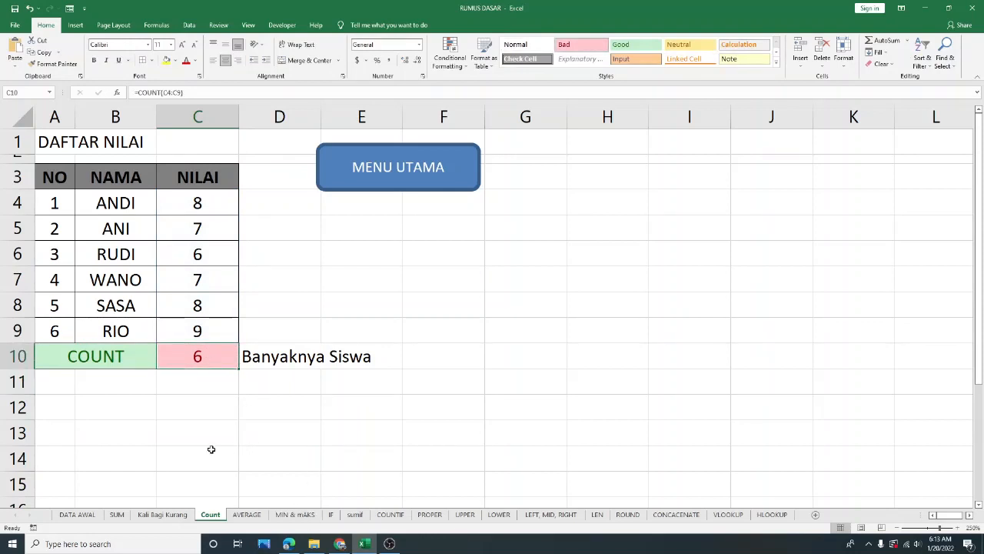
pyautogui.moveTo(106, 192); pyautogui.dragTo(116, 330)
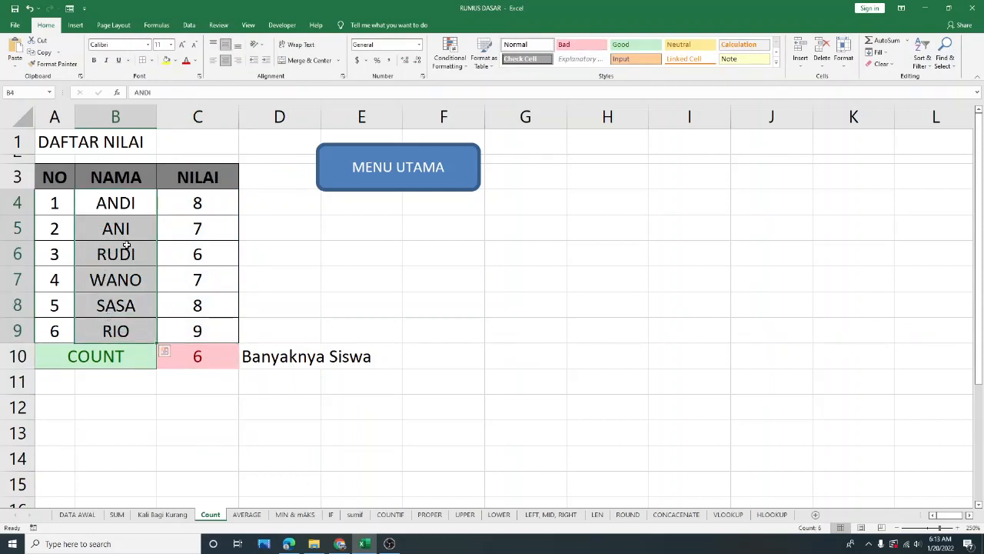
pyautogui.moveTo(215, 201); pyautogui.dragTo(213, 327)
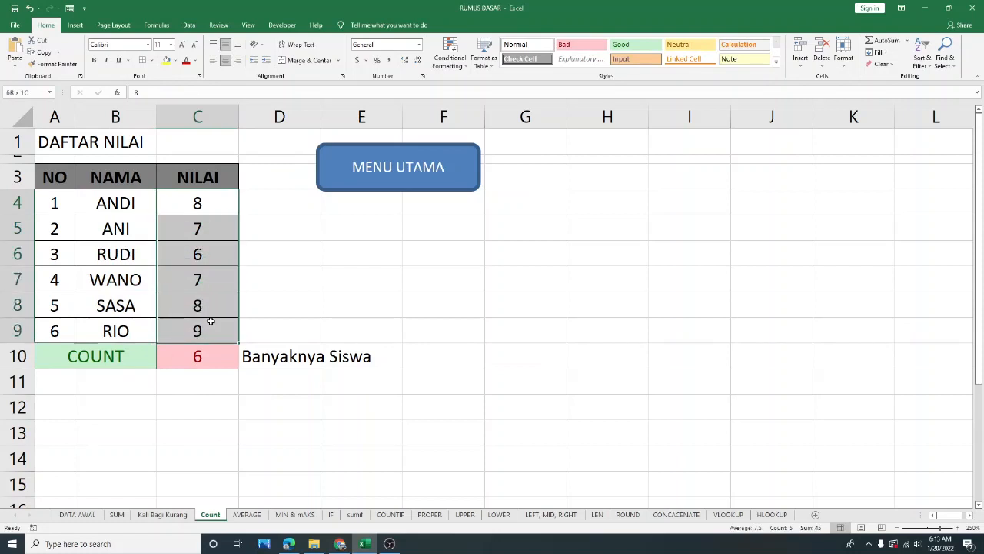
pyautogui.click(281, 245)
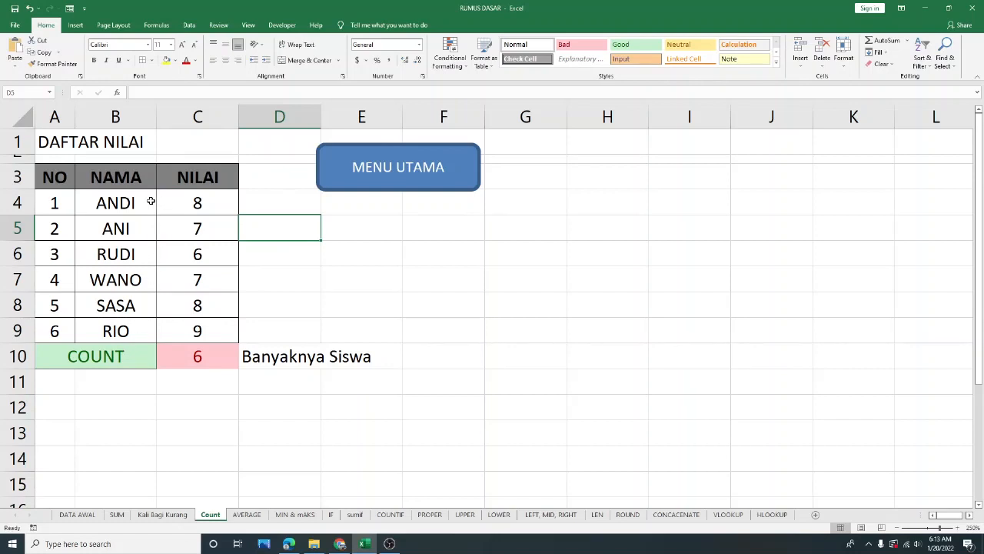
pyautogui.moveTo(123, 202); pyautogui.dragTo(123, 327)
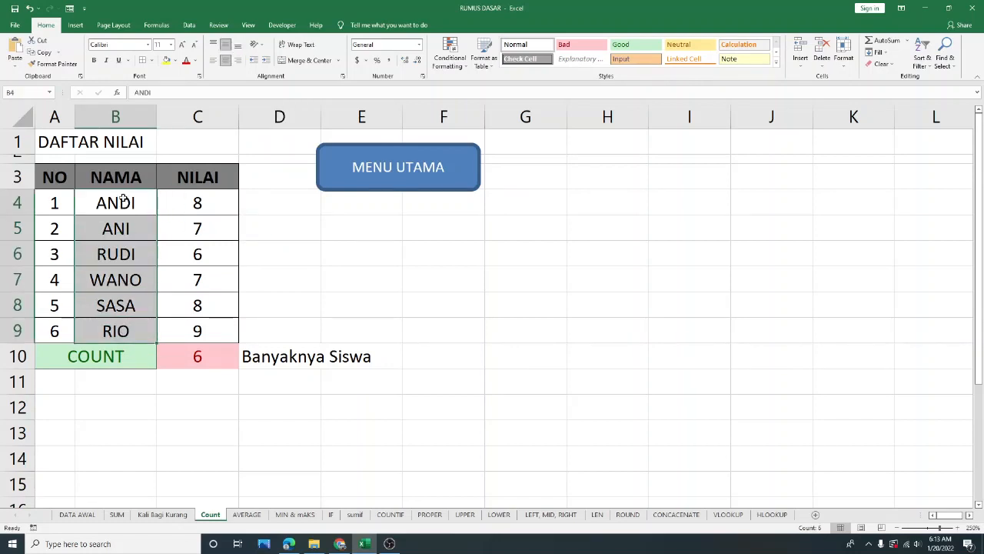
pyautogui.moveTo(123, 202); pyautogui.dragTo(123, 327)
pyautogui.moveTo(56, 198); pyautogui.dragTo(62, 326)
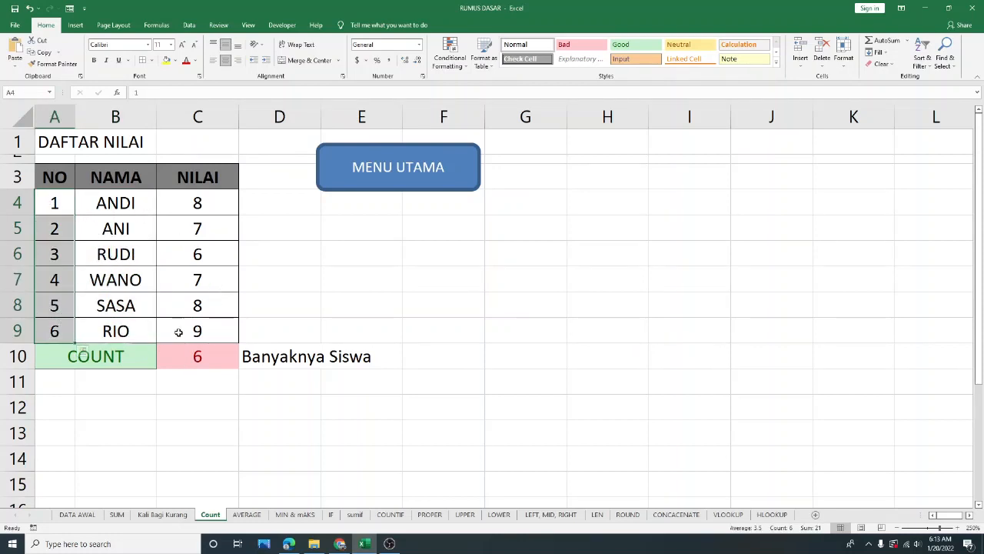
pyautogui.moveTo(199, 201); pyautogui.dragTo(200, 331)
# Step: Inspect the range referenced by the COUNT formula in C10 and leave the formula as it is
pyautogui.click(200, 356)
pyautogui.doubleClick(199, 356)
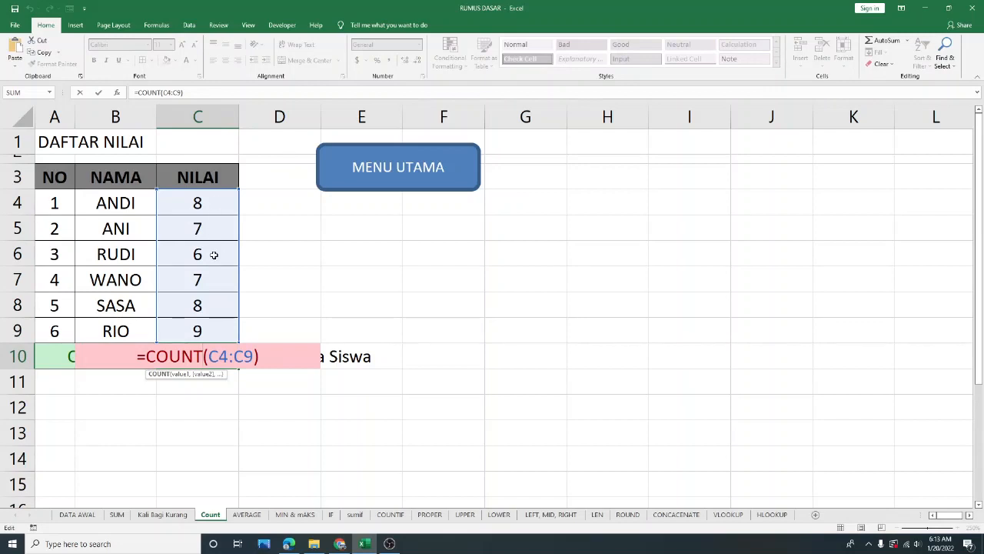
pyautogui.press('Return')
pyautogui.click(211, 356)
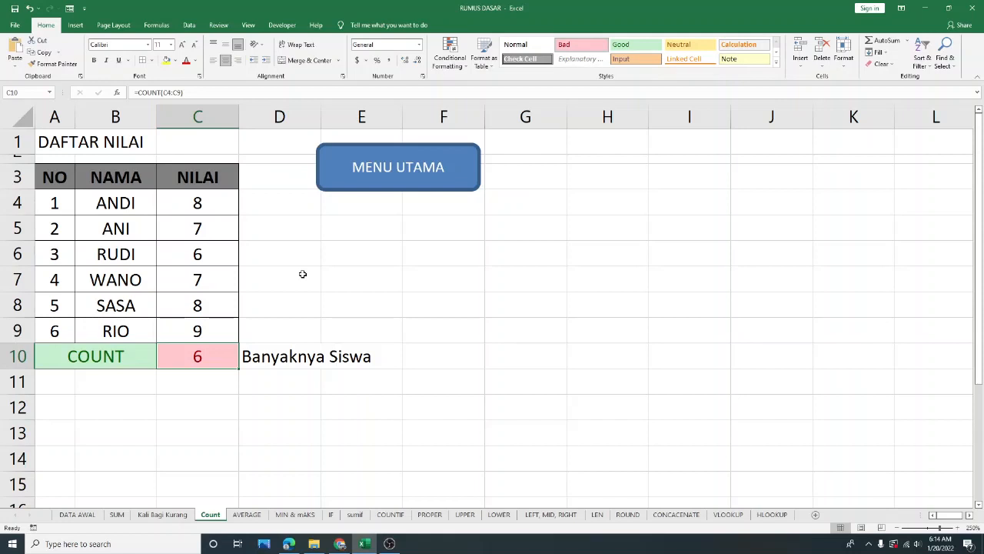
# Step: Return to the DATA AWAL sheet and apply the Bad cell style to the COUNT explanation in C4
pyautogui.click(381, 165)
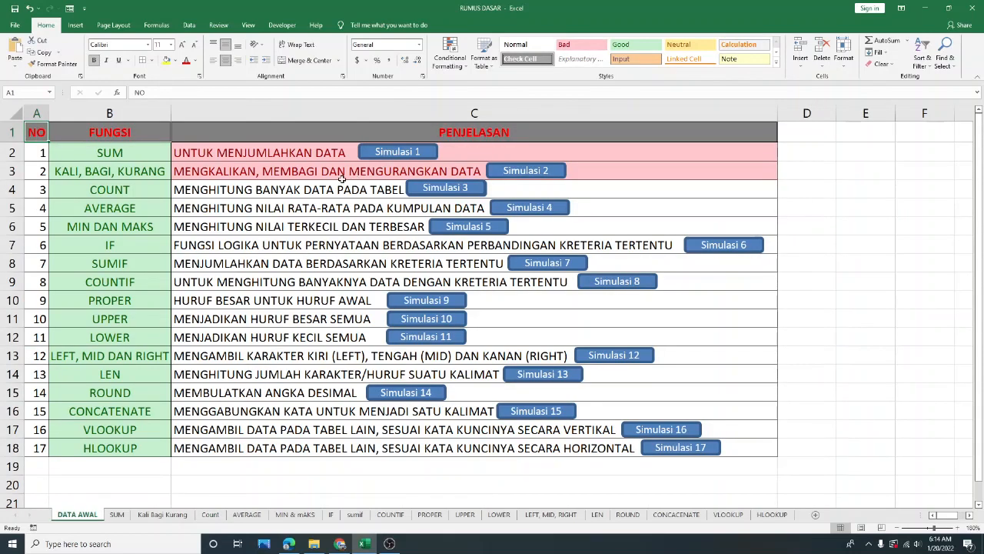
pyautogui.click(237, 190)
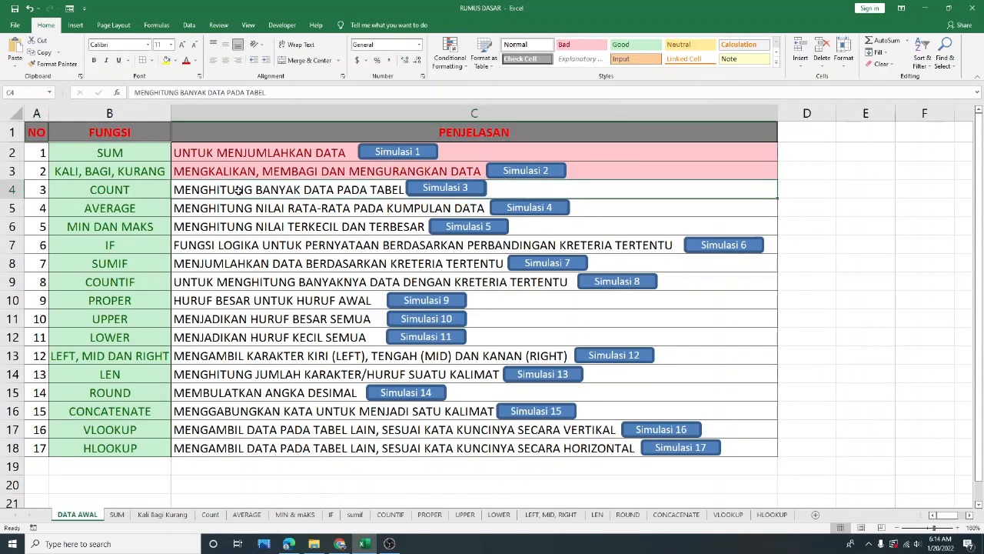
pyautogui.click(582, 44)
pyautogui.click(297, 243)
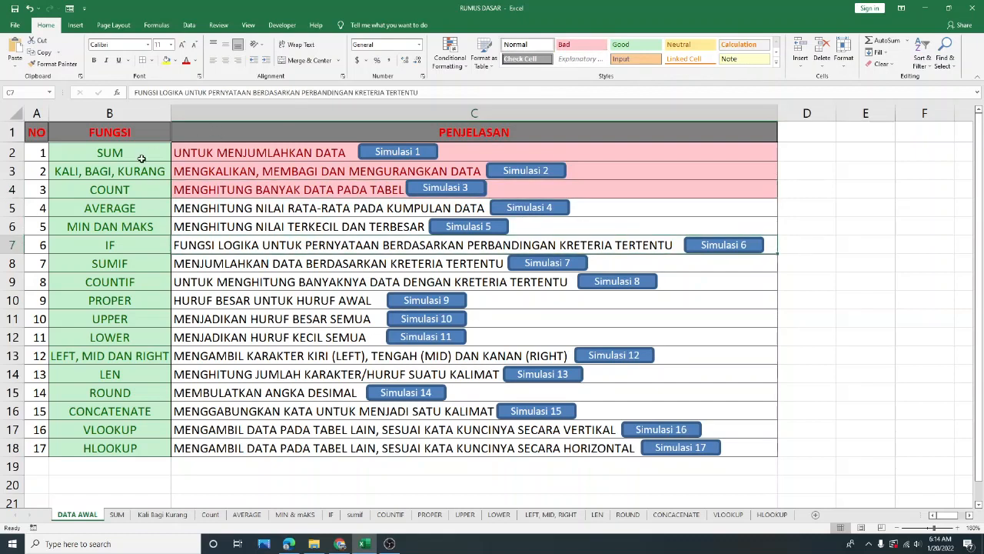
# Step: Open Simulasi 4 for the AVERAGE function and clear the existing result in C10
pyautogui.click(123, 209)
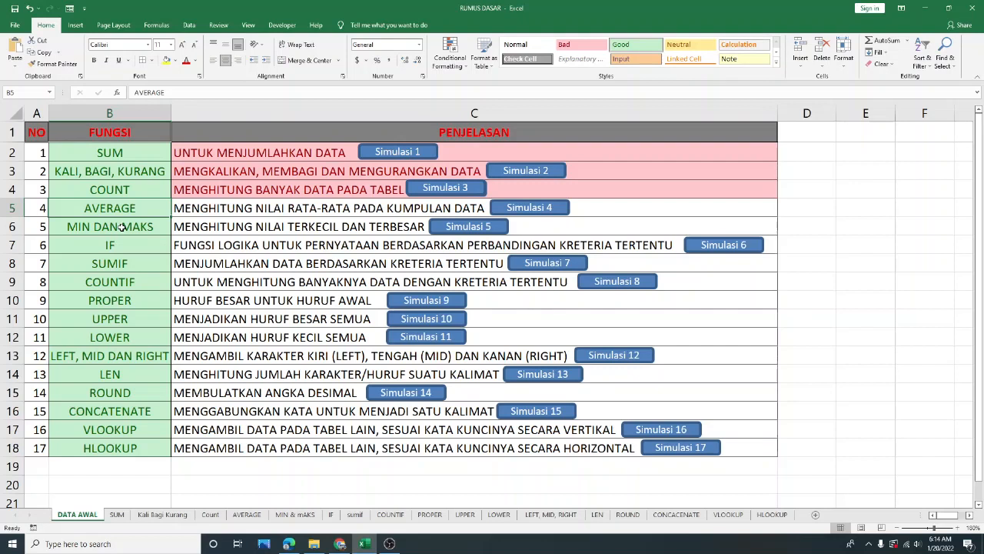
pyautogui.click(294, 208)
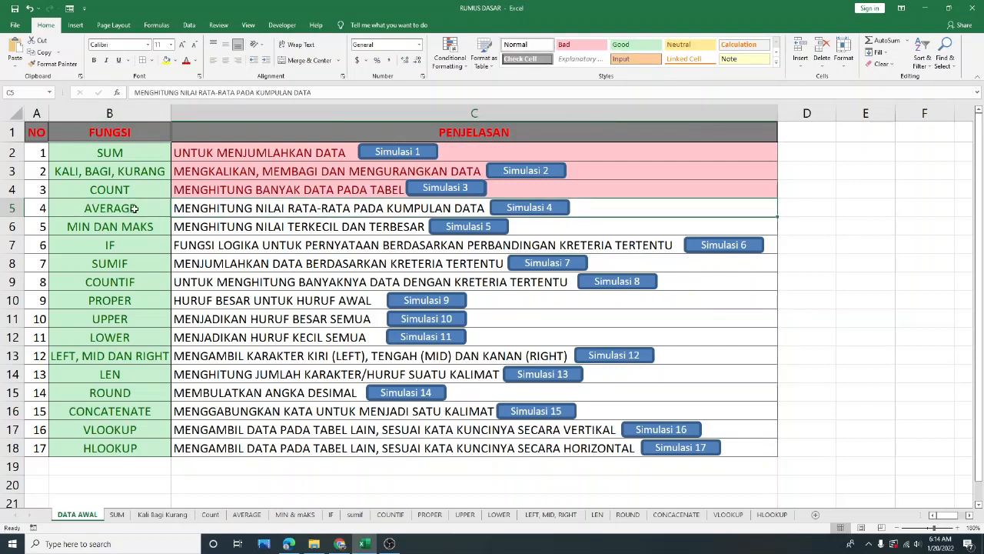
pyautogui.click(133, 209)
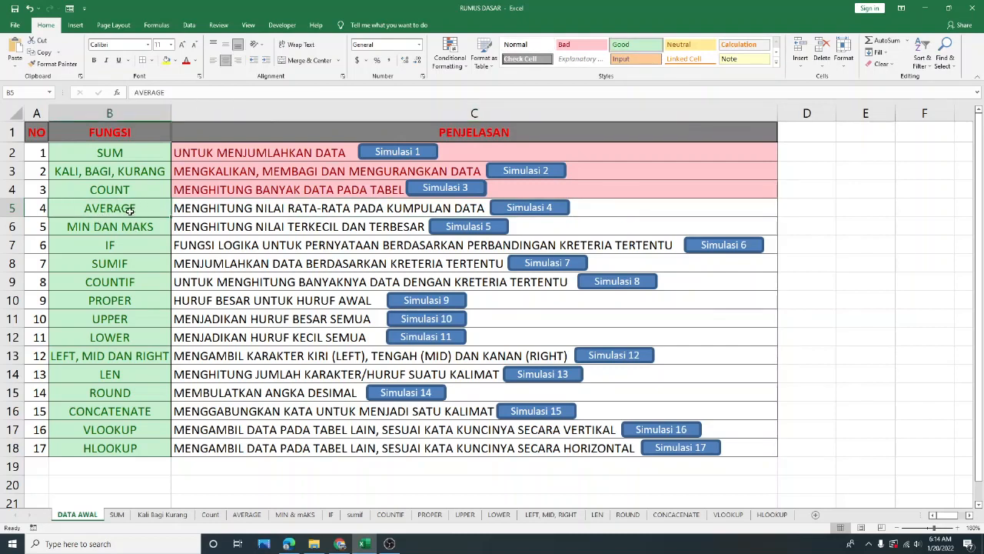
pyautogui.click(530, 209)
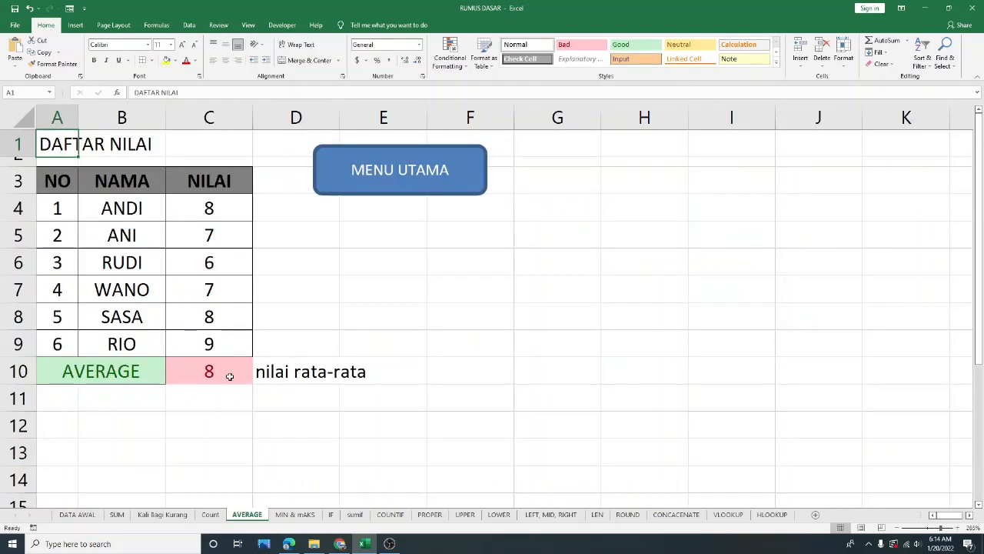
pyautogui.click(219, 371)
pyautogui.press('Delete')
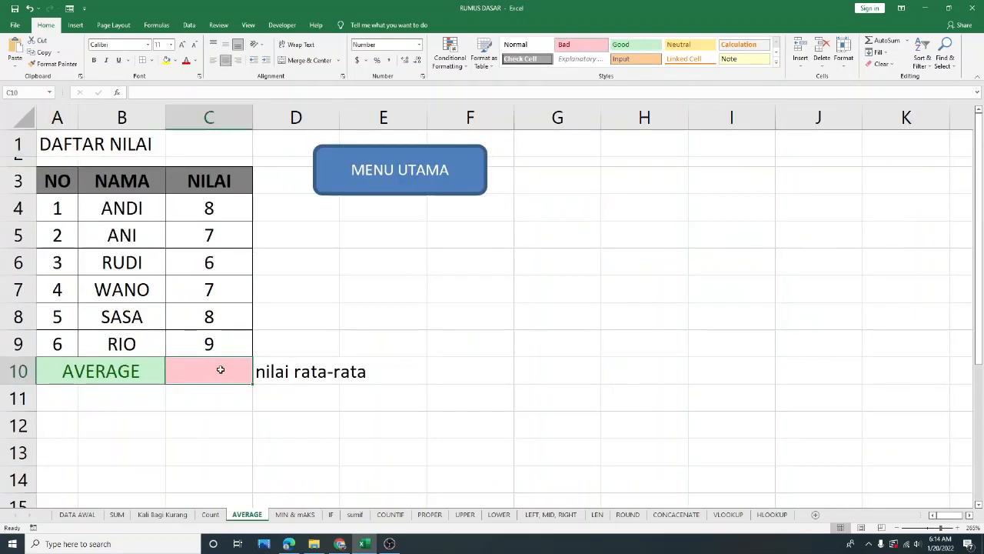
# Step: Enter the formula =AVERAGE(C4:C9) in C10 to average the NILAI column
pyautogui.click(381, 319)
pyautogui.click(318, 257)
pyautogui.moveTo(192, 205); pyautogui.dragTo(202, 344)
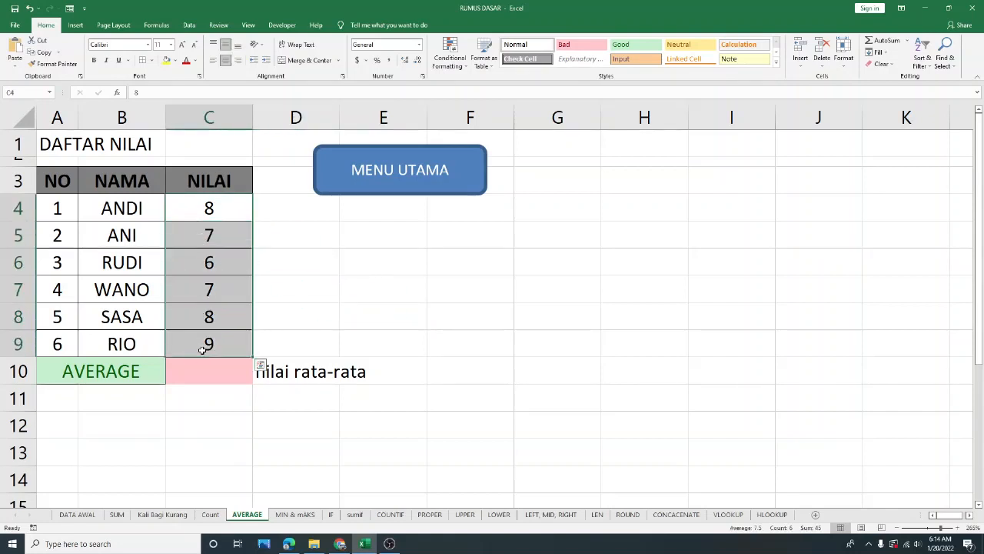
pyautogui.click(304, 214)
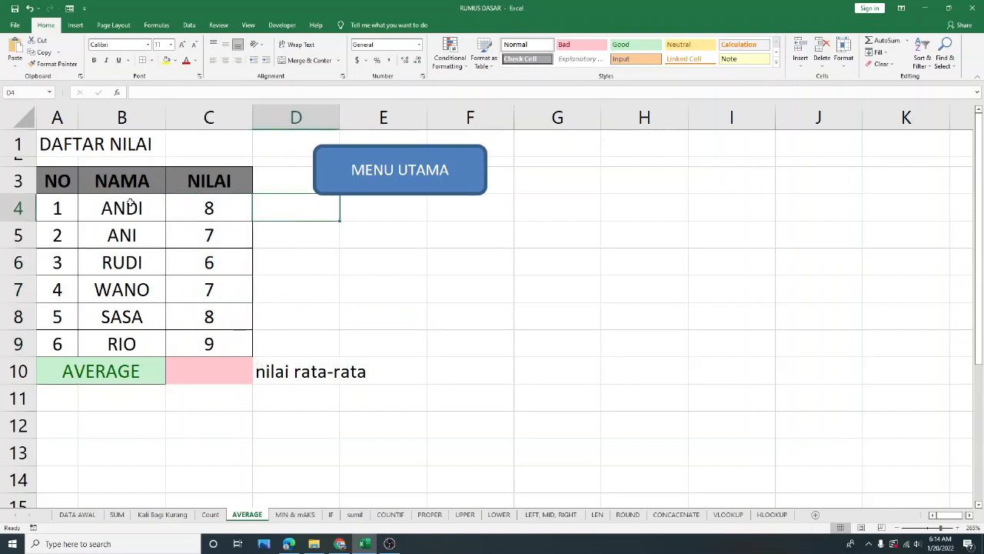
pyautogui.moveTo(129, 204); pyautogui.dragTo(209, 346)
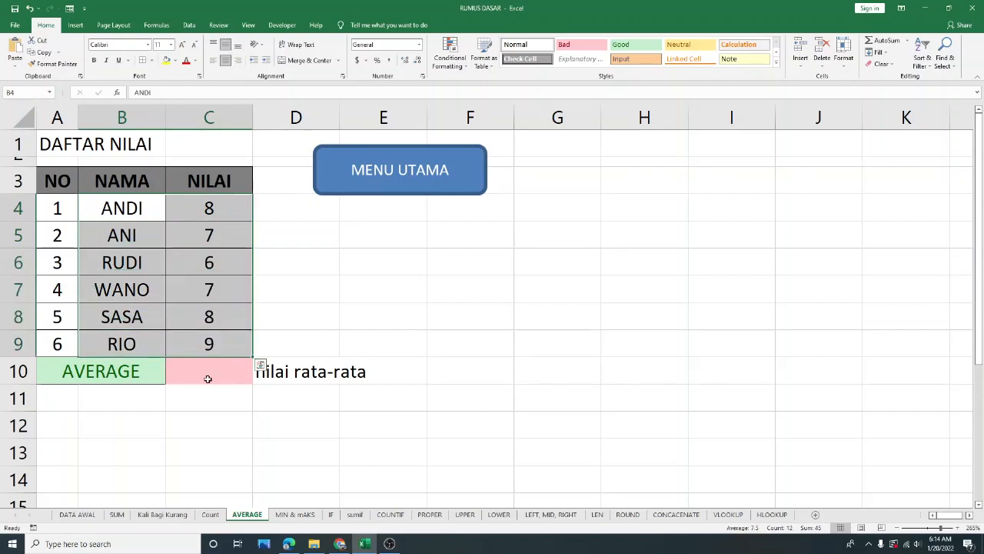
pyautogui.click(208, 373)
pyautogui.write('=')
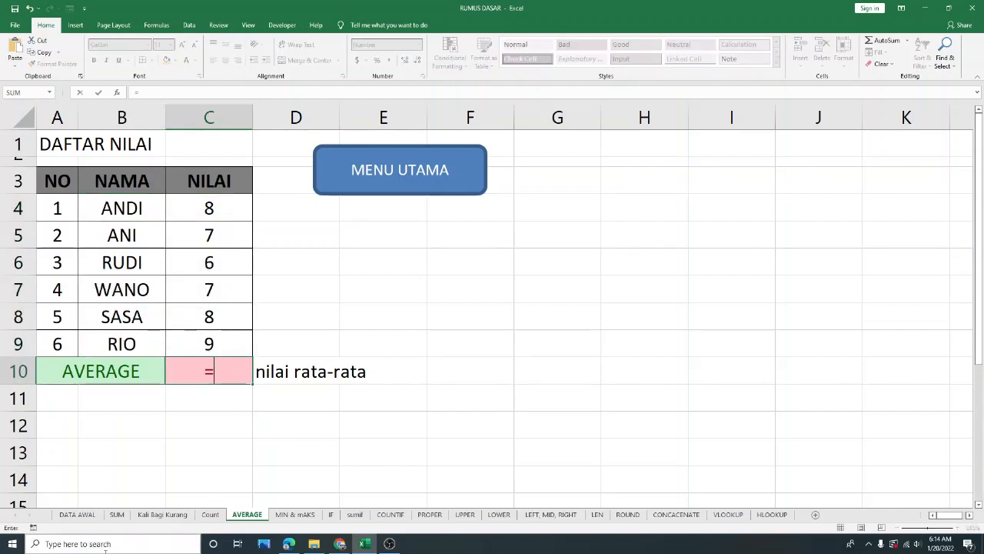
pyautogui.write('AVE')
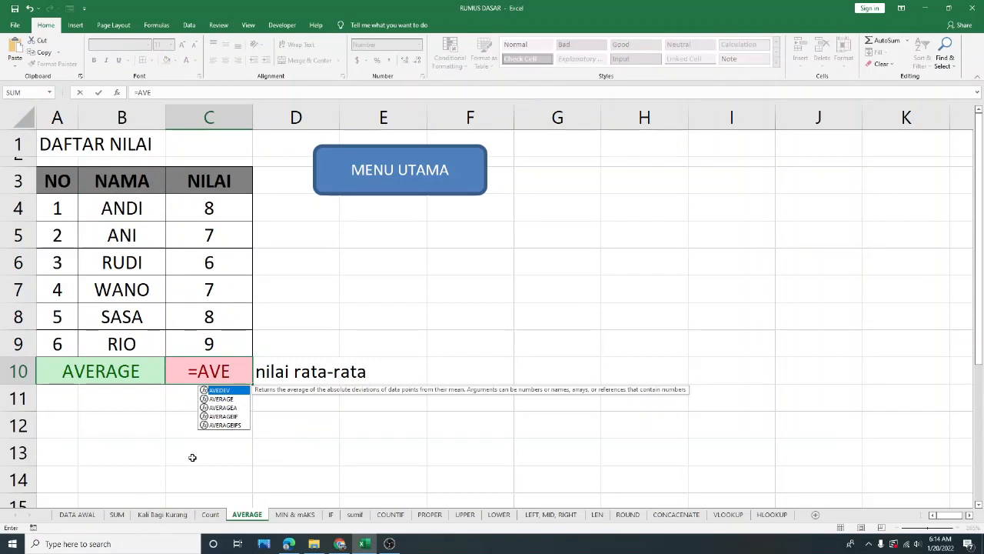
pyautogui.doubleClick(227, 401)
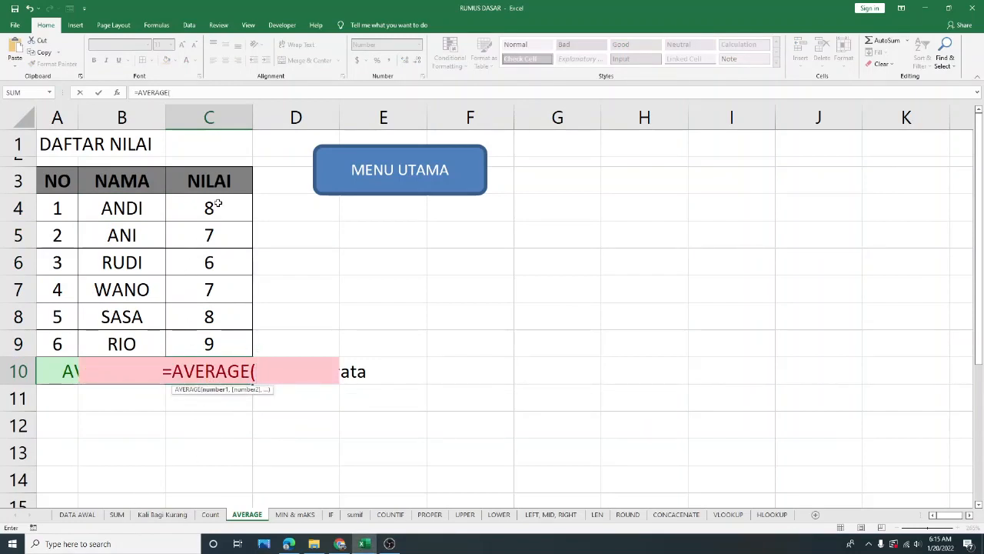
pyautogui.moveTo(218, 204); pyautogui.dragTo(219, 336)
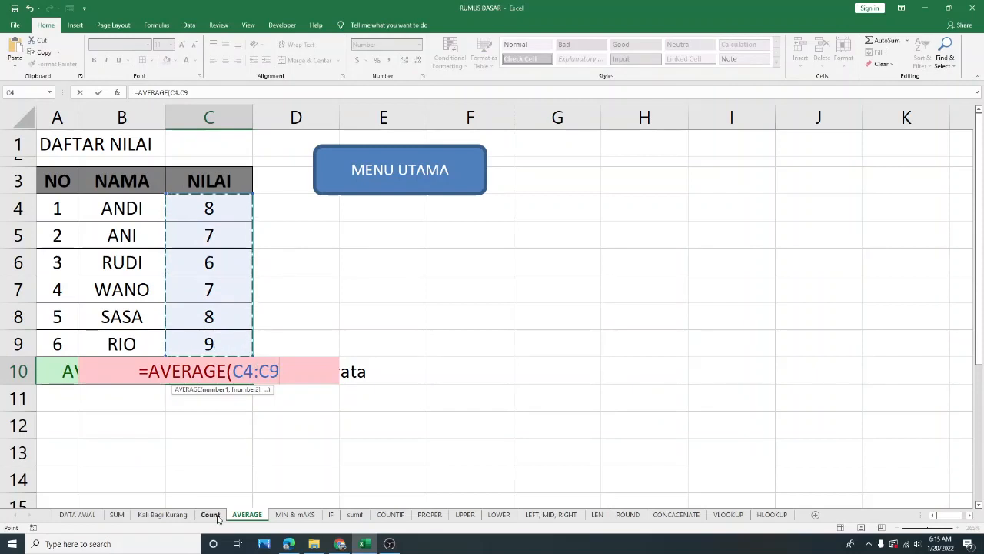
pyautogui.write(')')
pyautogui.press('Return')
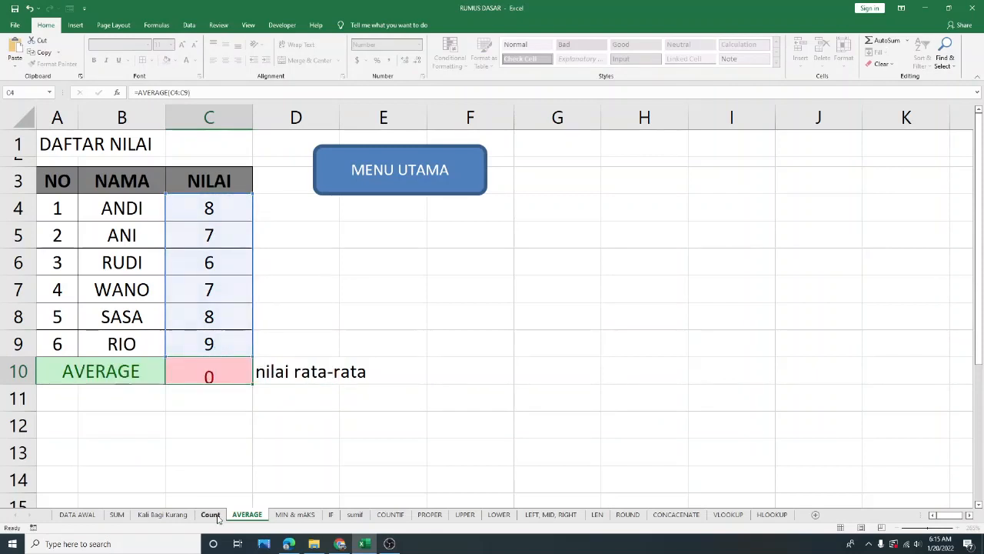
# Step: Check the AVERAGE formula in C10 against the grades in C4:C9 and leave the formula as it is
pyautogui.click(293, 441)
pyautogui.click(248, 379)
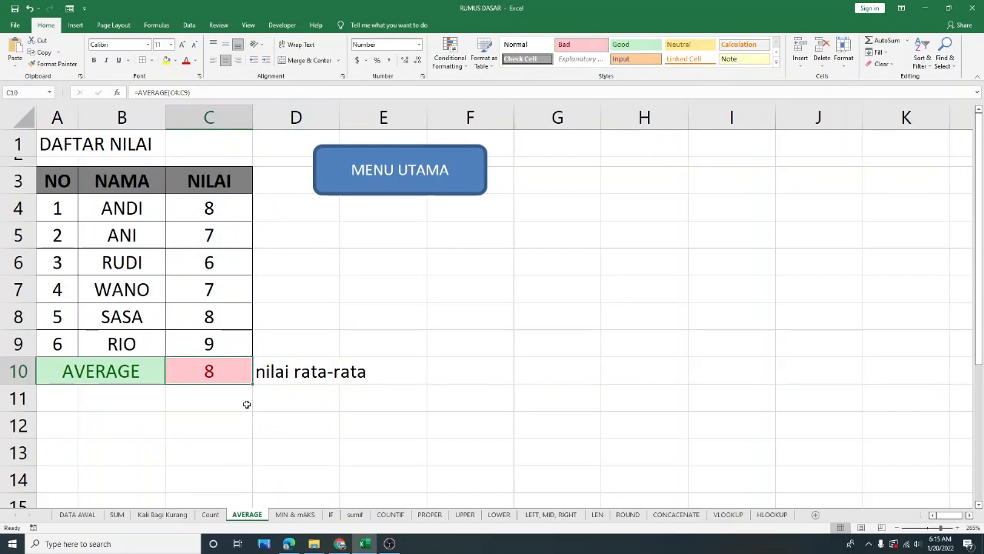
pyautogui.moveTo(233, 209); pyautogui.dragTo(248, 345)
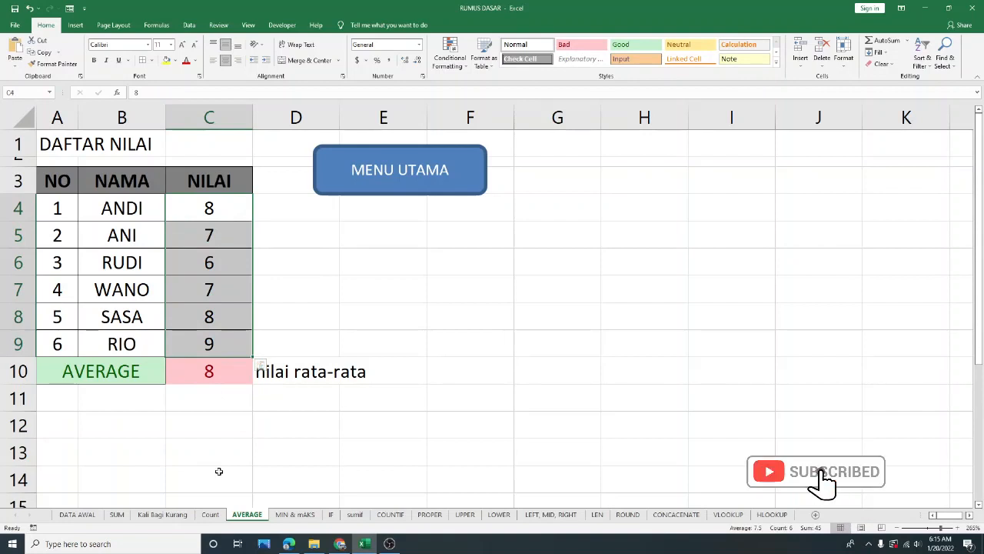
pyautogui.click(326, 266)
pyautogui.click(377, 256)
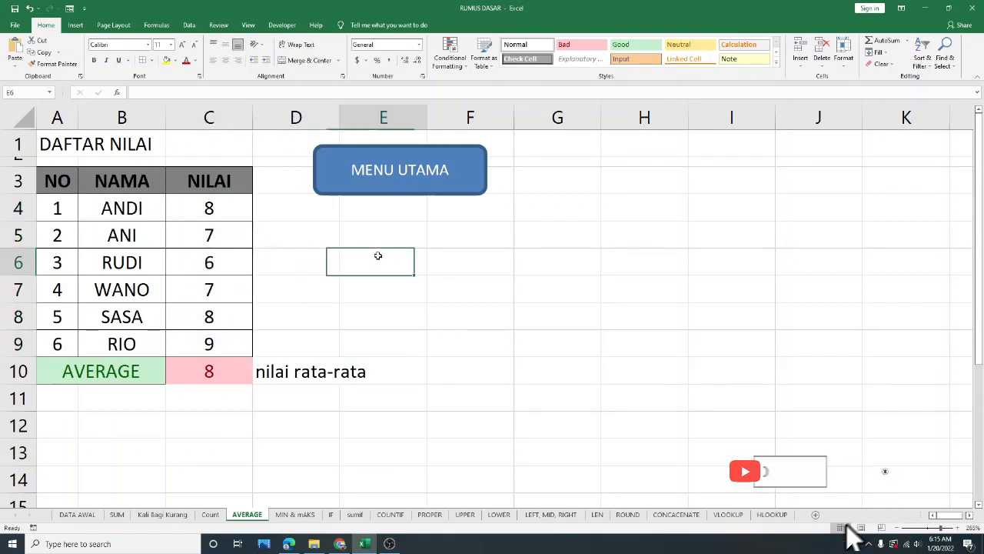
pyautogui.moveTo(209, 207); pyautogui.dragTo(213, 343)
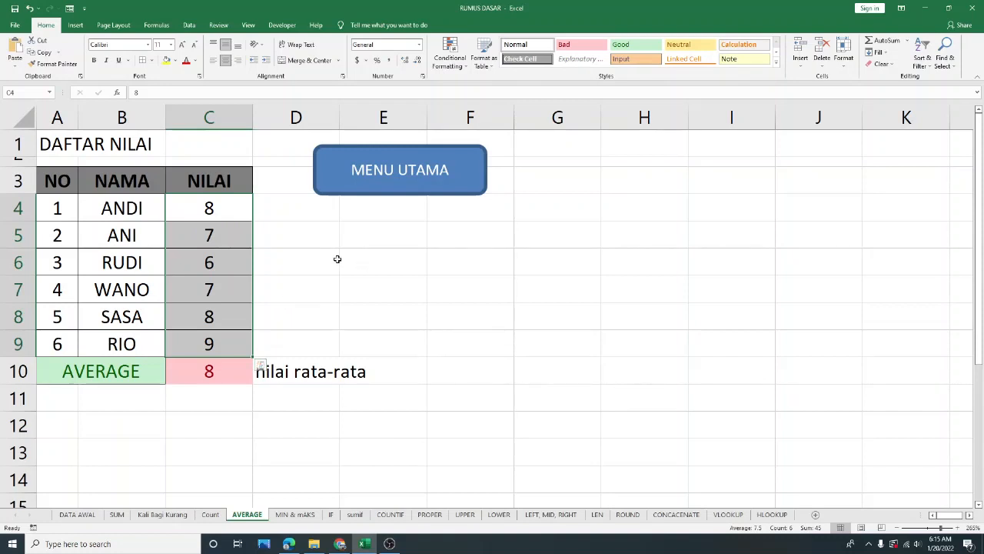
pyautogui.click(143, 363)
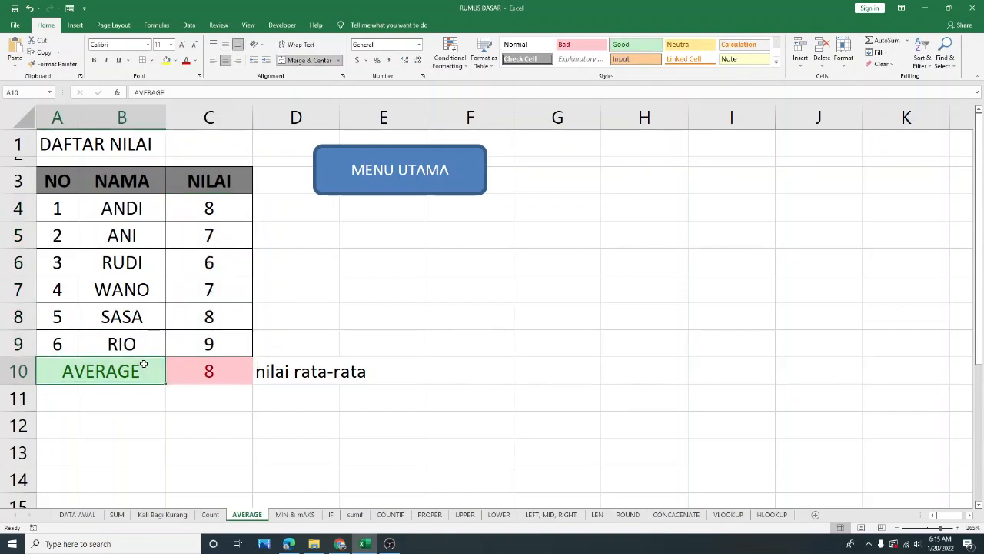
pyautogui.doubleClick(203, 368)
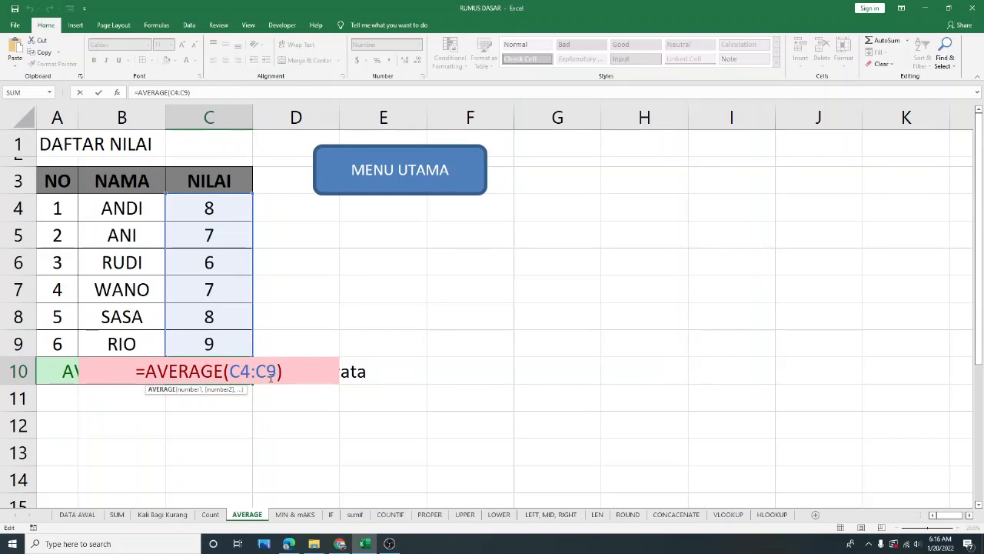
pyautogui.press('Return')
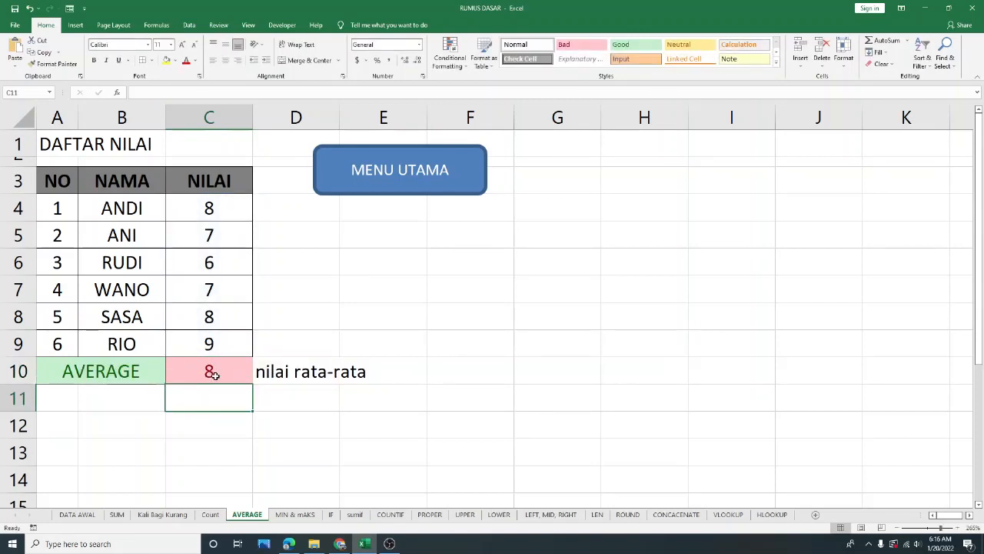
pyautogui.click(381, 232)
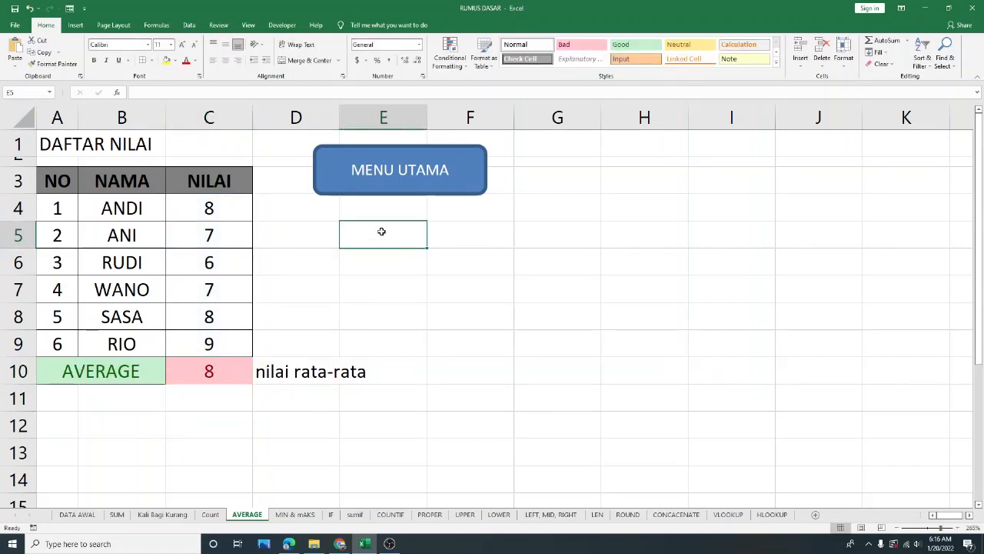
pyautogui.click(385, 280)
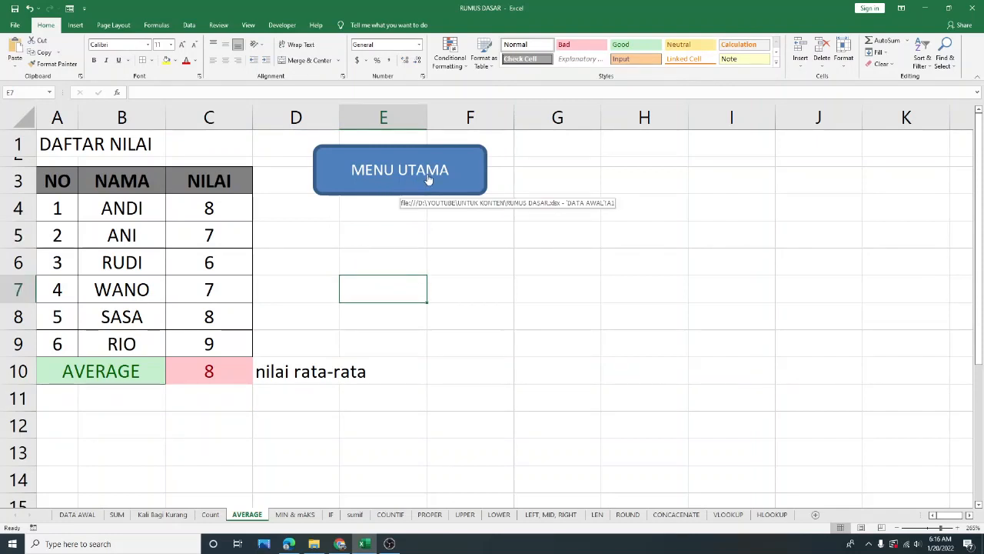
# Step: Return to the DATA AWAL sheet and apply the Bad cell style to the AVERAGE explanation in C5
pyautogui.click(401, 182)
pyautogui.click(299, 211)
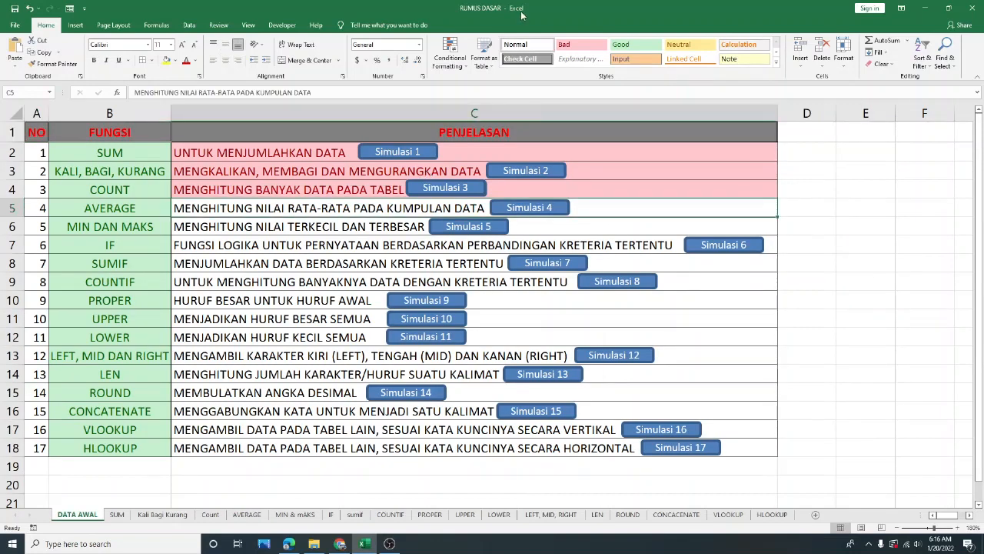
pyautogui.click(564, 46)
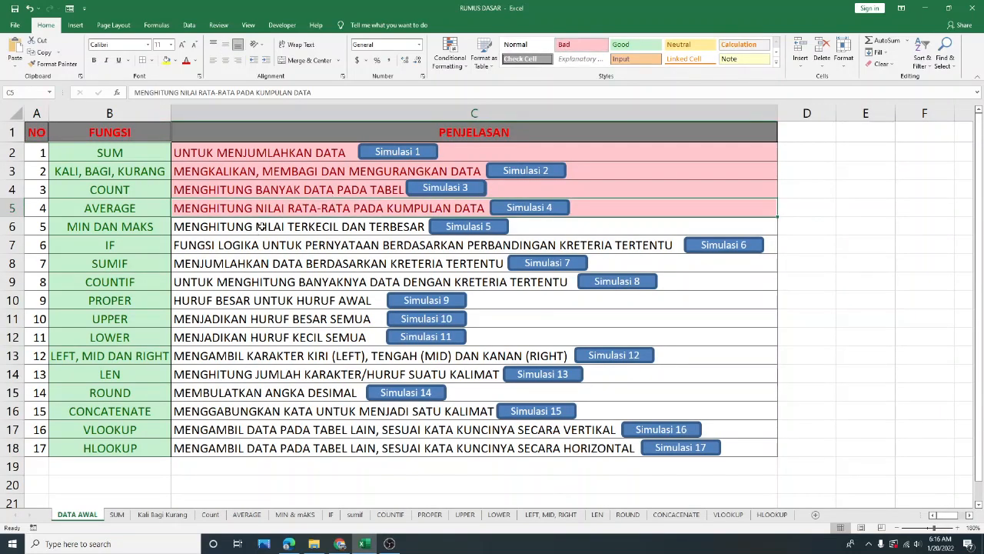
# Step: Open Simulasi 5 for MIN DAN MAKS and clear the existing results in C10:C11
pyautogui.click(132, 229)
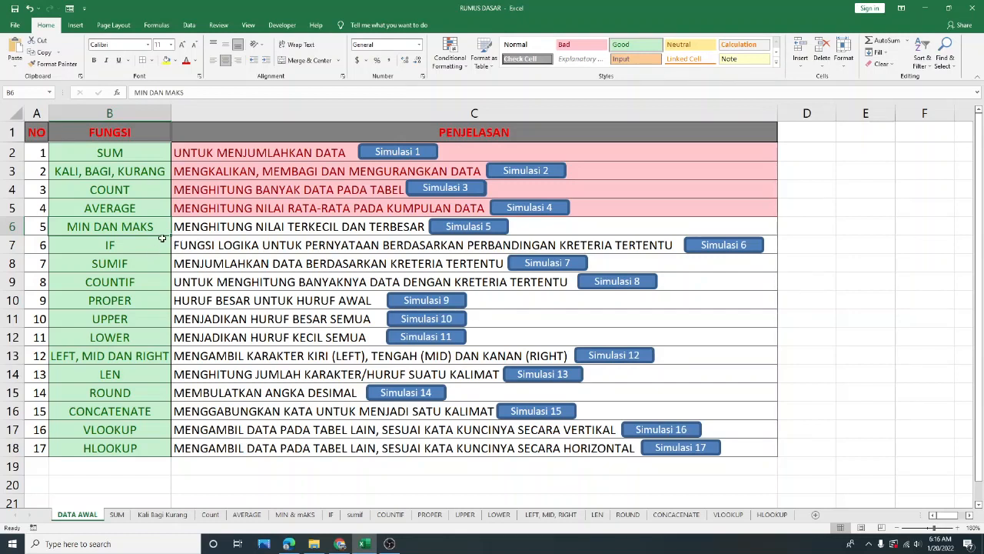
pyautogui.click(474, 227)
pyautogui.moveTo(221, 390); pyautogui.dragTo(221, 416)
pyautogui.press('Delete')
pyautogui.click(411, 318)
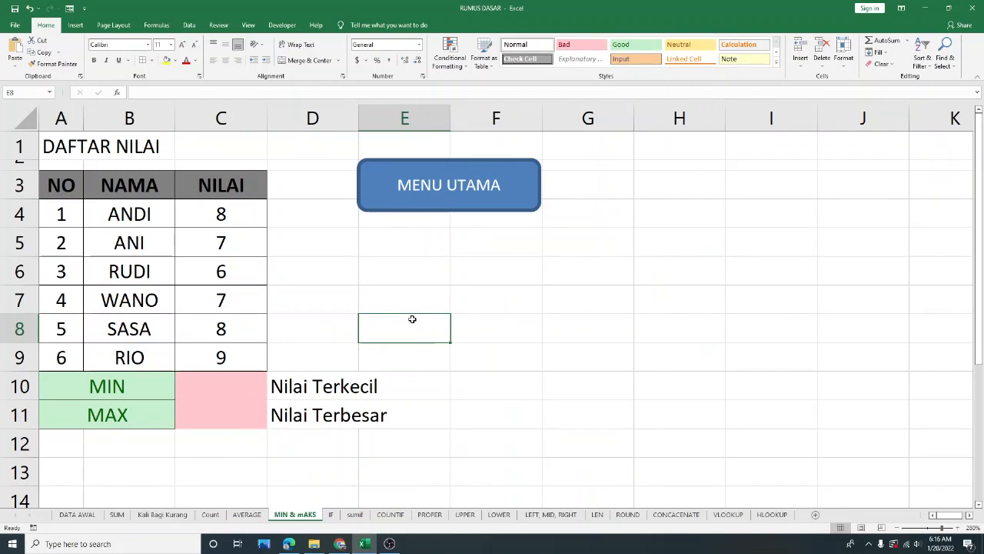
# Step: Examine the MIN row, its Nilai Terkecil note and the grades in C4:C9 that the formula has to evaluate
pyautogui.click(471, 355)
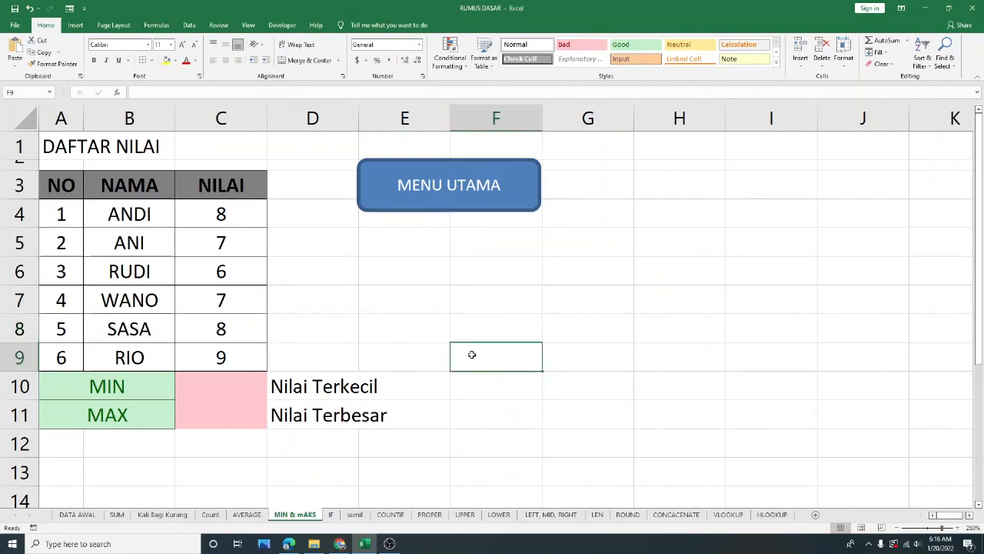
pyautogui.click(144, 396)
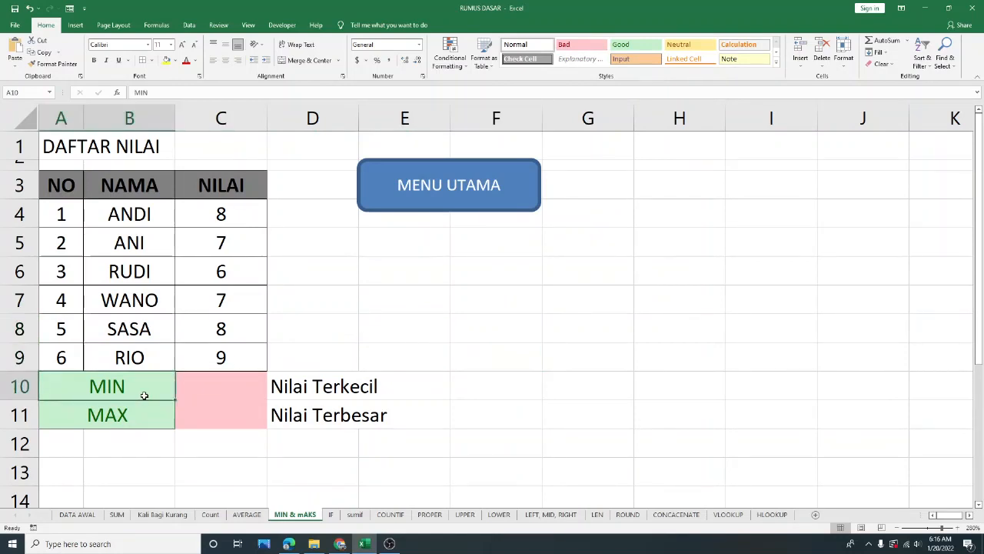
pyautogui.click(244, 394)
pyautogui.click(308, 390)
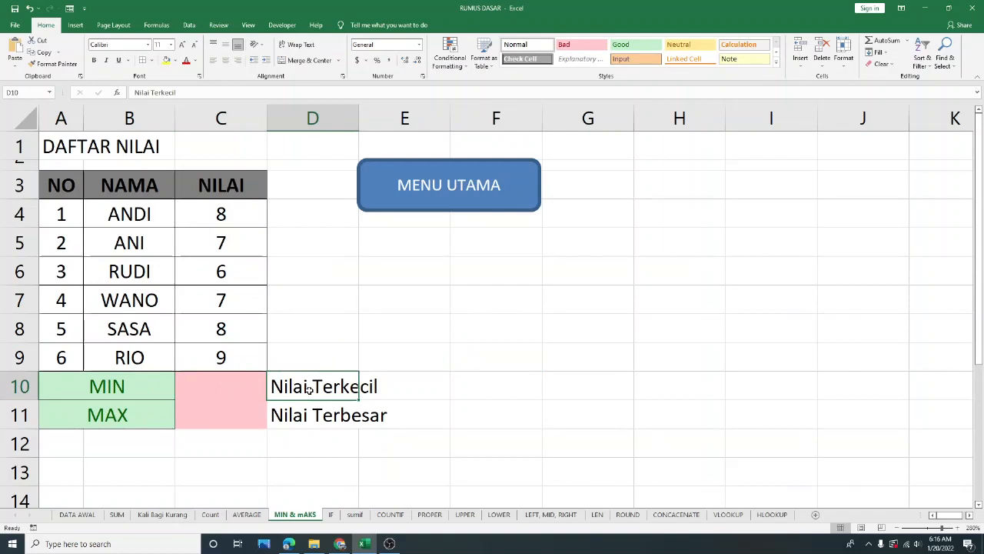
pyautogui.click(246, 386)
pyautogui.moveTo(230, 208); pyautogui.dragTo(236, 367)
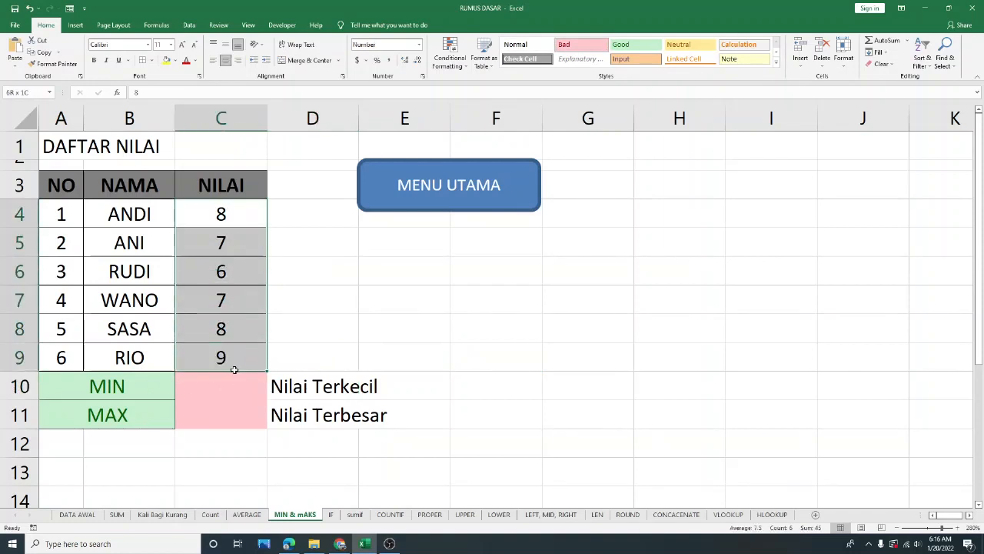
pyautogui.click(238, 228)
pyautogui.moveTo(238, 228); pyautogui.dragTo(235, 364)
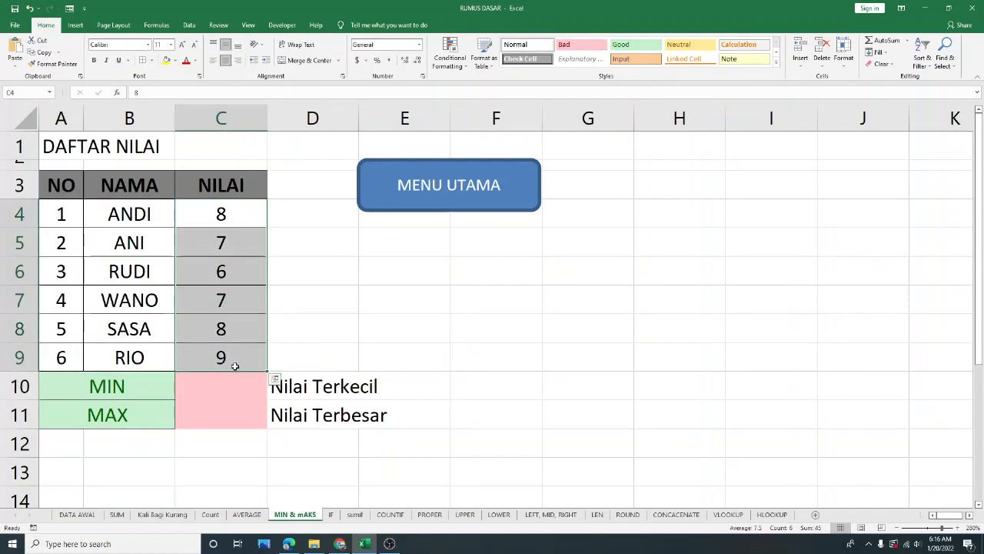
pyautogui.click(317, 337)
pyautogui.moveTo(222, 215); pyautogui.dragTo(229, 367)
pyautogui.click(233, 382)
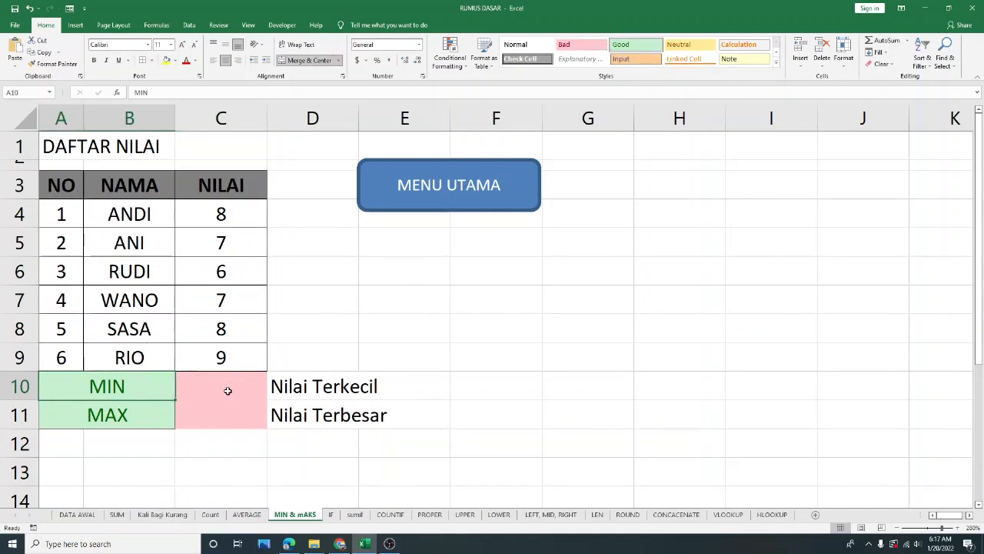
# Step: Enter =MIN(C4:C9) in C10 for the smallest grade and check the result against the graded range
pyautogui.write('=')
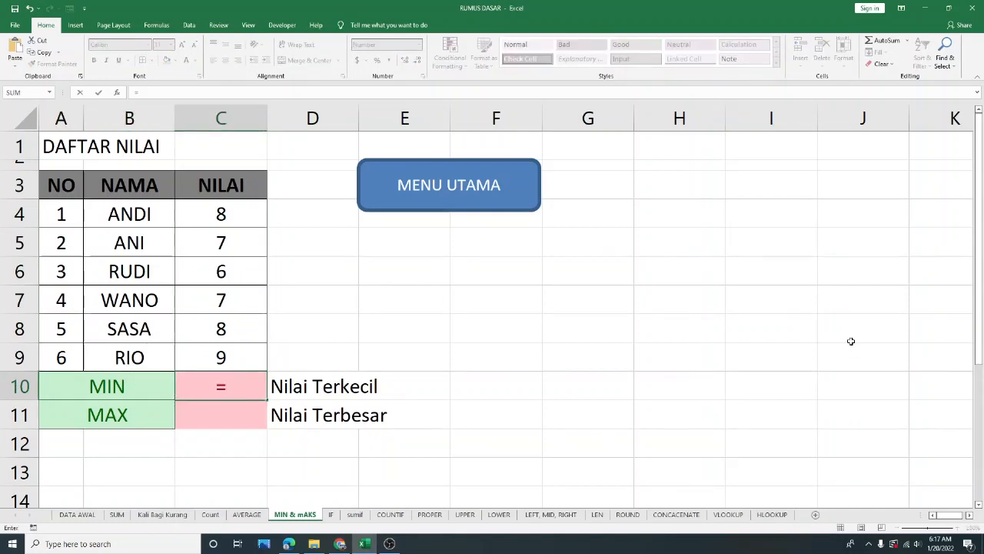
pyautogui.write('MIN')
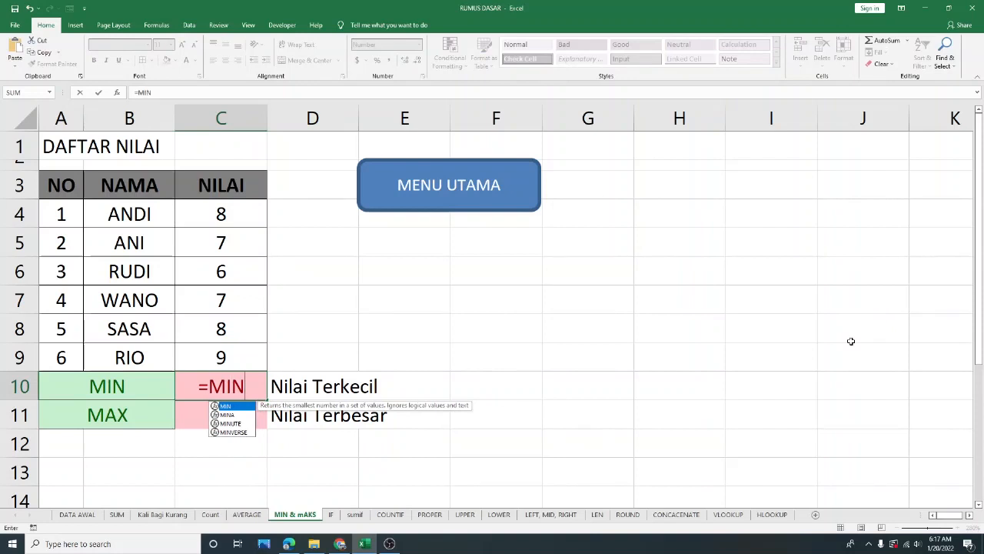
pyautogui.write('(')
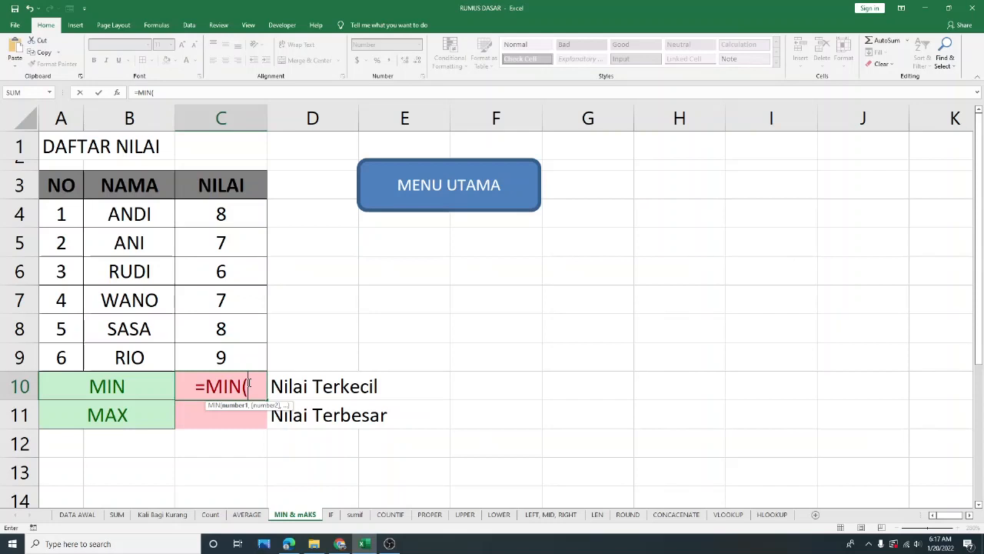
pyautogui.moveTo(222, 206); pyautogui.dragTo(224, 356)
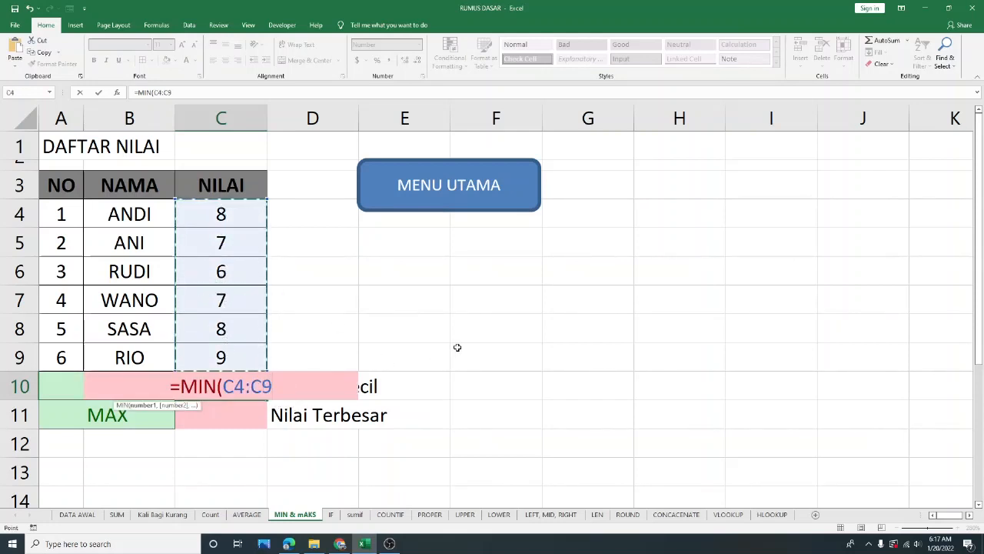
pyautogui.write(')')
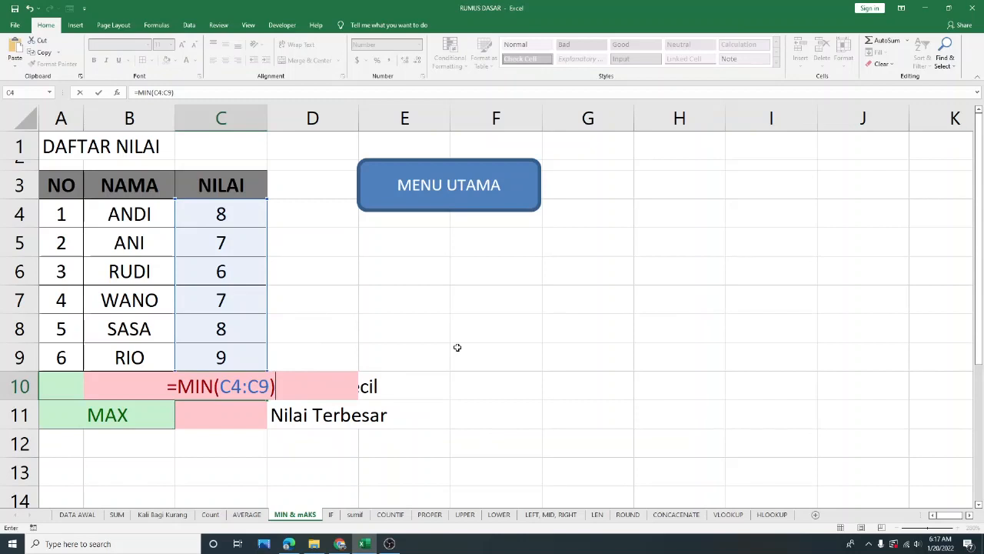
pyautogui.press('Return')
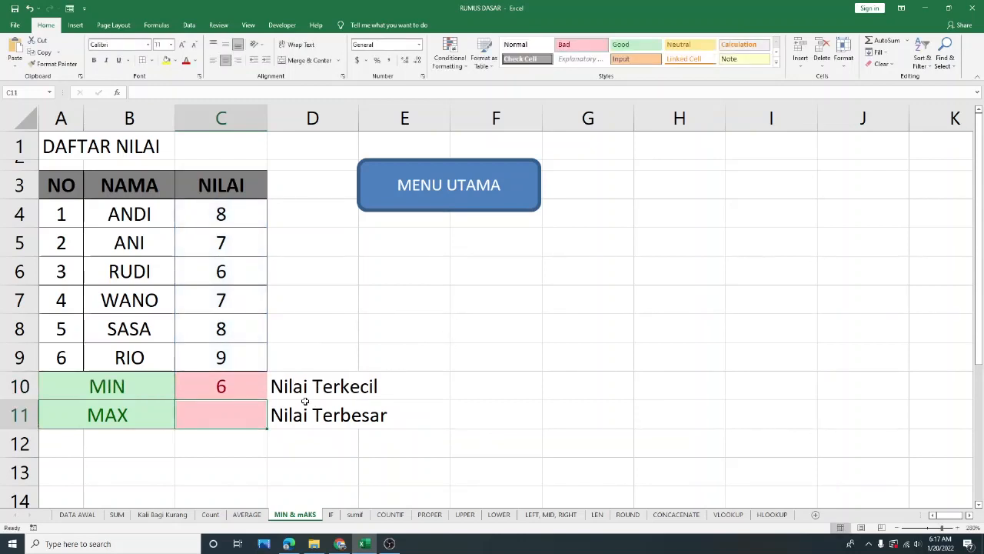
pyautogui.moveTo(240, 209); pyautogui.dragTo(236, 349)
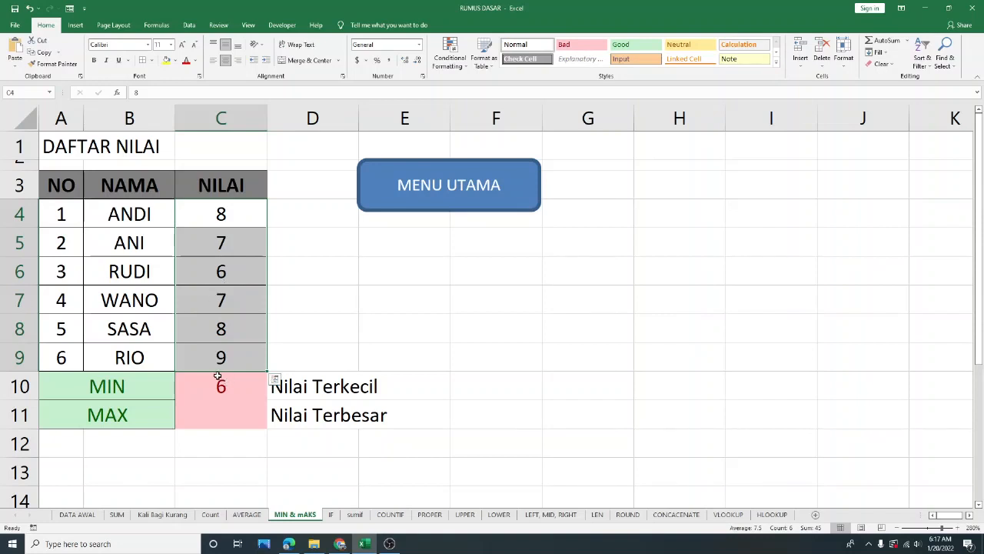
pyautogui.click(321, 416)
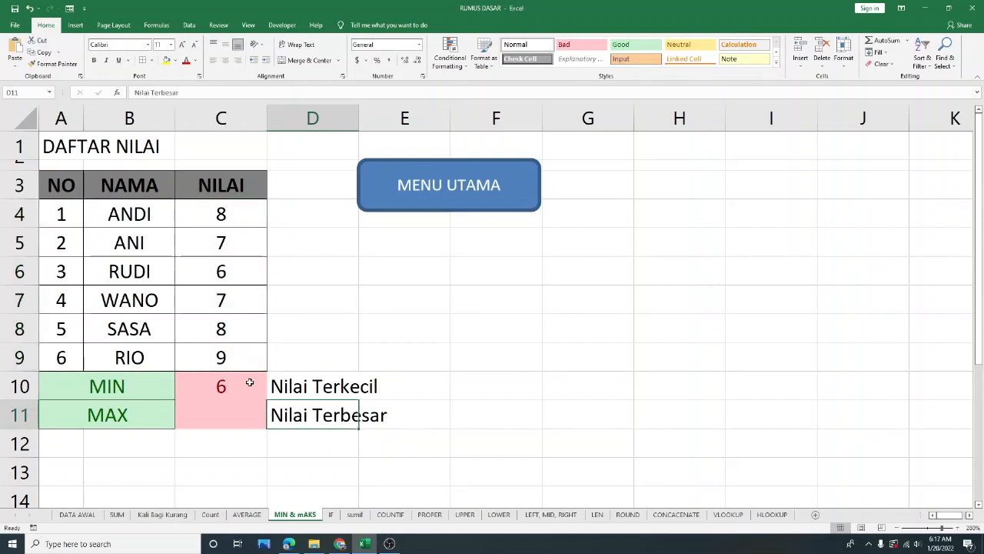
pyautogui.click(250, 382)
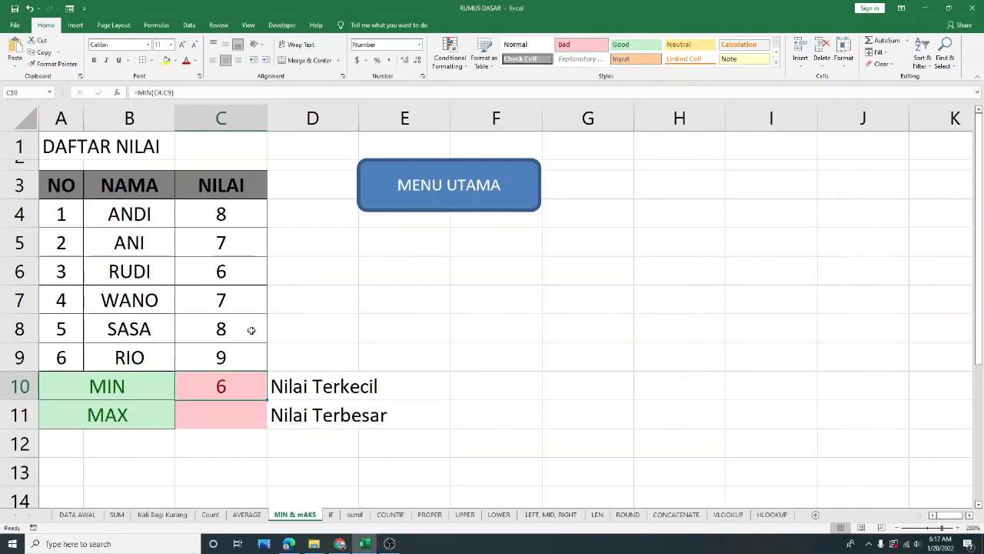
# Step: Enter =MAX(C4:C9) in C11 to find the largest grade
pyautogui.click(223, 423)
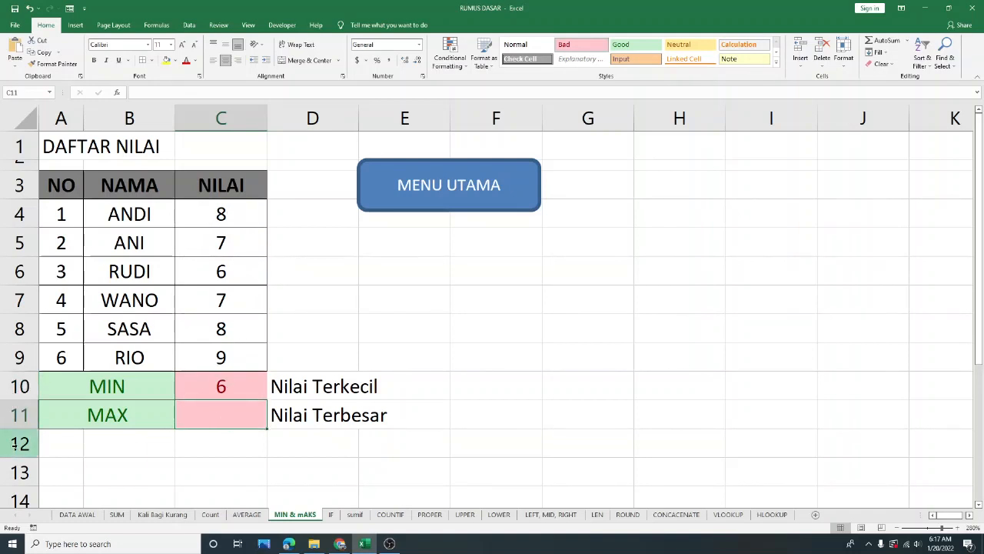
pyautogui.write('=MA')
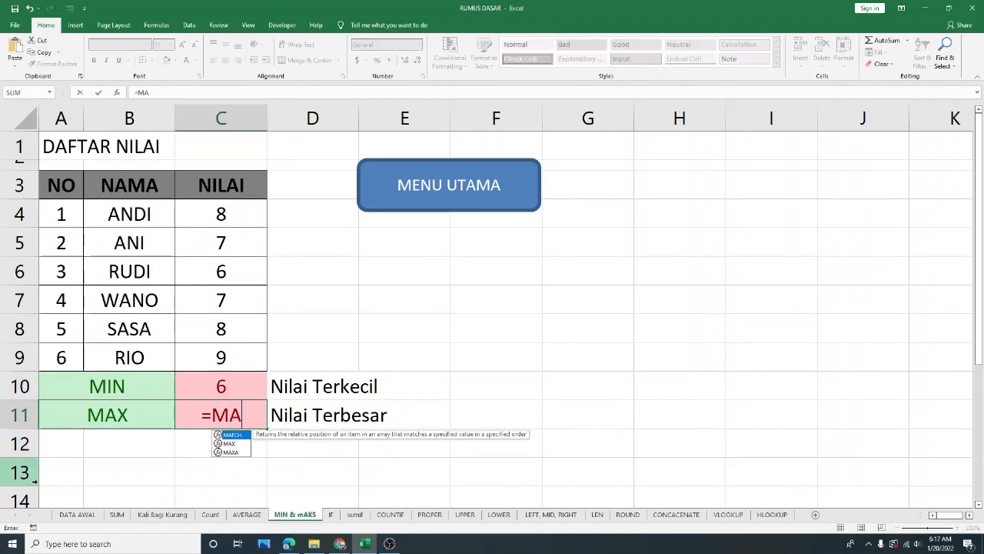
pyautogui.doubleClick(230, 443)
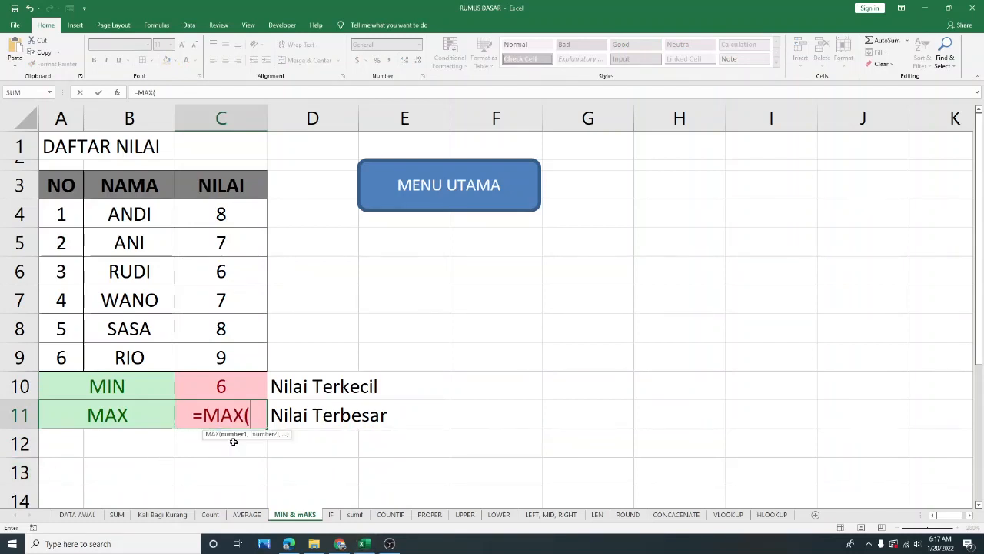
pyautogui.moveTo(240, 220); pyautogui.dragTo(253, 356)
pyautogui.write(')')
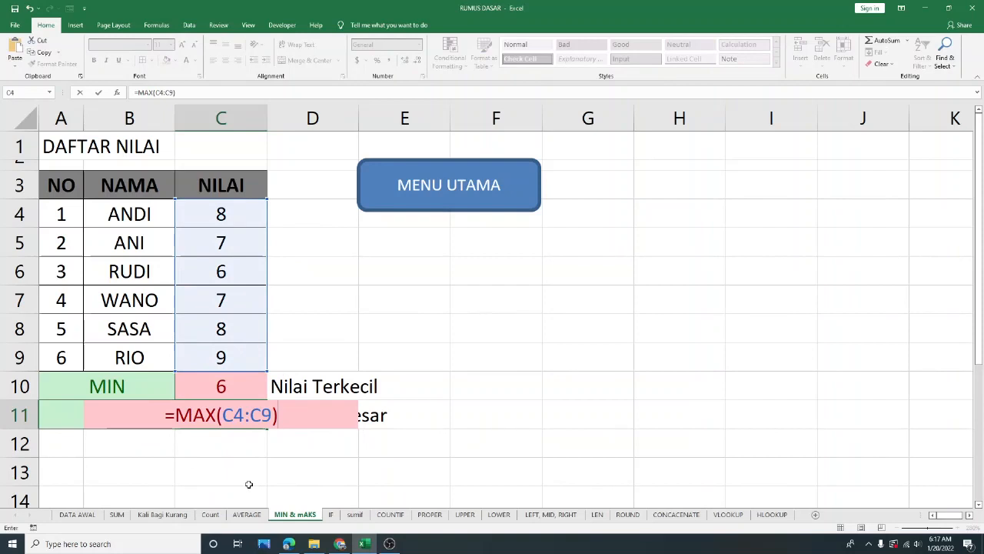
pyautogui.press('Return')
pyautogui.click(327, 472)
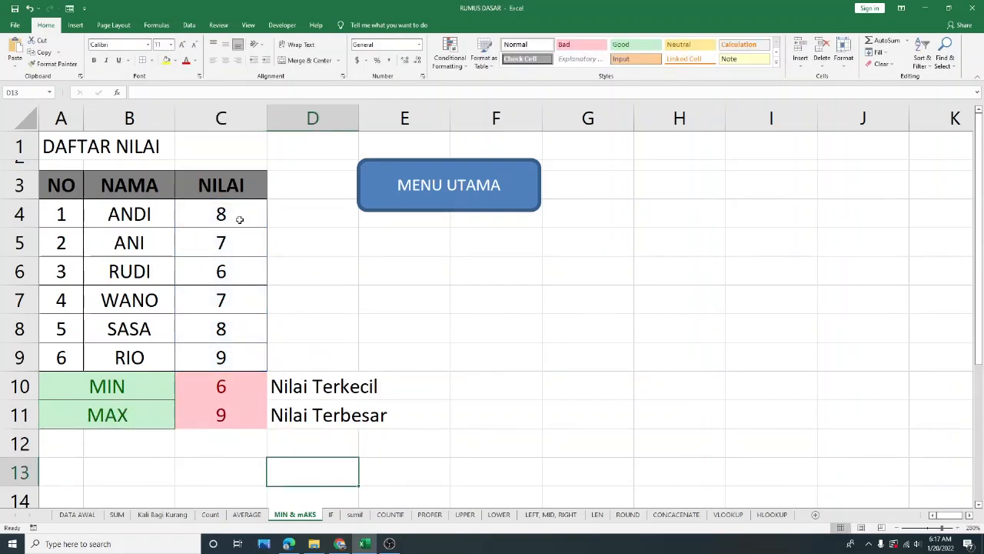
# Step: Compare the MIN and MAX formulas in C10 and C11 with the grades in C4:C9 that both evaluate
pyautogui.click(231, 388)
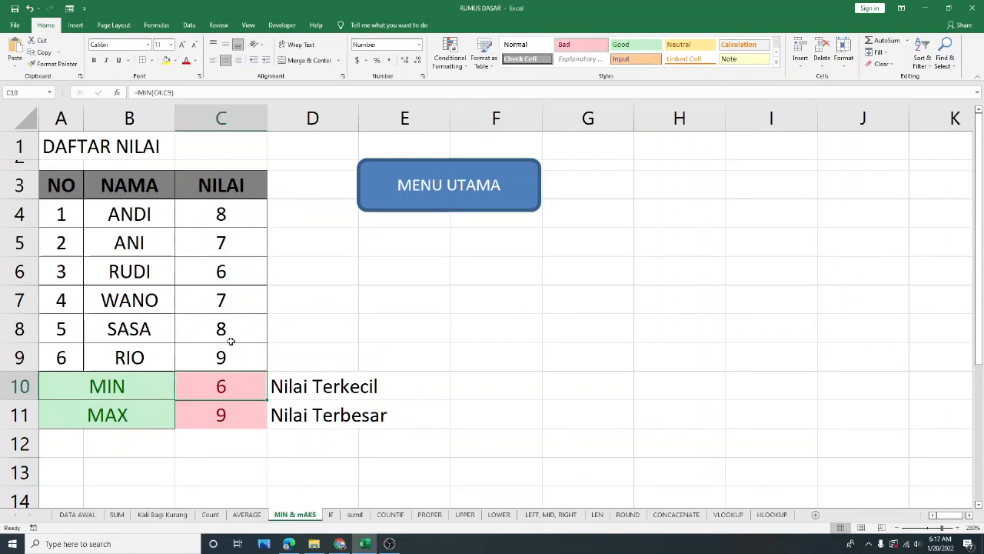
pyautogui.click(241, 415)
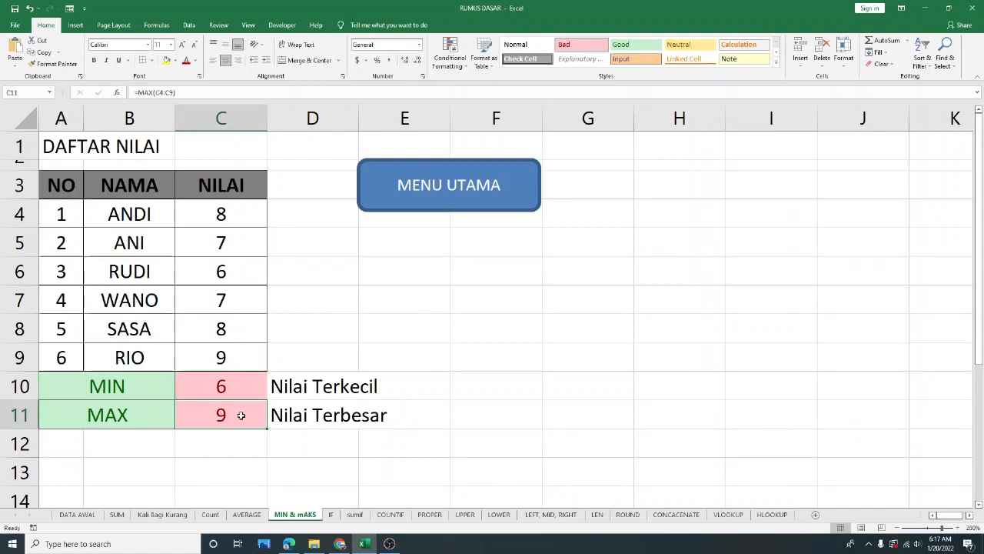
pyautogui.click(304, 355)
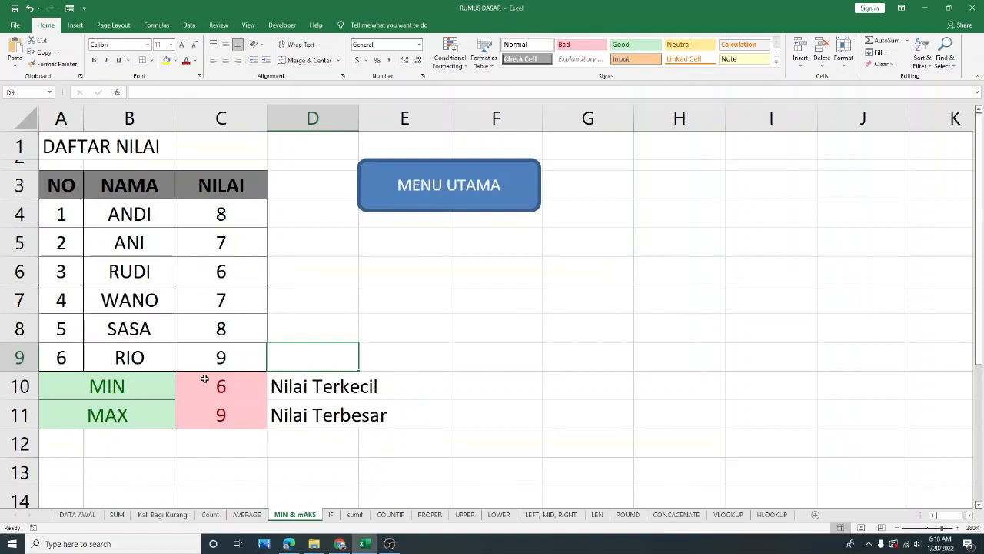
pyautogui.click(191, 379)
pyautogui.click(156, 409)
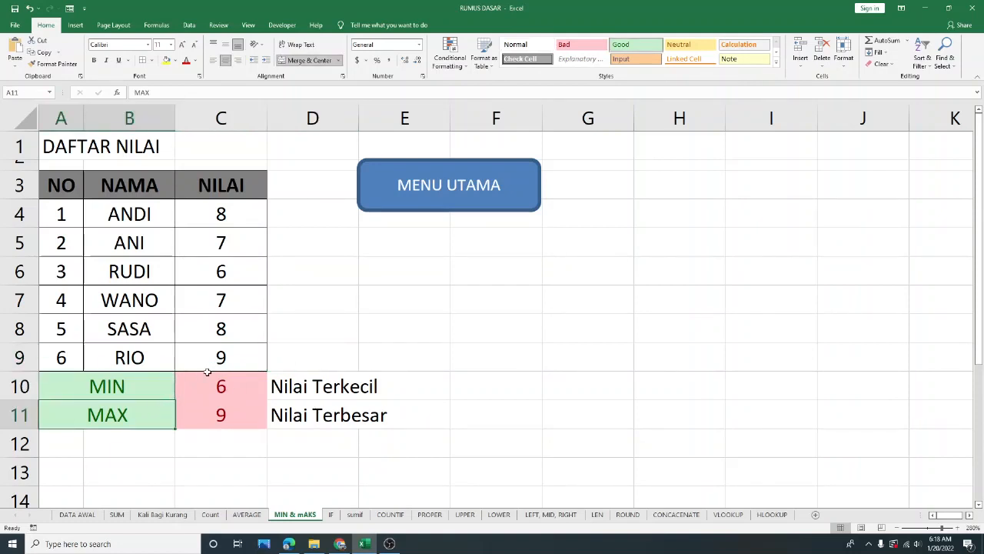
pyautogui.moveTo(244, 213); pyautogui.dragTo(257, 356)
pyautogui.click(324, 326)
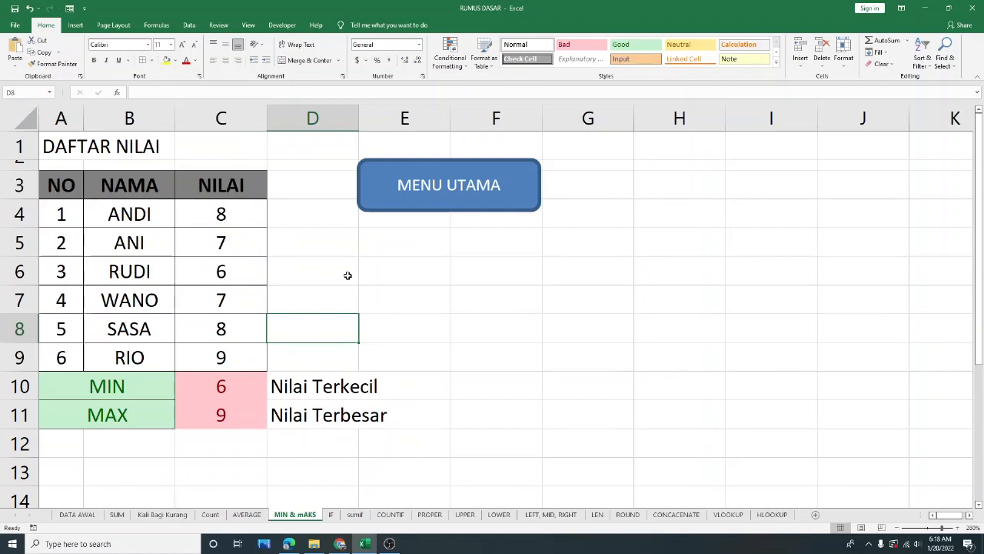
# Step: Return to the DATA AWAL sheet and apply the Bad cell style to the MIN DAN MAKS explanation in C6
pyautogui.click(446, 185)
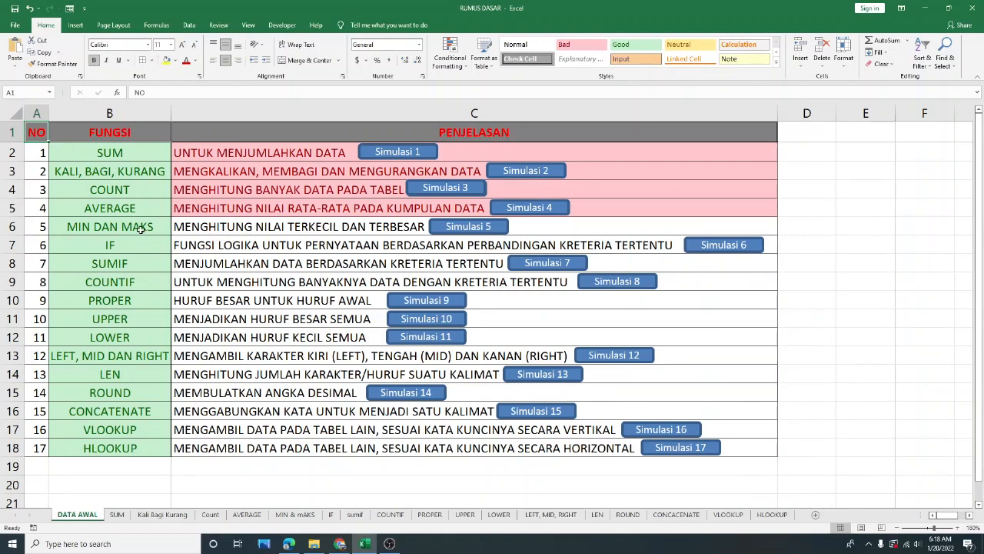
pyautogui.click(194, 224)
pyautogui.click(573, 45)
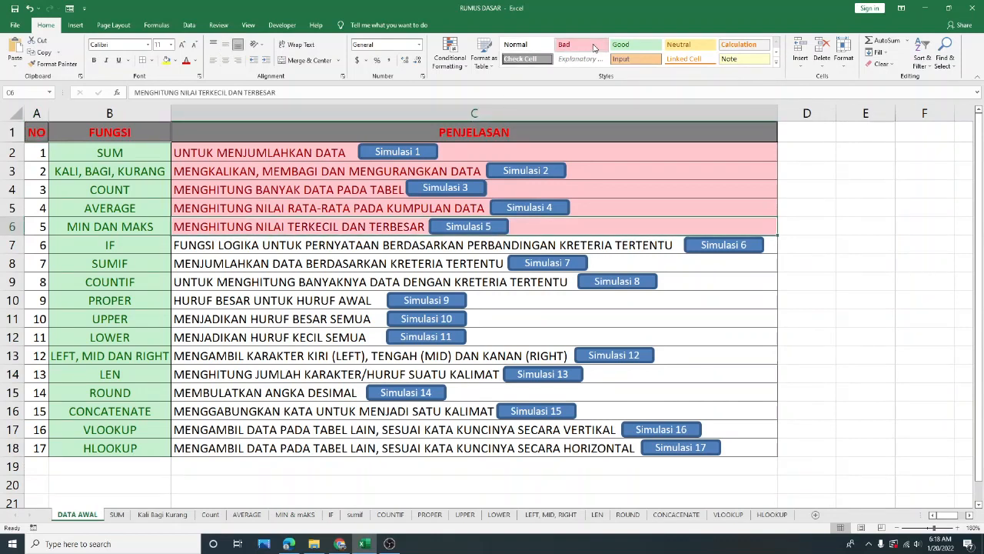
# Step: Open Simulasi 6 for the IF function and clear the existing results in D4:D9
pyautogui.click(308, 246)
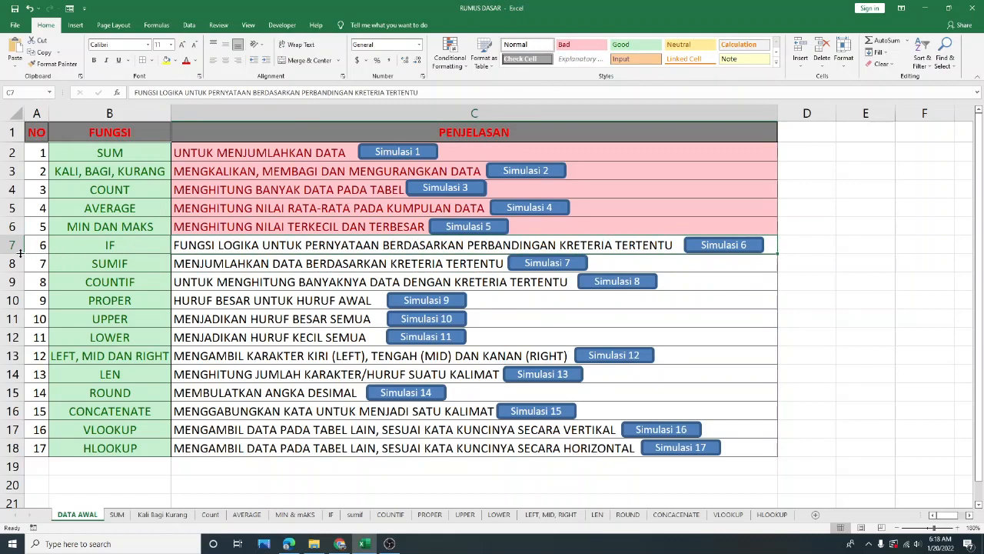
pyautogui.click(50, 246)
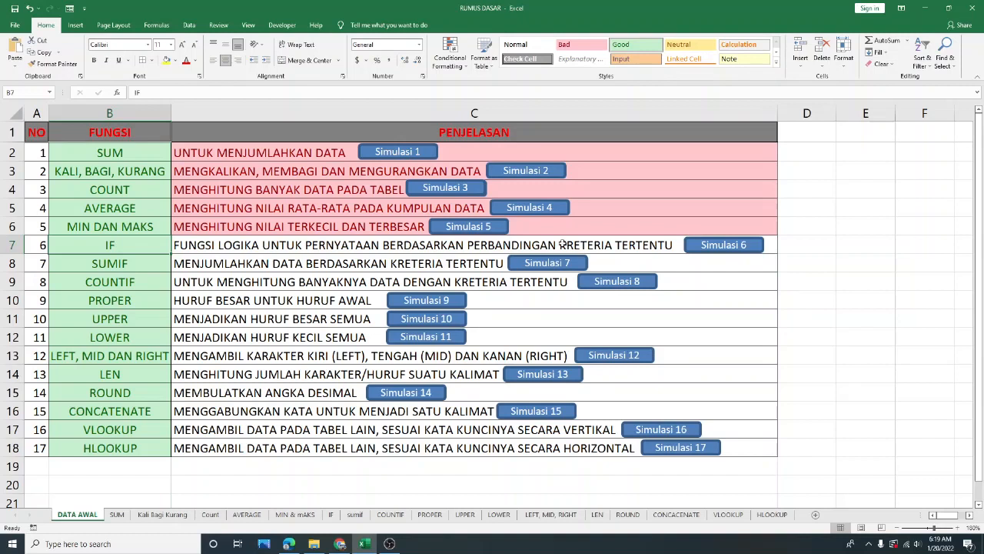
pyautogui.click(711, 253)
pyautogui.moveTo(300, 204); pyautogui.dragTo(311, 349)
pyautogui.press('Delete')
pyautogui.click(515, 308)
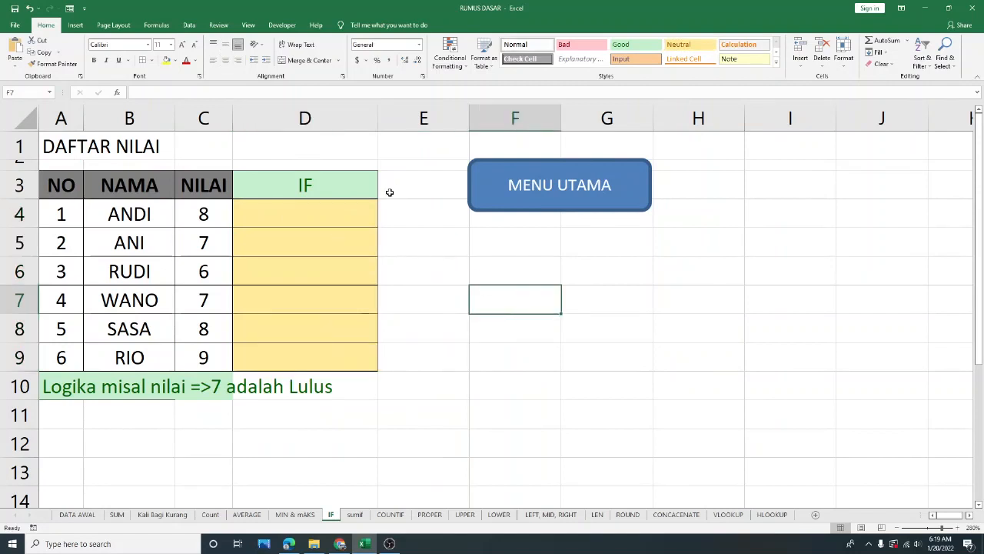
# Step: Examine the grade table in A3:D9 and the pass rule in row 10 that the IF formula has to follow
pyautogui.click(384, 243)
pyautogui.click(401, 311)
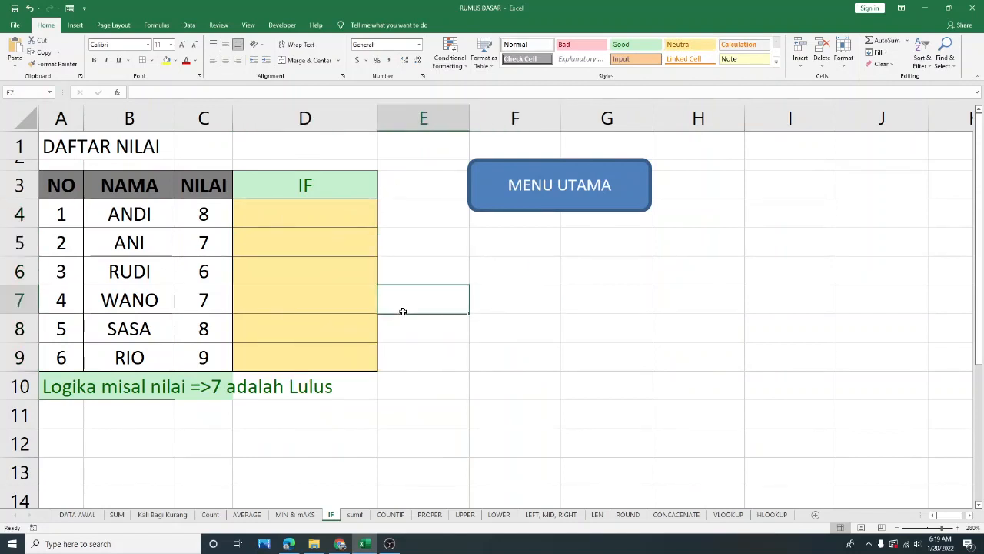
pyautogui.moveTo(68, 186); pyautogui.dragTo(295, 352)
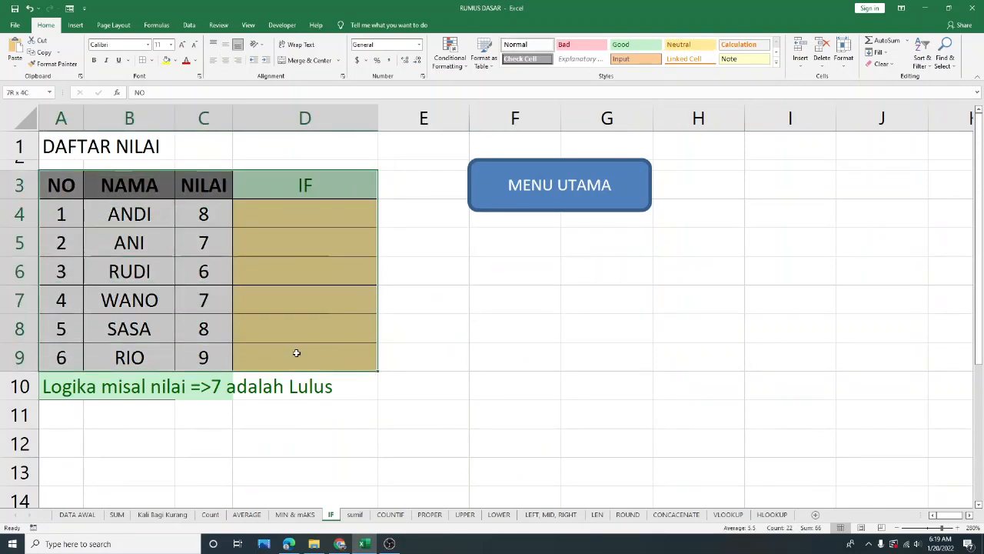
pyautogui.click(202, 232)
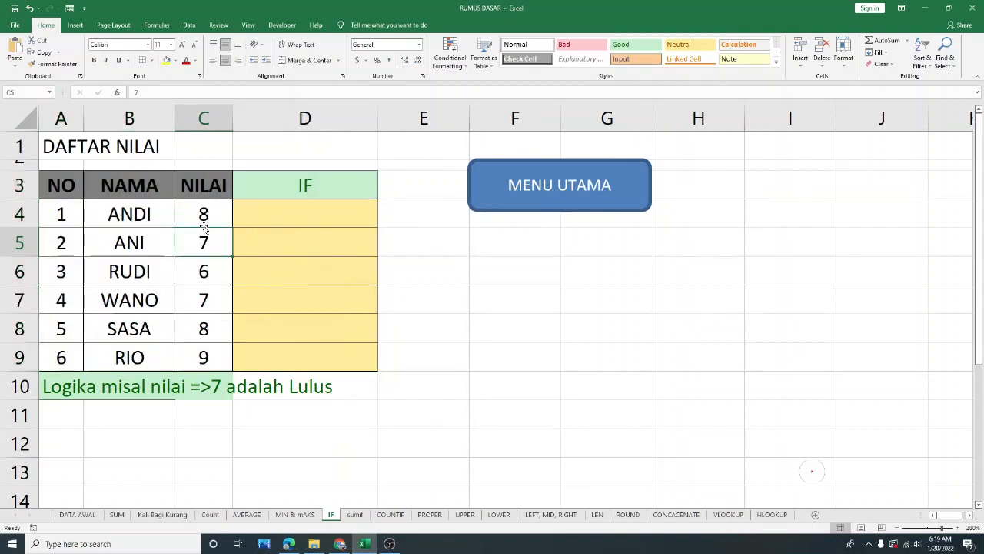
pyautogui.click(57, 387)
pyautogui.moveTo(56, 387); pyautogui.dragTo(361, 389)
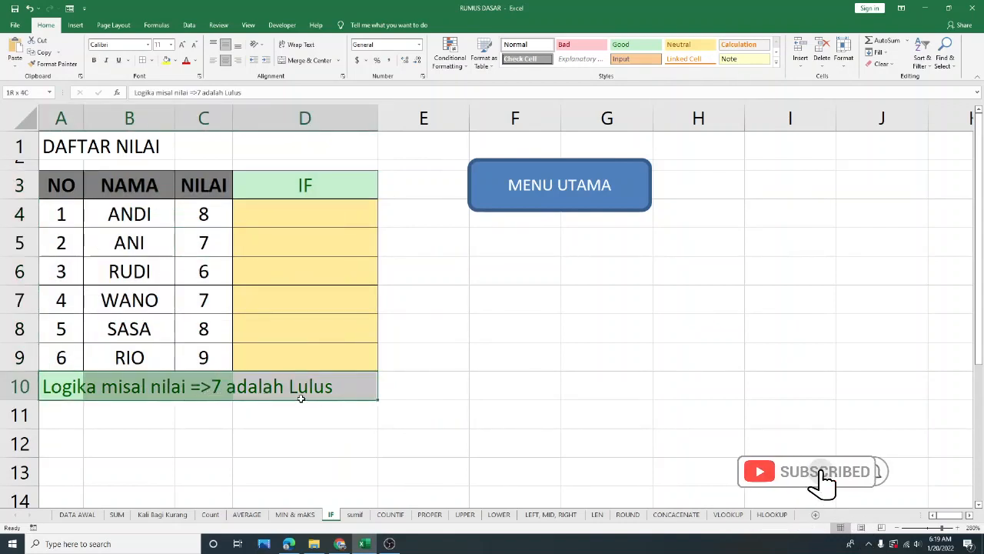
pyautogui.click(202, 408)
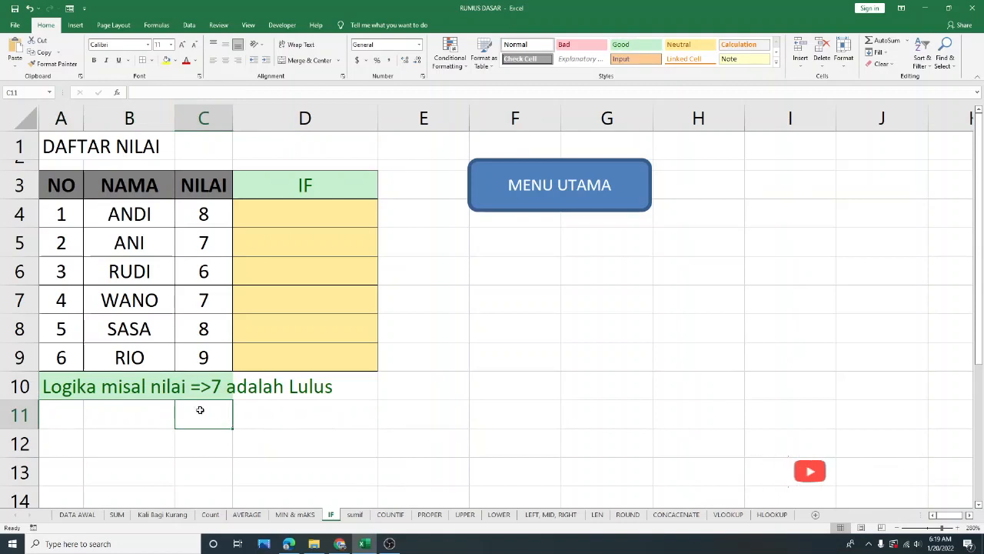
pyautogui.moveTo(58, 387); pyautogui.dragTo(323, 386)
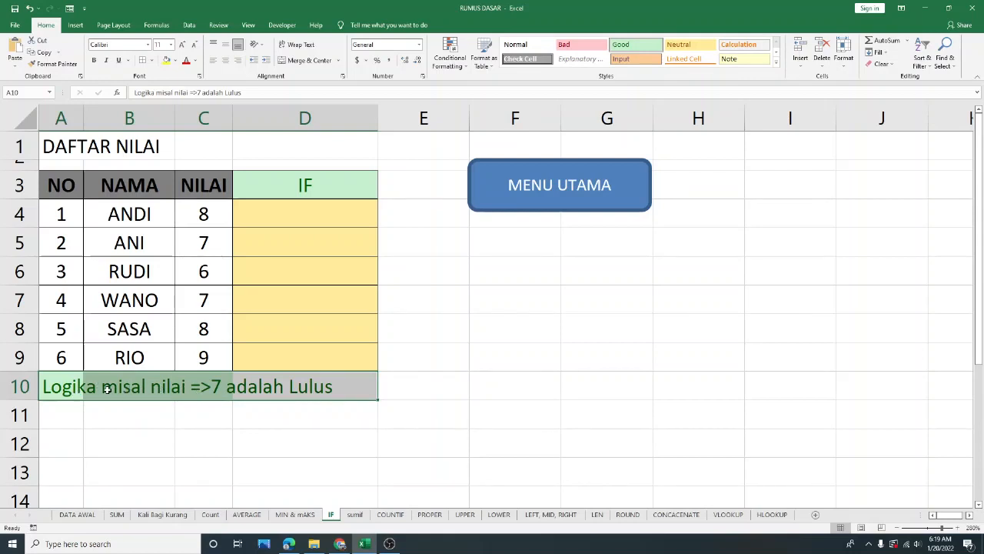
# Step: Replace "misal" with "Jika" in the A10 note so it reads "Logika Jika nilai =>7 adalah Lulus"
pyautogui.doubleClick(45, 385)
pyautogui.click(146, 386)
pyautogui.press('BackSpace')
pyautogui.press('BackSpace')
pyautogui.press('BackSpace')
pyautogui.press('BackSpace')
pyautogui.press('BackSpace')
pyautogui.write('JIK')
pyautogui.press('BackSpace')
pyautogui.press('BackSpace')
pyautogui.write('I')
pyautogui.press('BackSpace')
pyautogui.write('ika')
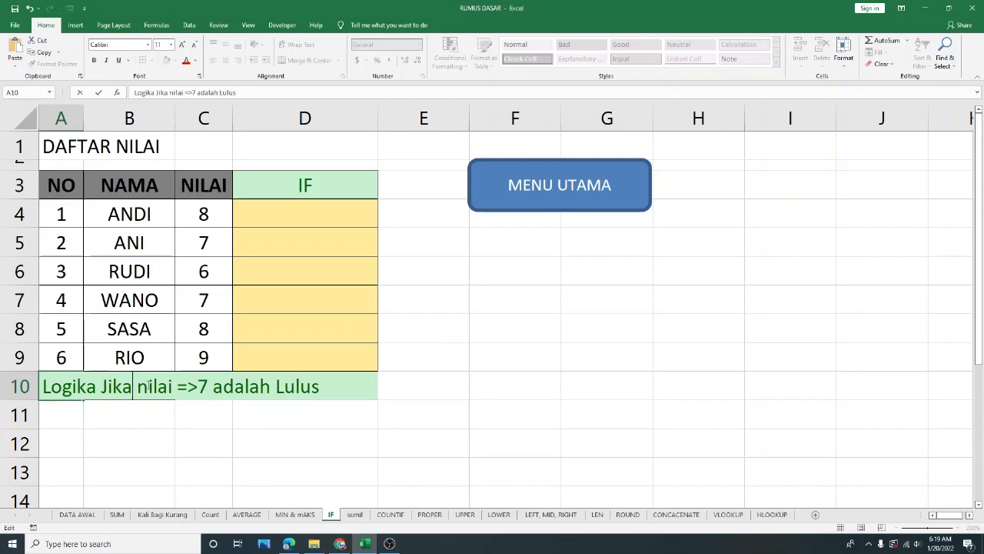
pyautogui.click(248, 432)
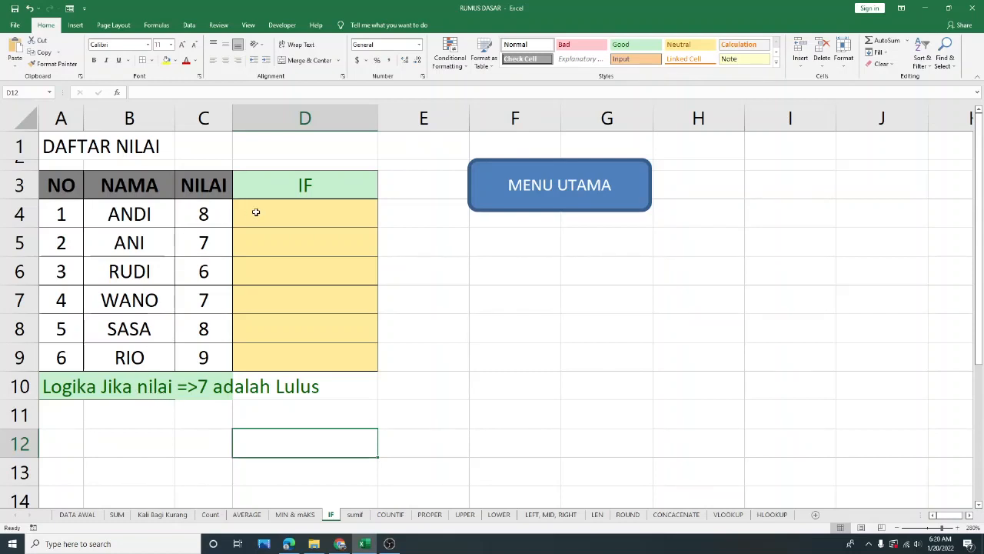
# Step: Enter the formula =if(C4=>7,"lulus","gagal") in D4 and accept the proposed correction to >=7
pyautogui.click(298, 186)
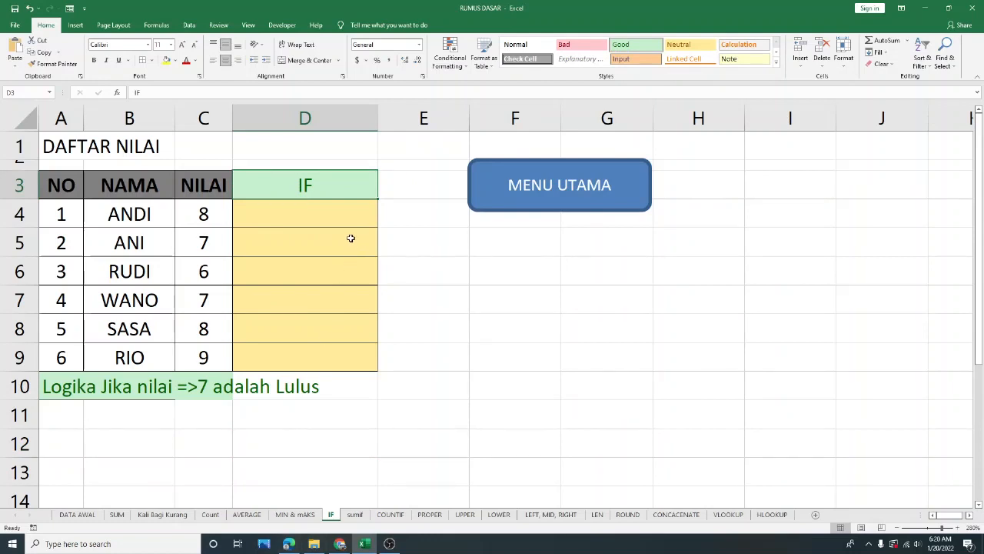
pyautogui.click(338, 217)
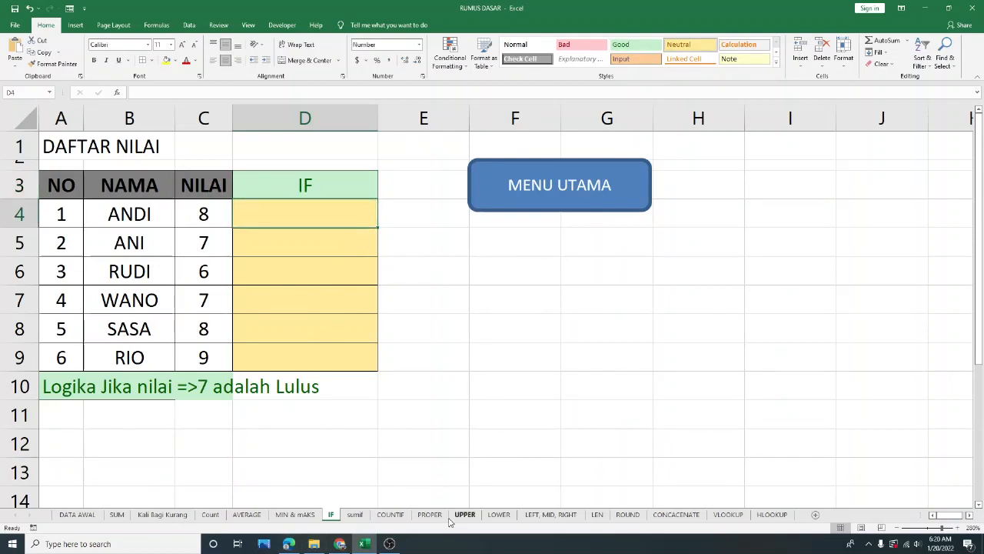
pyautogui.write('=')
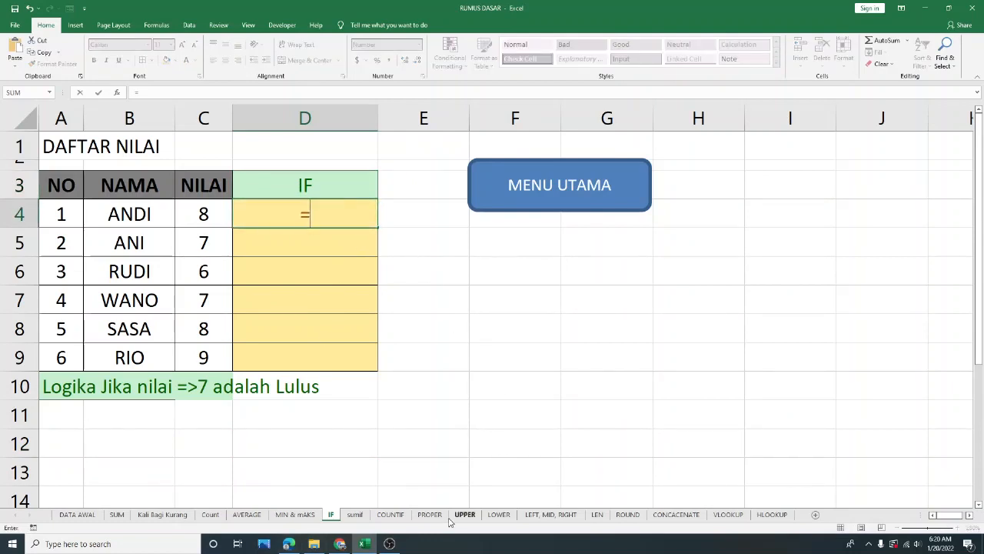
pyautogui.write('if(')
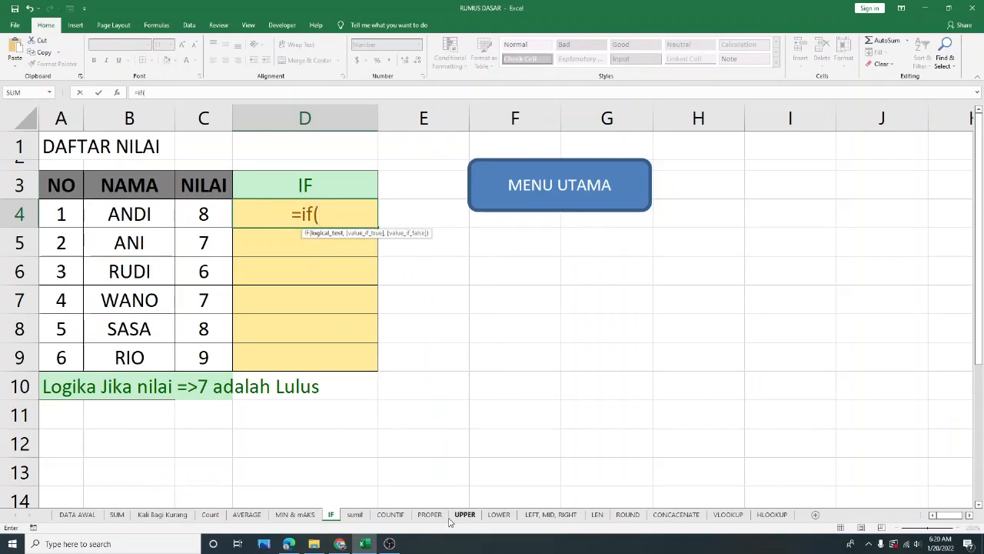
pyautogui.click(217, 219)
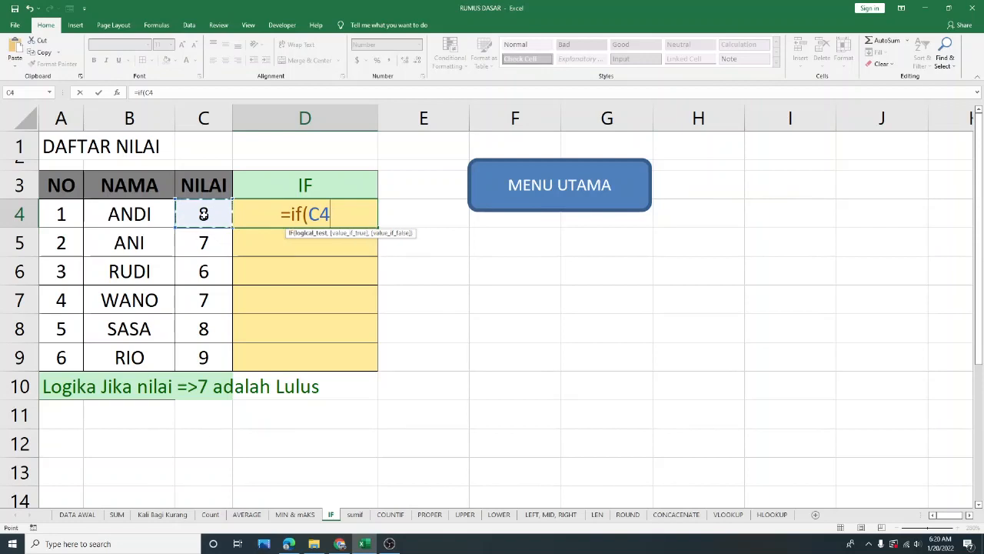
pyautogui.write('=>')
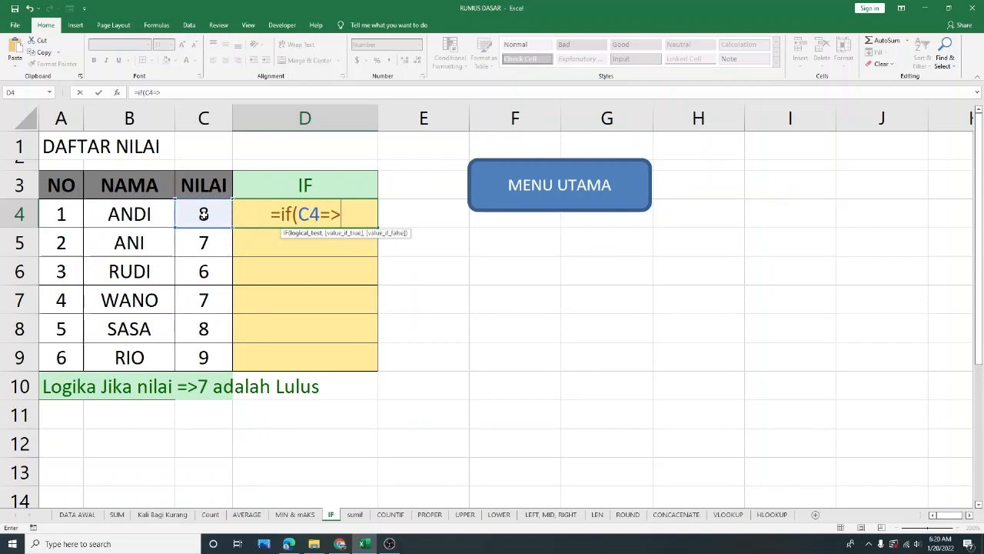
pyautogui.write('7')
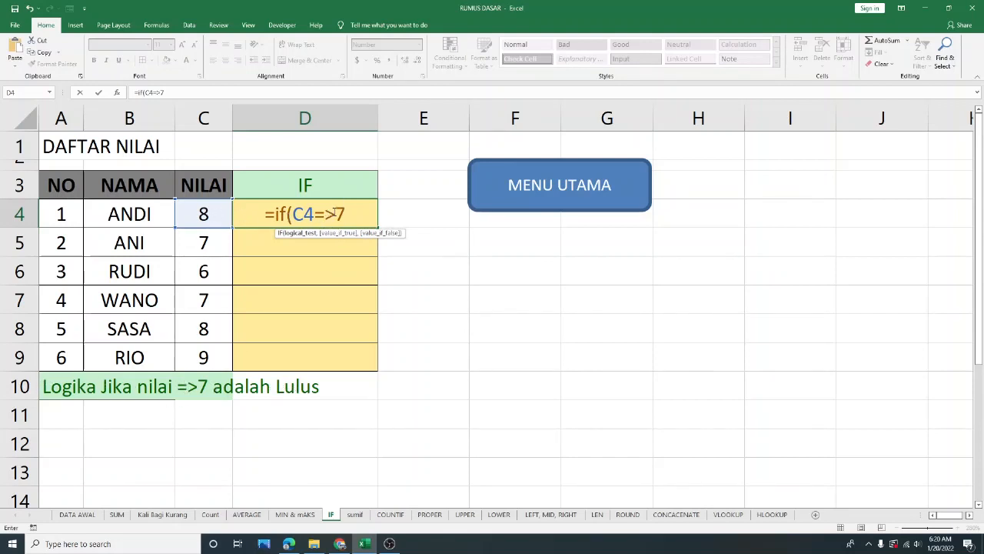
pyautogui.write(',"')
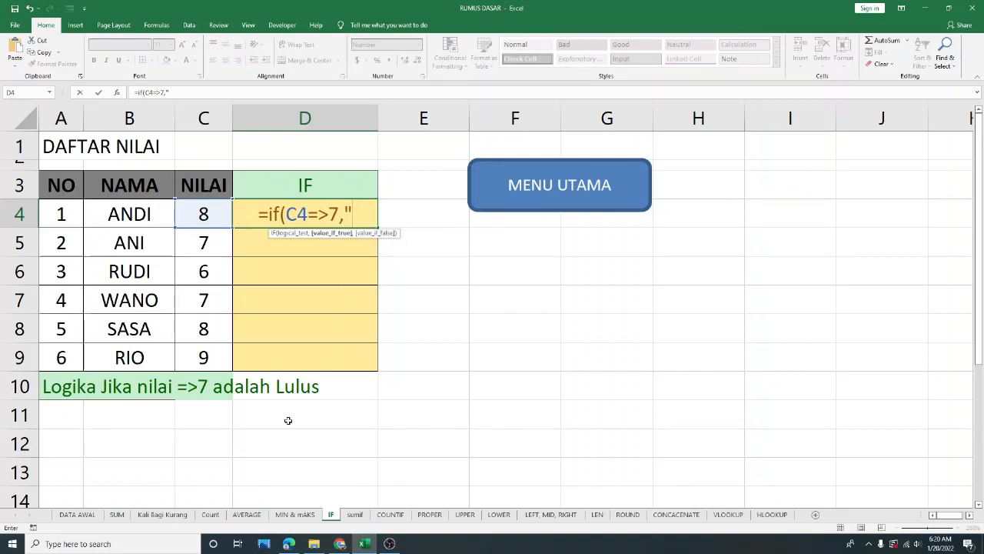
pyautogui.write('lulus')
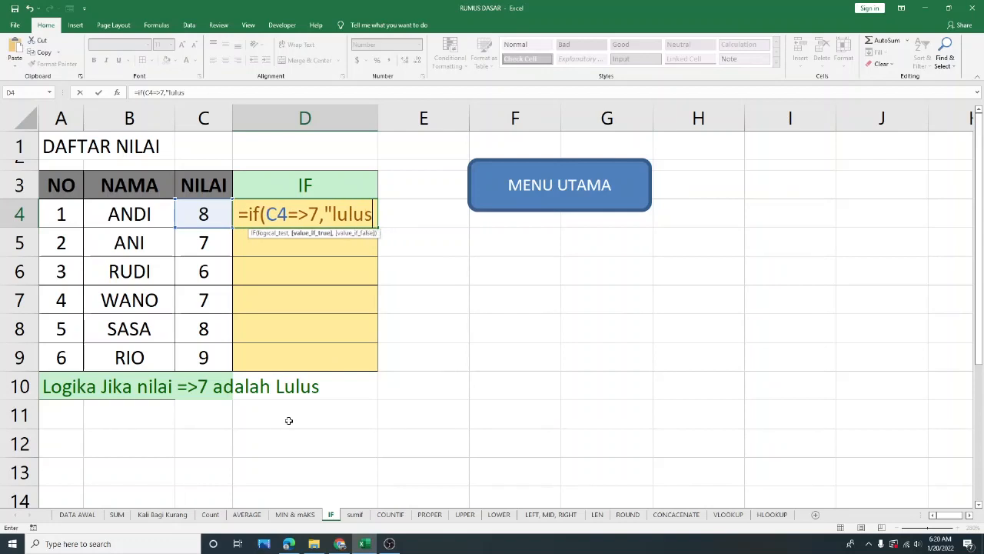
pyautogui.write('"')
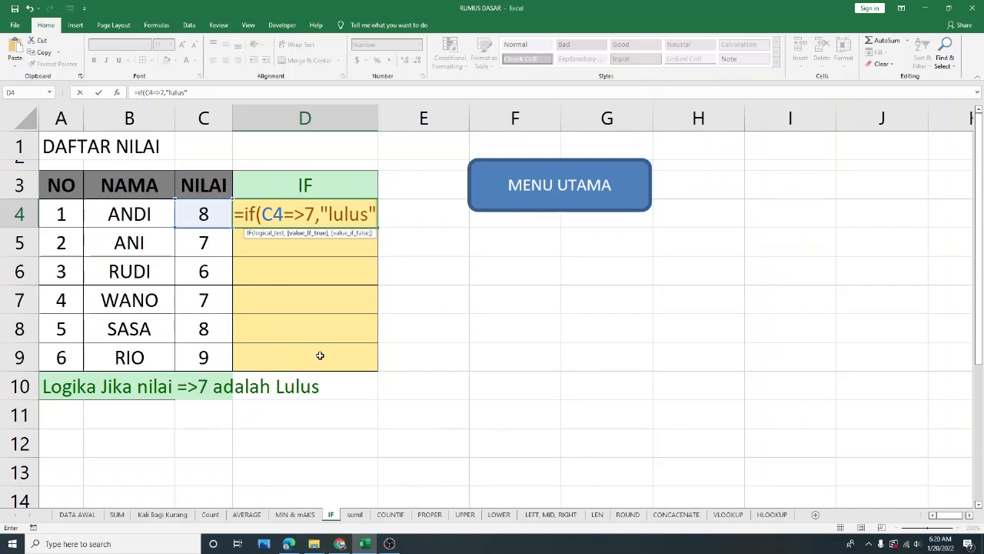
pyautogui.write(',')
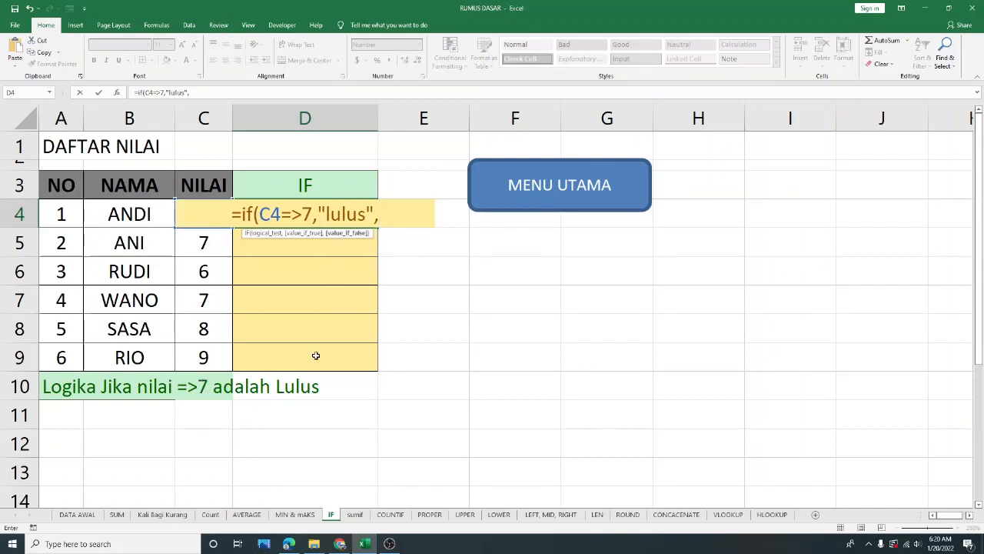
pyautogui.write('"')
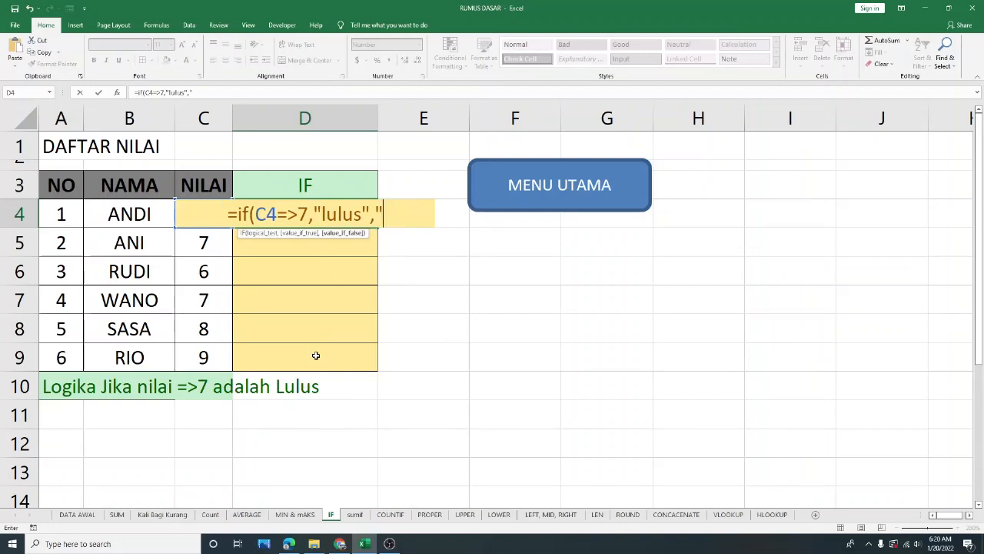
pyautogui.write('gag')
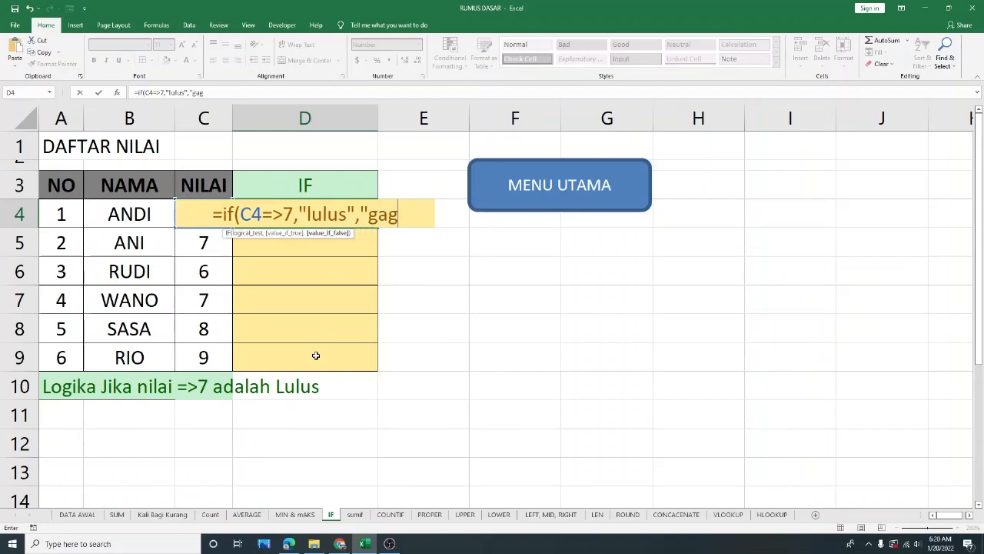
pyautogui.write('al"')
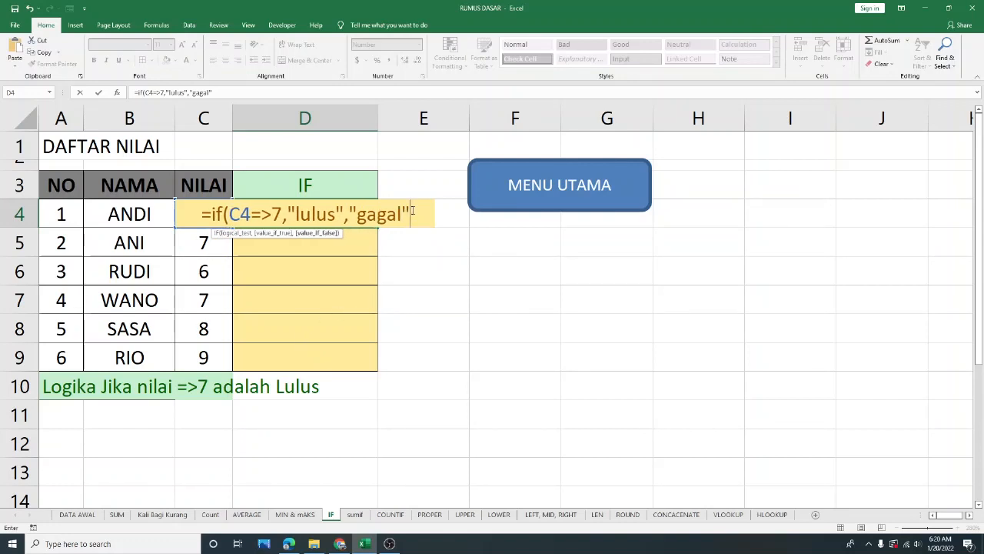
pyautogui.write(')')
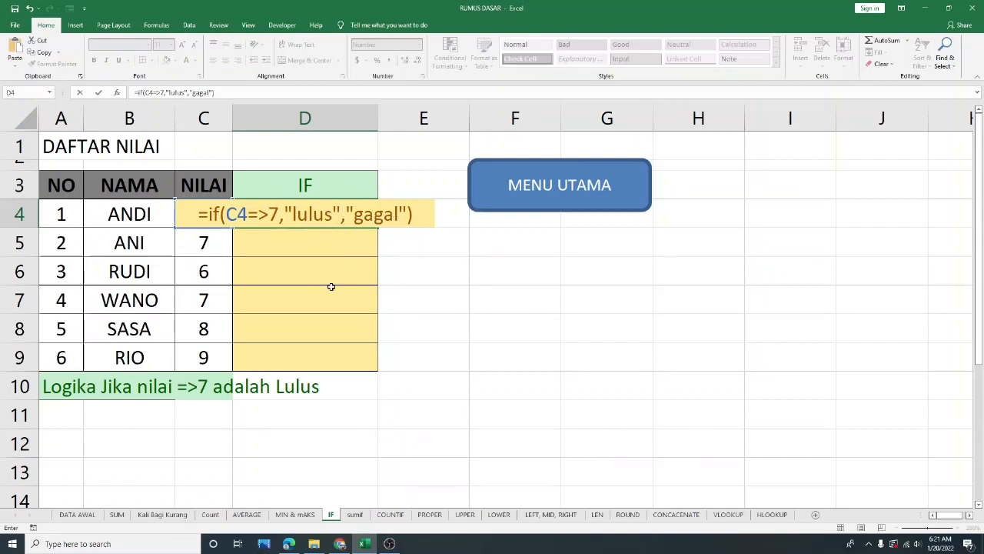
pyautogui.press('Return')
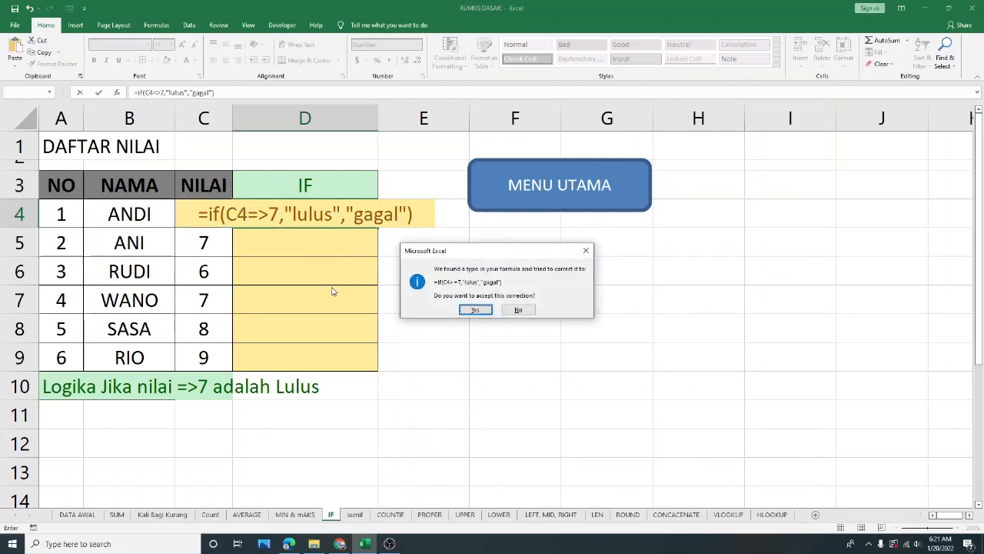
pyautogui.press('Return')
# Step: Fill the IF formula from D4 down through D9 and check the D6 result against the grade in C6
pyautogui.click(361, 212)
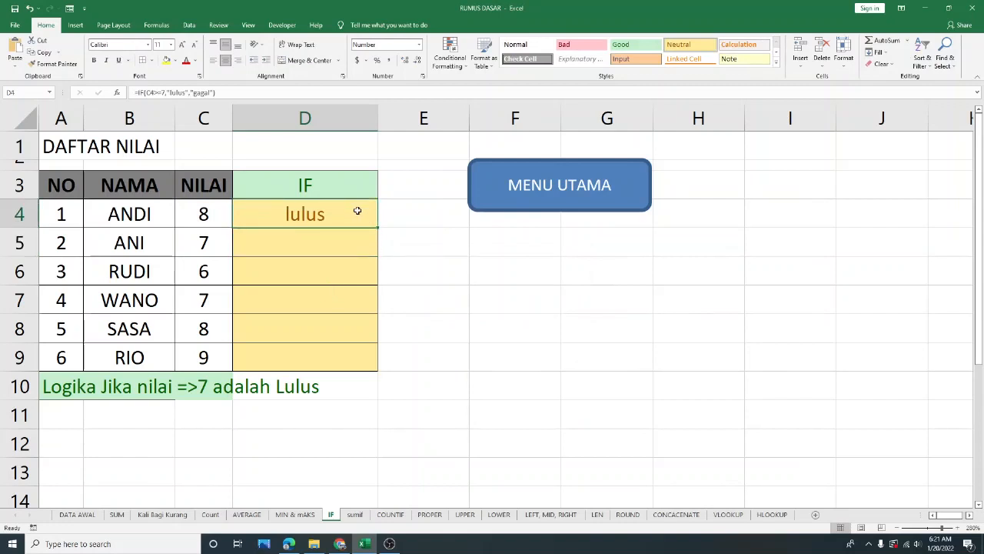
pyautogui.moveTo(378, 228); pyautogui.dragTo(375, 368)
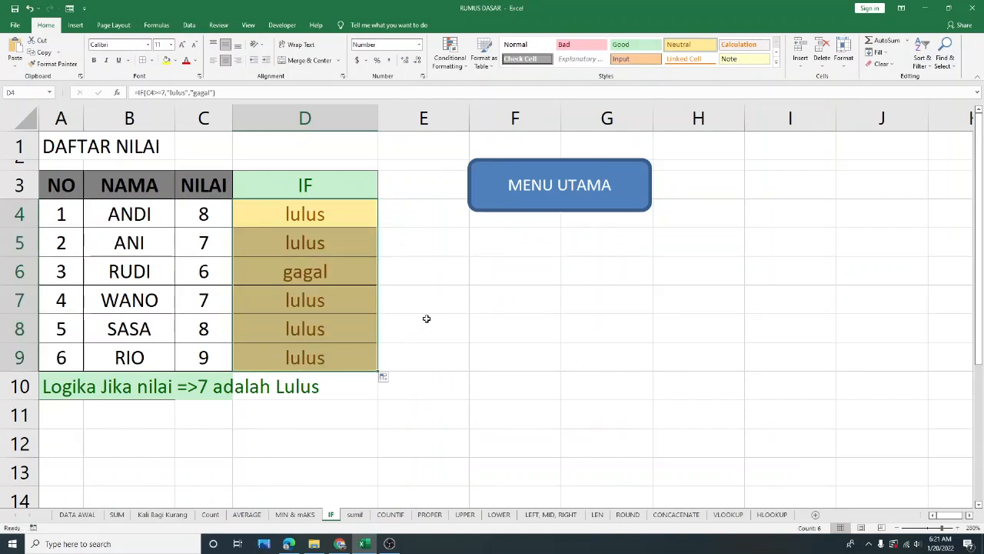
pyautogui.click(407, 289)
pyautogui.click(361, 275)
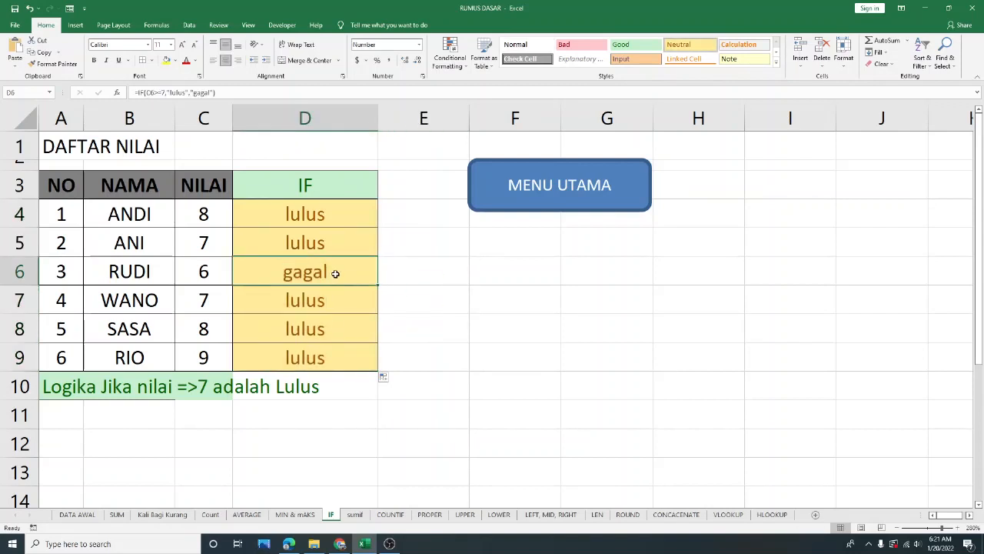
pyautogui.click(217, 277)
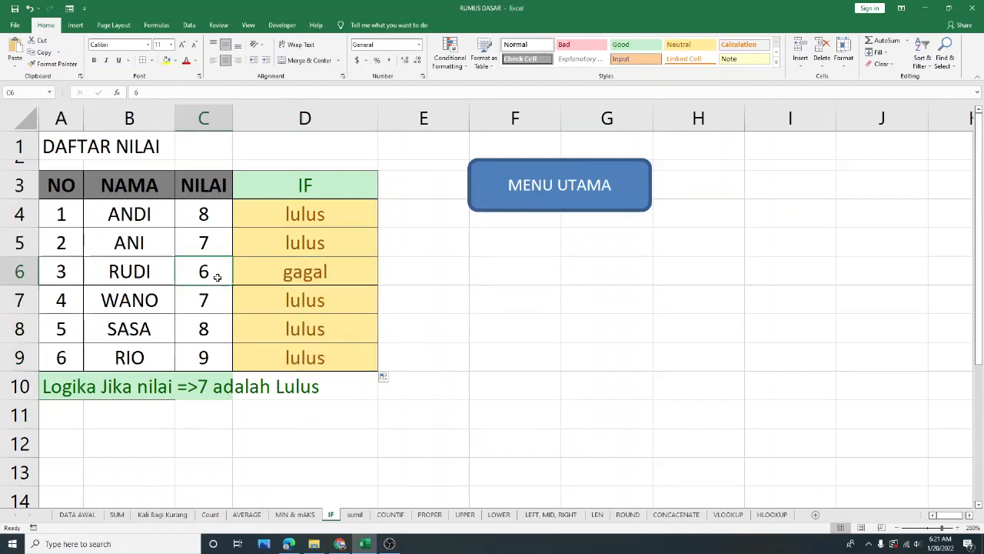
pyautogui.click(322, 283)
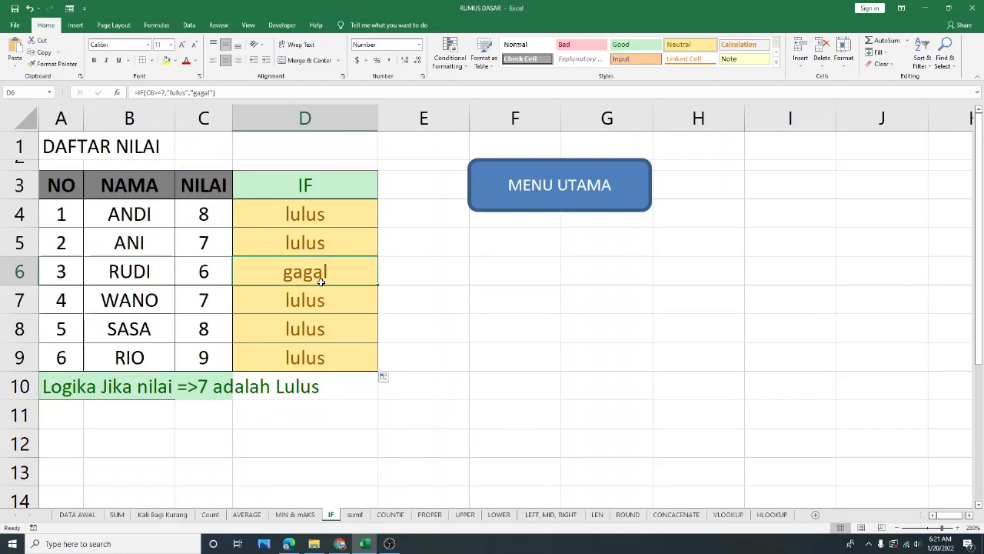
pyautogui.click(493, 289)
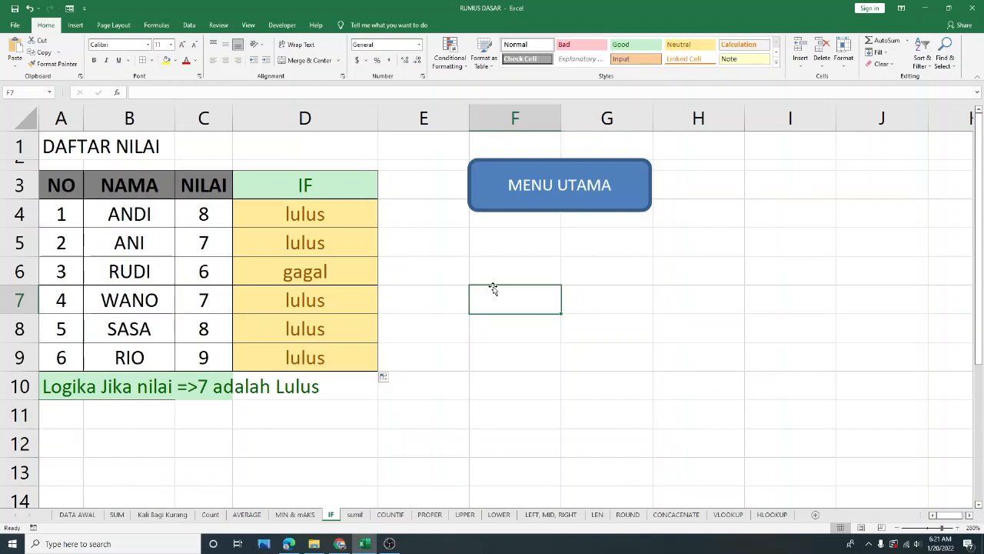
# Step: Return to the DATA AWAL sheet and apply the Bad cell style to the IF explanation in C7
pyautogui.click(545, 209)
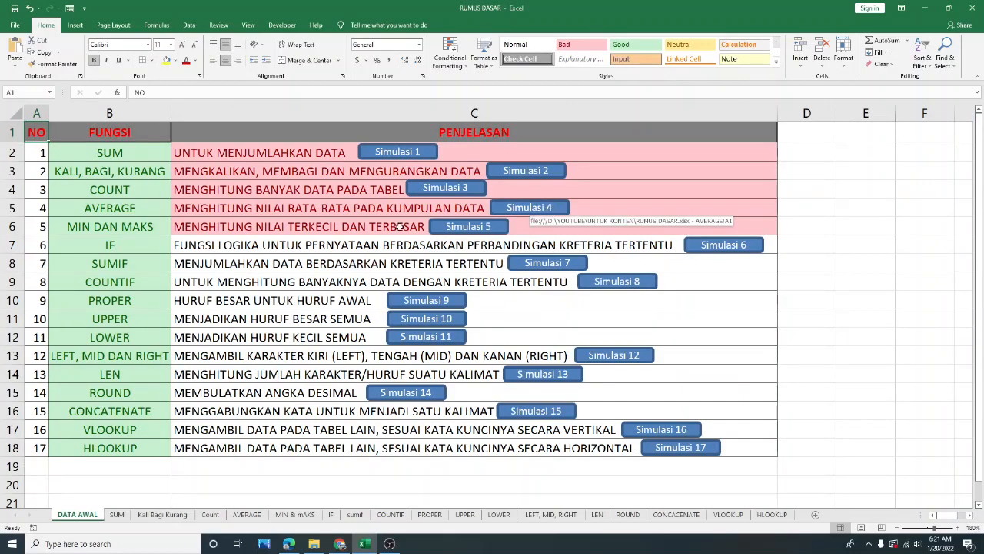
pyautogui.click(290, 247)
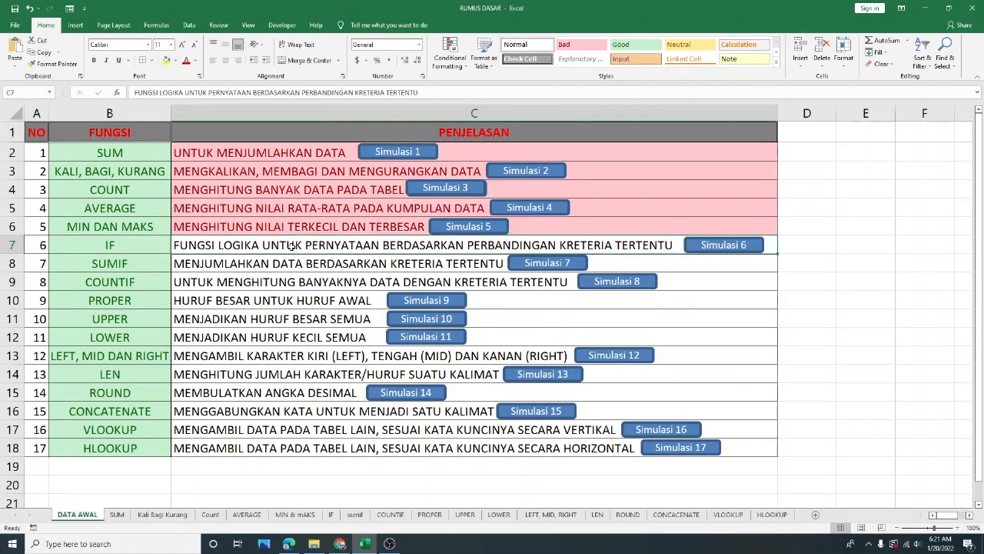
pyautogui.click(566, 45)
pyautogui.click(226, 277)
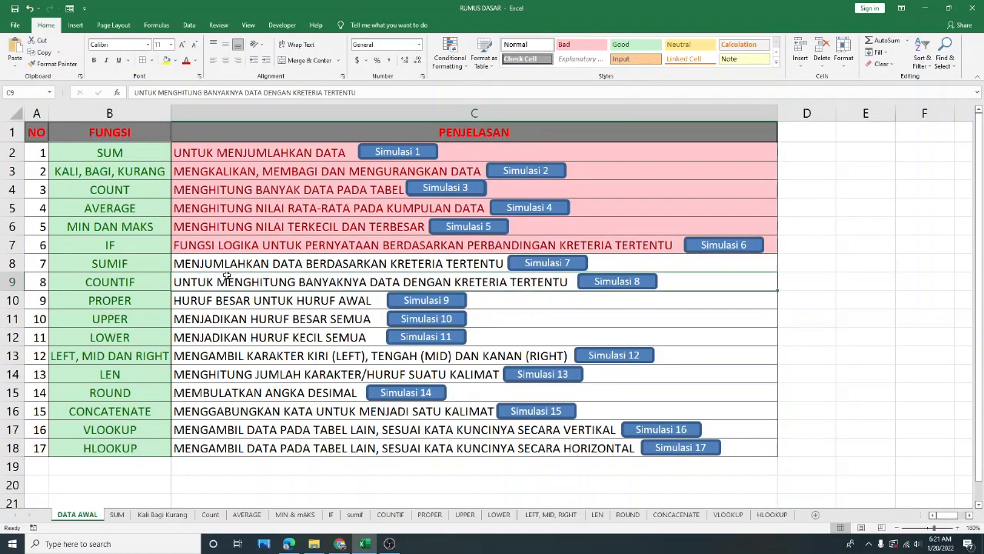
# Step: Compare the SUMIF function and its explanation in row 8 with the SUM entry in row 2
pyautogui.click(148, 262)
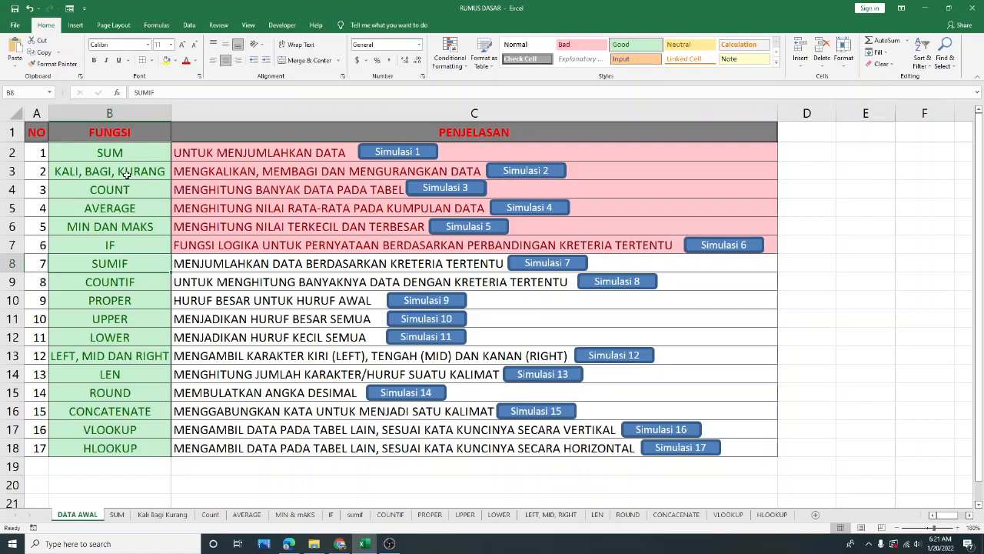
pyautogui.click(150, 151)
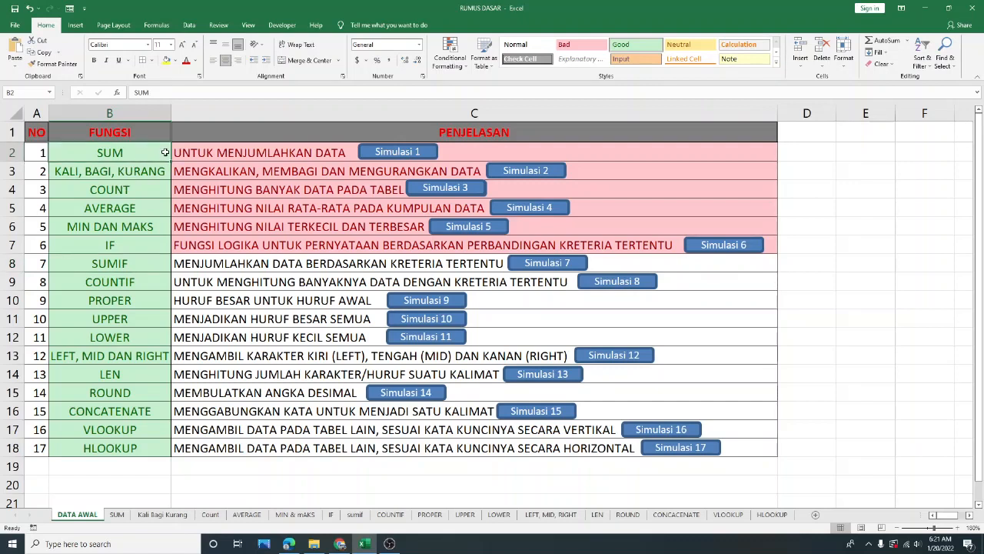
pyautogui.click(316, 157)
pyautogui.click(163, 264)
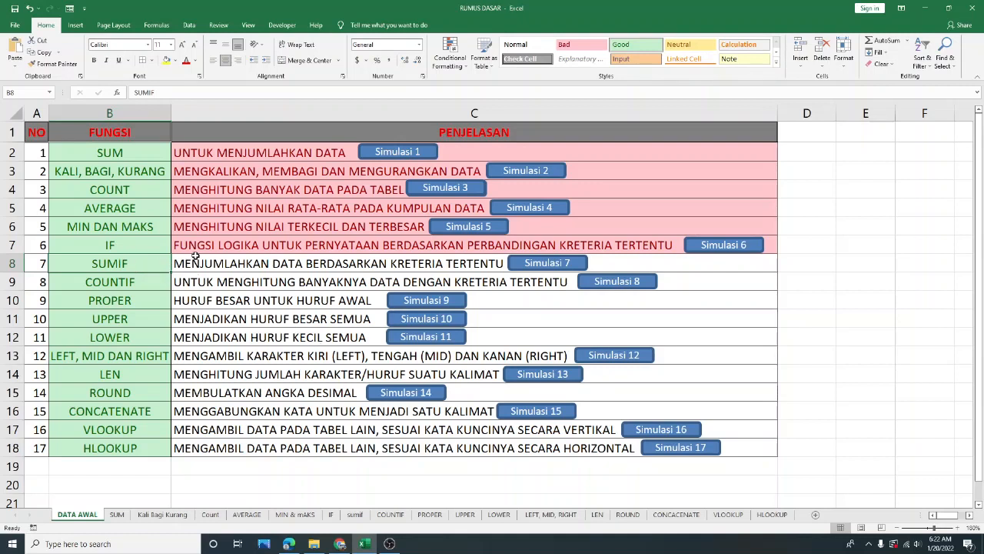
pyautogui.click(282, 263)
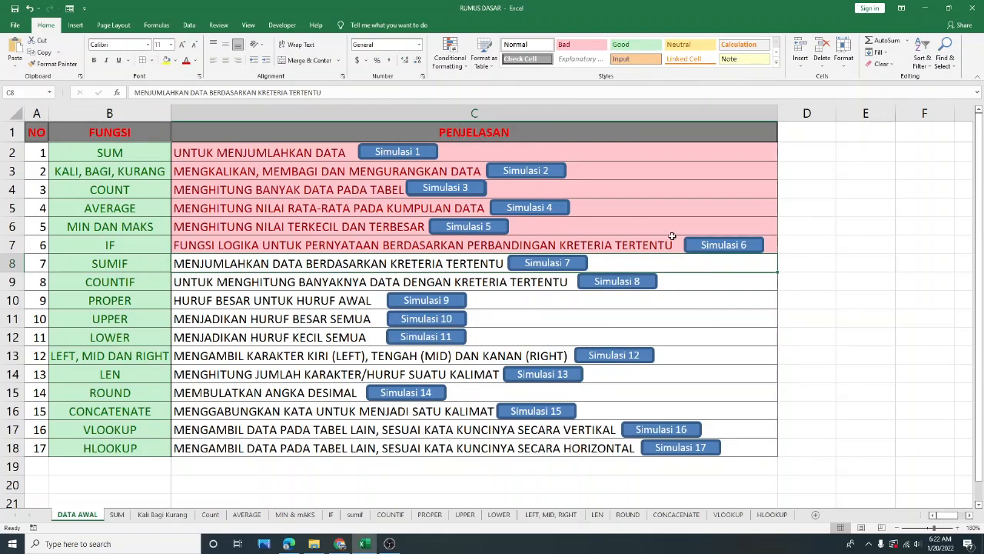
# Step: Open Simulasi 7 for the SUMIF function and clear the existing totals in D10:D11
pyautogui.click(549, 264)
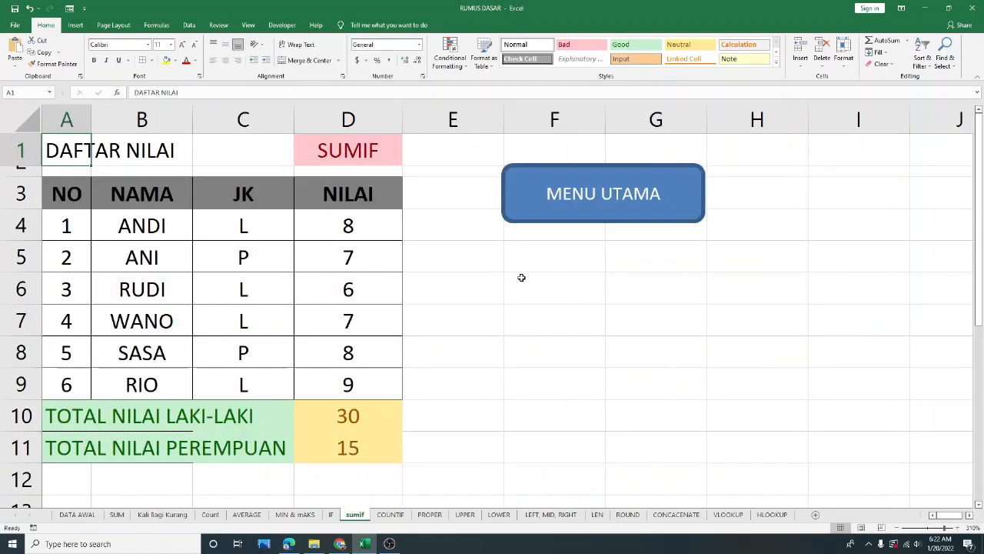
pyautogui.click(363, 415)
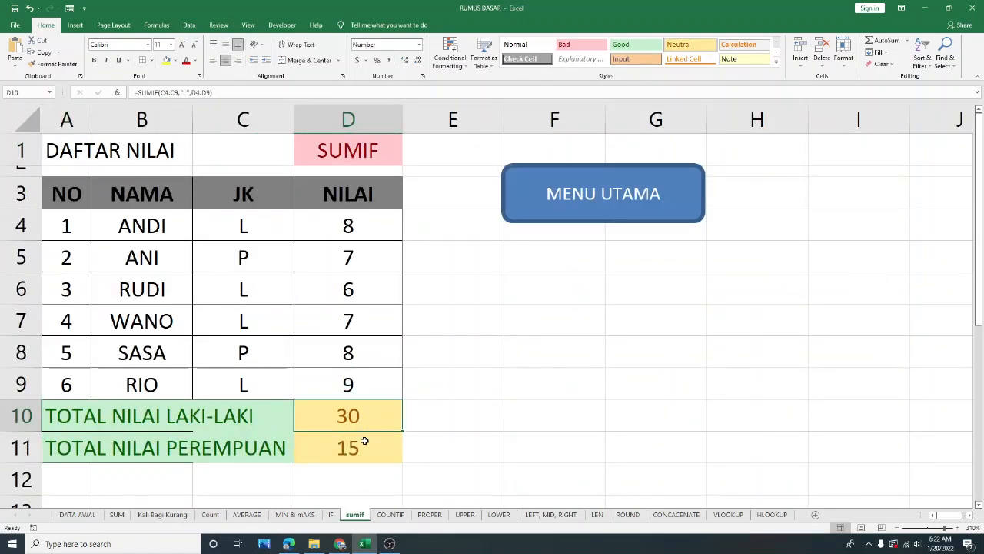
pyautogui.keyDown('shift'); pyautogui.click(364, 440); pyautogui.keyUp('shift')
pyautogui.press('Delete')
pyautogui.click(544, 321)
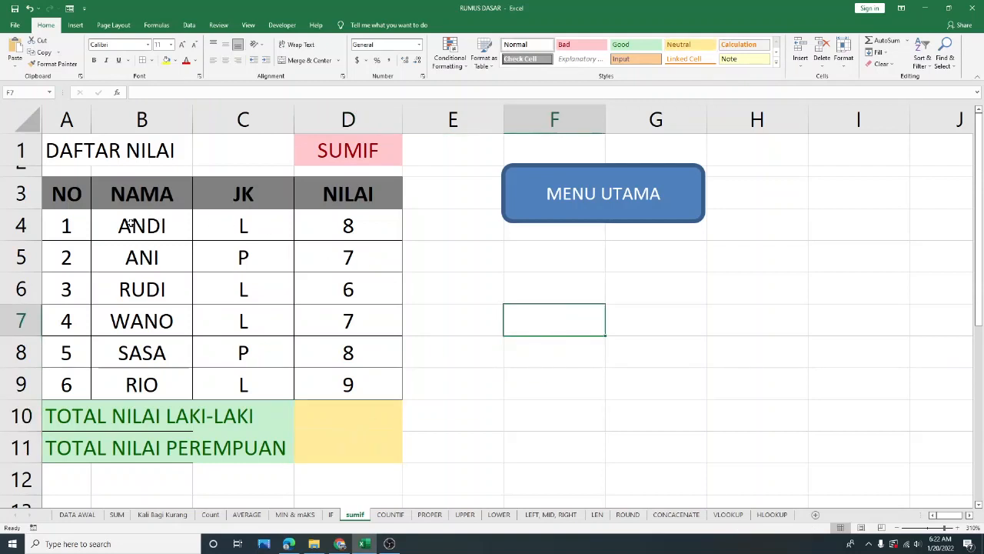
# Step: Examine the score table in A3:D9 and the male and female total rows with their empty result cells D10:D11
pyautogui.moveTo(67, 193); pyautogui.dragTo(331, 393)
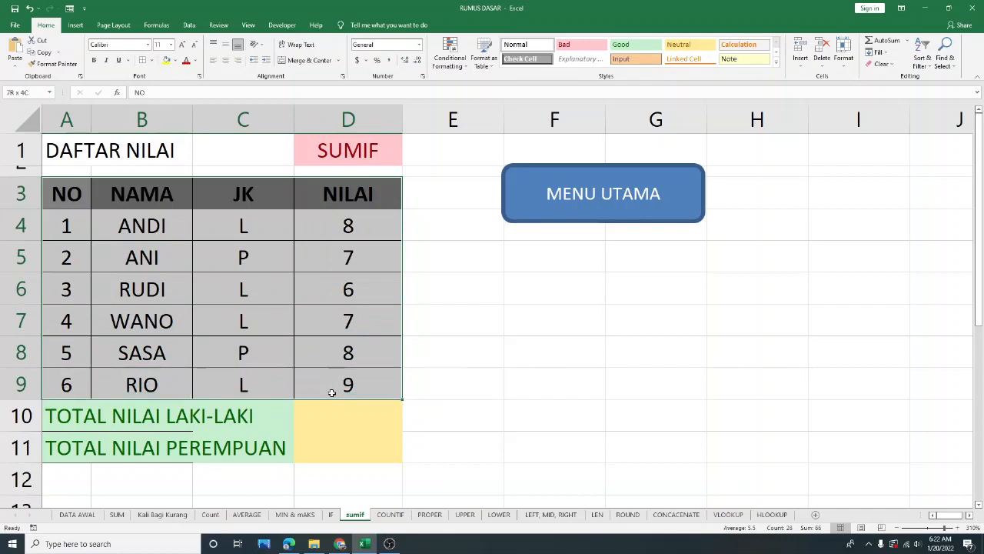
pyautogui.click(472, 269)
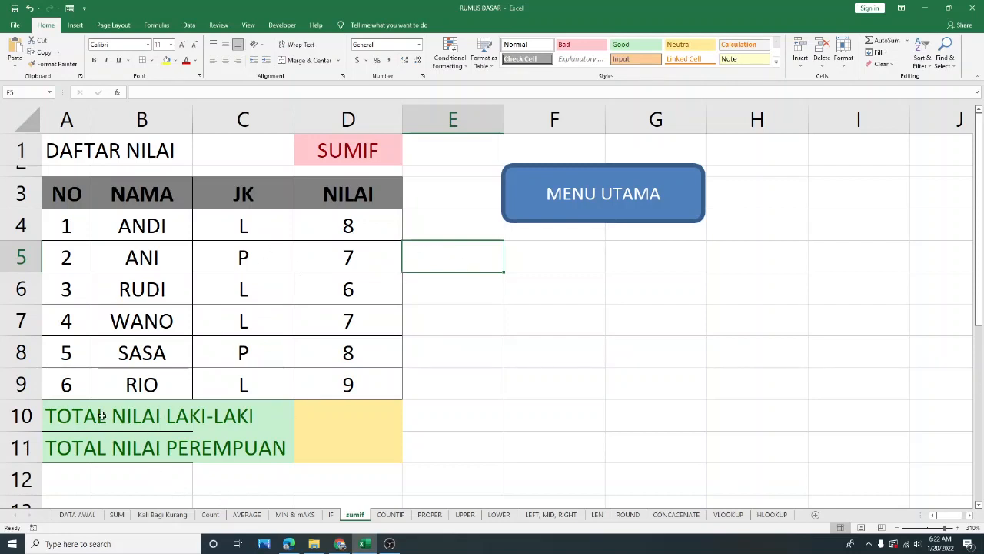
pyautogui.click(68, 420)
pyautogui.moveTo(53, 416); pyautogui.dragTo(229, 421)
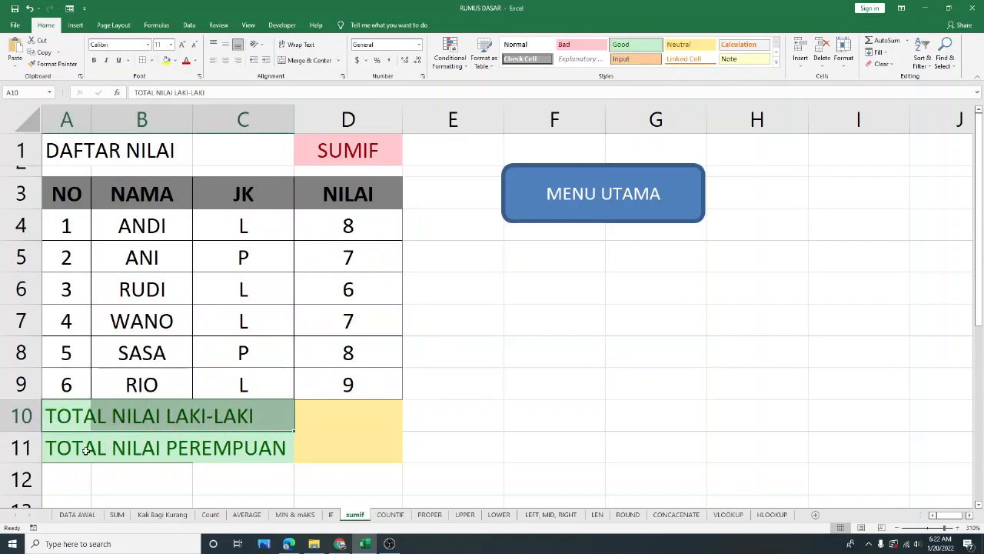
pyautogui.moveTo(68, 454); pyautogui.dragTo(237, 451)
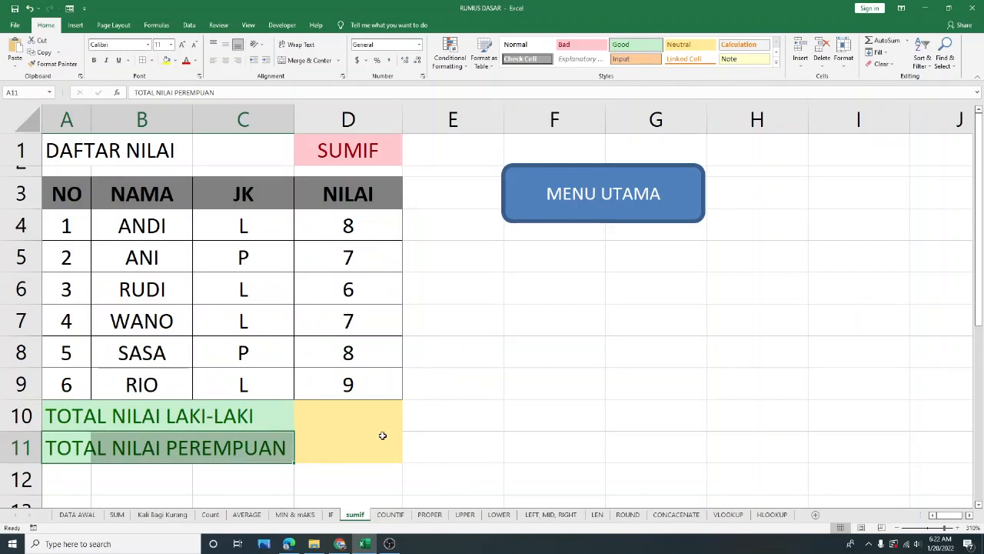
pyautogui.click(382, 436)
pyautogui.click(362, 421)
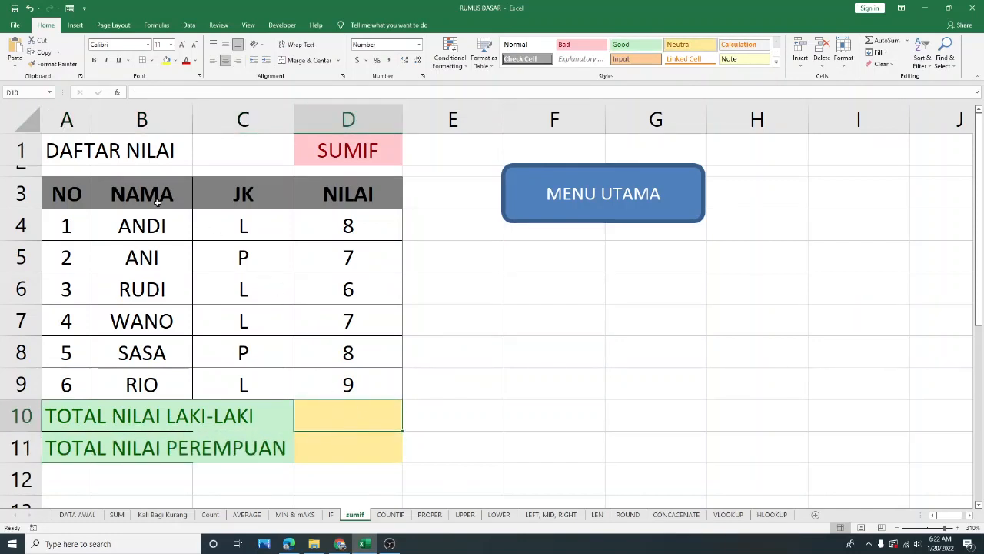
pyautogui.moveTo(67, 195); pyautogui.dragTo(345, 377)
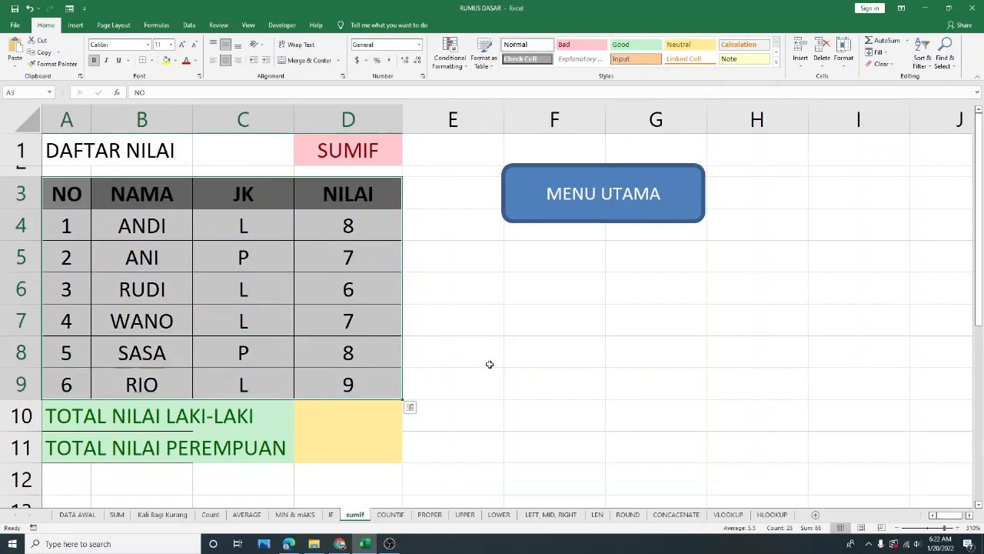
pyautogui.click(490, 364)
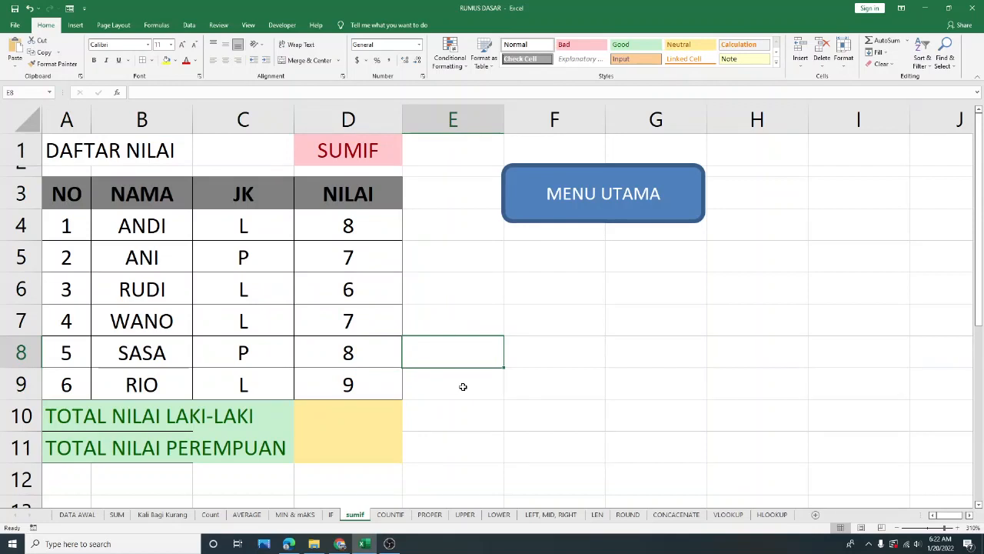
# Step: Review which NILAI scores in D4:D9 belong to the TOTAL NILAI LAKI-LAKI row
pyautogui.moveTo(348, 225); pyautogui.dragTo(350, 385)
pyautogui.moveTo(372, 216); pyautogui.dragTo(363, 387)
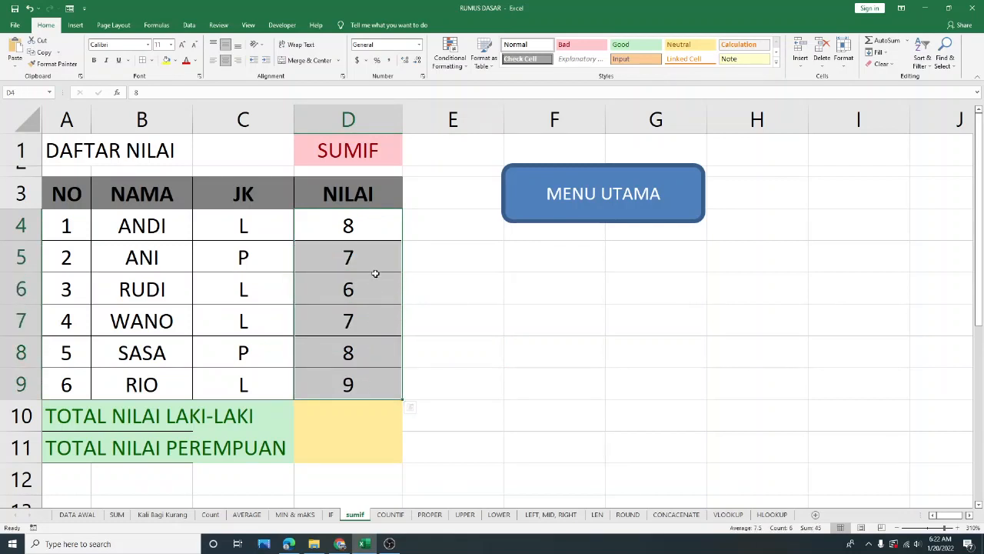
pyautogui.click(70, 424)
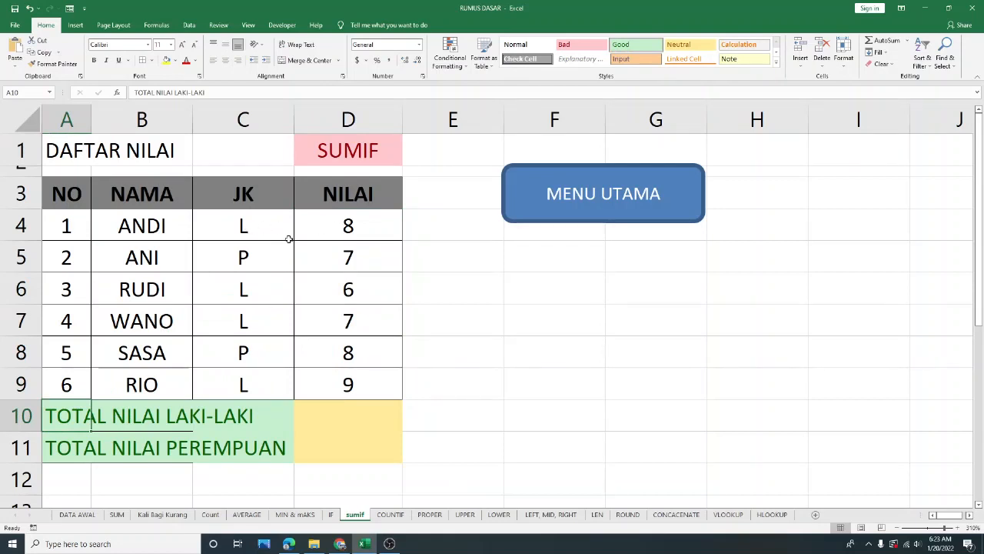
pyautogui.moveTo(339, 229); pyautogui.dragTo(385, 377)
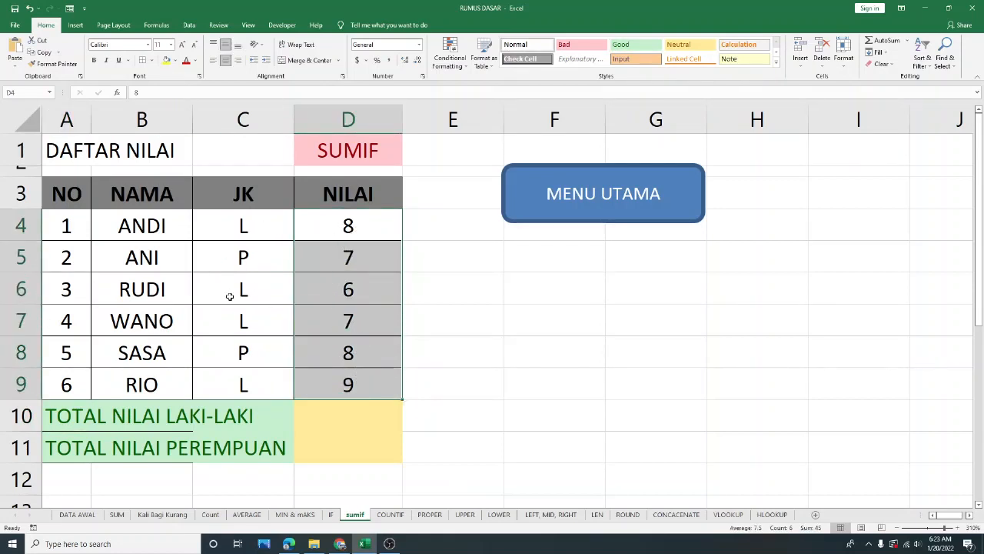
pyautogui.click(366, 228)
pyautogui.moveTo(360, 255); pyautogui.dragTo(367, 380)
pyautogui.click(522, 289)
# Step: Enter =SUMIF(C4:C9,"L",D4:D9) in D10 to total the male students' scores
pyautogui.click(361, 407)
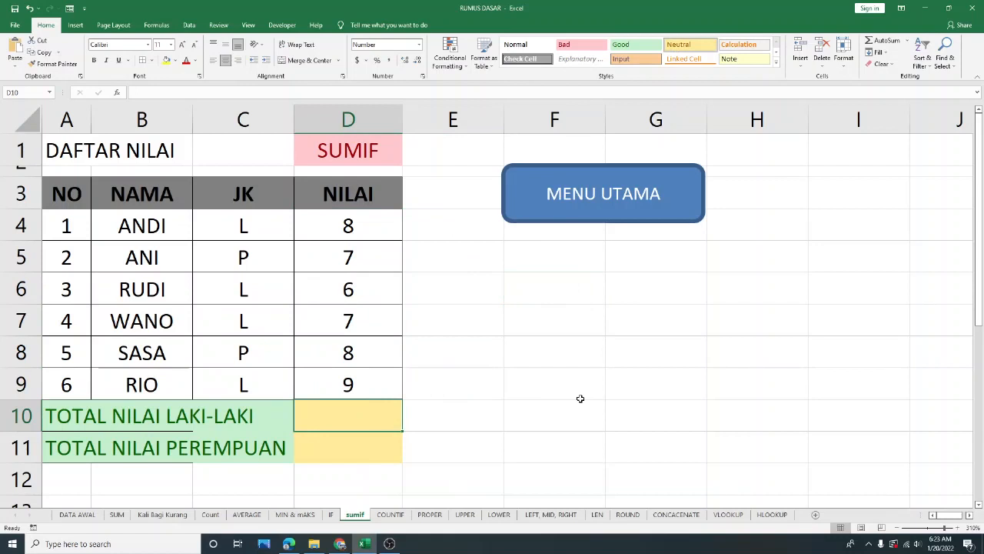
pyautogui.write('=s')
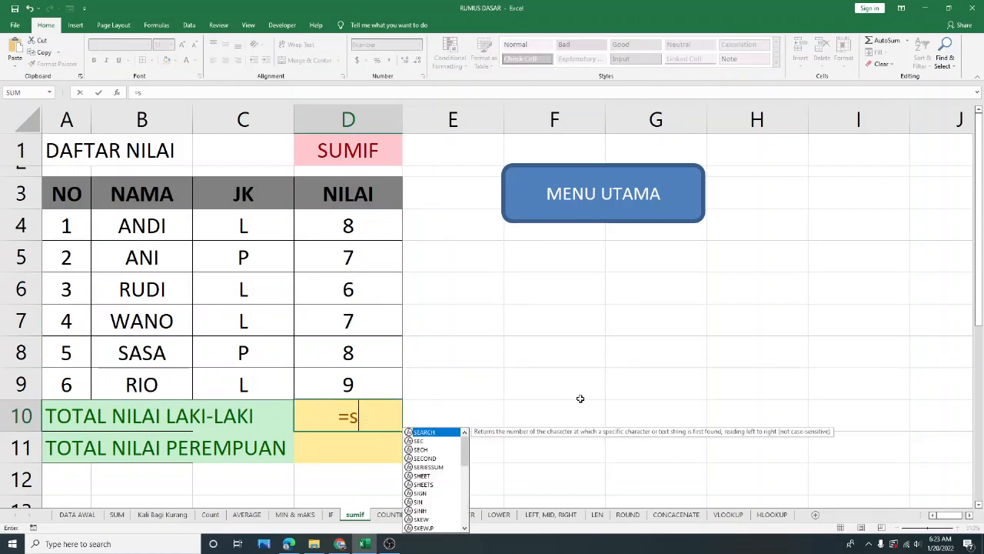
pyautogui.write('umif(')
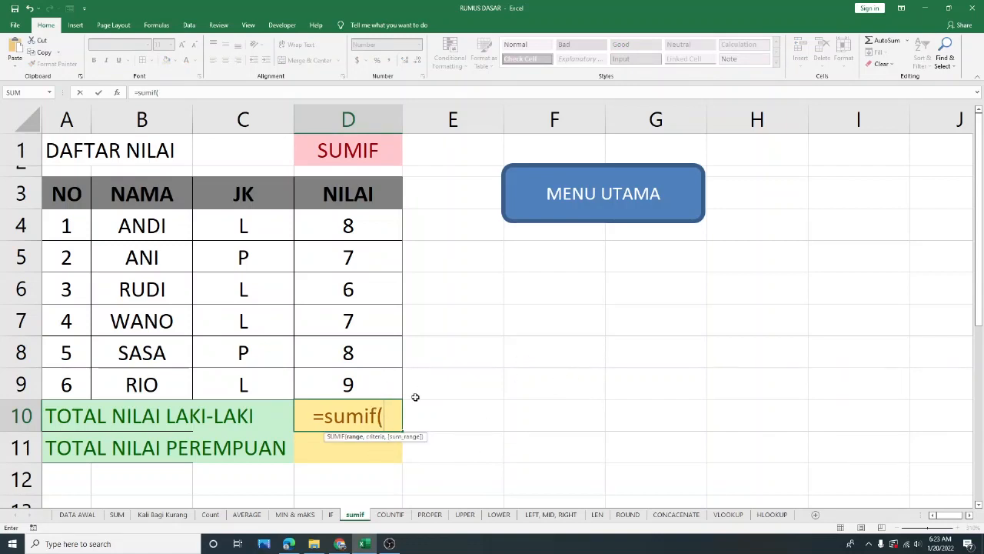
pyautogui.click(266, 225)
pyautogui.moveTo(265, 226); pyautogui.dragTo(254, 384)
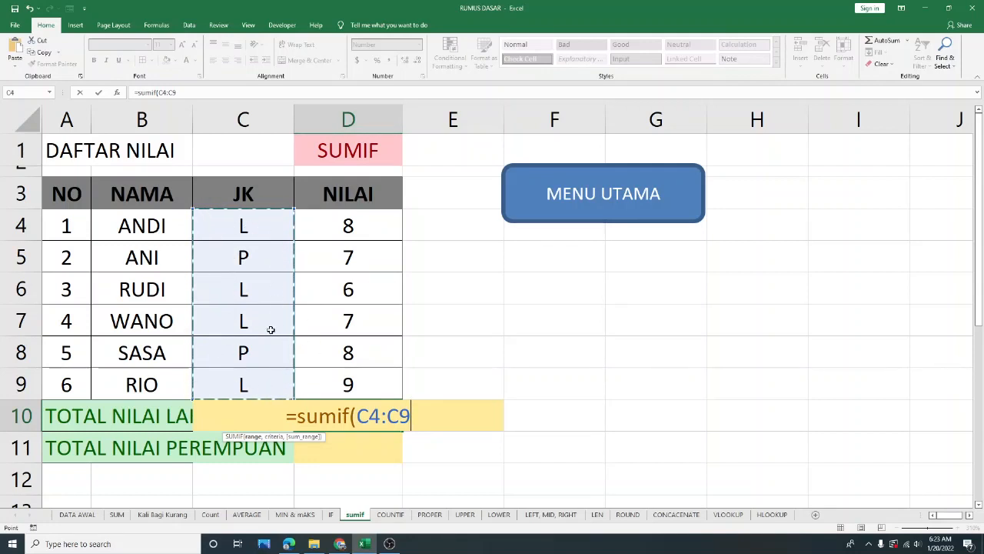
pyautogui.write(',')
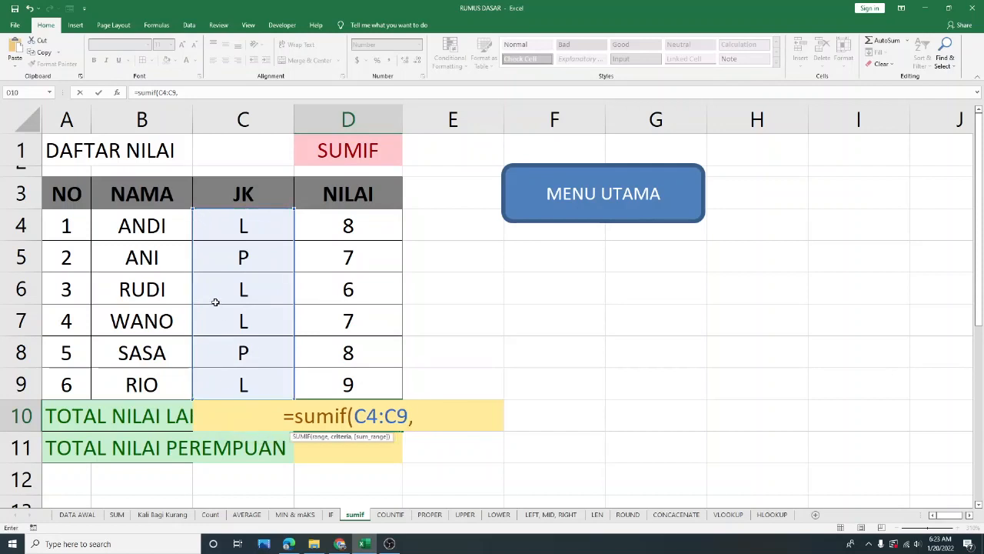
pyautogui.write('"l')
pyautogui.press('BackSpace')
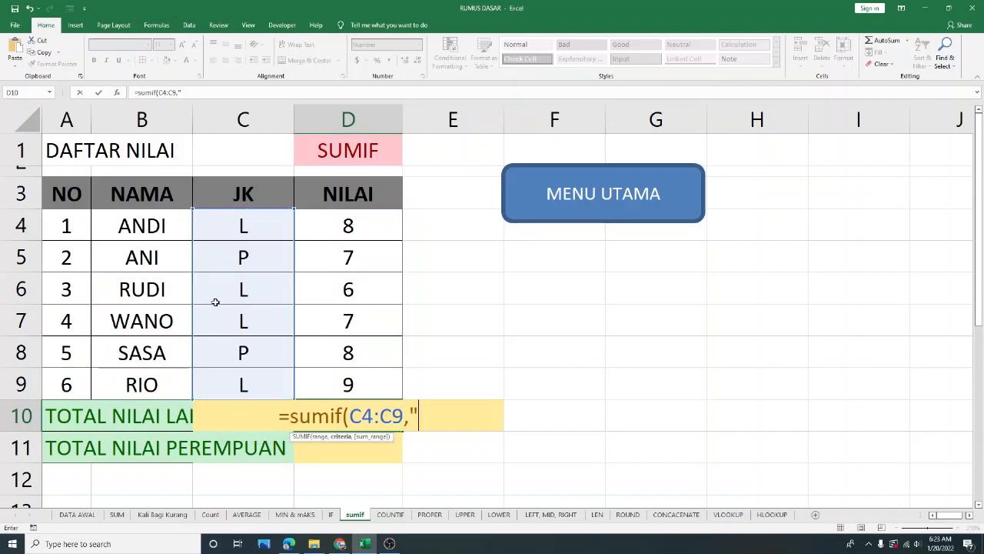
pyautogui.write('L')
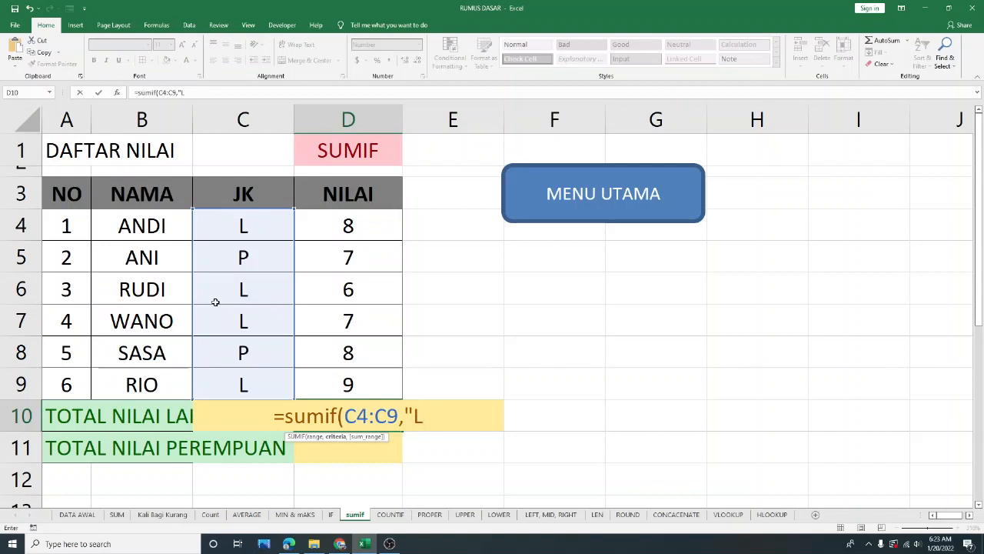
pyautogui.write('",')
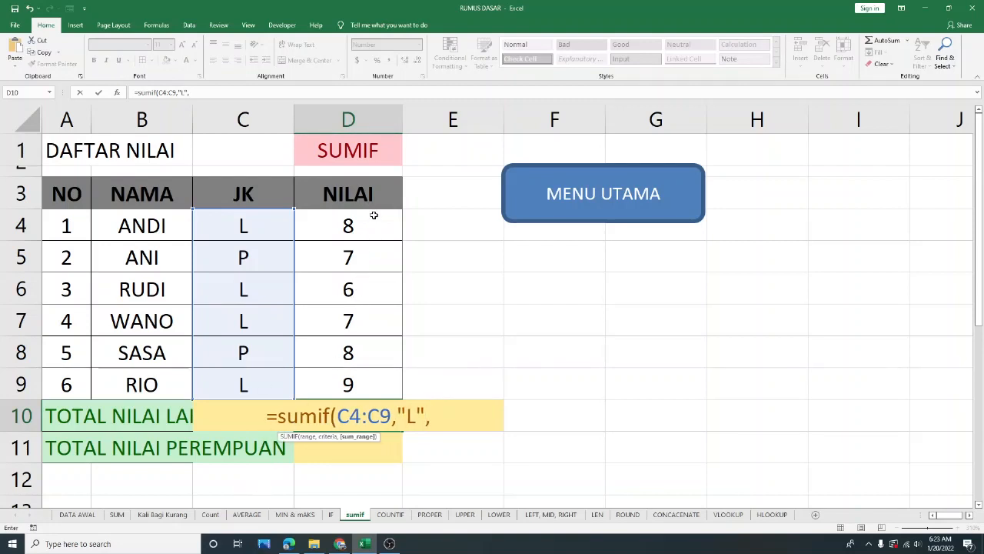
pyautogui.moveTo(374, 215); pyautogui.dragTo(376, 377)
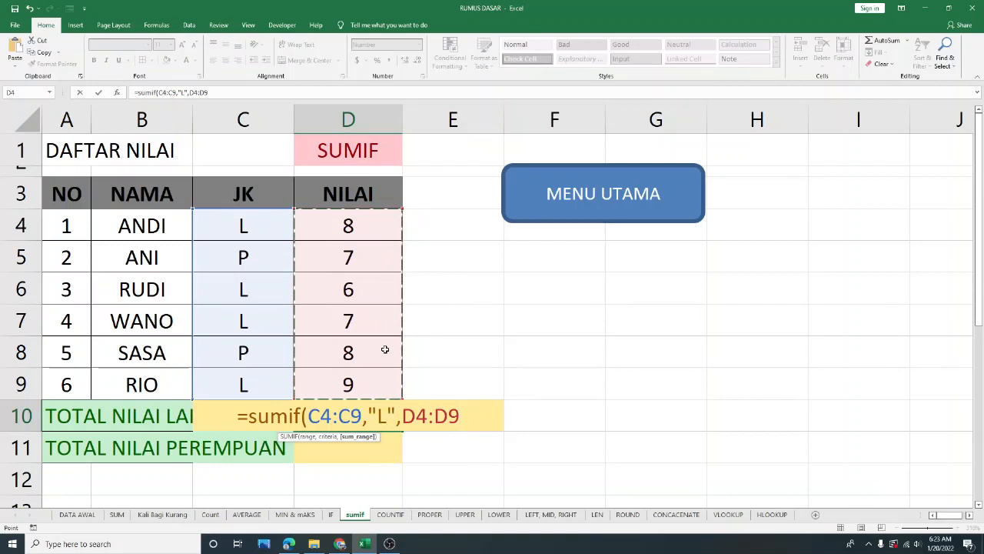
pyautogui.write(')')
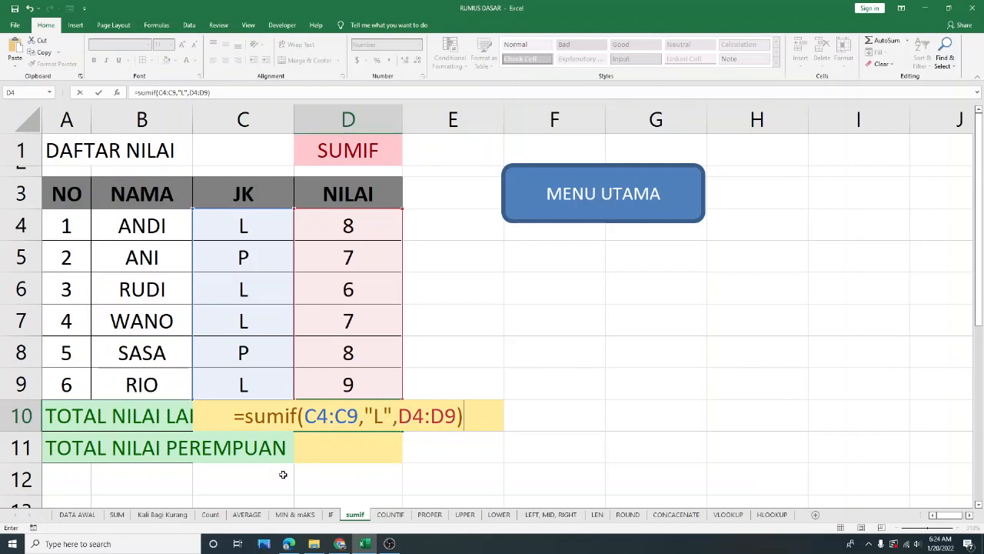
pyautogui.press('Return')
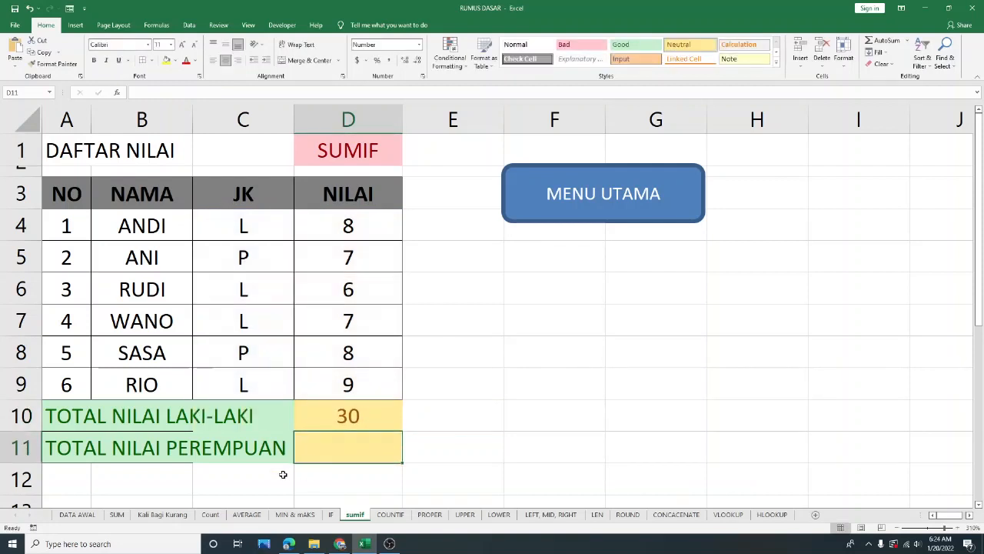
# Step: Check the D10 total against its criteria range C4:C9 and sum range D4:D9
pyautogui.click(352, 414)
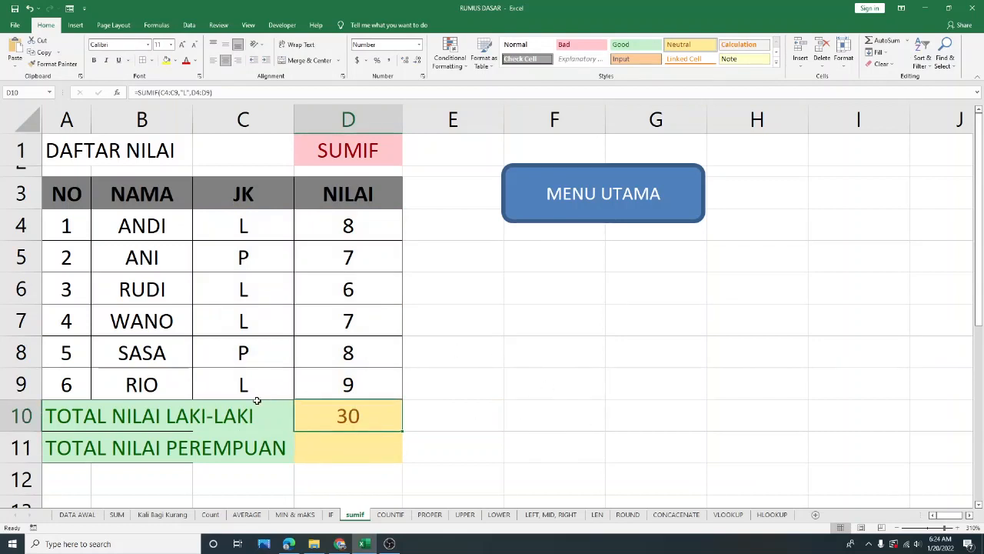
pyautogui.moveTo(253, 231); pyautogui.dragTo(261, 382)
pyautogui.moveTo(349, 226); pyautogui.dragTo(348, 384)
pyautogui.click(351, 413)
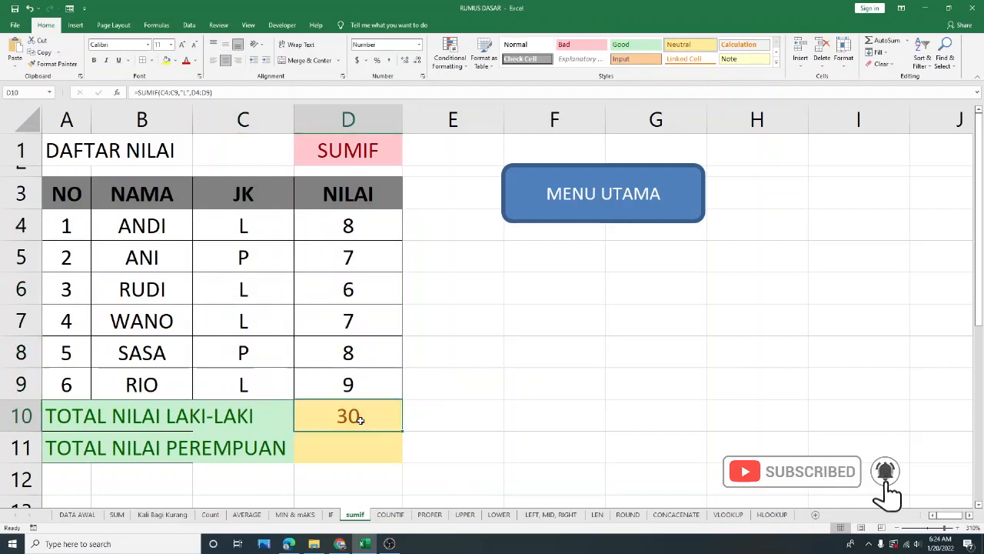
pyautogui.click(502, 373)
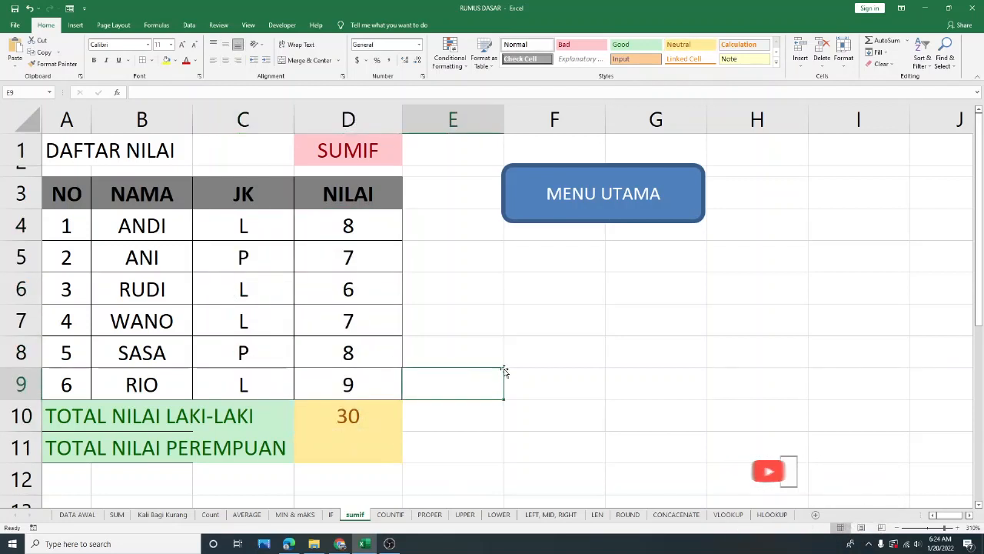
# Step: Enter =SUMIF(C4:C9,"P",D4:D9) in D11 to total the female students' scores
pyautogui.click(352, 446)
pyautogui.write('=SUMIF')
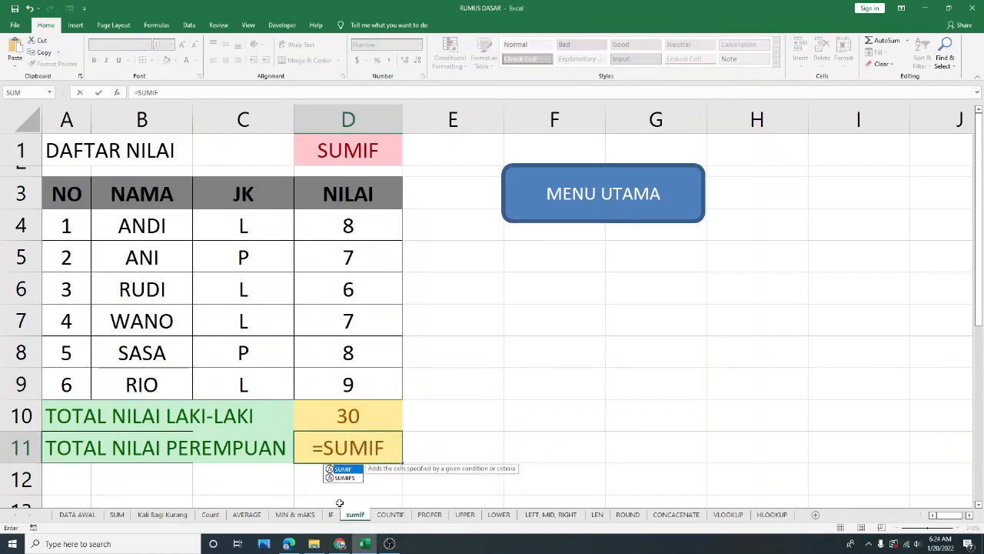
pyautogui.write('(')
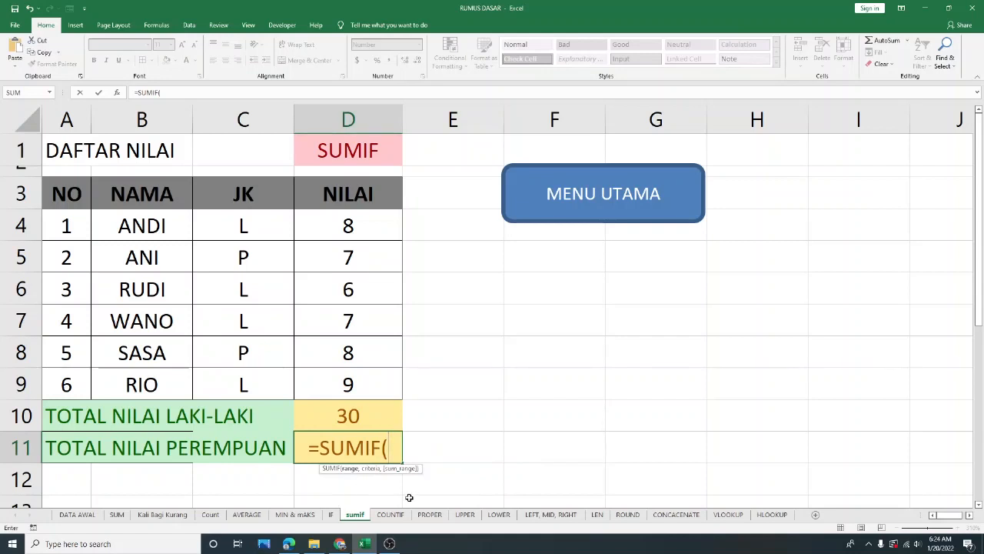
pyautogui.click(253, 237)
pyautogui.moveTo(253, 237); pyautogui.dragTo(251, 377)
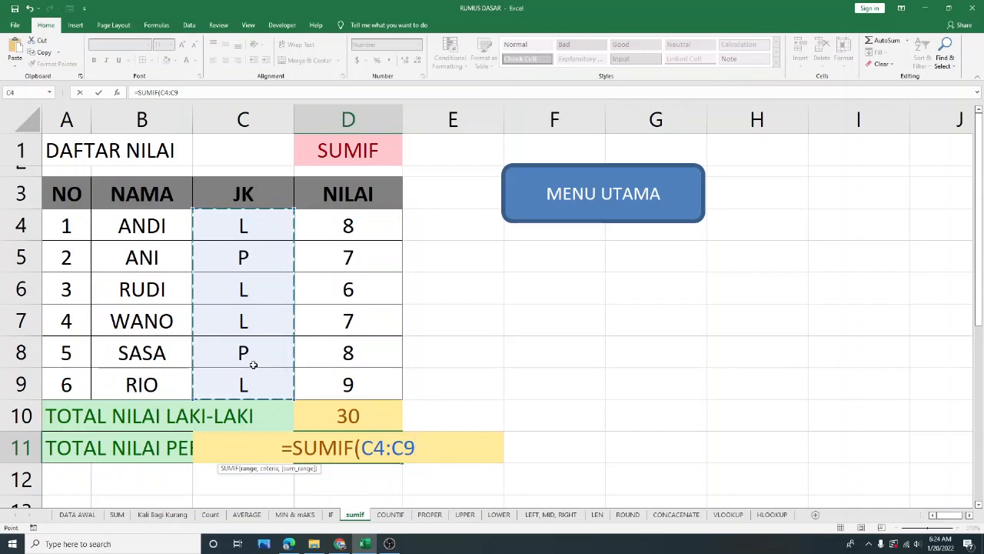
pyautogui.write(',"')
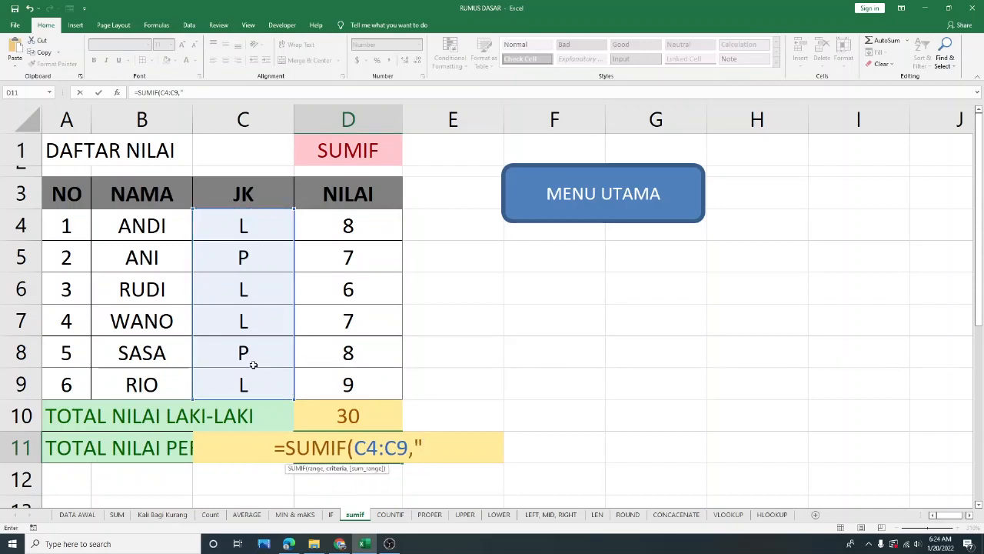
pyautogui.write('P",')
pyautogui.moveTo(350, 225); pyautogui.dragTo(353, 376)
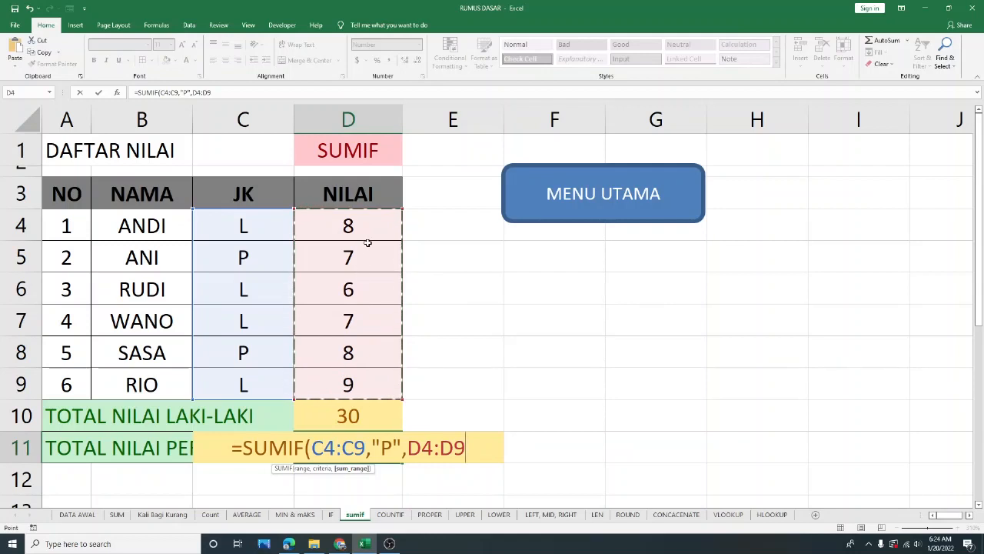
pyautogui.write(')')
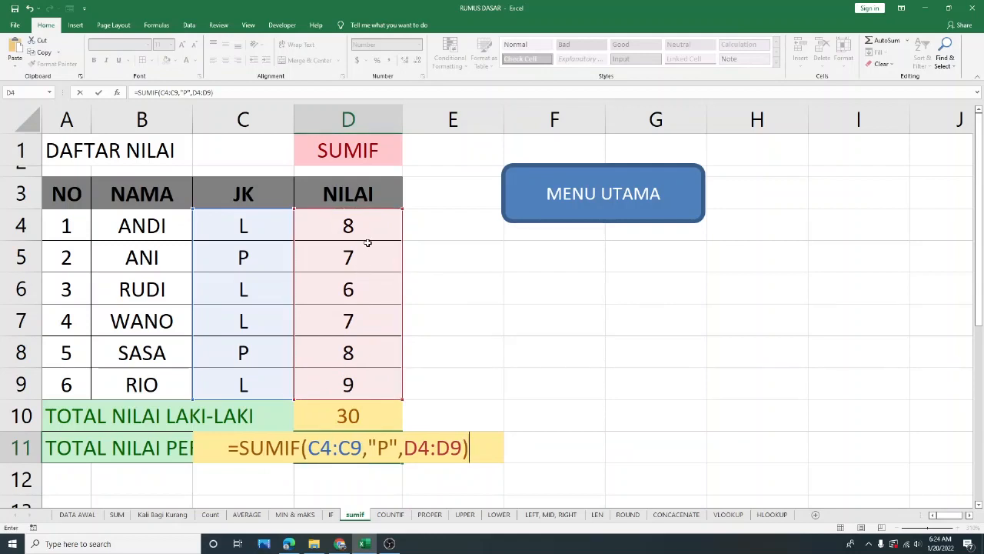
pyautogui.press('Return')
# Step: Commit the SUMIF formula in D11 and check the D10 and D11 totals against the gender codes in C4:C9
pyautogui.click(472, 373)
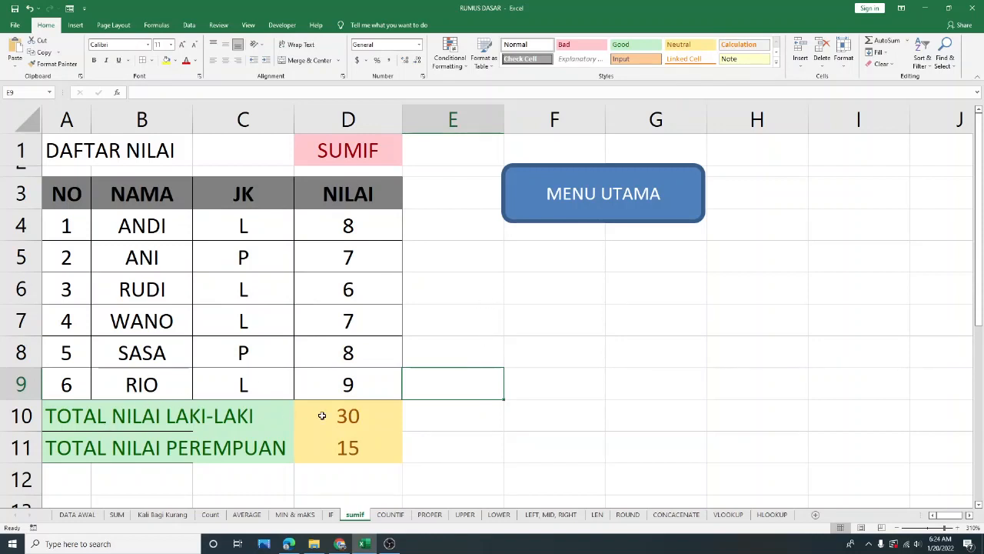
pyautogui.click(366, 418)
pyautogui.click(86, 445)
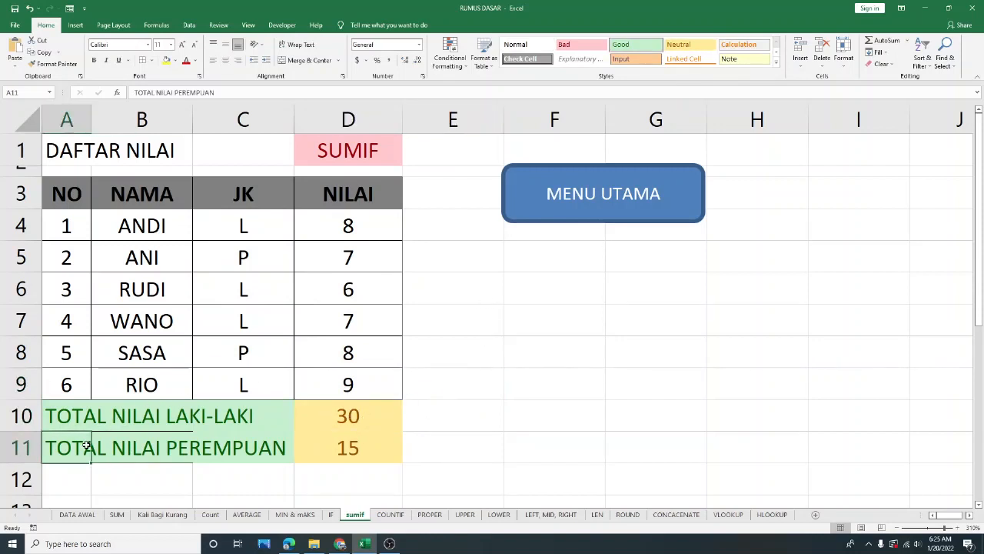
pyautogui.click(345, 453)
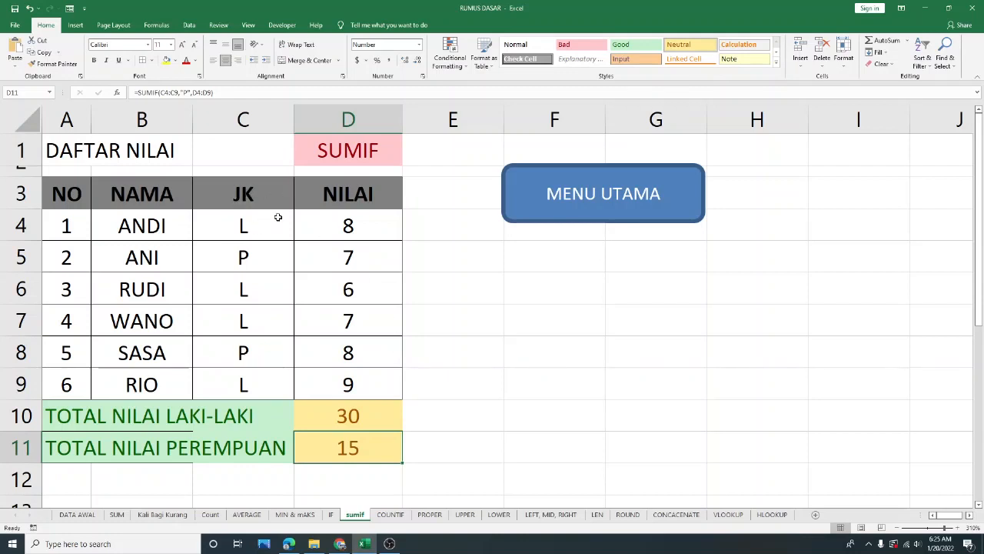
pyautogui.moveTo(275, 217); pyautogui.dragTo(271, 382)
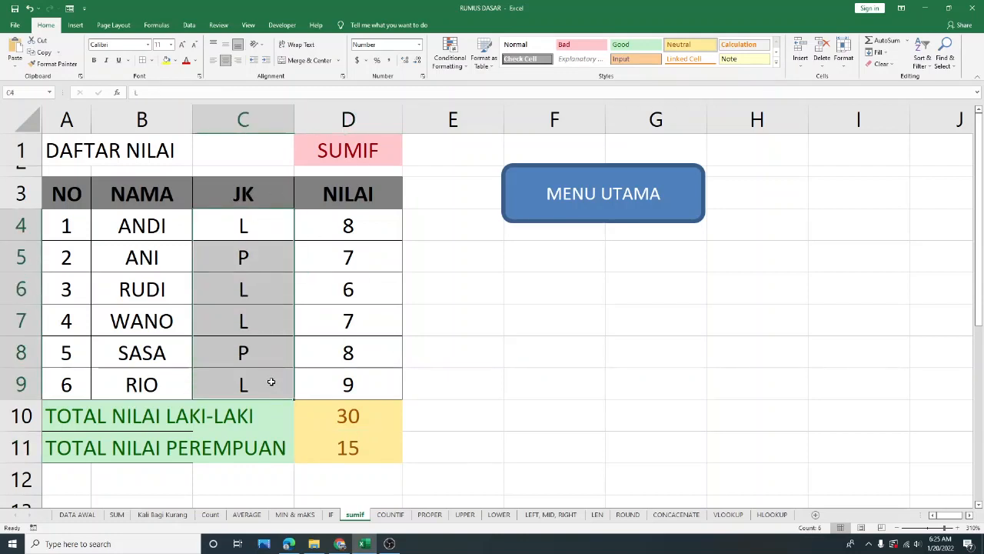
pyautogui.click(343, 414)
pyautogui.moveTo(249, 231); pyautogui.dragTo(260, 388)
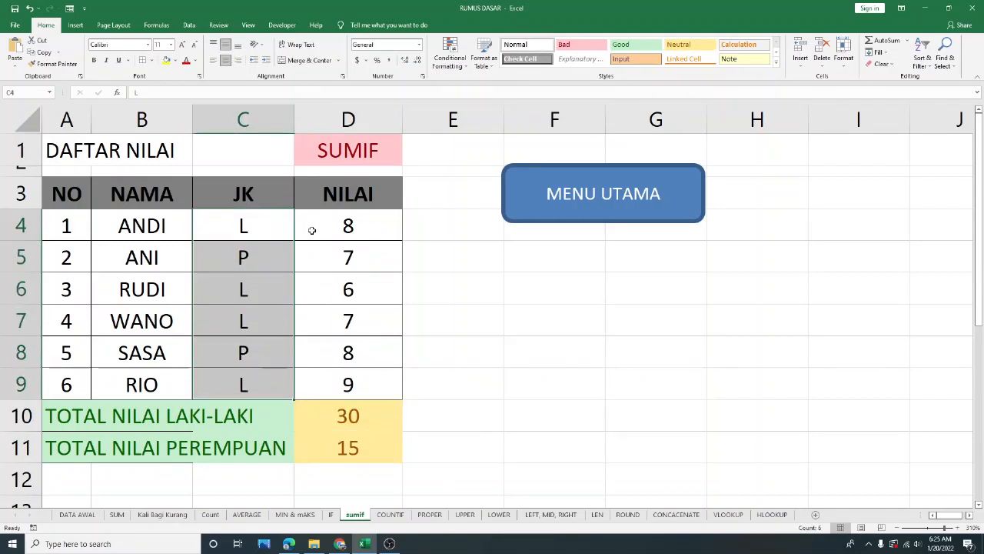
pyautogui.click(344, 454)
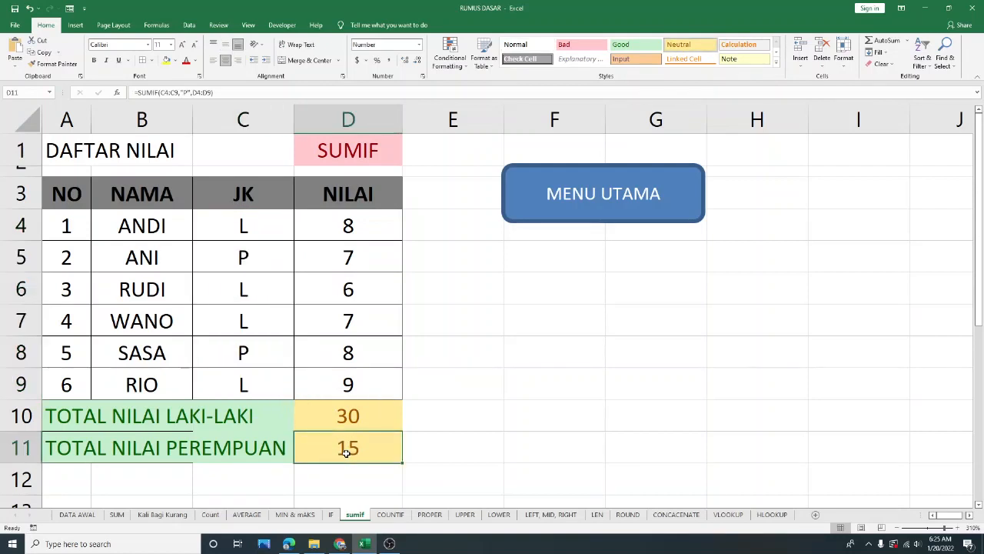
pyautogui.click(251, 350)
pyautogui.click(566, 300)
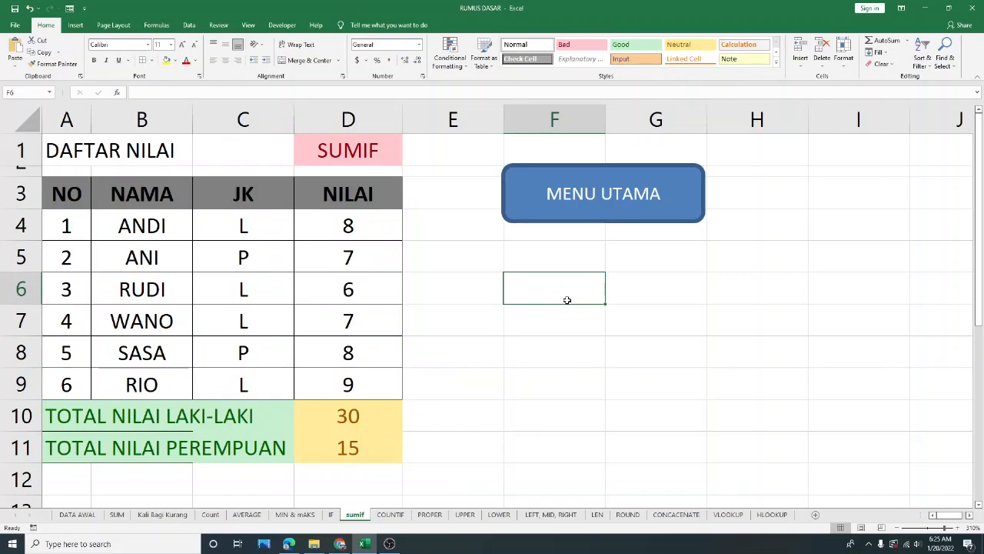
# Step: Return to the DATA AWAL sheet and mark the SUMIF explanation in C8 with the Bad cell style
pyautogui.click(583, 193)
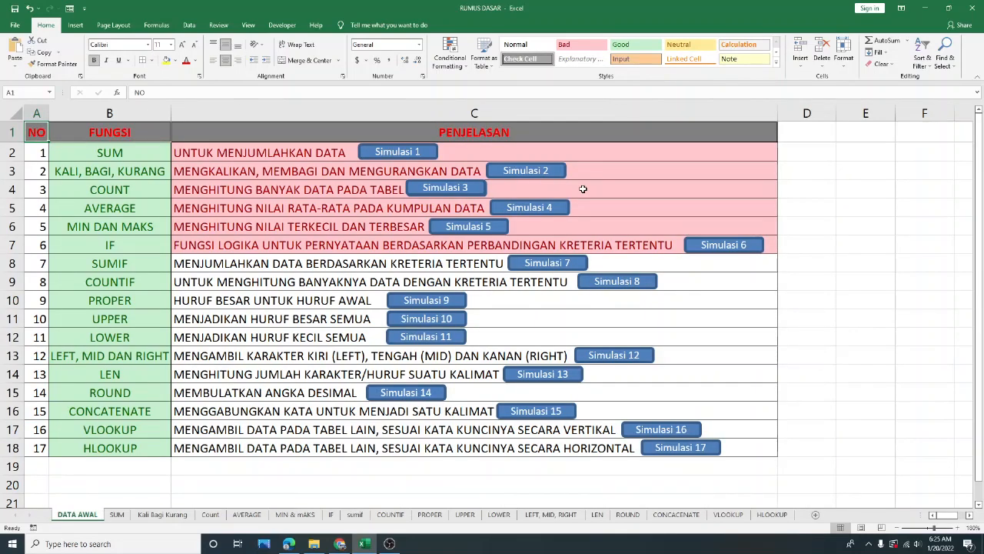
pyautogui.click(238, 266)
pyautogui.click(579, 44)
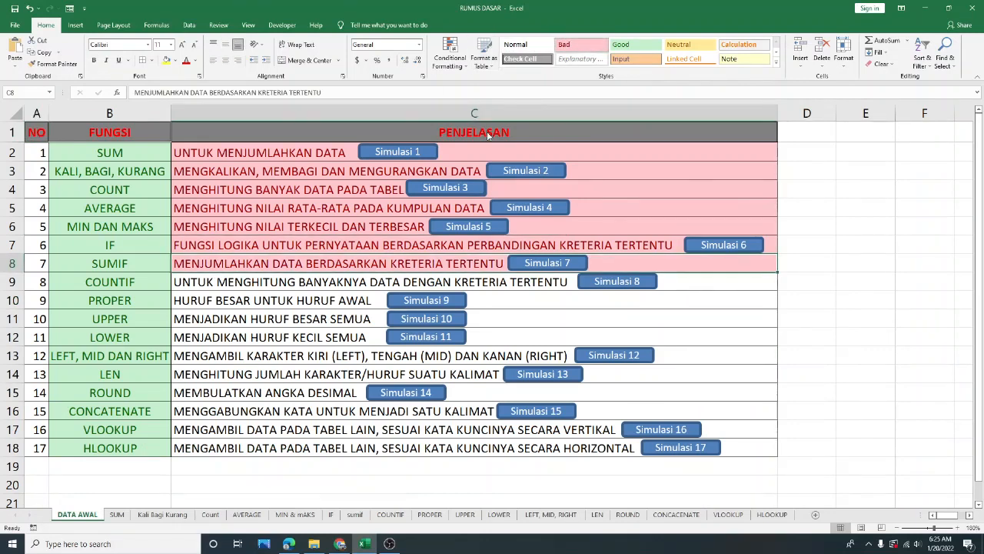
# Step: Locate the COUNTIF entry in row 9 of the function list and open its simulation, Simulasi 8
pyautogui.click(146, 281)
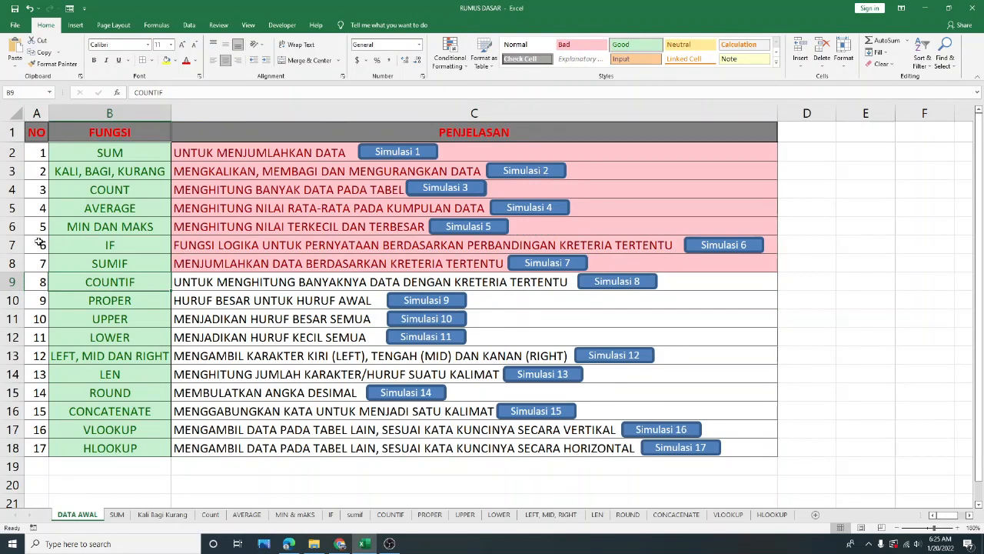
pyautogui.click(13, 281)
pyautogui.click(81, 277)
pyautogui.click(127, 258)
pyautogui.click(137, 282)
pyautogui.click(617, 281)
# Step: Clear the existing COUNTIF formulas for male and female students from G3:G4
pyautogui.click(762, 189)
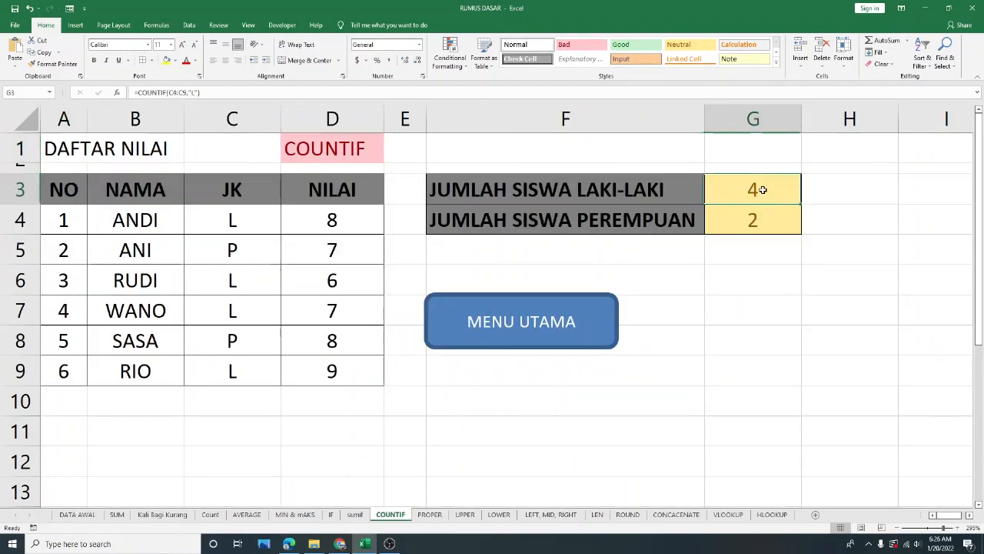
pyautogui.click(774, 253)
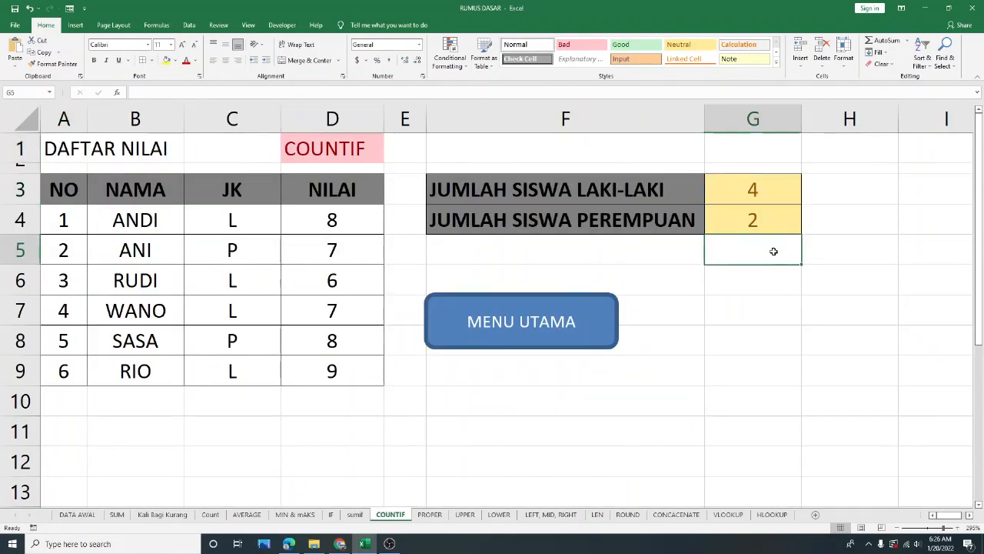
pyautogui.moveTo(766, 190); pyautogui.dragTo(754, 217)
pyautogui.press('Delete')
pyautogui.click(755, 293)
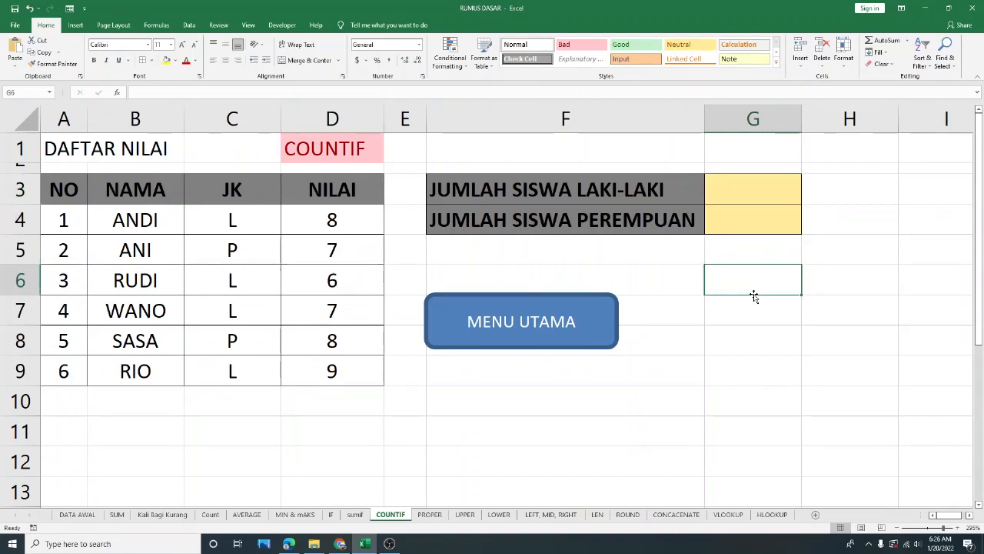
# Step: Review the student table A4:D9, its gender codes in column C and the two student-count labels in F3:F4
pyautogui.moveTo(60, 221); pyautogui.dragTo(314, 372)
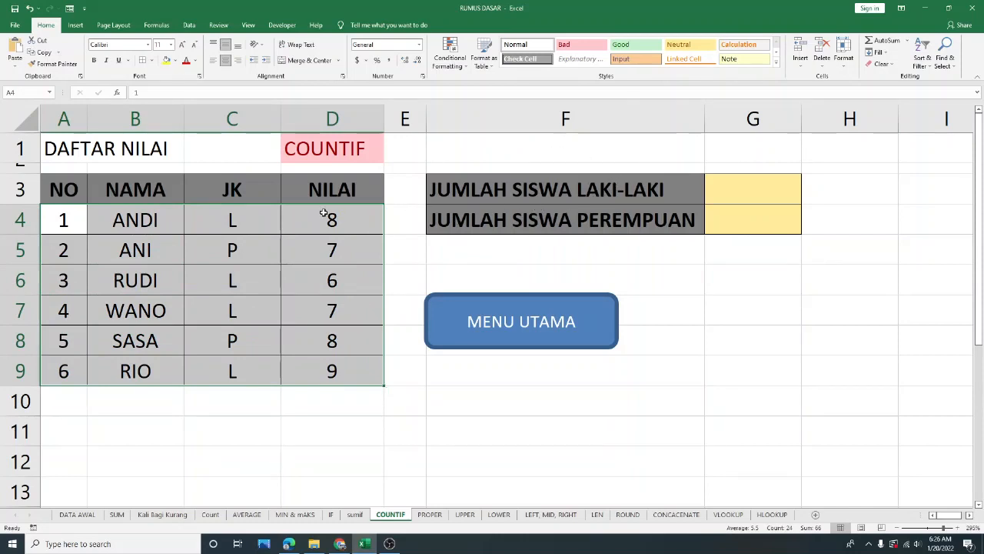
pyautogui.click(192, 267)
pyautogui.click(240, 228)
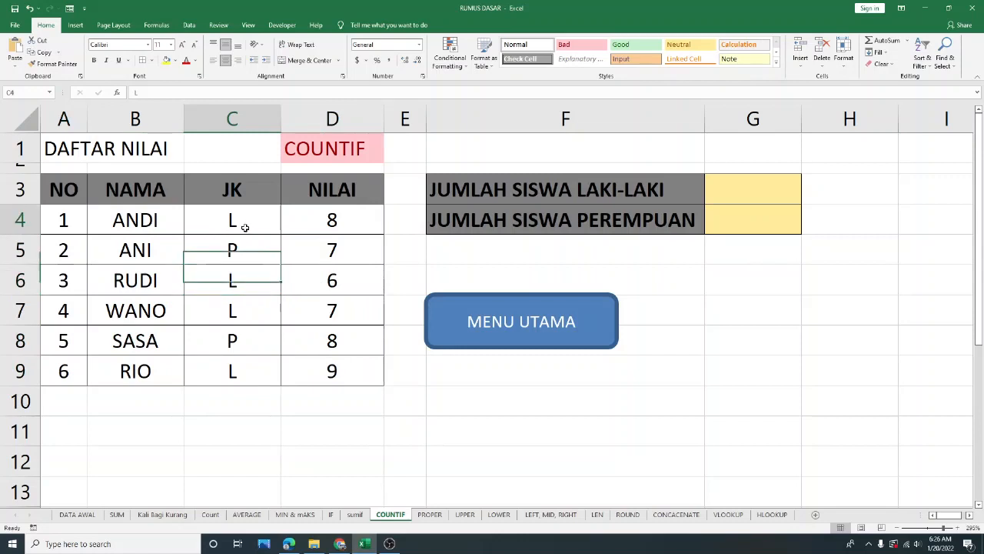
pyautogui.click(243, 271)
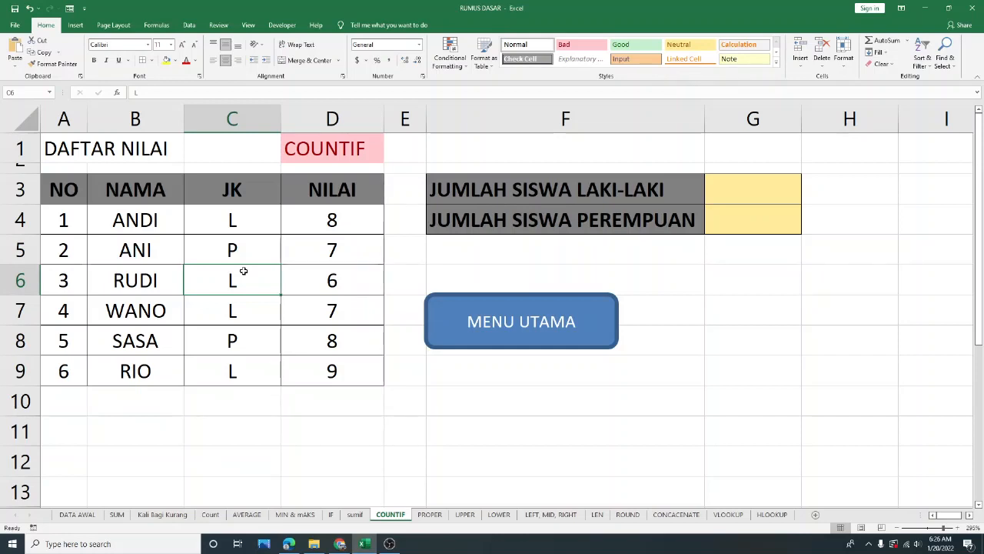
pyautogui.click(306, 149)
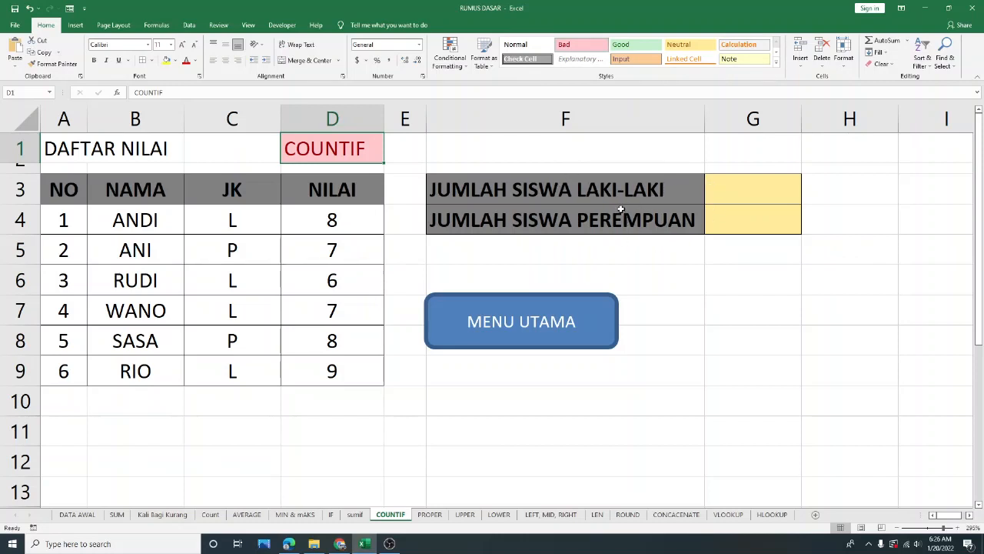
pyautogui.click(247, 223)
pyautogui.click(248, 239)
pyautogui.click(548, 194)
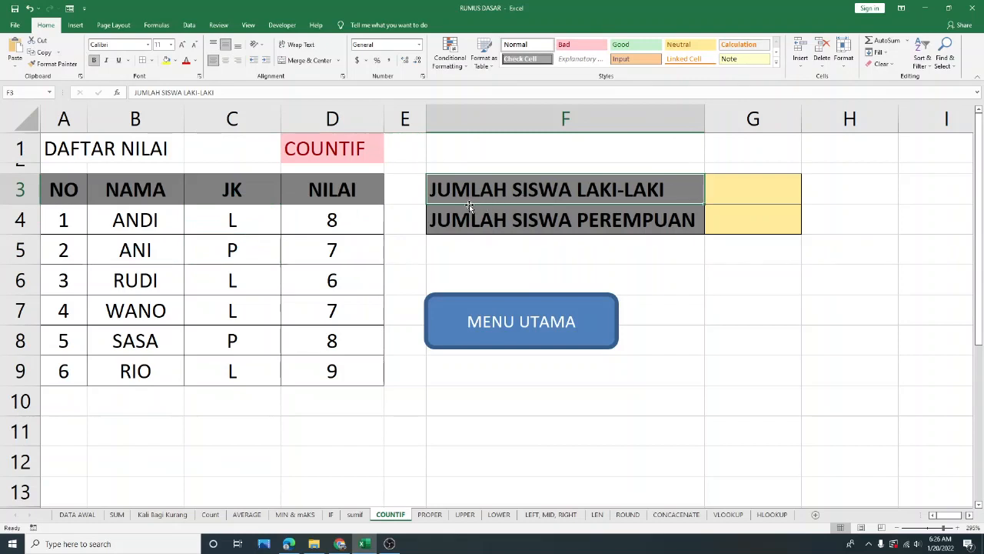
pyautogui.click(626, 221)
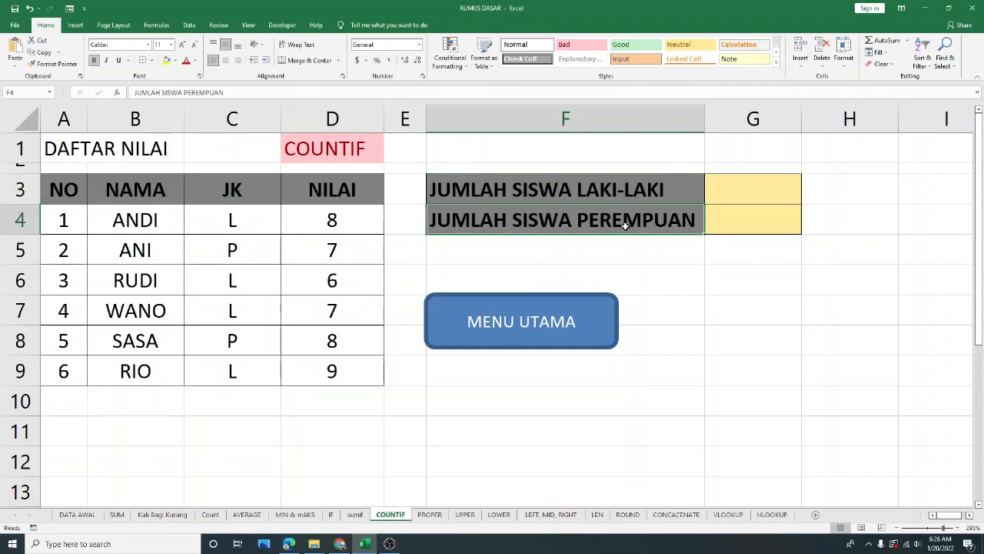
pyautogui.click(735, 302)
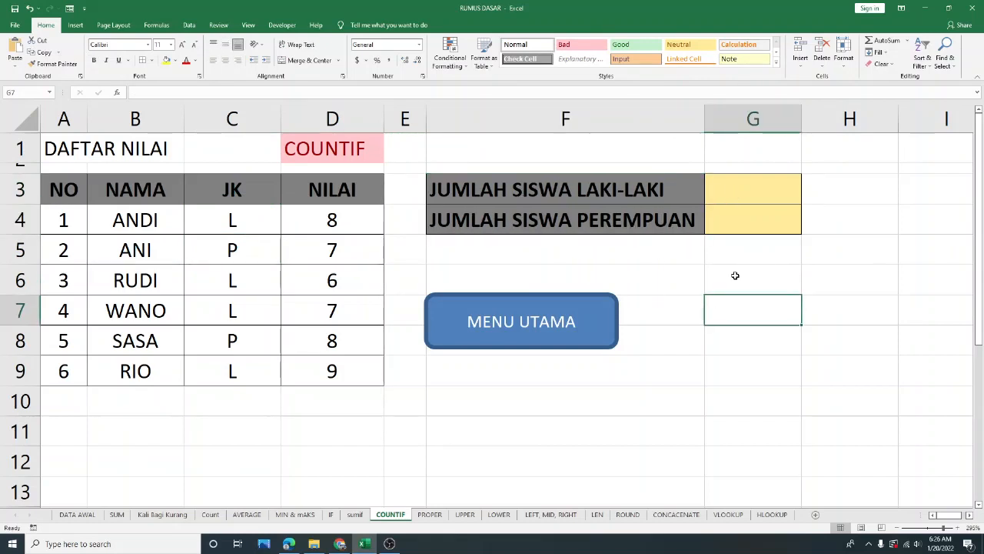
# Step: Enter =COUNTIF(C4:C9,"L") in G3 to count the male students
pyautogui.click(747, 189)
pyautogui.write('=')
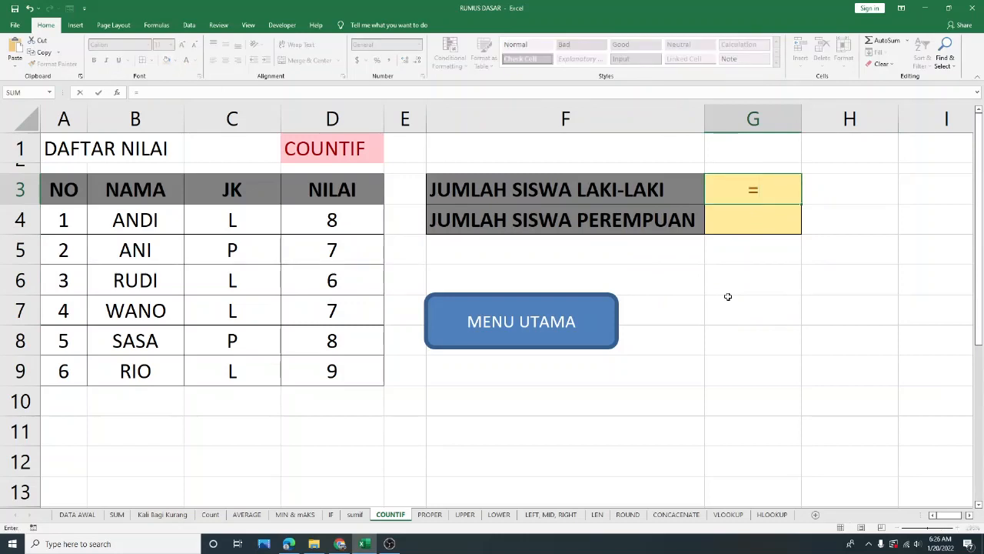
pyautogui.write('COUNT')
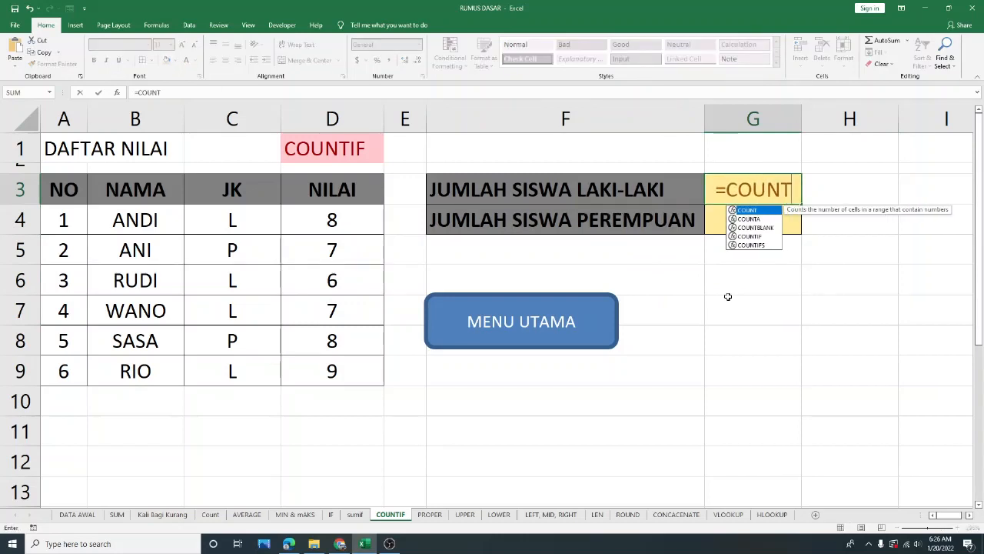
pyautogui.doubleClick(749, 236)
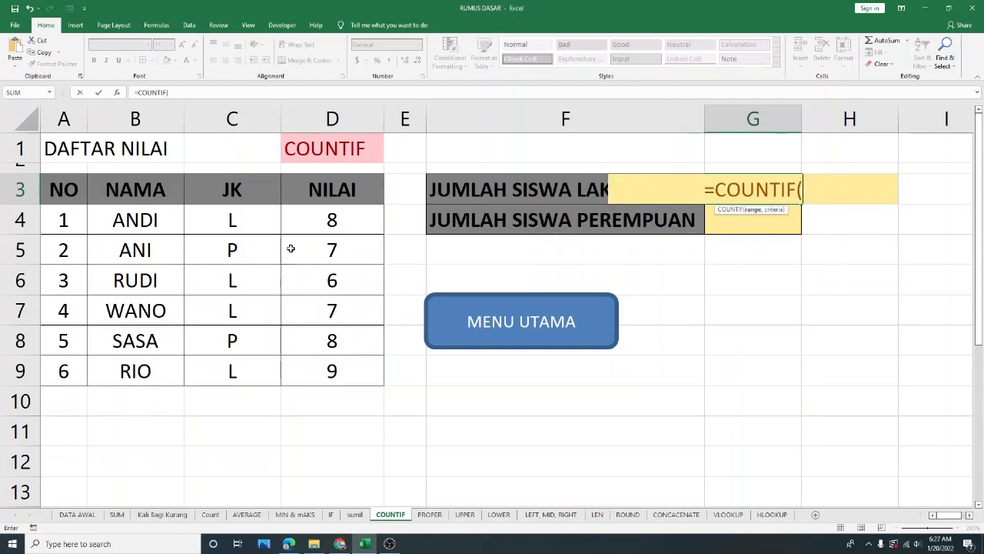
pyautogui.moveTo(235, 220); pyautogui.dragTo(239, 371)
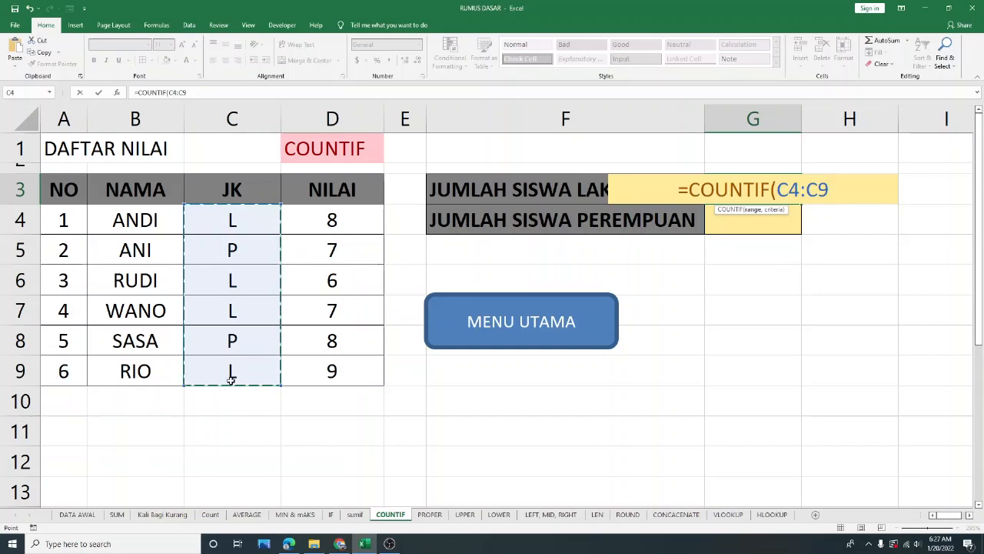
pyautogui.write(',')
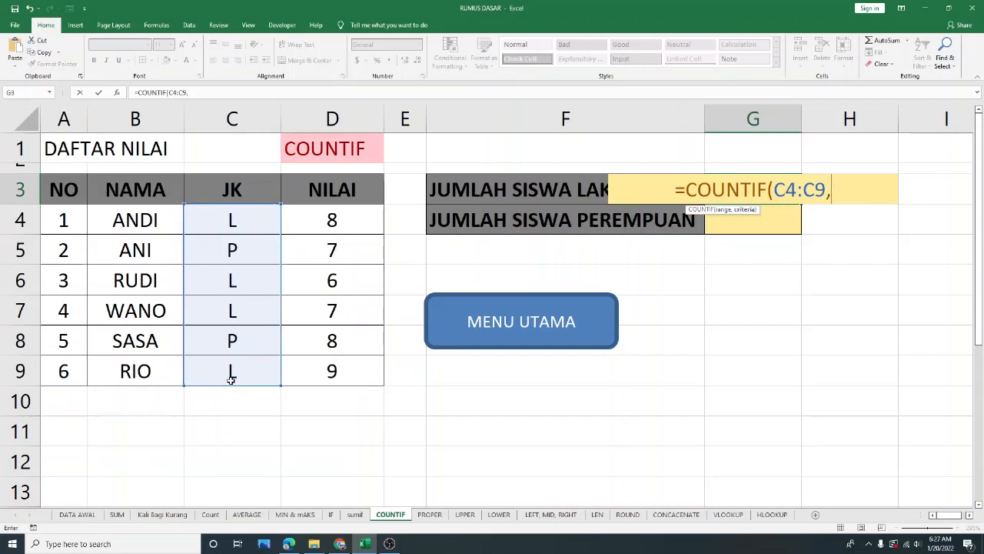
pyautogui.write('"L"')
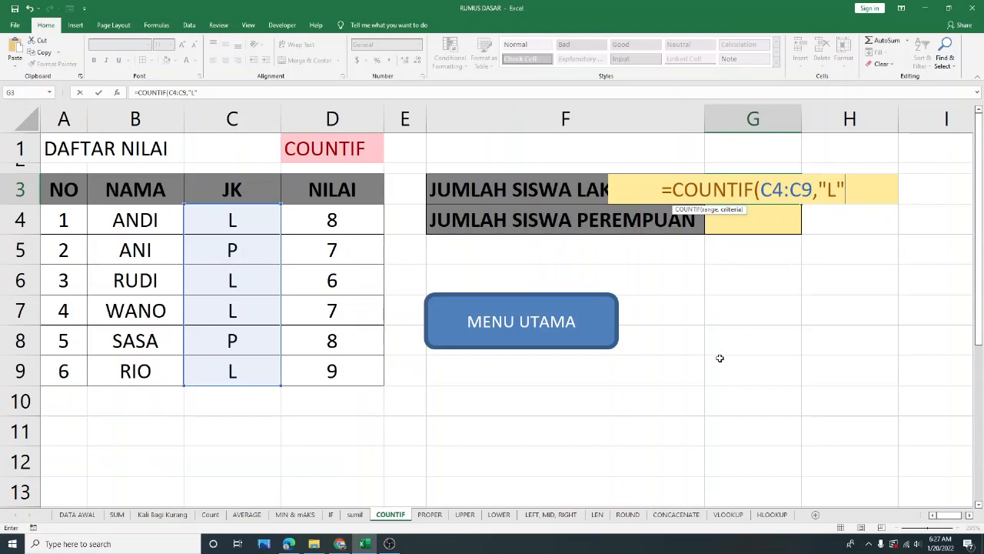
pyautogui.write(')')
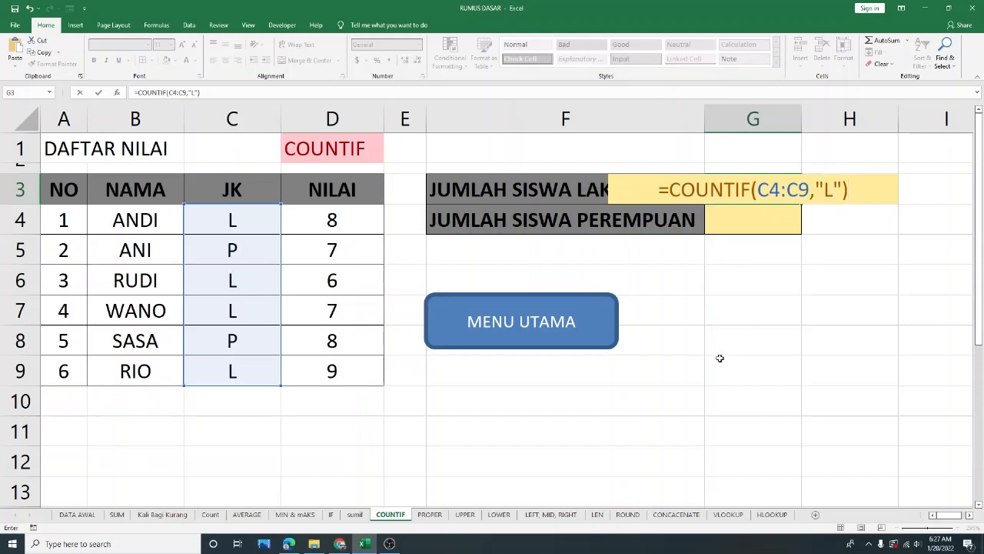
pyautogui.press('Return')
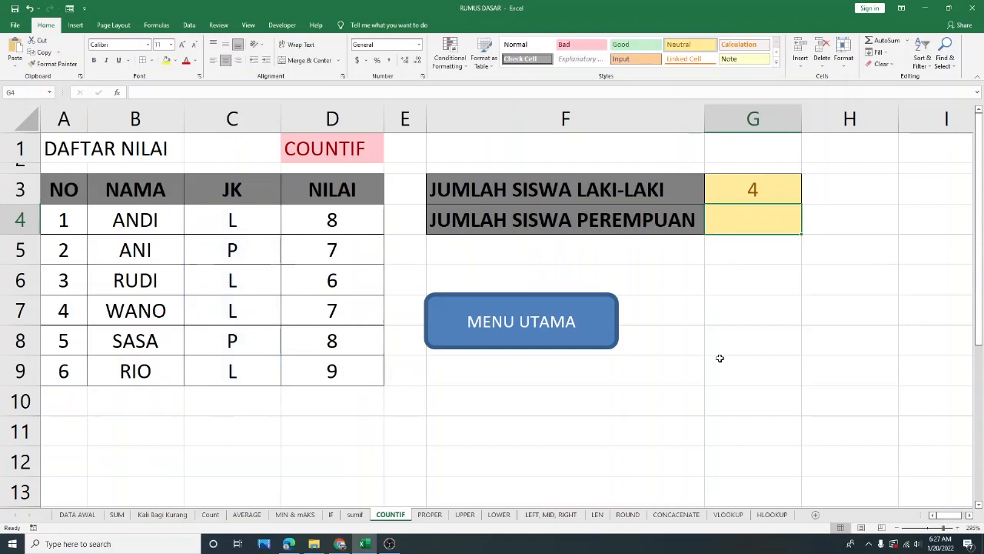
pyautogui.click(778, 199)
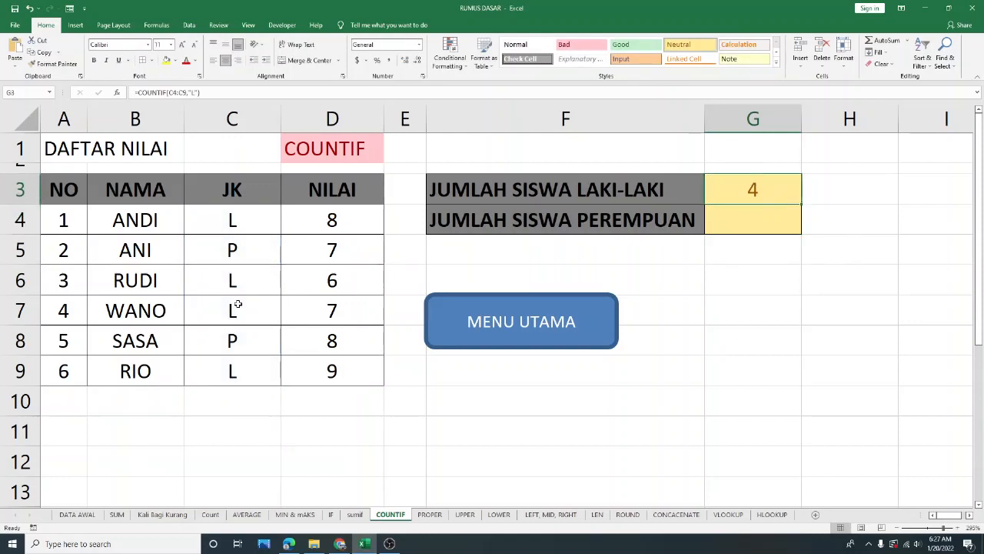
pyautogui.click(776, 251)
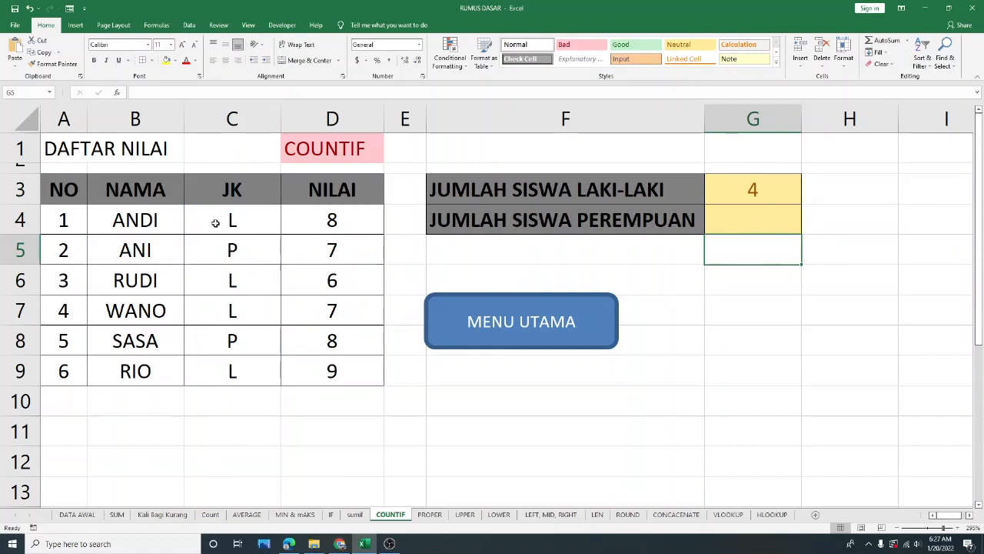
# Step: Enter =COUNTIF(C4:C9,"P") in G4 to count the female students and check the two count formulas in G3:G4
pyautogui.click(795, 227)
pyautogui.write('=')
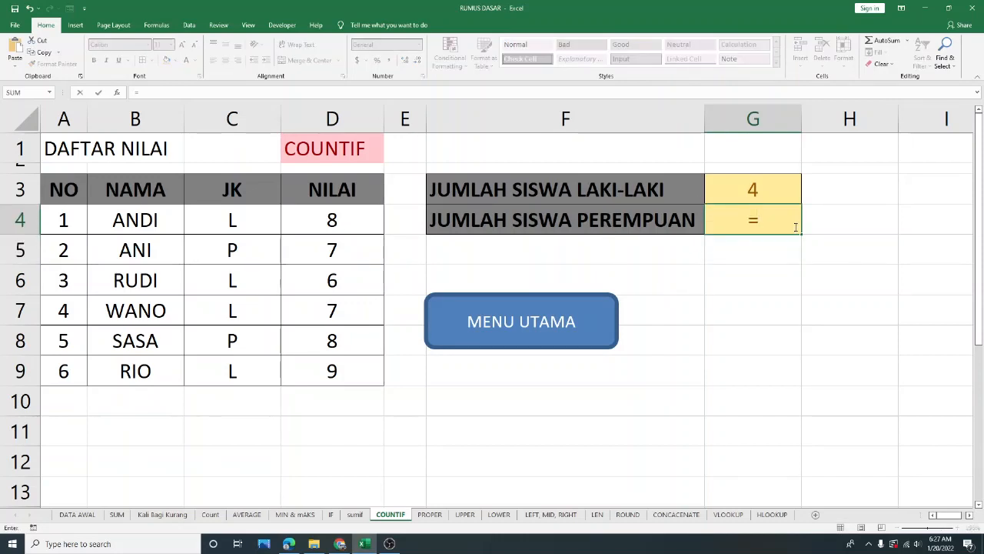
pyautogui.write('COUNTIF')
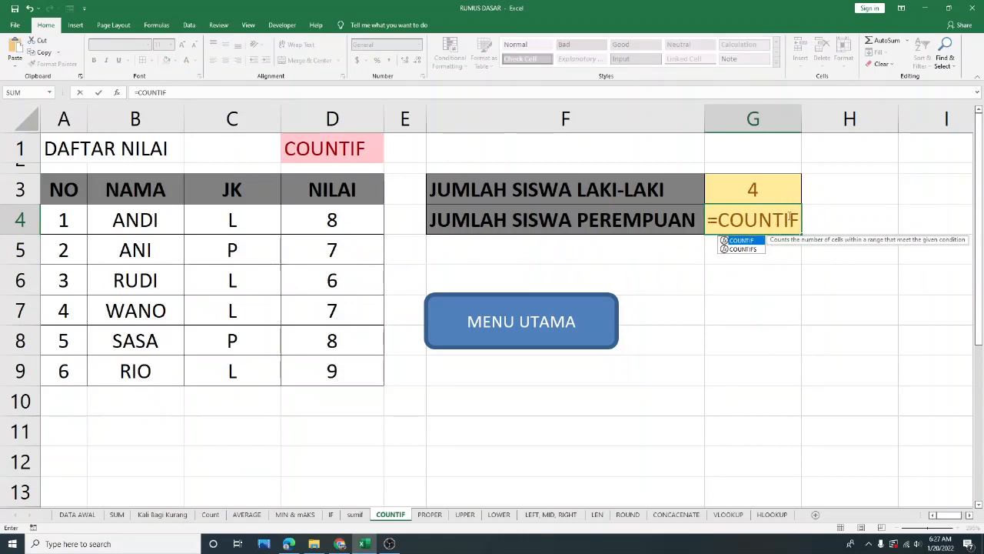
pyautogui.doubleClick(736, 243)
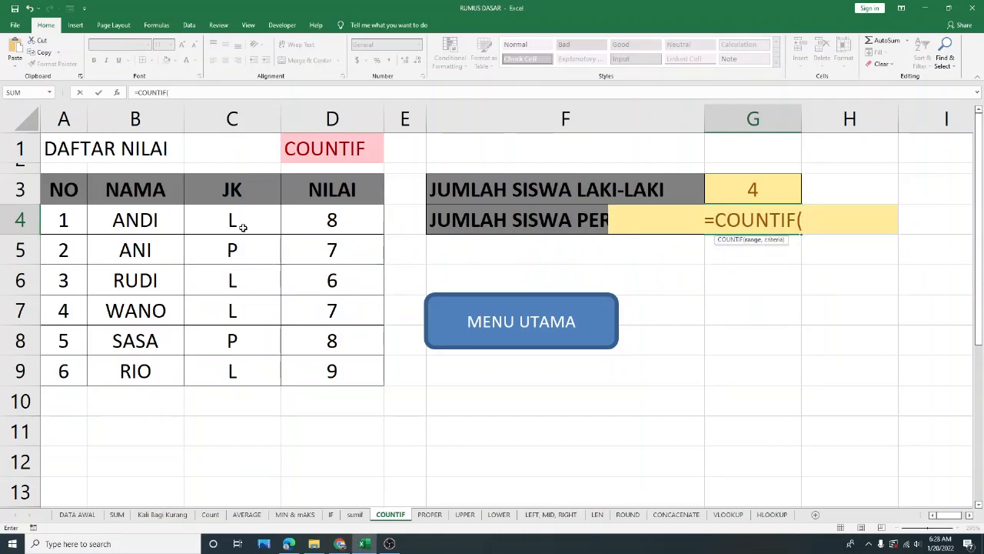
pyautogui.moveTo(231, 223); pyautogui.dragTo(231, 371)
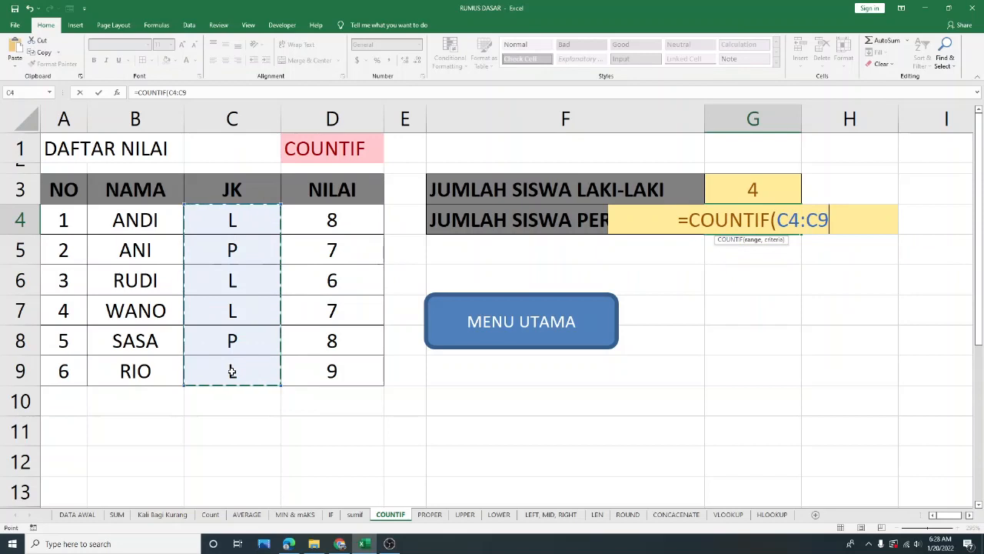
pyautogui.write(',"')
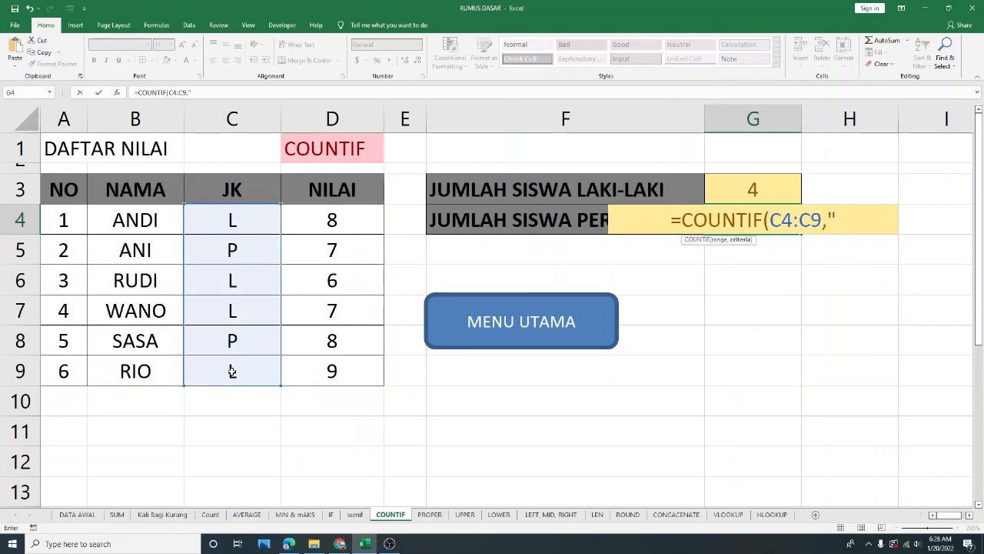
pyautogui.write('P')
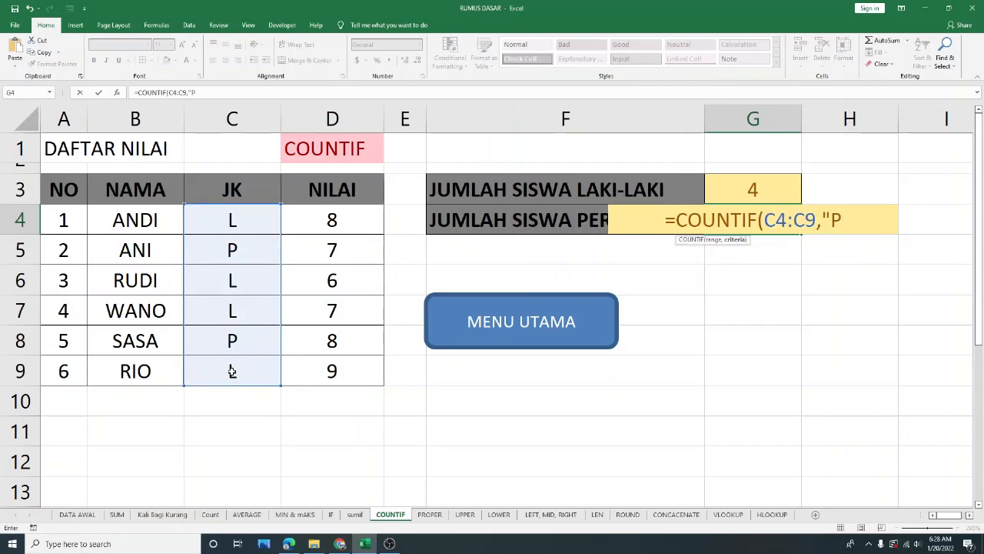
pyautogui.write('")')
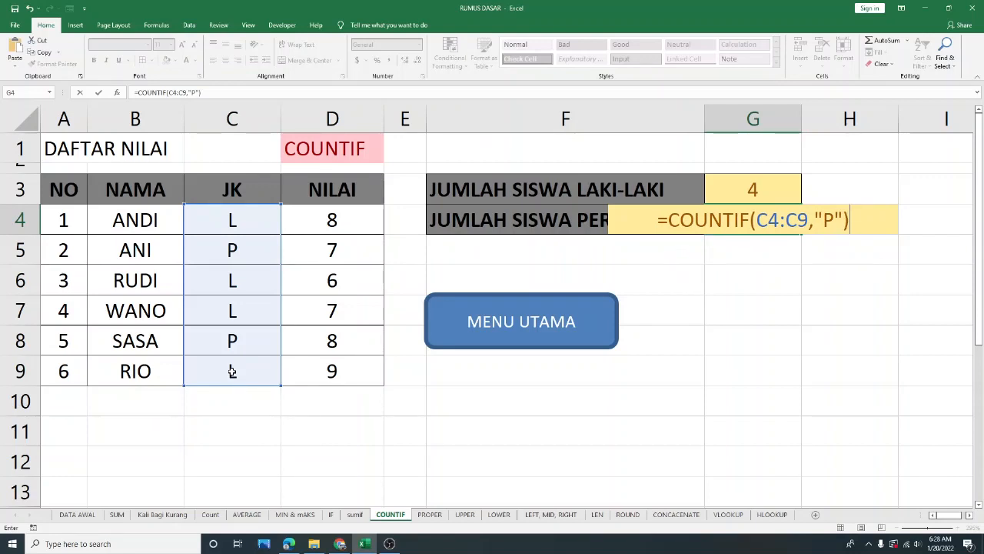
pyautogui.press('Return')
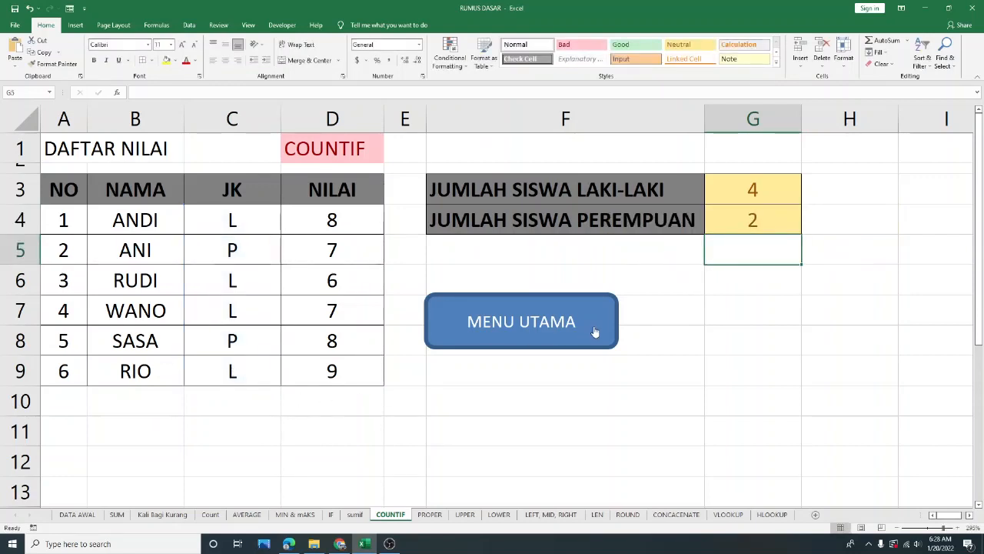
pyautogui.click(776, 388)
pyautogui.click(765, 192)
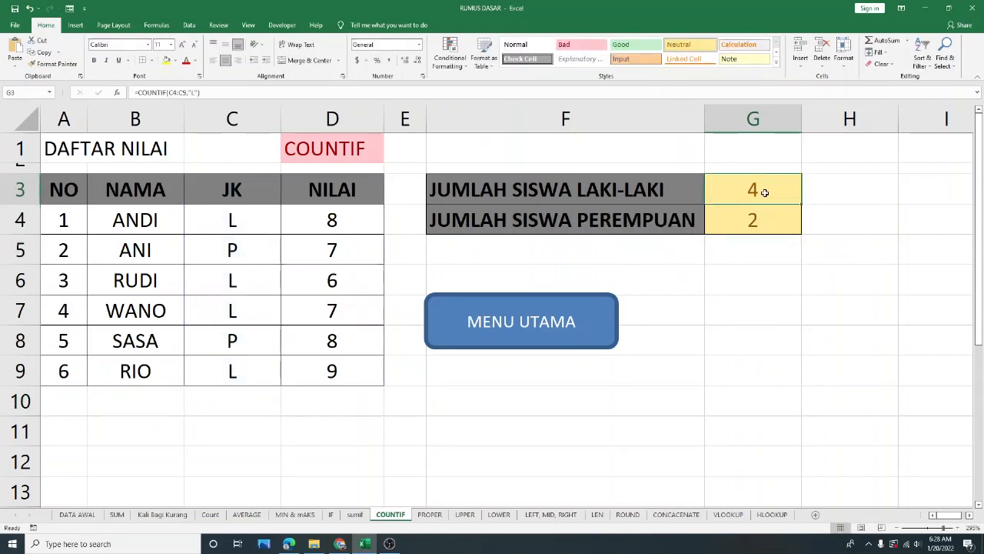
pyautogui.click(769, 214)
pyautogui.click(751, 308)
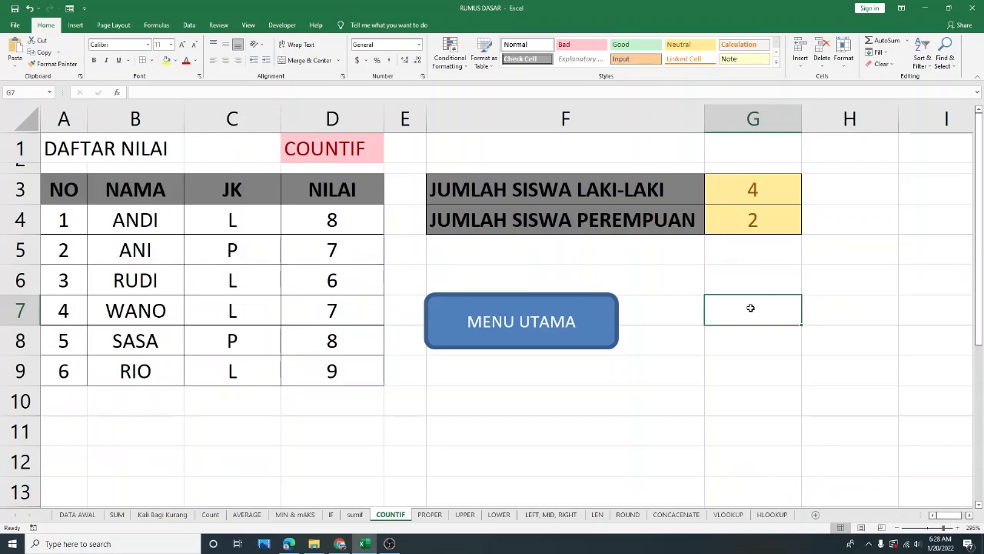
# Step: Return to the DATA AWAL function list and apply the Bad cell style to the COUNTIF explanation in C9
pyautogui.click(582, 327)
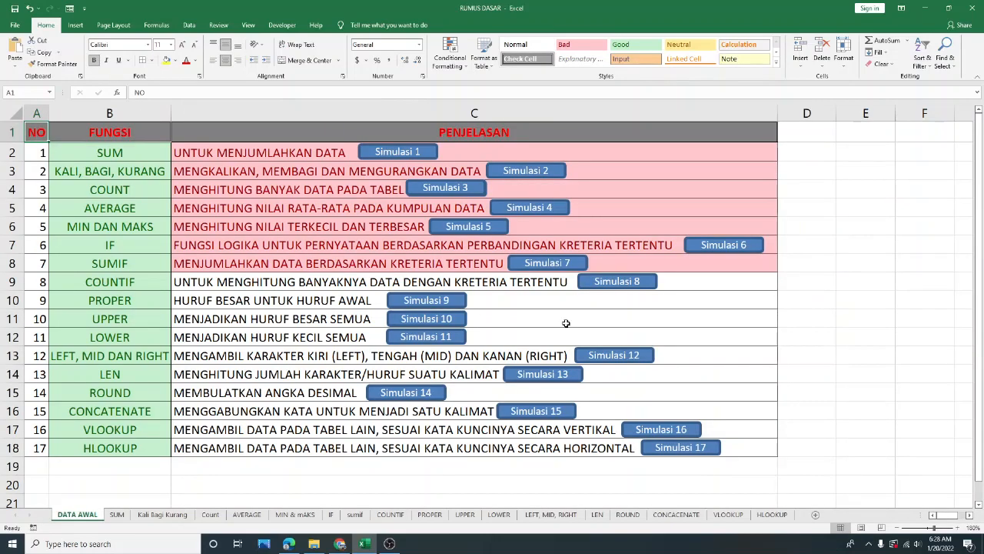
pyautogui.click(251, 283)
pyautogui.click(593, 50)
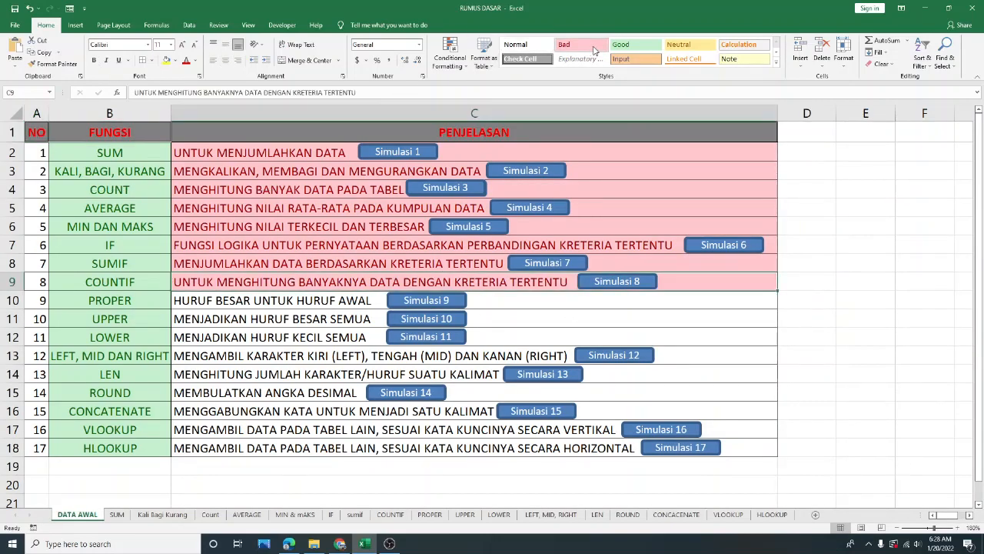
# Step: Open the PROPER simulation, Simulasi 9, from row 10 of the function list and clear the existing formula in C3
pyautogui.click(142, 297)
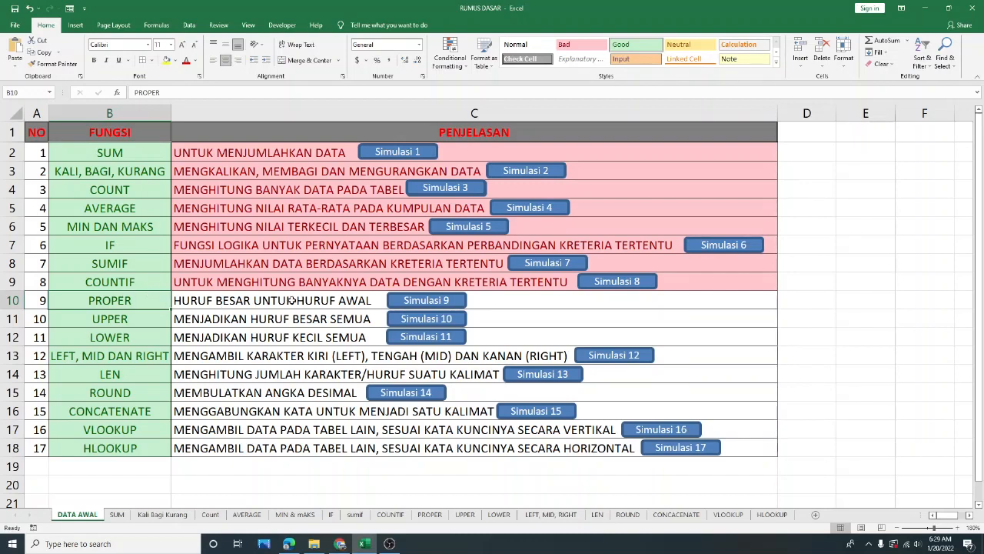
pyautogui.click(425, 300)
pyautogui.click(466, 289)
pyautogui.click(408, 231)
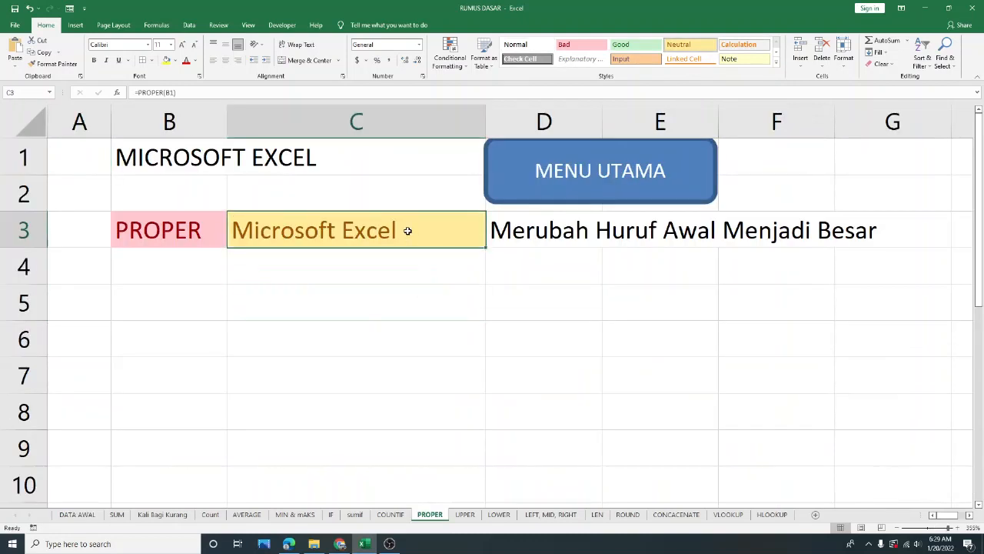
pyautogui.press('Delete')
pyautogui.click(406, 299)
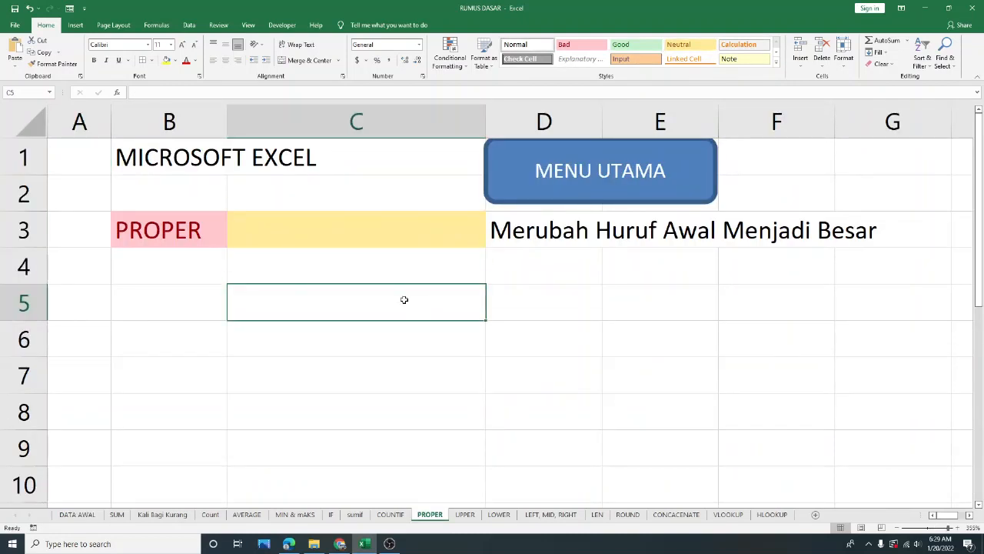
# Step: Enter =PROPER(B1) in C3 to capitalize the first letter of each word of the text in B1
pyautogui.moveTo(135, 159); pyautogui.dragTo(235, 156)
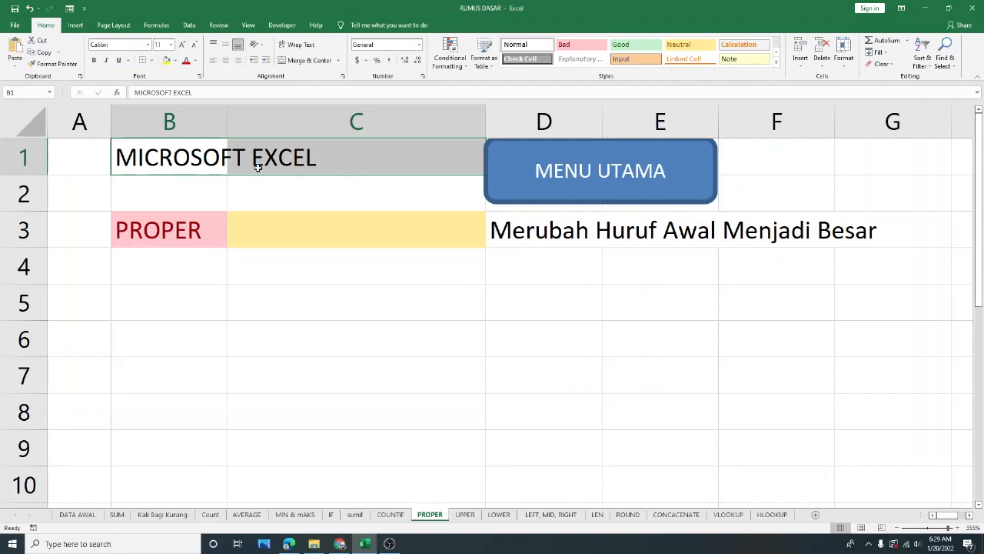
pyautogui.click(266, 220)
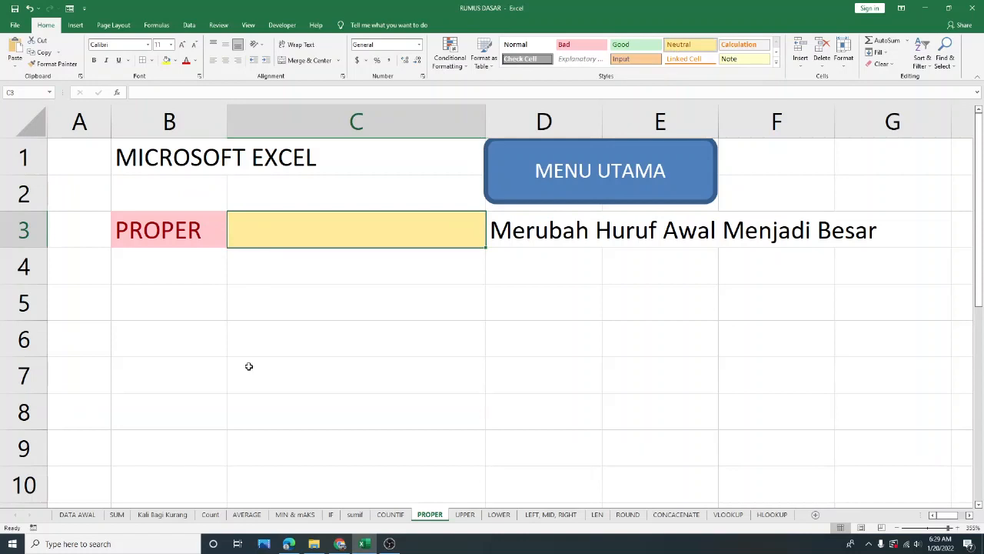
pyautogui.write('=PRO')
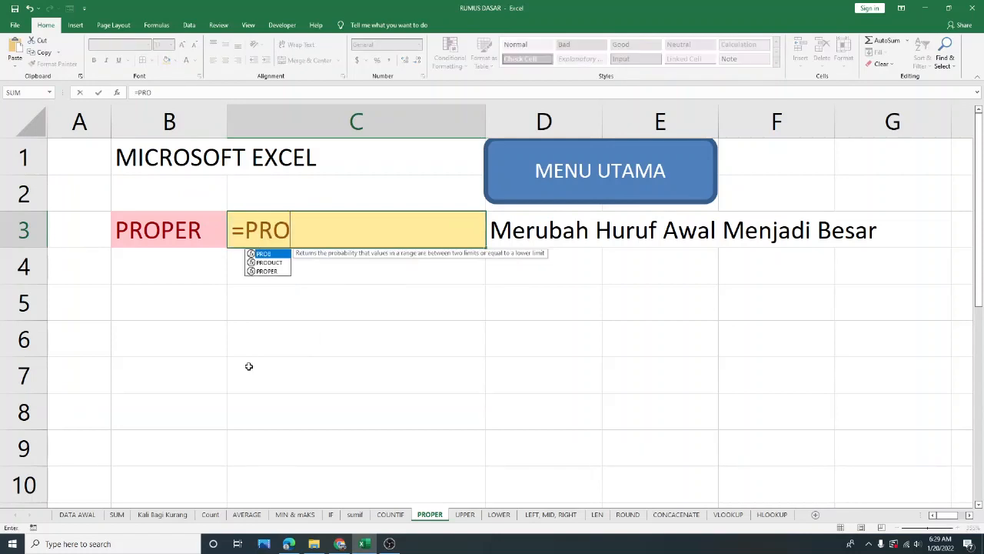
pyautogui.doubleClick(269, 271)
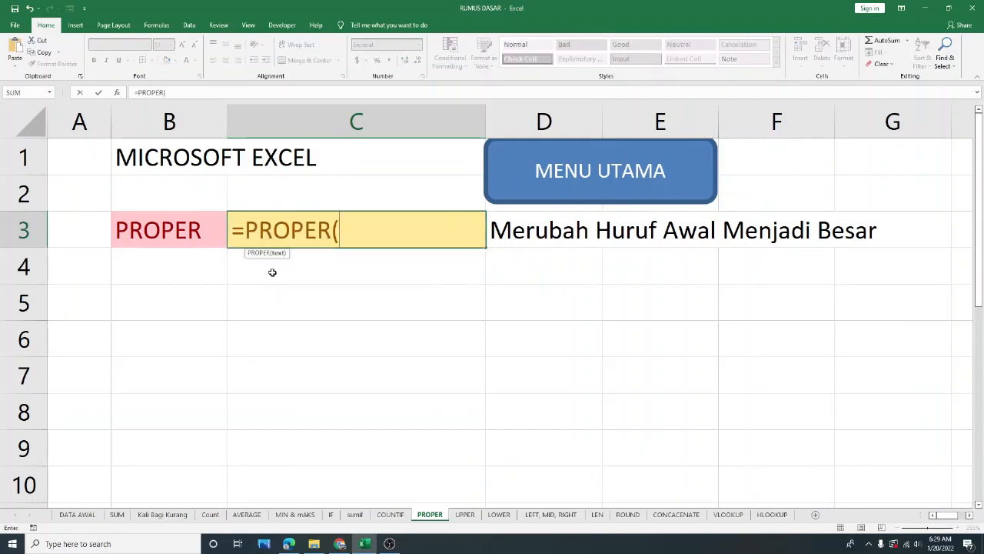
pyautogui.click(175, 162)
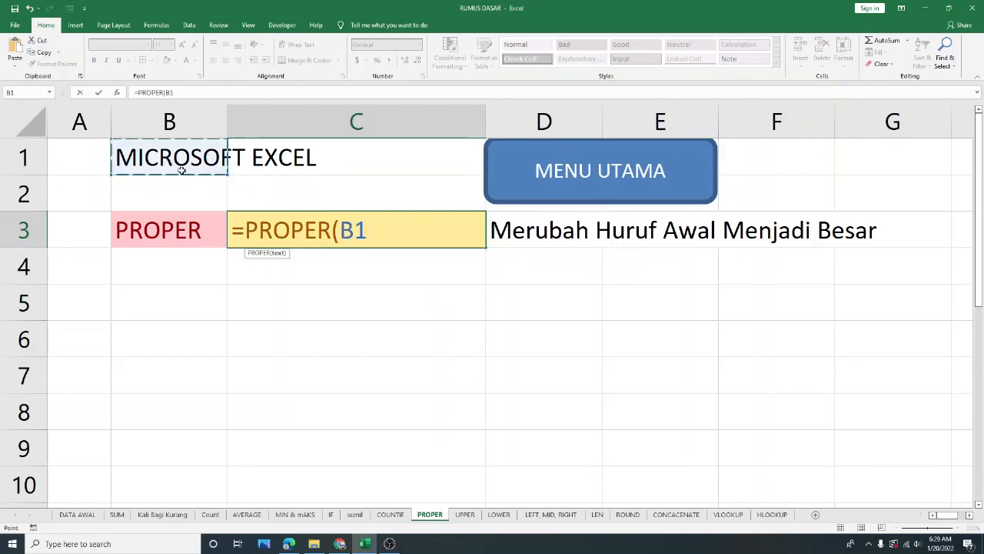
pyautogui.write(')')
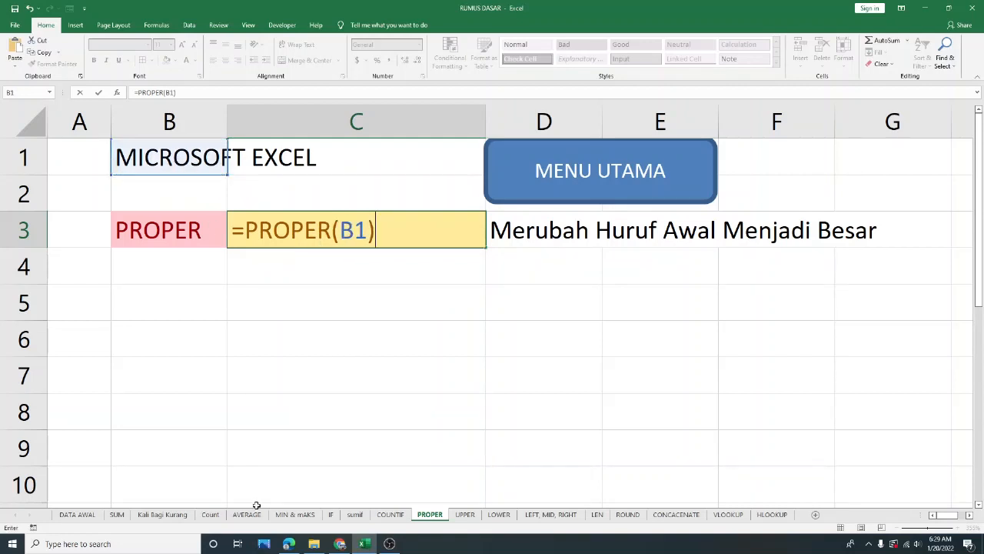
pyautogui.press('Return')
pyautogui.click(437, 357)
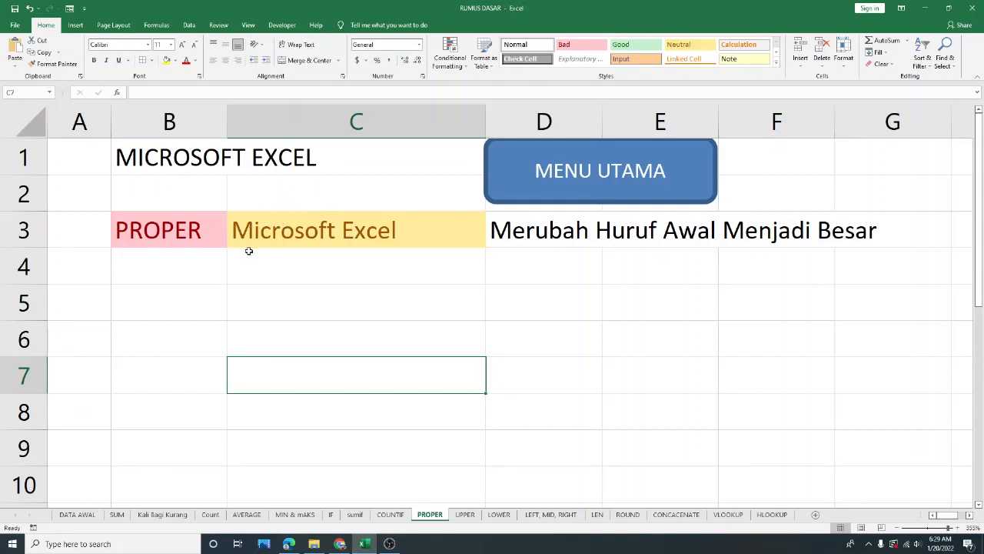
pyautogui.click(207, 254)
pyautogui.click(291, 317)
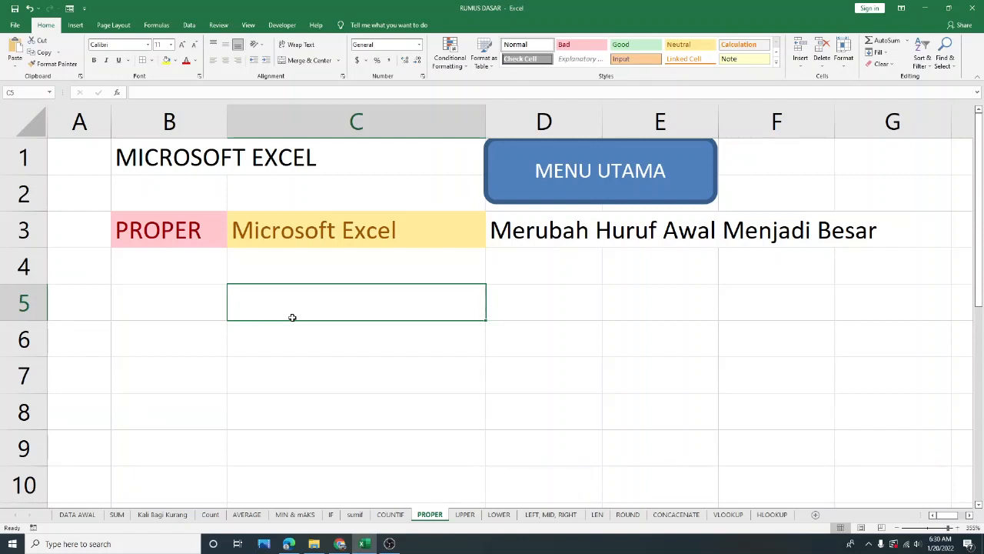
# Step: Return to the DATA AWAL function list and apply the Bad cell style to the PROPER explanation in C10
pyautogui.click(595, 181)
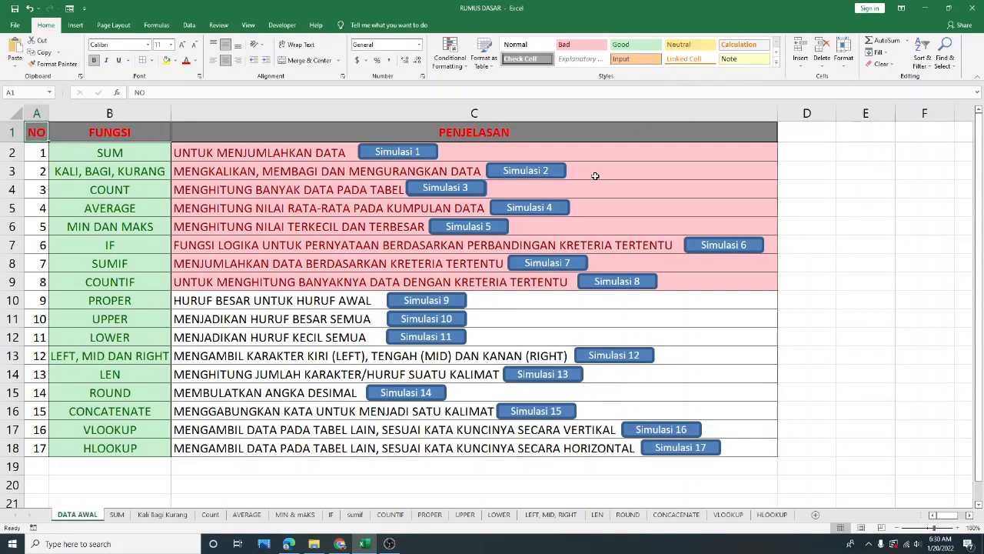
pyautogui.click(276, 300)
pyautogui.click(581, 47)
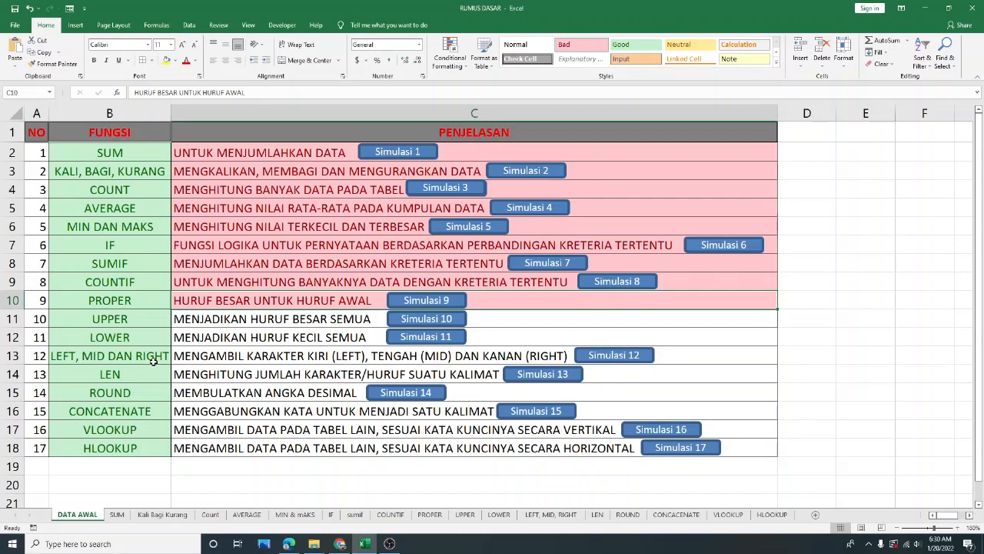
# Step: Open the UPPER simulation, Simulasi 10, from row 11 of the function list and clear the existing formula in C3
pyautogui.click(130, 320)
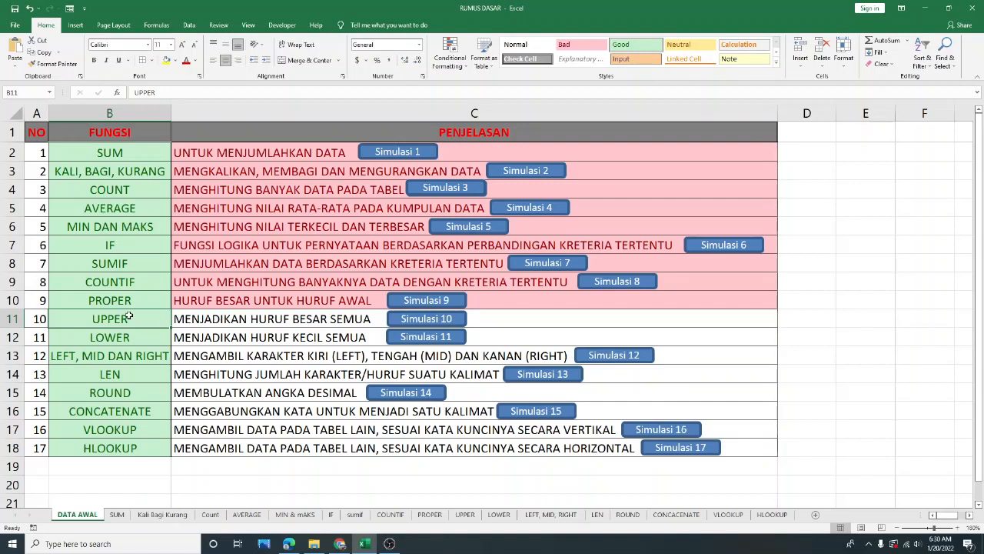
pyautogui.click(444, 322)
pyautogui.click(431, 252)
pyautogui.press('Delete')
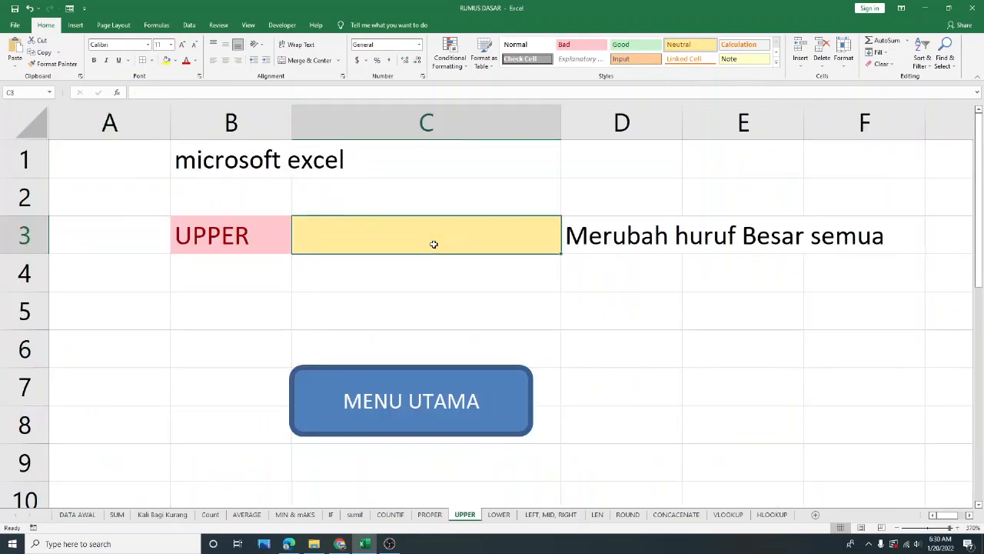
pyautogui.click(373, 314)
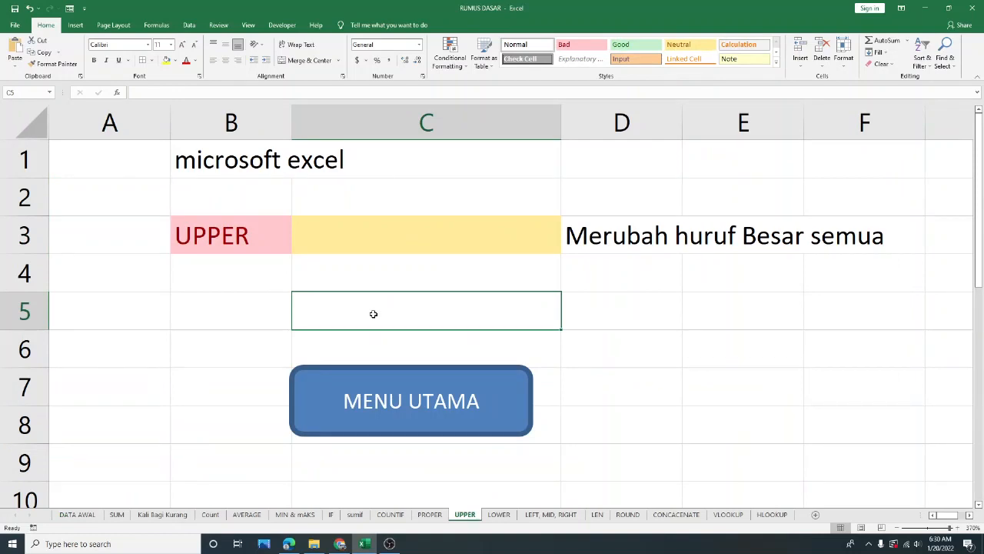
# Step: Identify the source text in B1 and select C3 as the cell for its uppercase version
pyautogui.moveTo(207, 161); pyautogui.dragTo(324, 160)
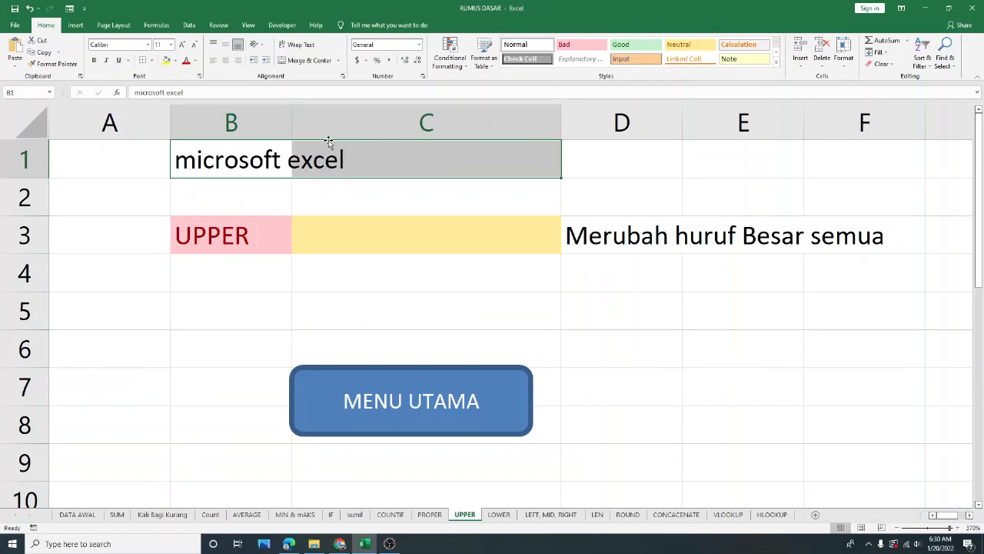
pyautogui.click(360, 236)
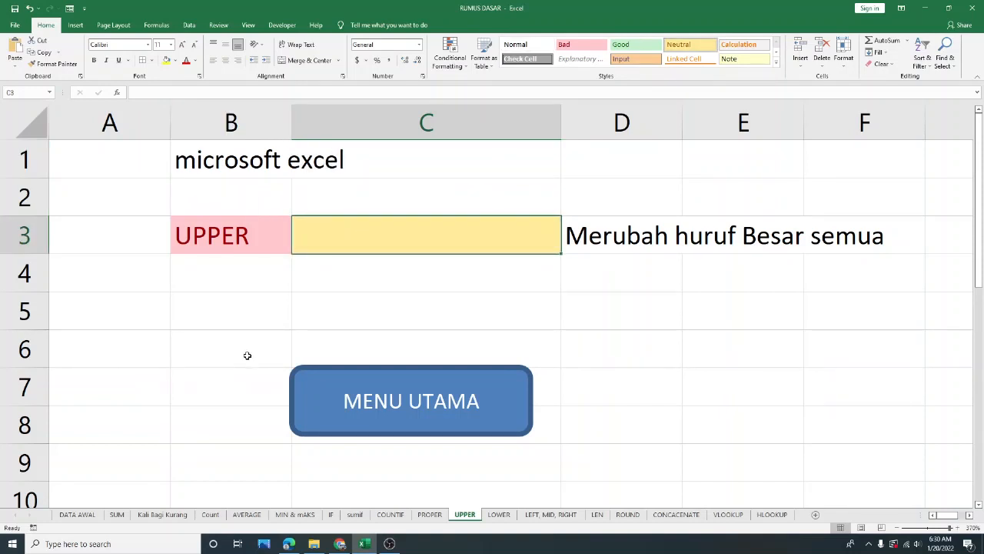
# Step: Enter the formula =UPPER(B1) in cell C3 to convert the text in B1 to all capitals
pyautogui.write('=UPP')
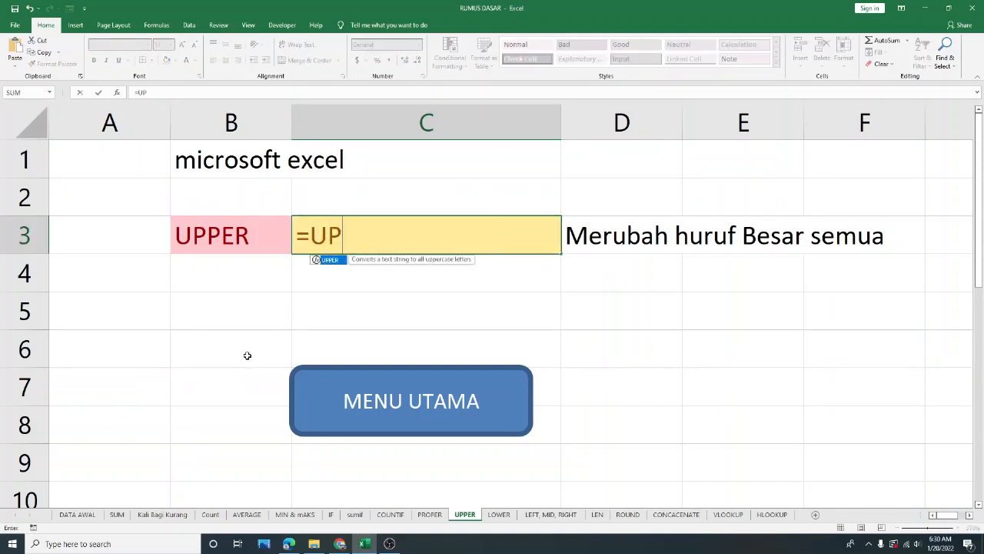
pyautogui.click(337, 264)
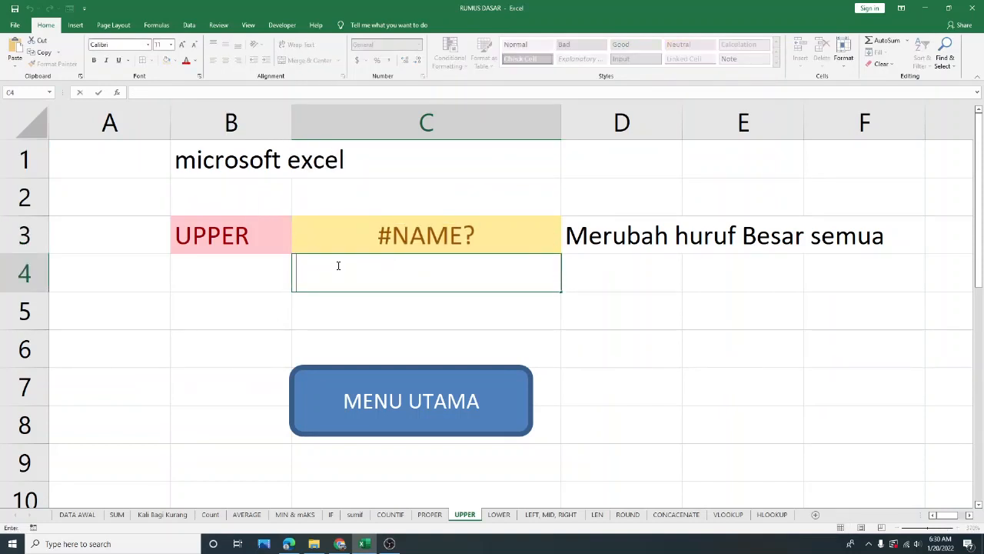
pyautogui.doubleClick(395, 238)
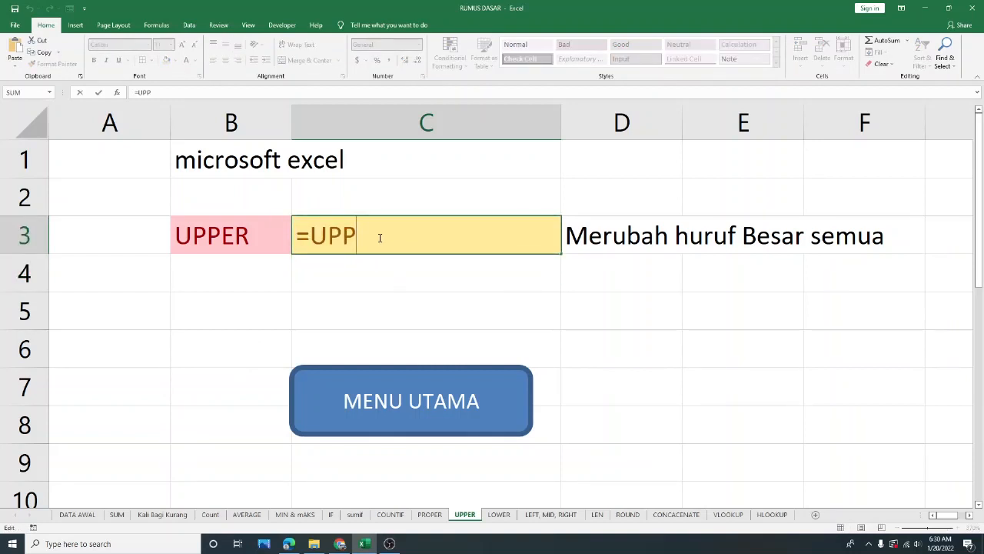
pyautogui.write('E')
pyautogui.doubleClick(338, 263)
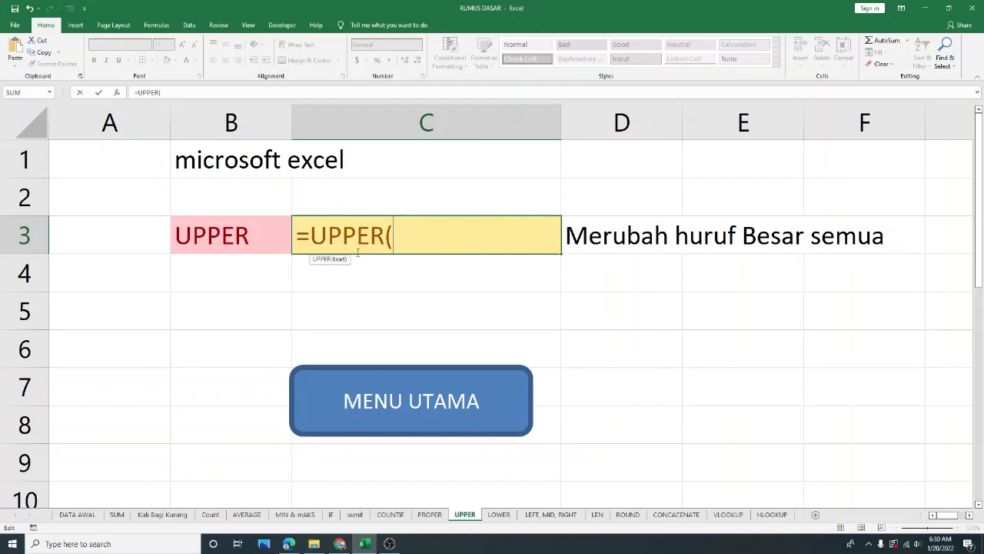
pyautogui.click(241, 159)
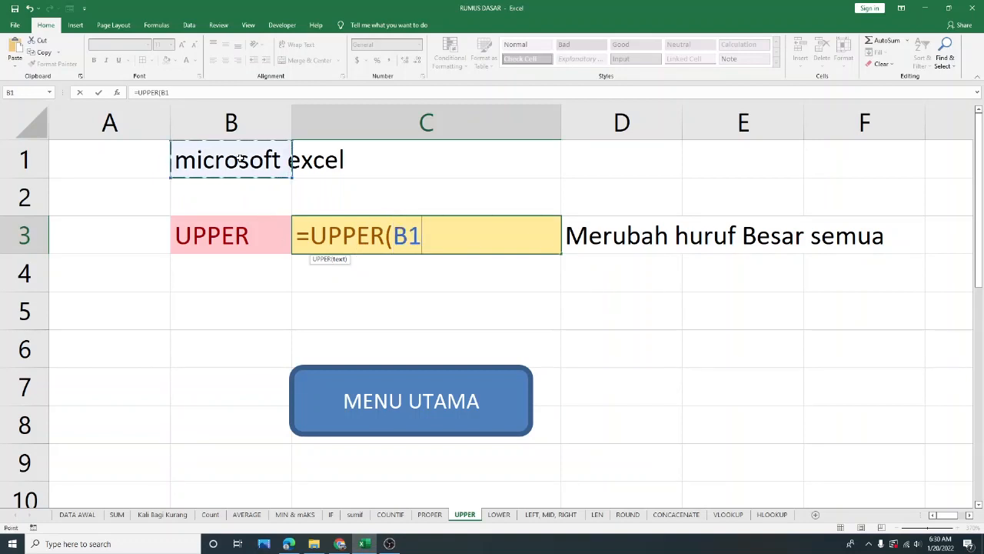
pyautogui.write(')')
pyautogui.press('Return')
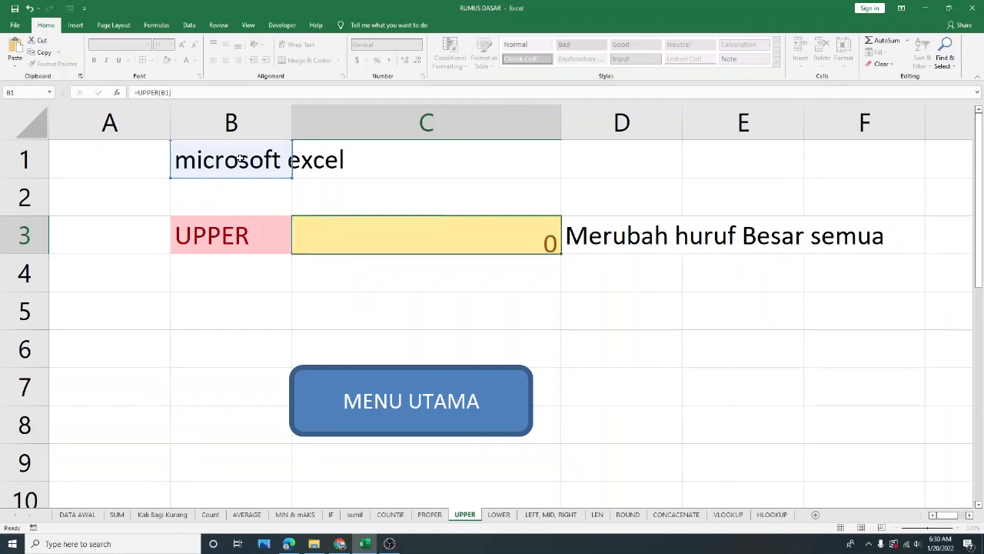
pyautogui.click(397, 239)
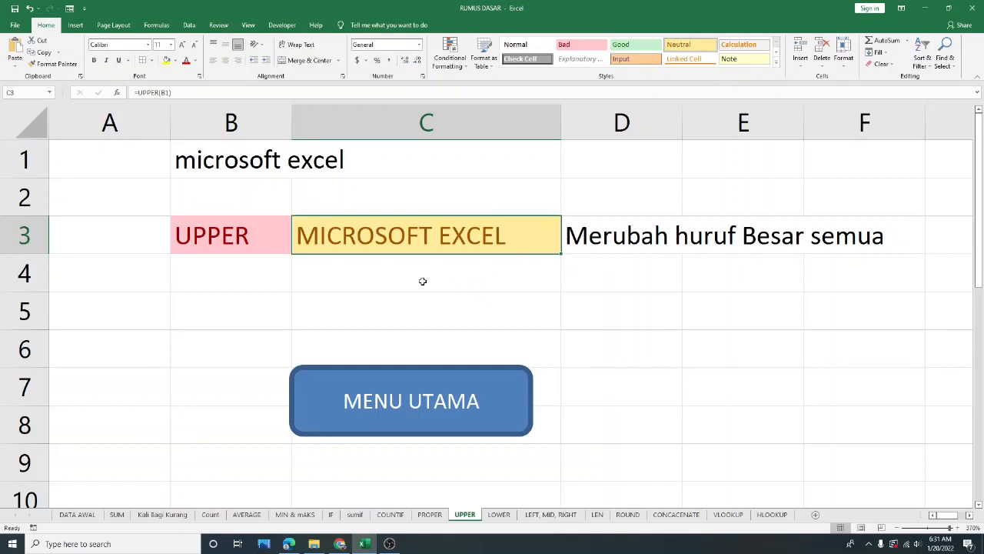
# Step: Return to the DATA AWAL main menu sheet and apply the Bad cell style to the UPPER description in C11
pyautogui.click(428, 405)
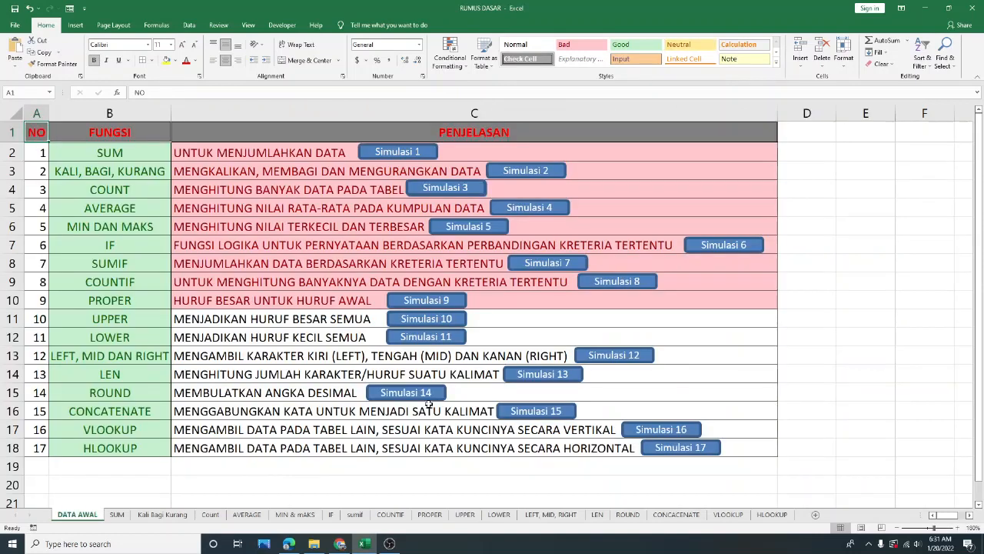
pyautogui.click(293, 320)
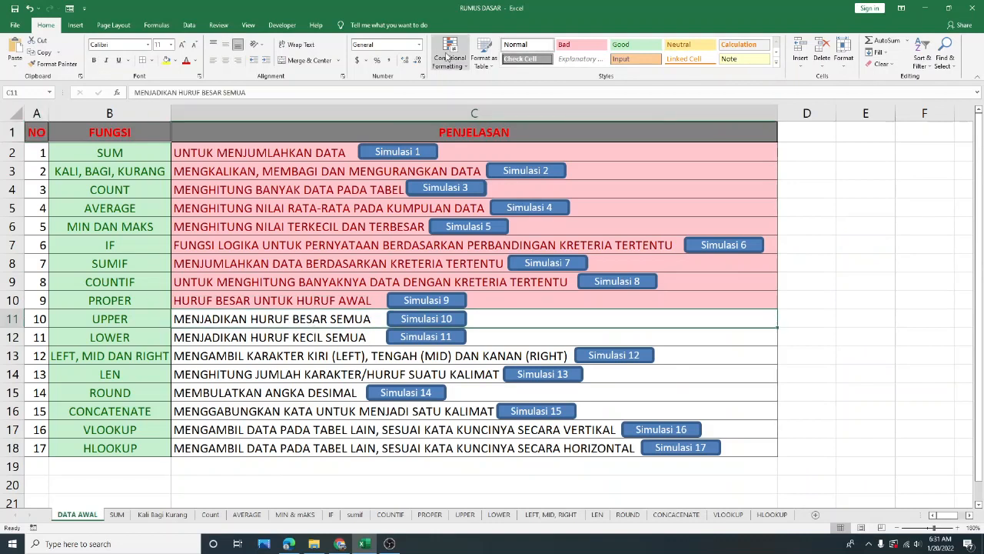
pyautogui.click(574, 44)
pyautogui.click(146, 338)
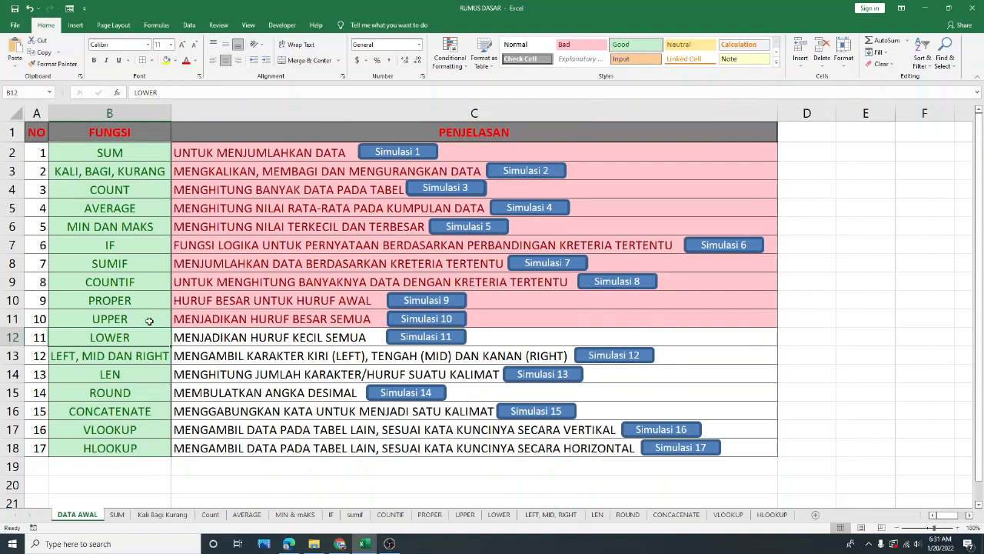
pyautogui.click(149, 321)
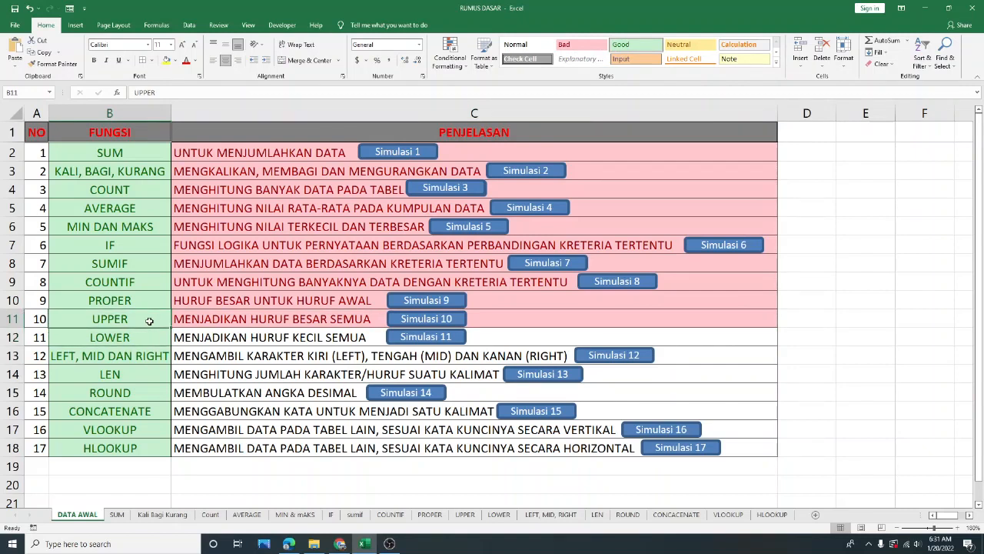
pyautogui.click(149, 342)
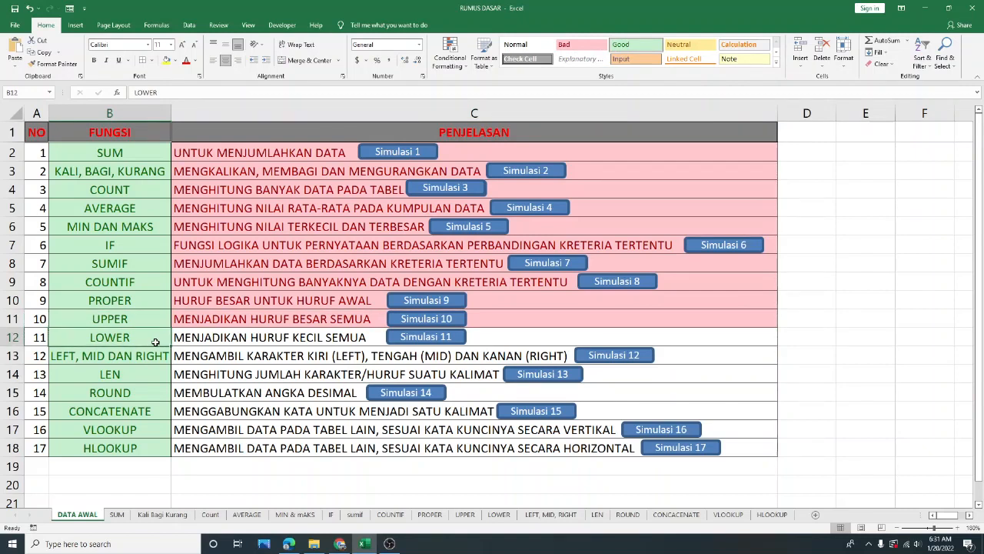
# Step: Open the LOWER simulation (Simulasi 11) from the function list and clear the formula in its cell C3
pyautogui.click(231, 340)
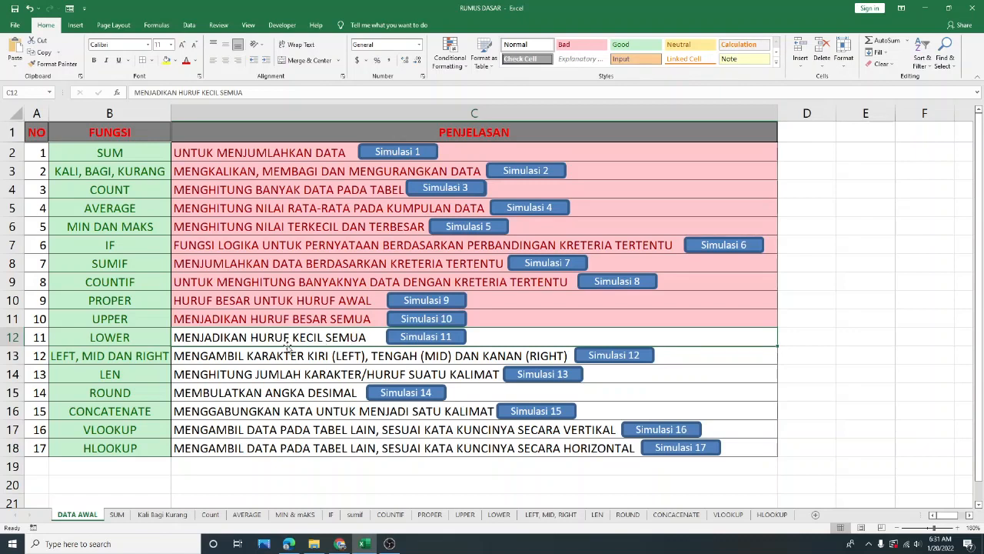
pyautogui.click(448, 343)
pyautogui.click(308, 231)
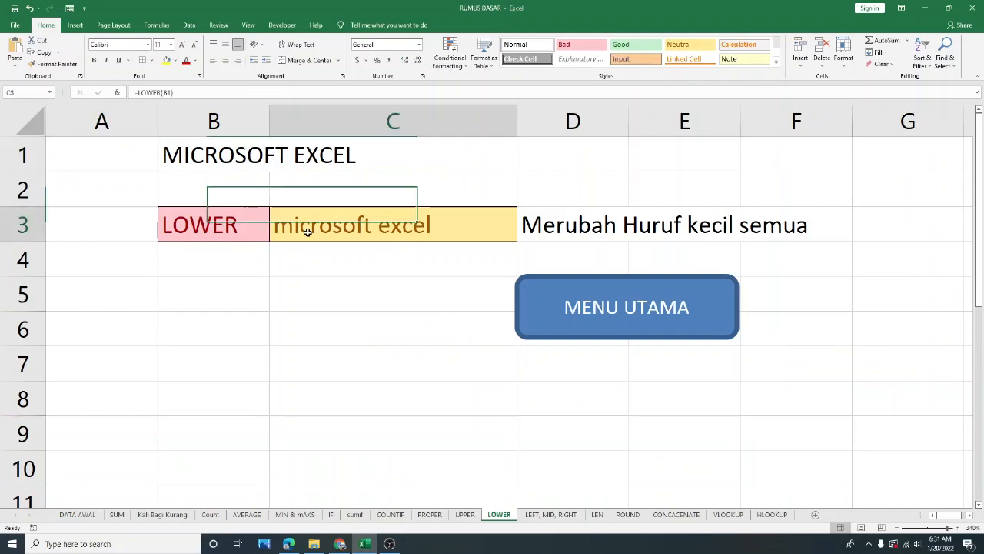
pyautogui.press('Delete')
pyautogui.click(316, 314)
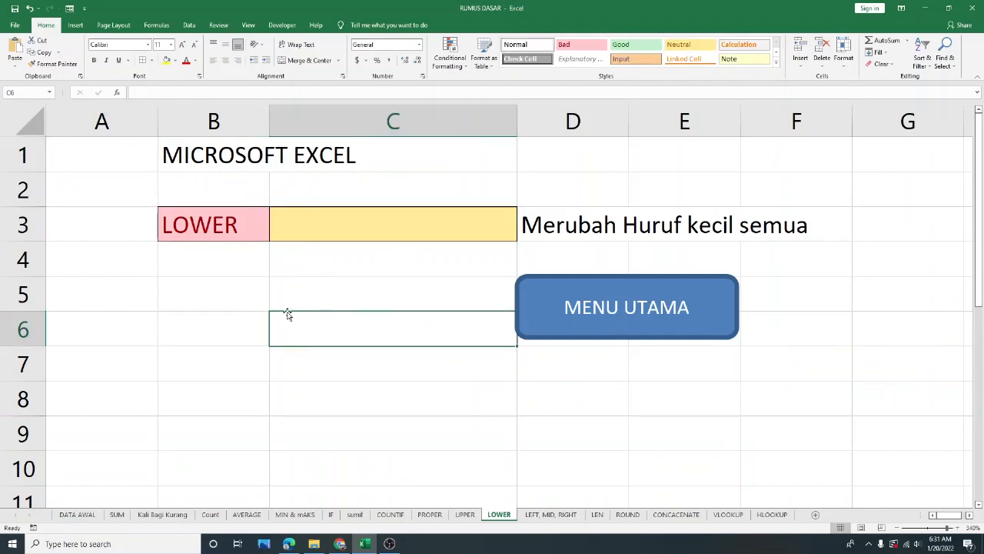
# Step: Enter the formula =LOWER(B1) in cell C3 to convert the text in B1 to lowercase
pyautogui.moveTo(202, 150); pyautogui.dragTo(351, 163)
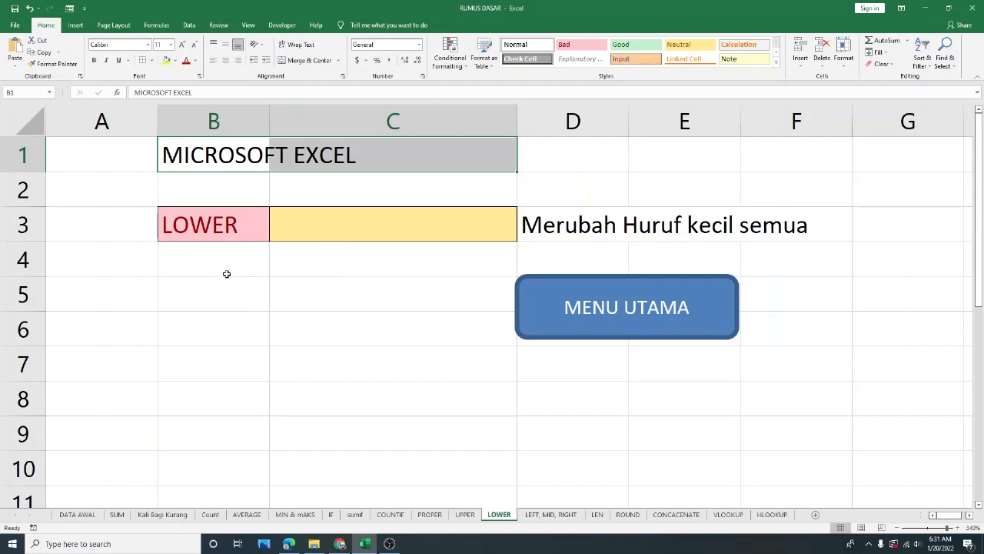
pyautogui.click(299, 226)
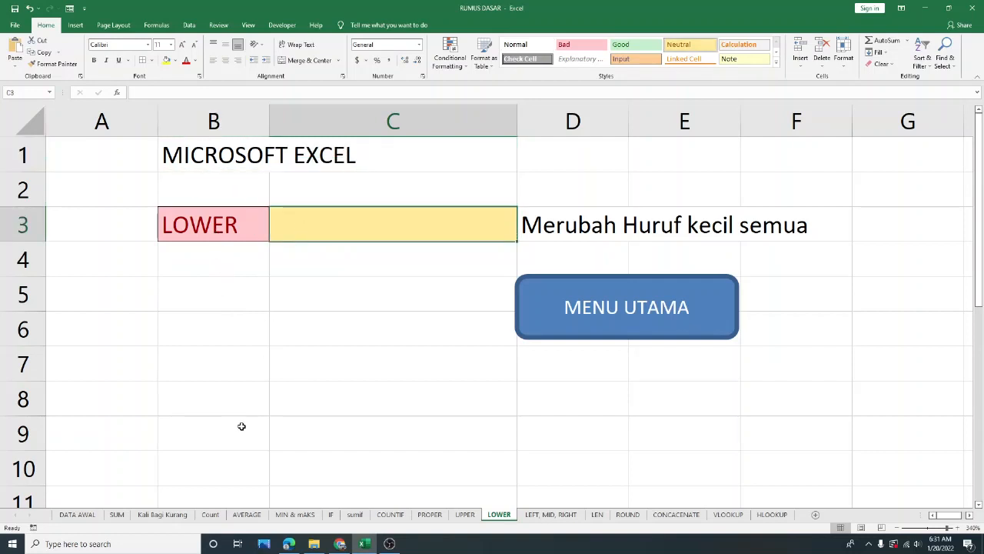
pyautogui.write('=LOWE')
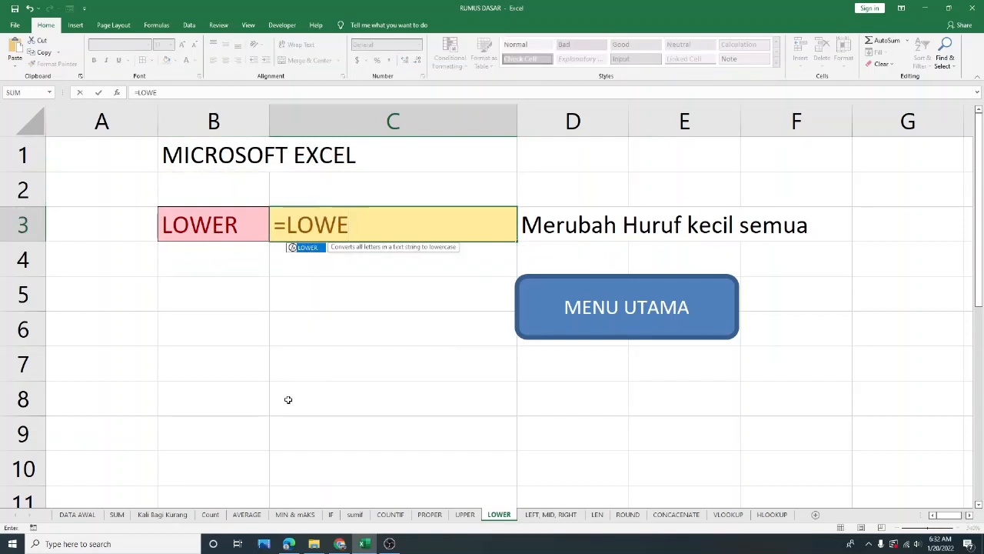
pyautogui.press('Tab')
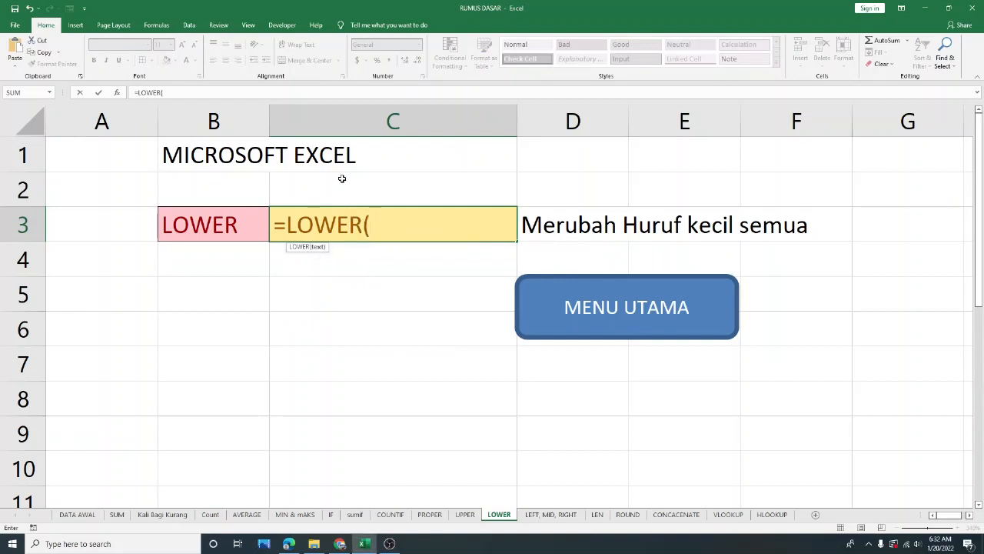
pyautogui.click(219, 157)
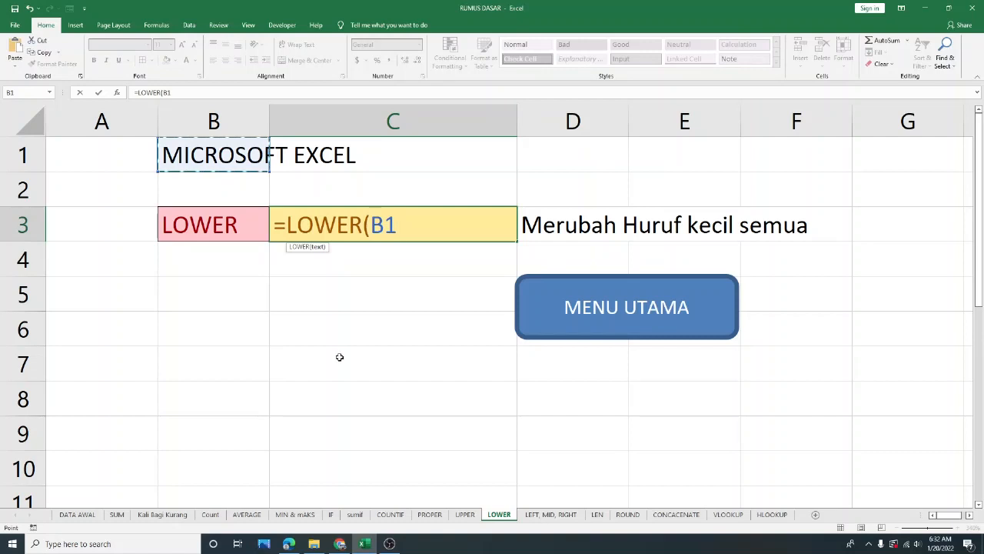
pyautogui.write(')')
pyautogui.press('Return')
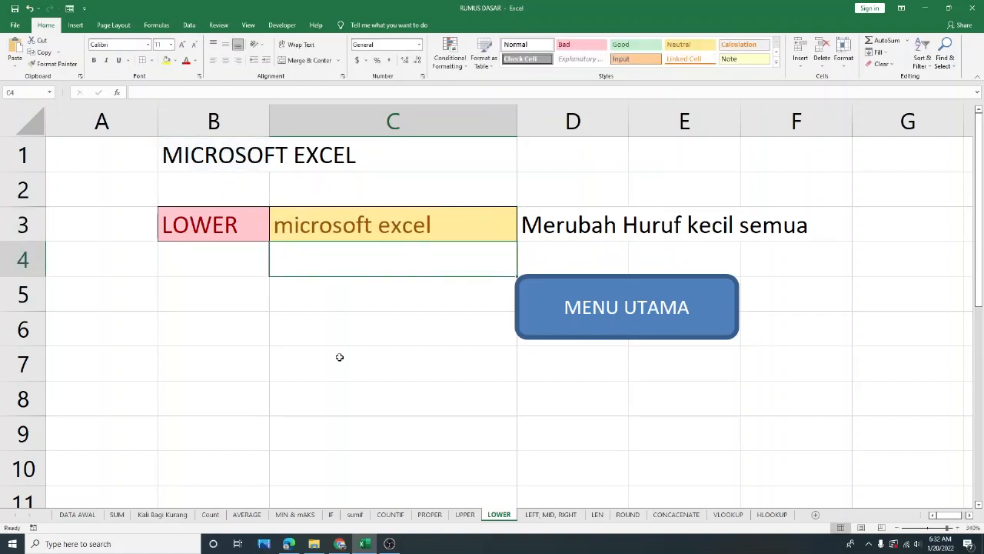
pyautogui.click(456, 349)
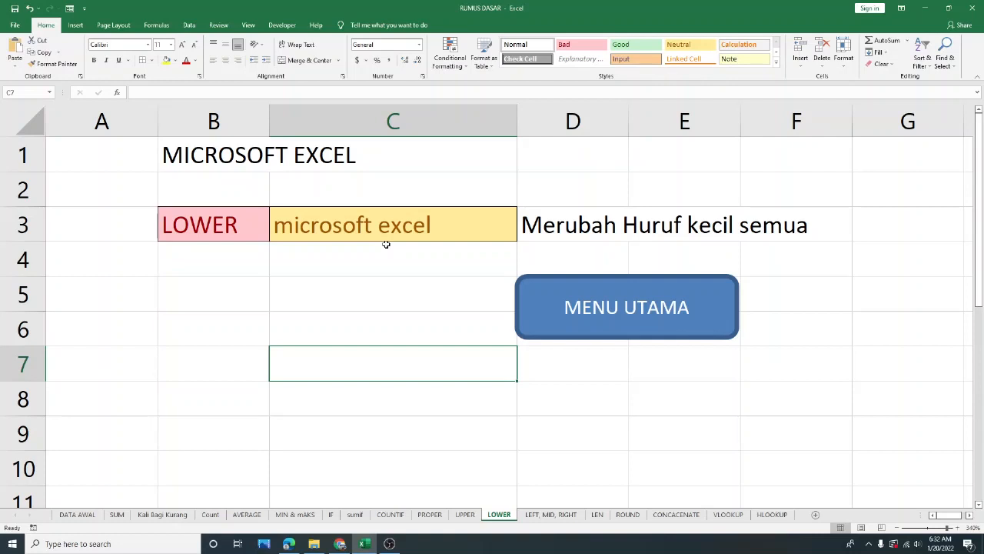
# Step: Return to the DATA AWAL sheet and apply the Bad cell style to the LOWER description in C12
pyautogui.click(640, 307)
pyautogui.click(282, 337)
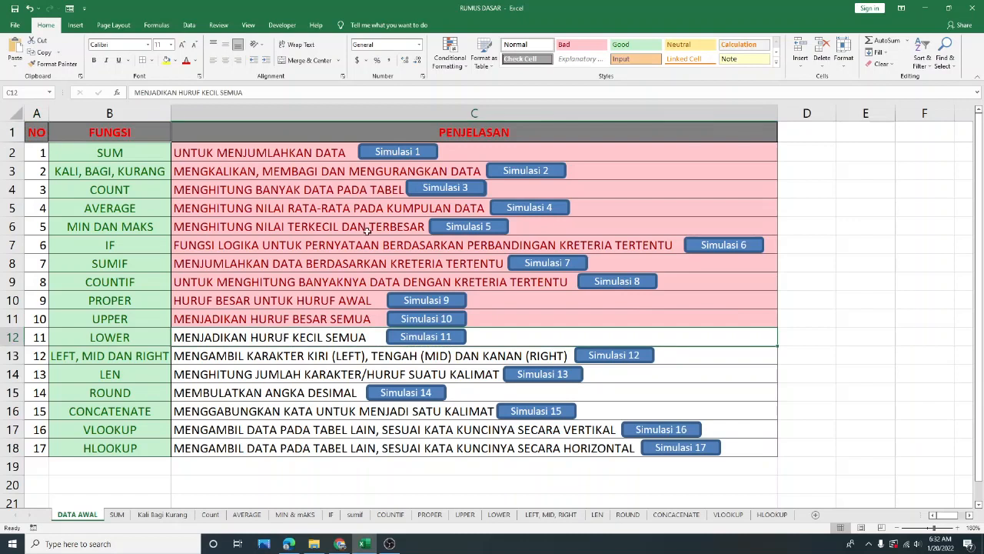
pyautogui.click(559, 43)
pyautogui.click(289, 353)
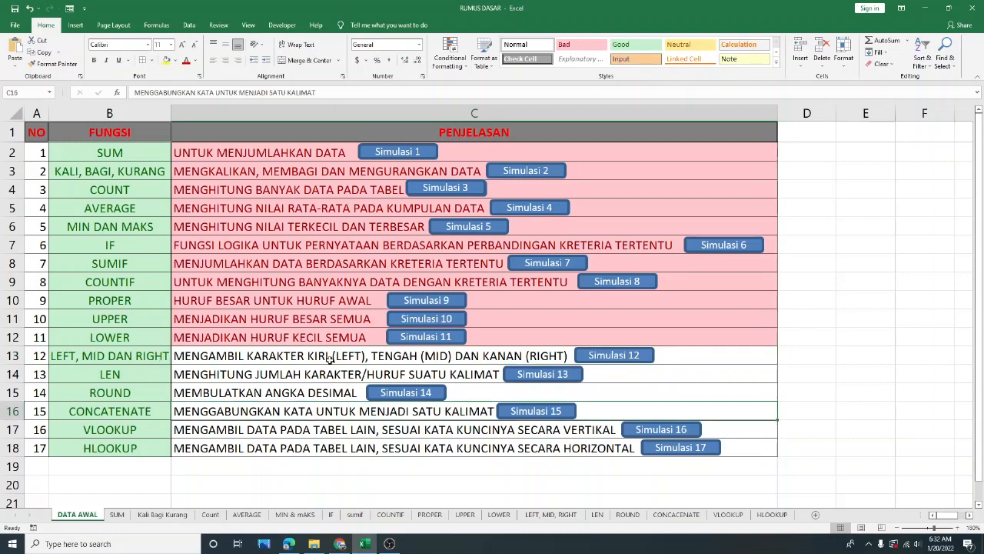
# Step: Open the LEFT, MID, RIGHT simulation (Simulasi 12) and clear the result cells B4:D4
pyautogui.click(614, 355)
pyautogui.press('Delete')
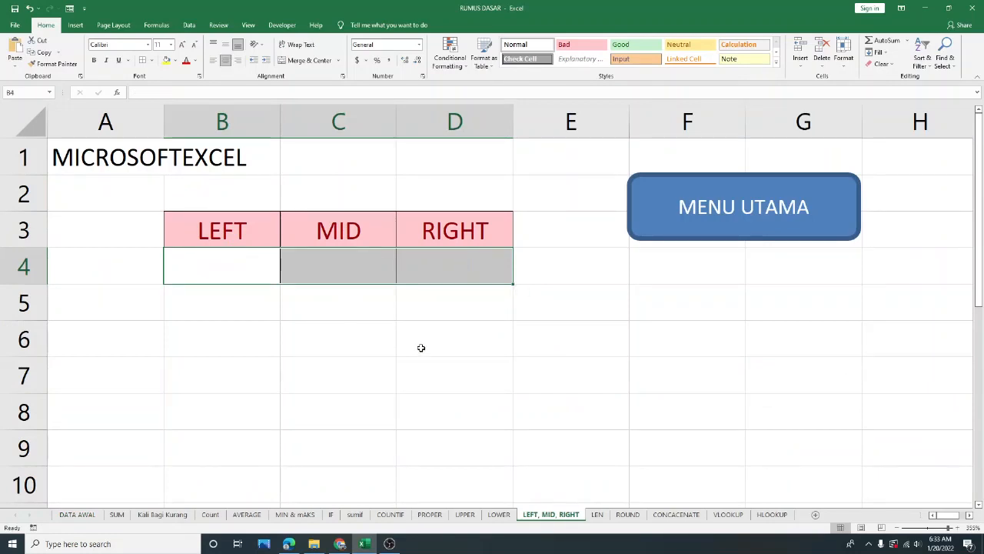
pyautogui.click(421, 348)
pyautogui.click(365, 364)
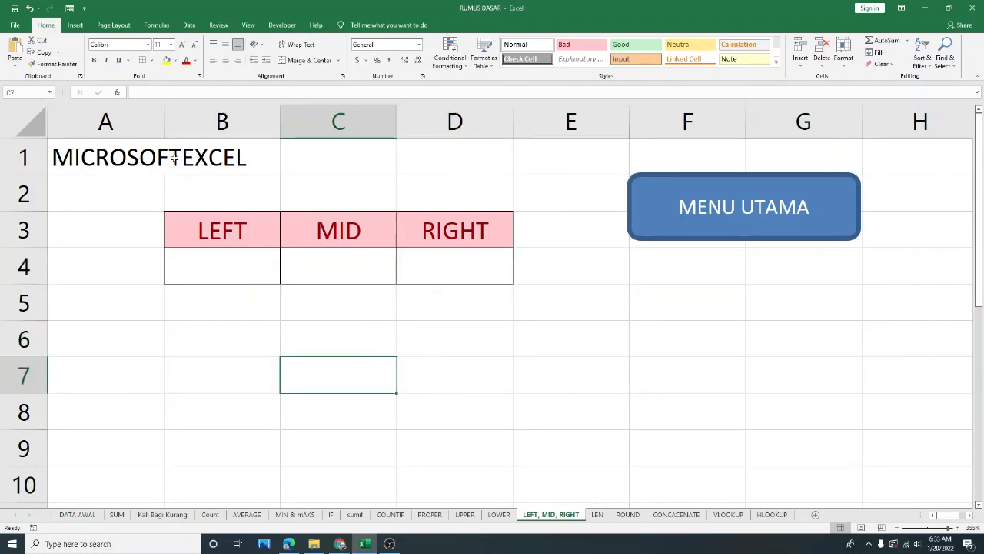
pyautogui.click(89, 157)
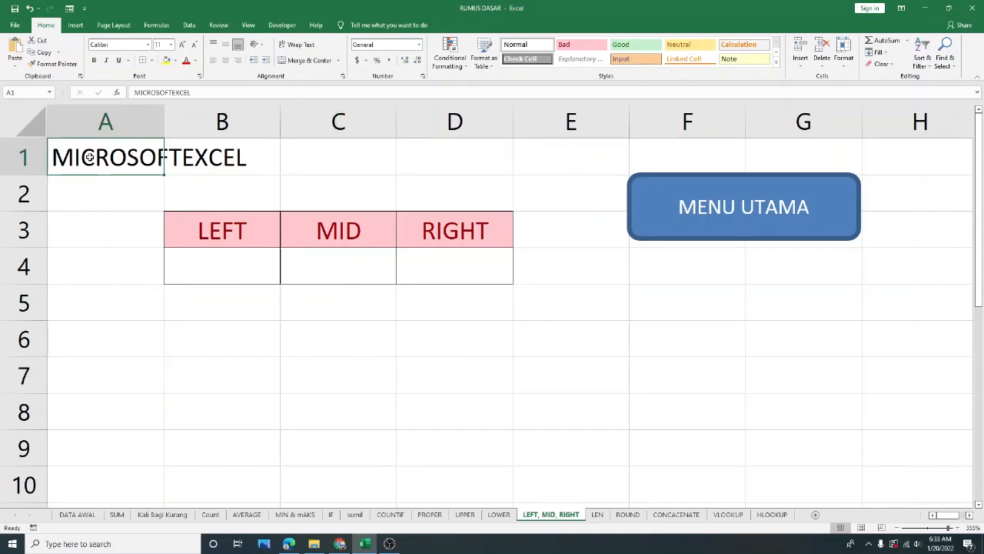
pyautogui.click(86, 197)
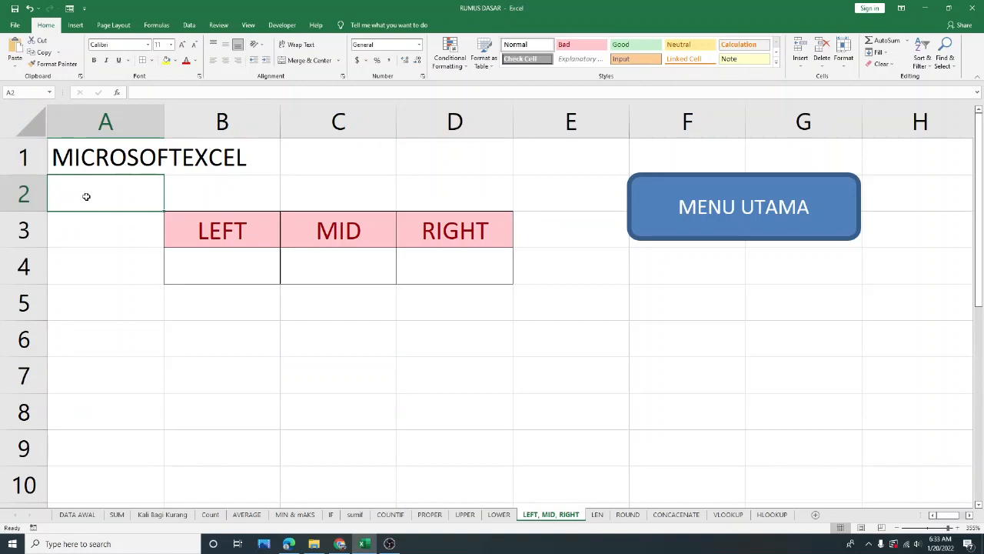
pyautogui.click(223, 272)
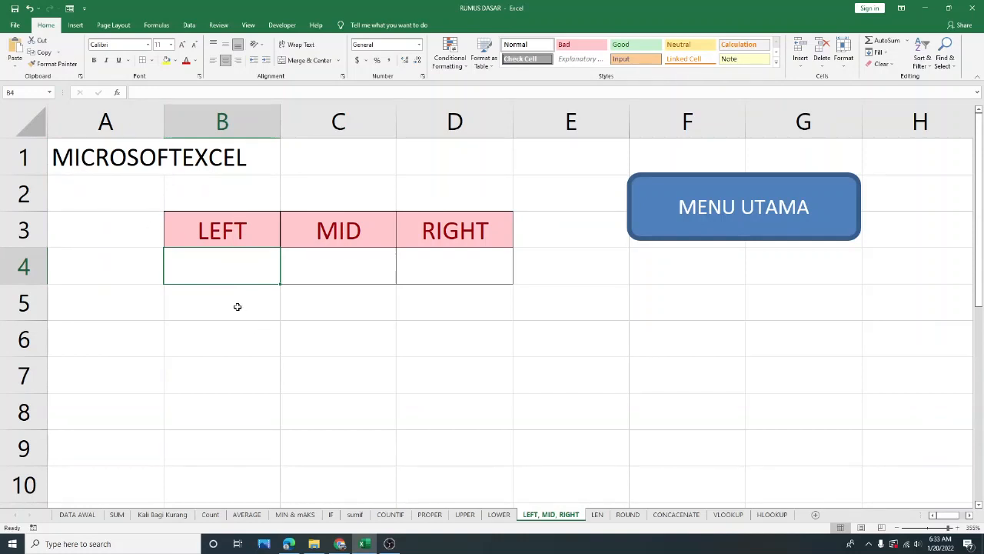
pyautogui.click(228, 223)
pyautogui.click(228, 265)
pyautogui.click(355, 227)
pyautogui.click(422, 244)
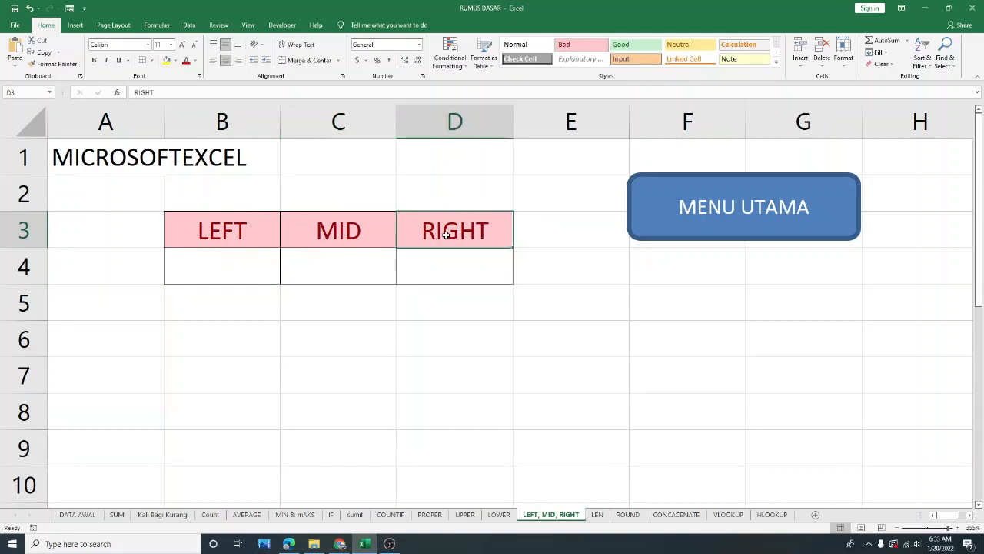
# Step: Enter the formula =LEFT(A1,3) in cell B4 to extract the first three characters of the text in A1
pyautogui.click(255, 264)
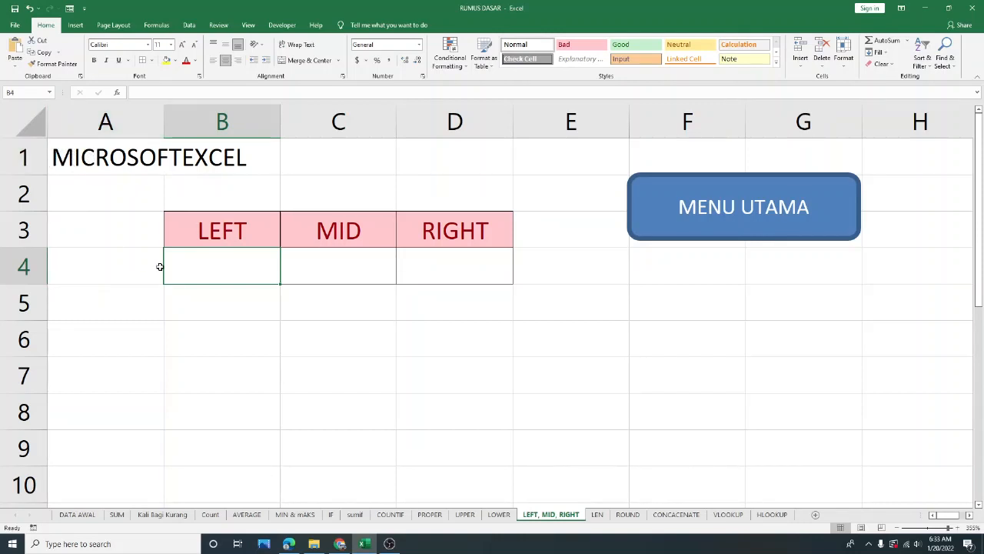
pyautogui.write('=')
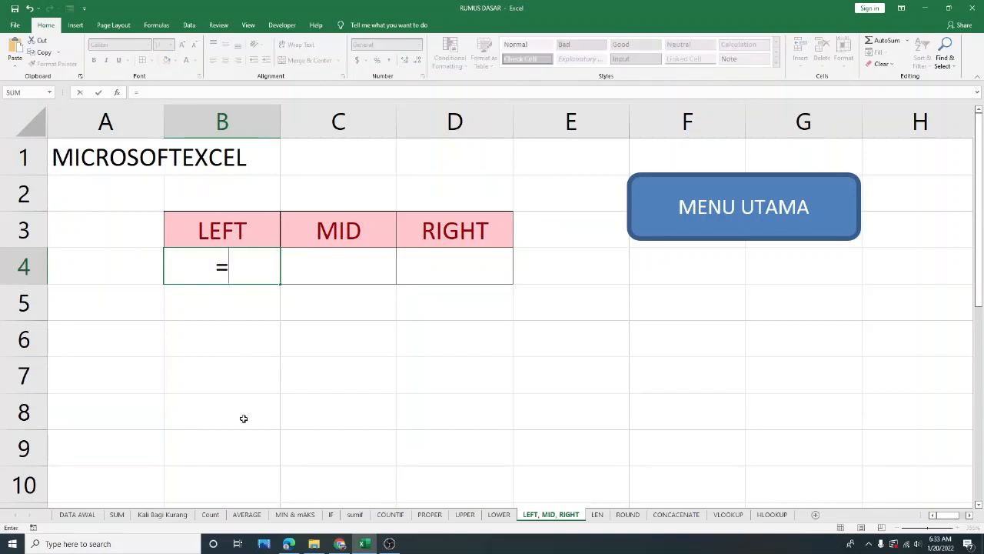
pyautogui.write('LEFT')
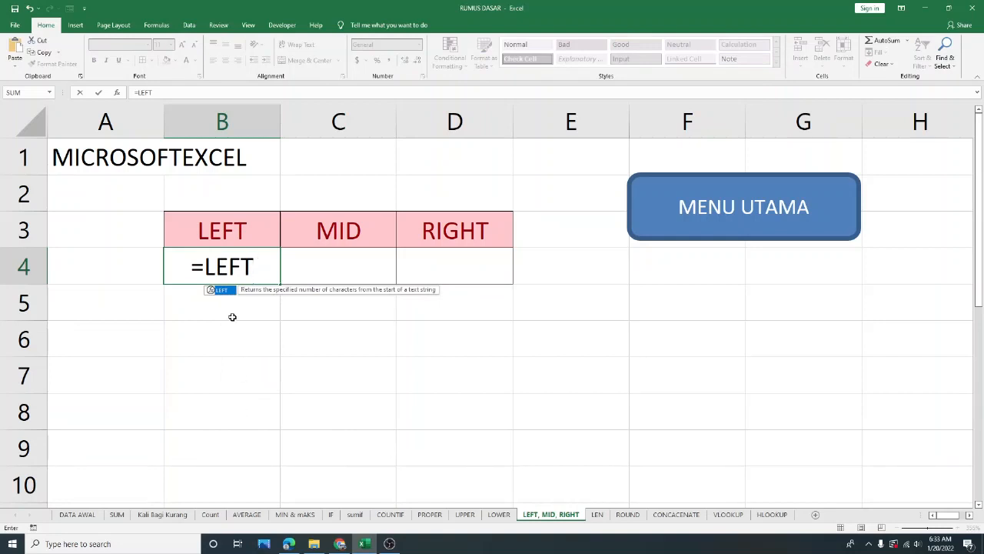
pyautogui.doubleClick(219, 289)
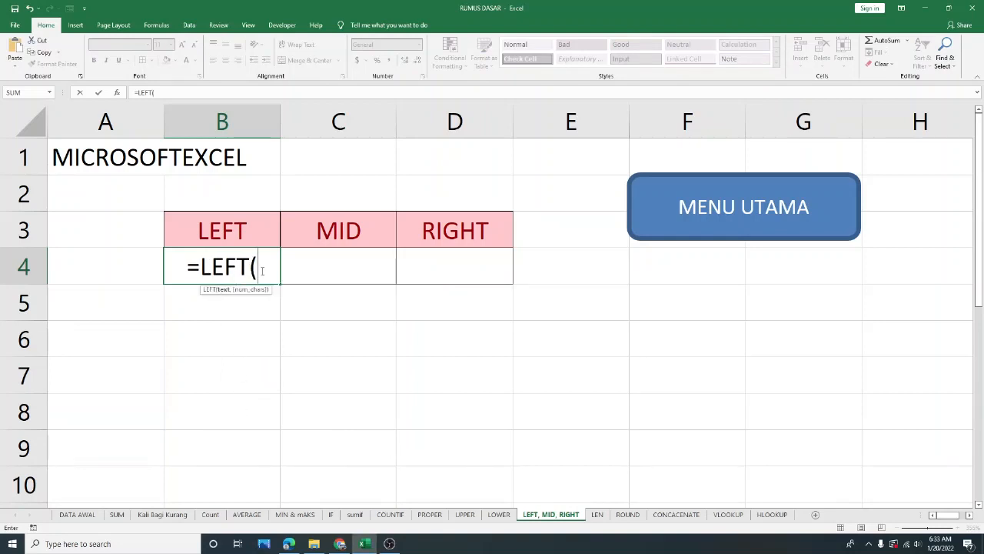
pyautogui.click(70, 156)
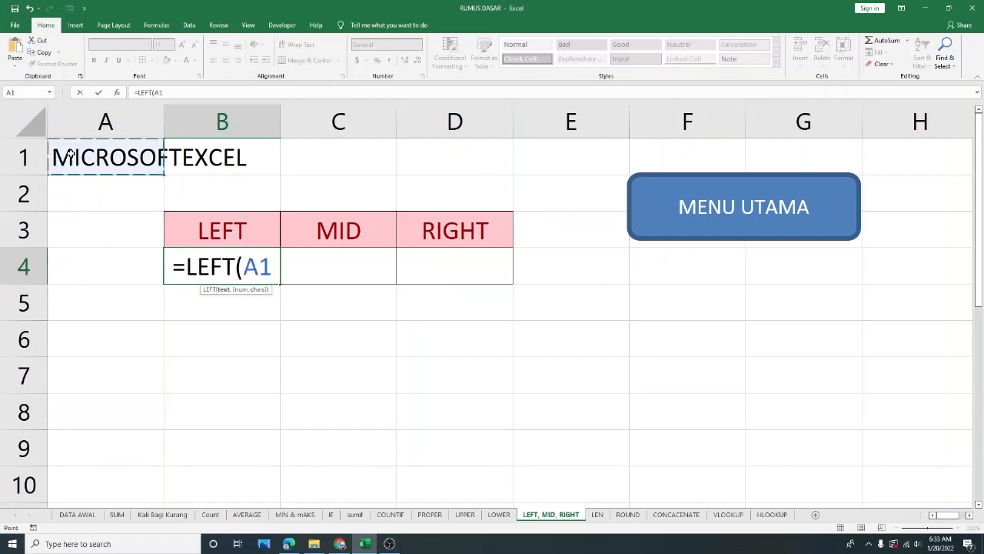
pyautogui.write(',')
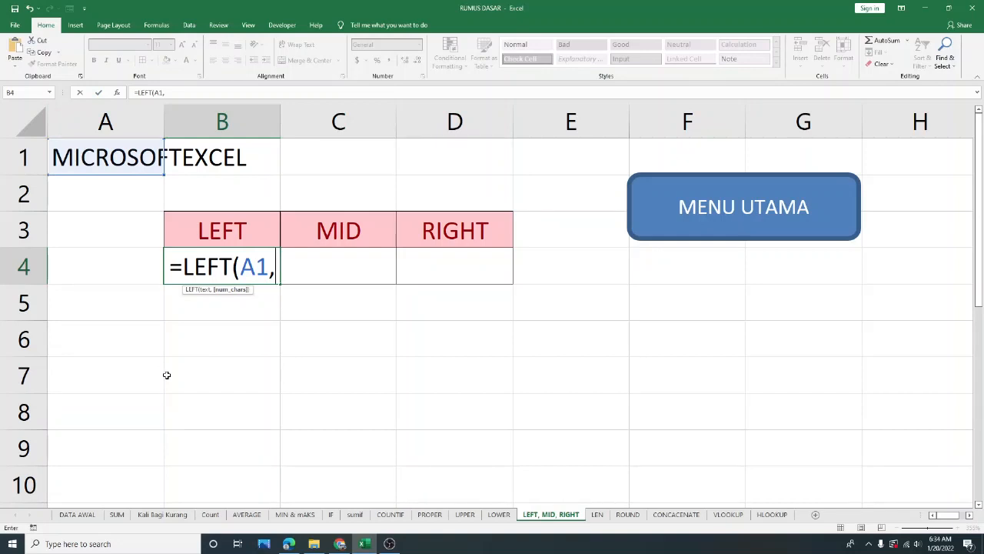
pyautogui.write('3)')
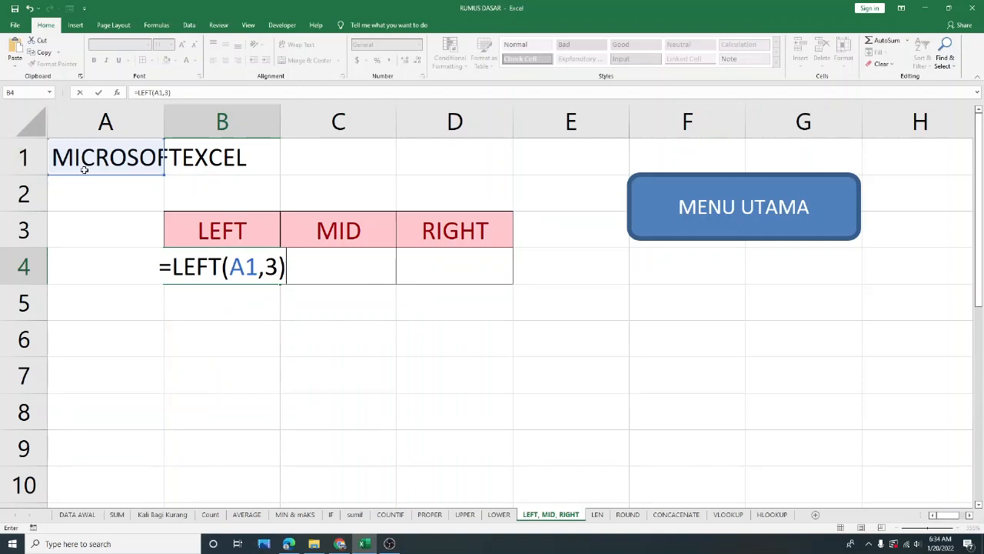
pyautogui.press('Return')
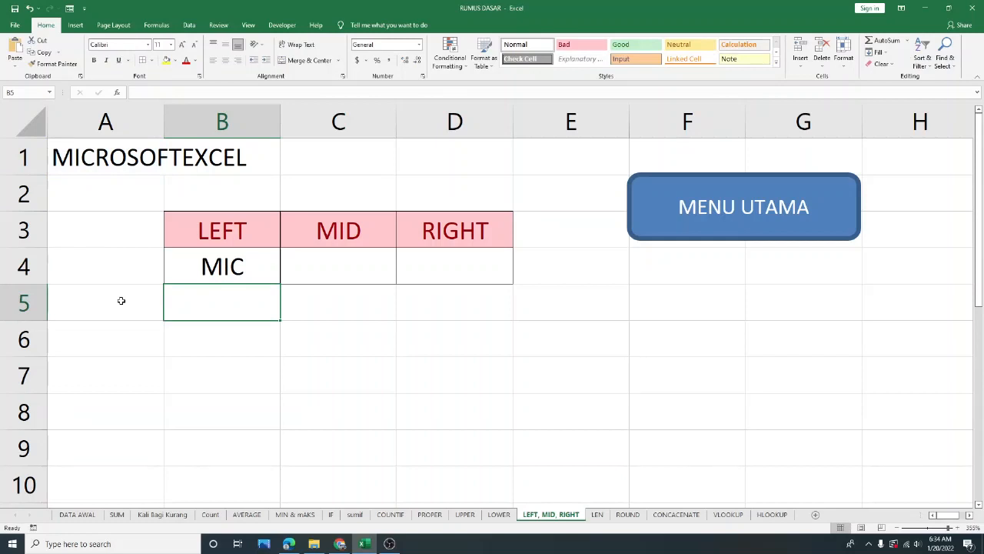
pyautogui.click(243, 271)
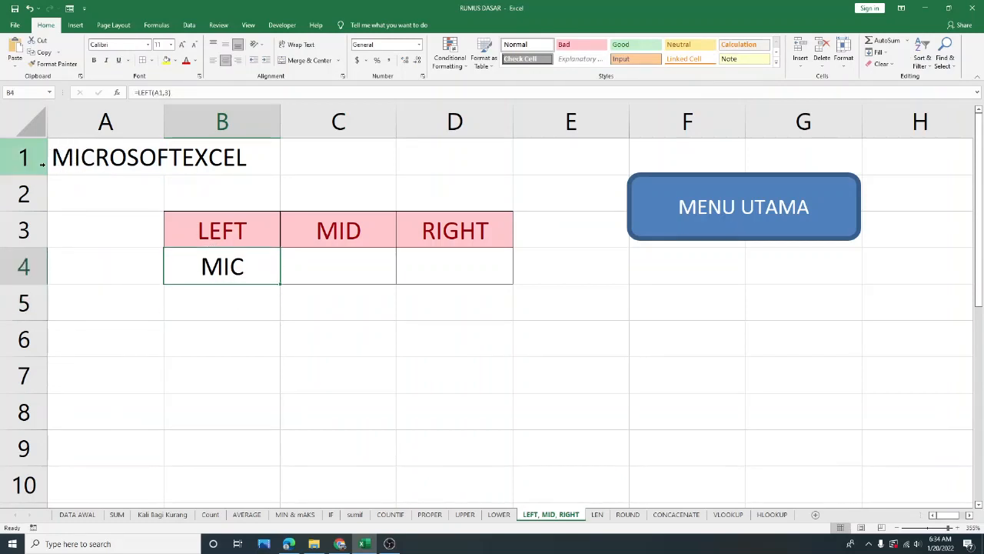
# Step: Enter the formula =MID(A1,6,3) in cell C4 to extract three characters of A1 starting from the sixth
pyautogui.click(344, 271)
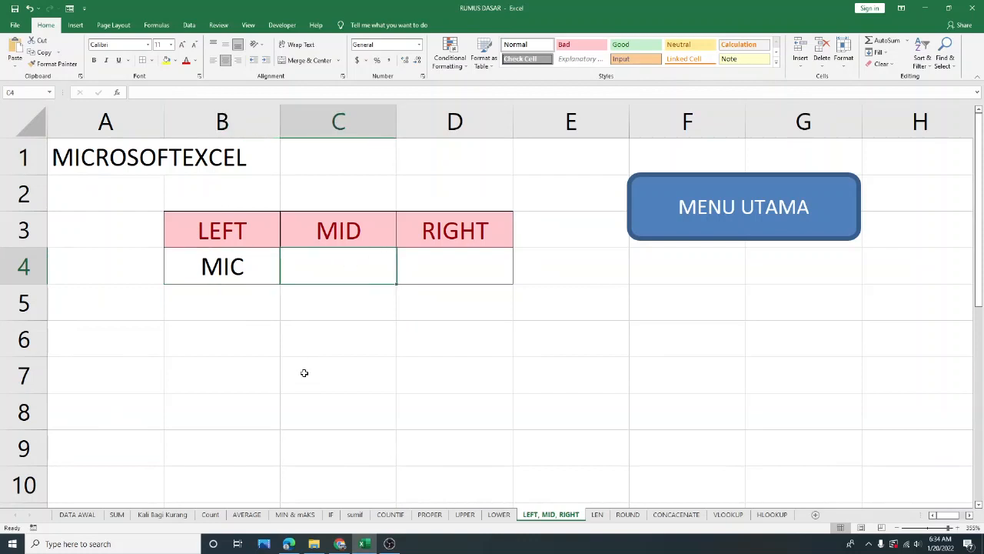
pyautogui.write('=')
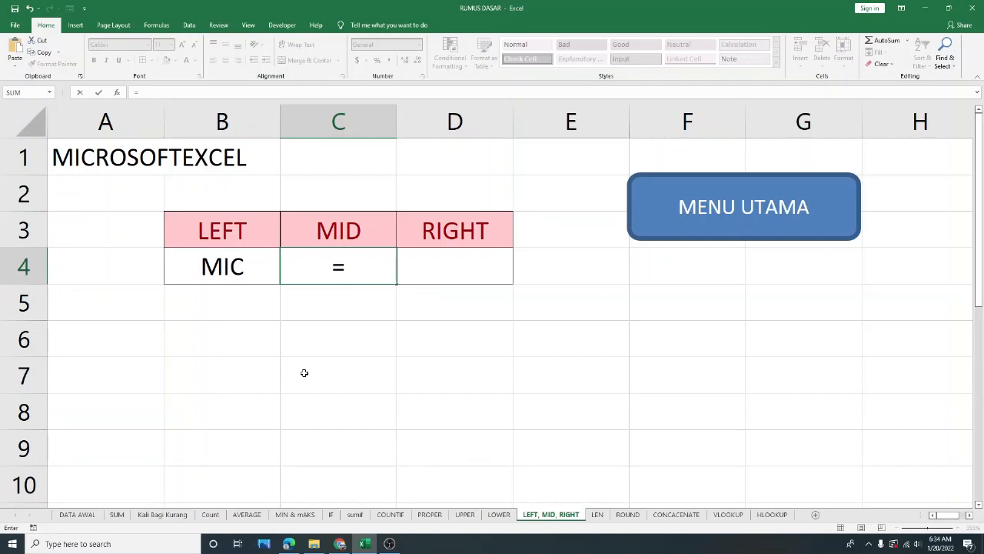
pyautogui.write('MID(')
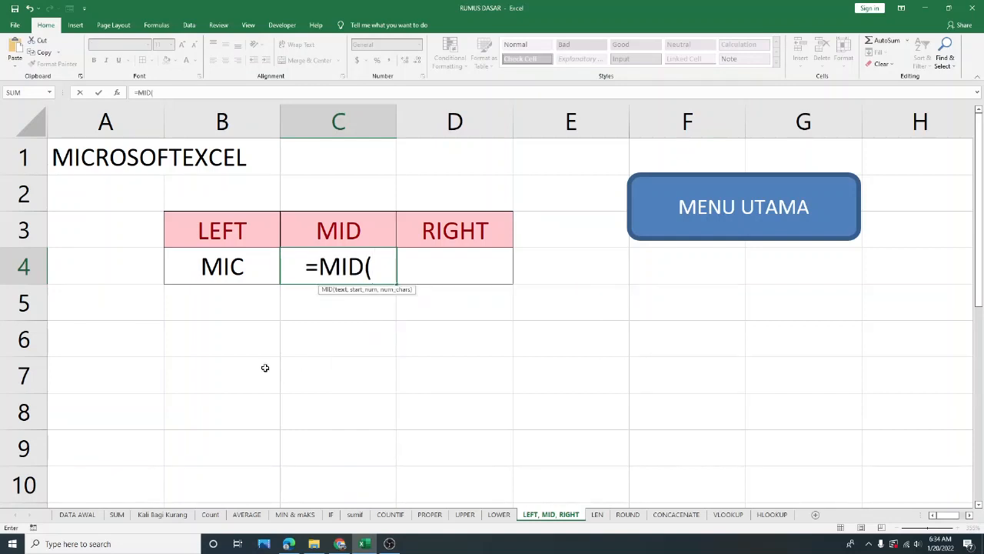
pyautogui.click(69, 156)
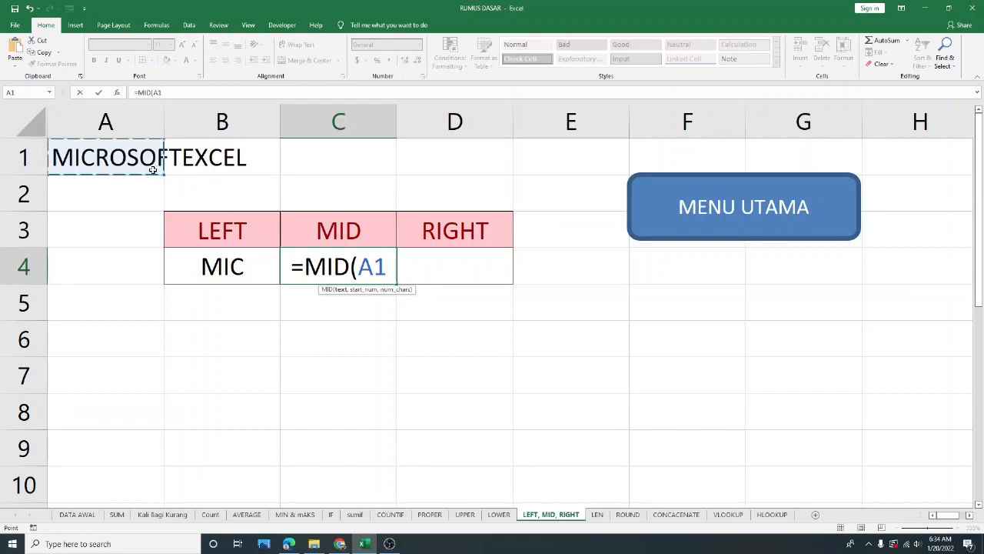
pyautogui.write(',')
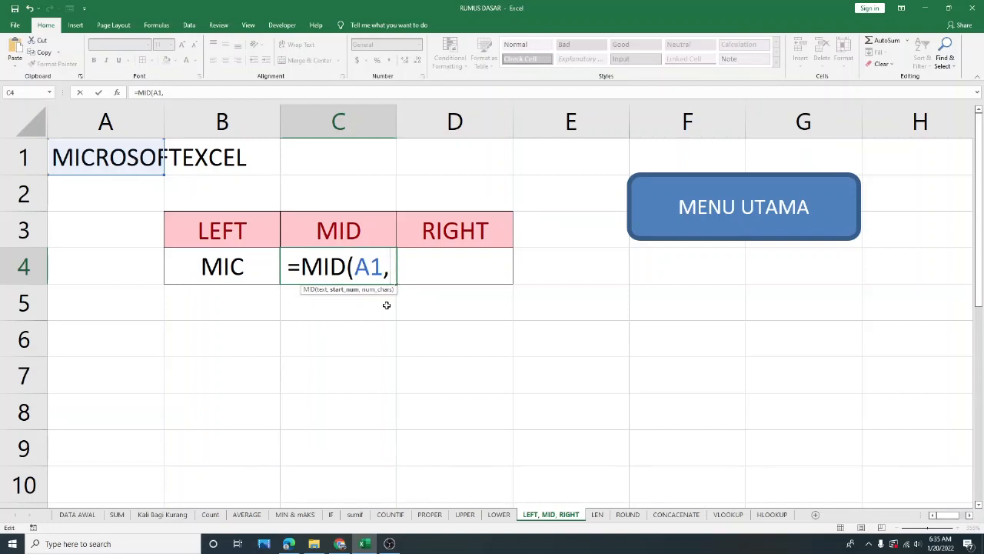
pyautogui.write('6')
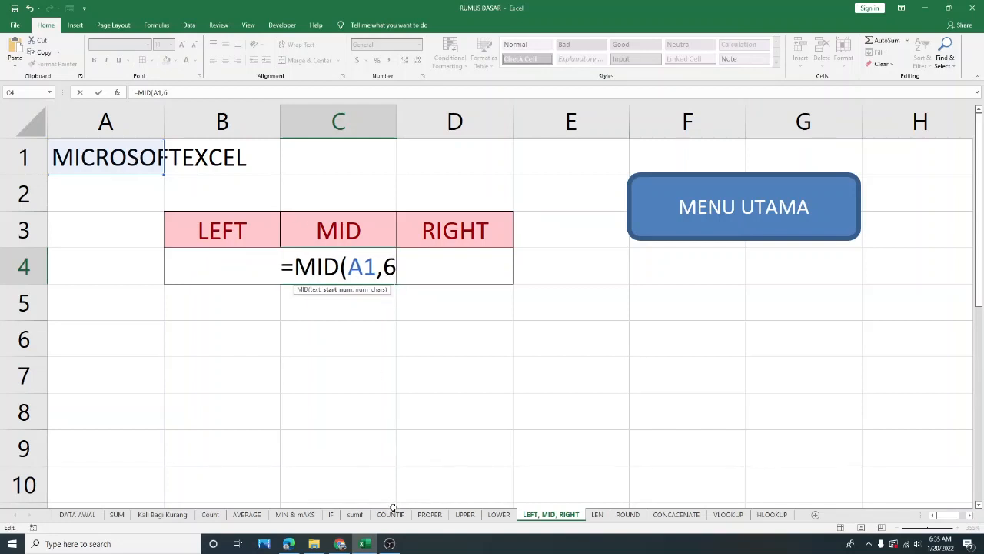
pyautogui.write(',')
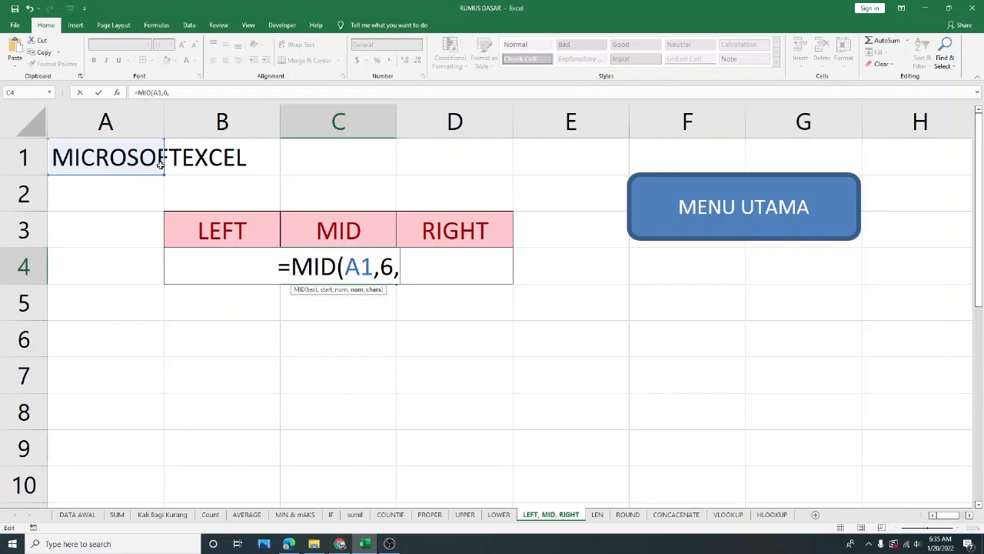
pyautogui.write('3')
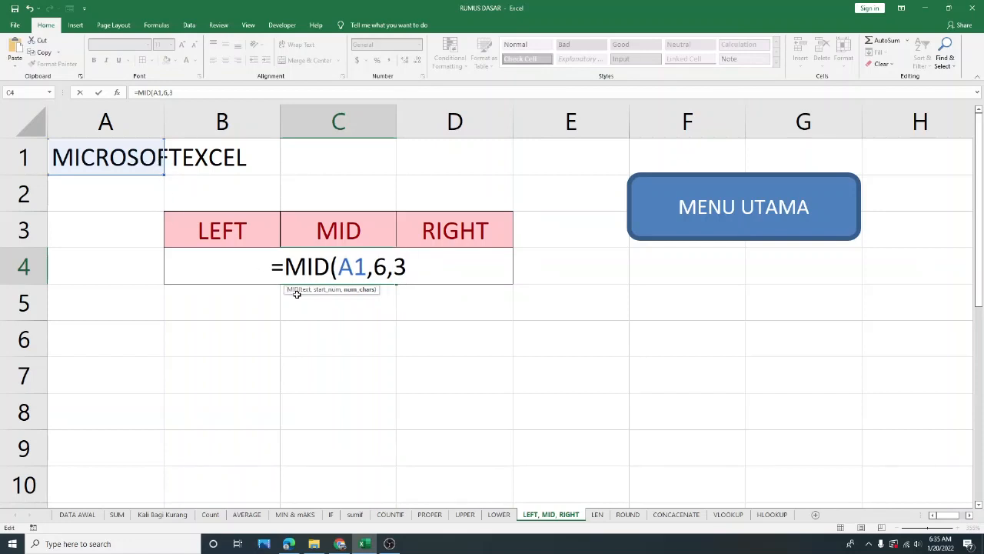
pyautogui.write(')')
pyautogui.press('Return')
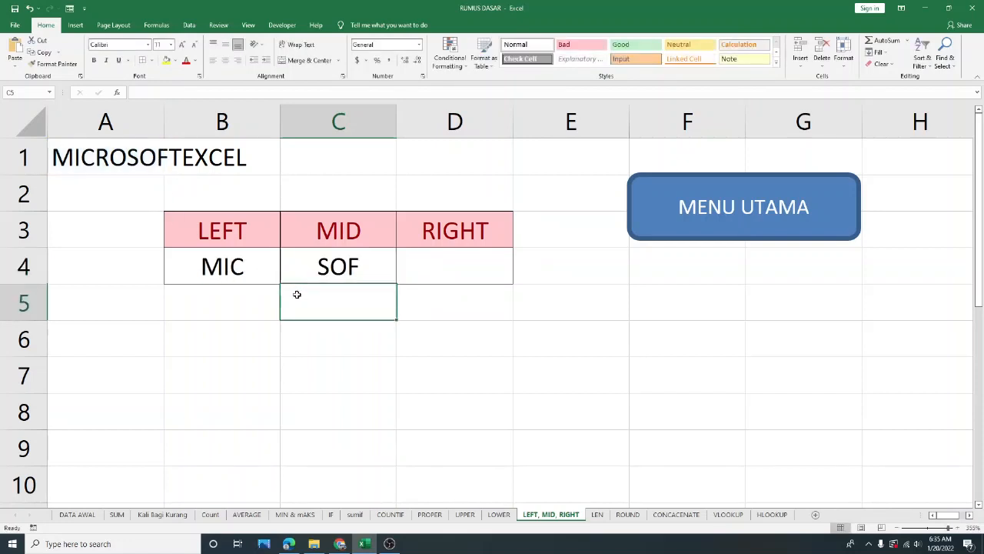
# Step: Change the start position in the MID formula of cell C4 to 5
pyautogui.click(372, 261)
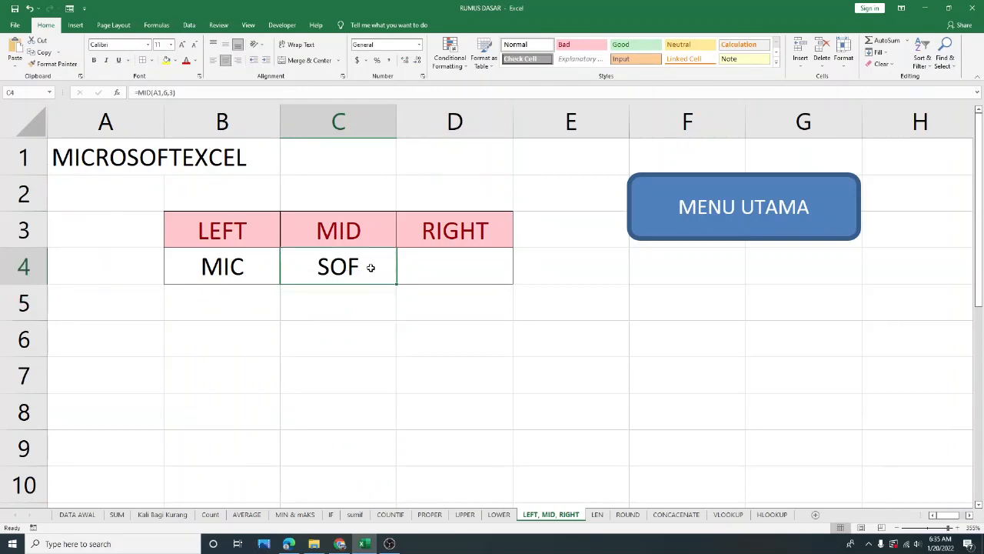
pyautogui.doubleClick(370, 267)
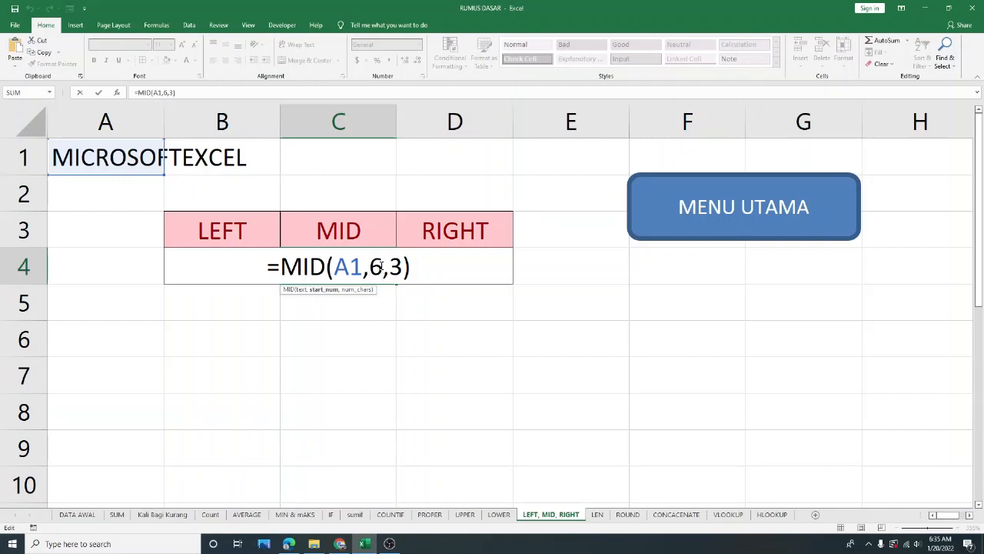
pyautogui.press('Delete')
pyautogui.write('5')
pyautogui.press('Return')
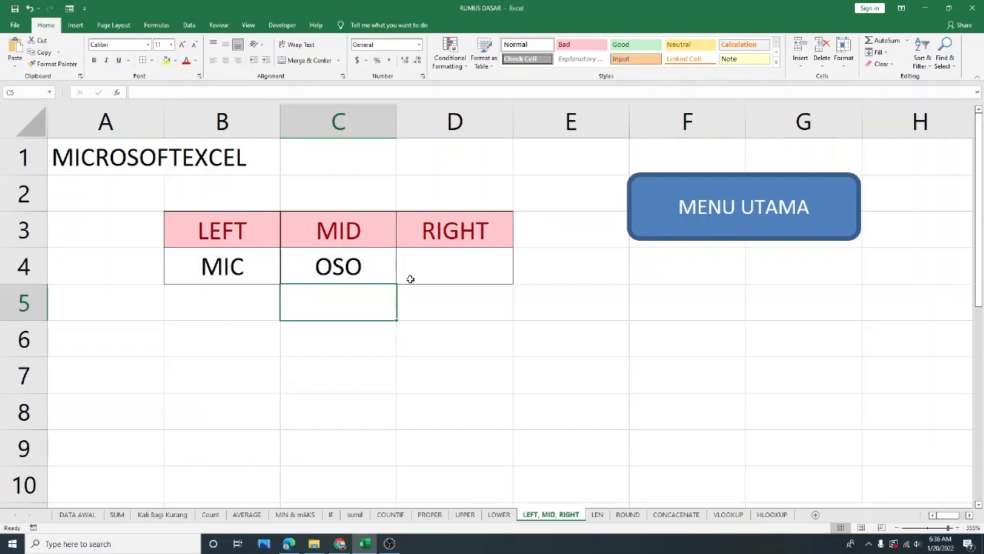
# Step: Enter the formula =RIGHT(A1,3) in cell D4 to extract the last three characters of the text in A1
pyautogui.click(462, 272)
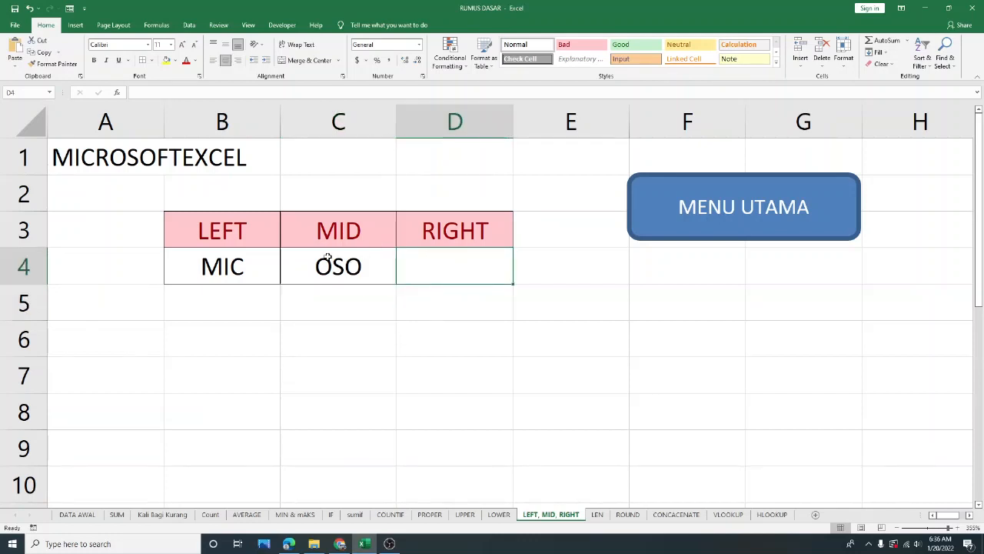
pyautogui.click(235, 261)
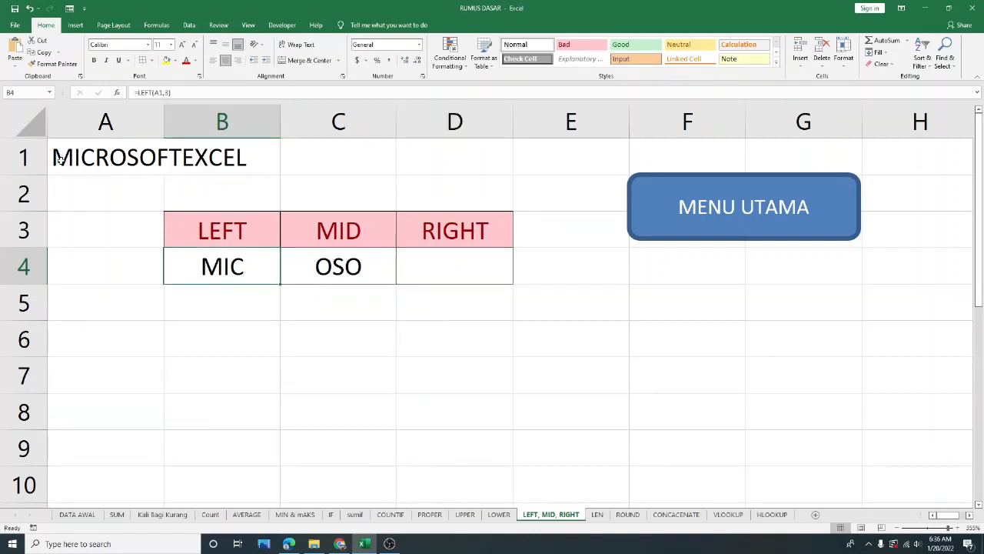
pyautogui.click(240, 152)
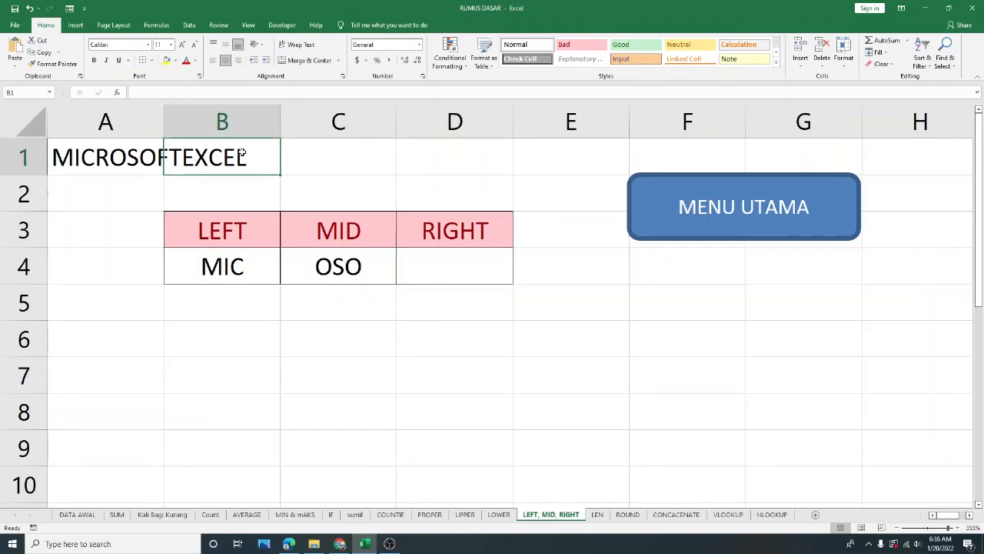
pyautogui.click(472, 268)
pyautogui.write('=RIGHT')
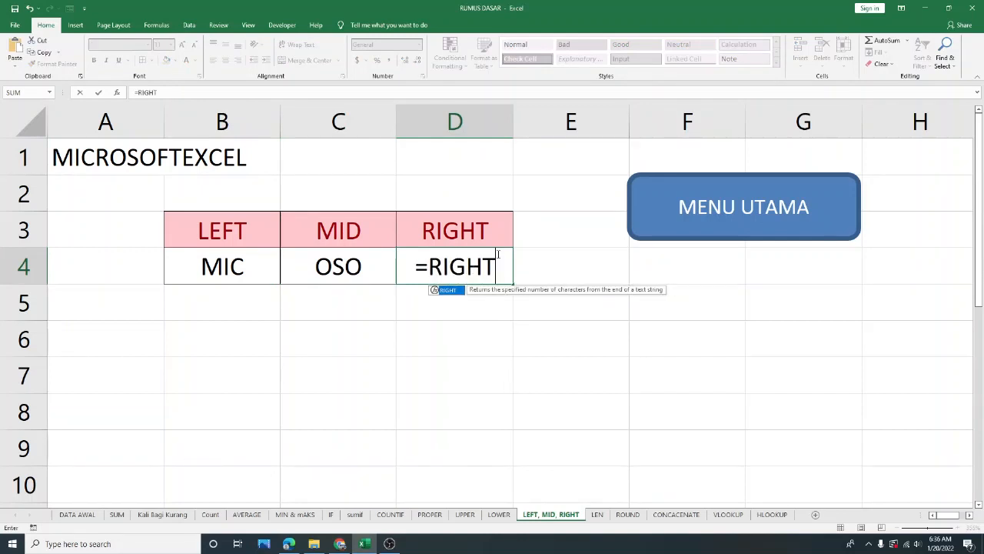
pyautogui.doubleClick(450, 291)
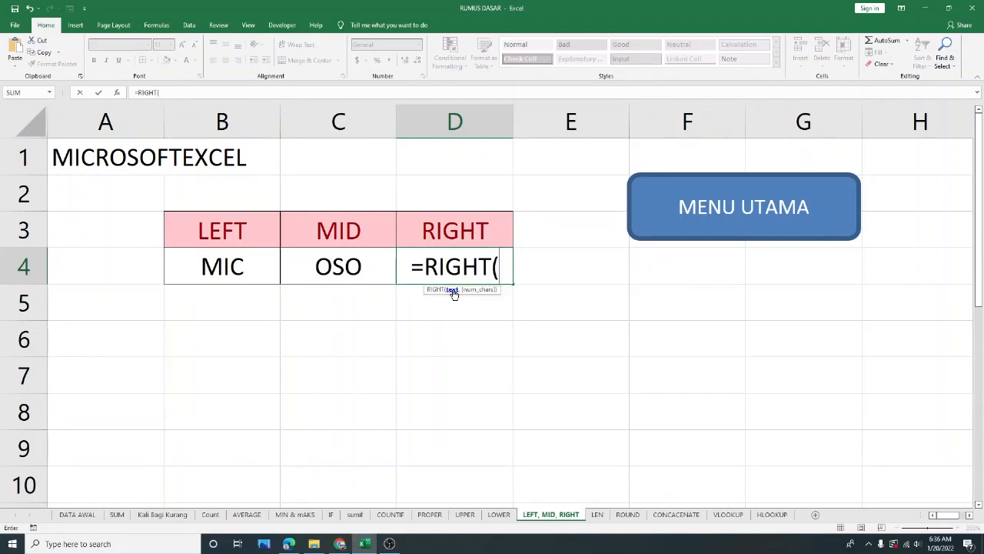
pyautogui.click(119, 146)
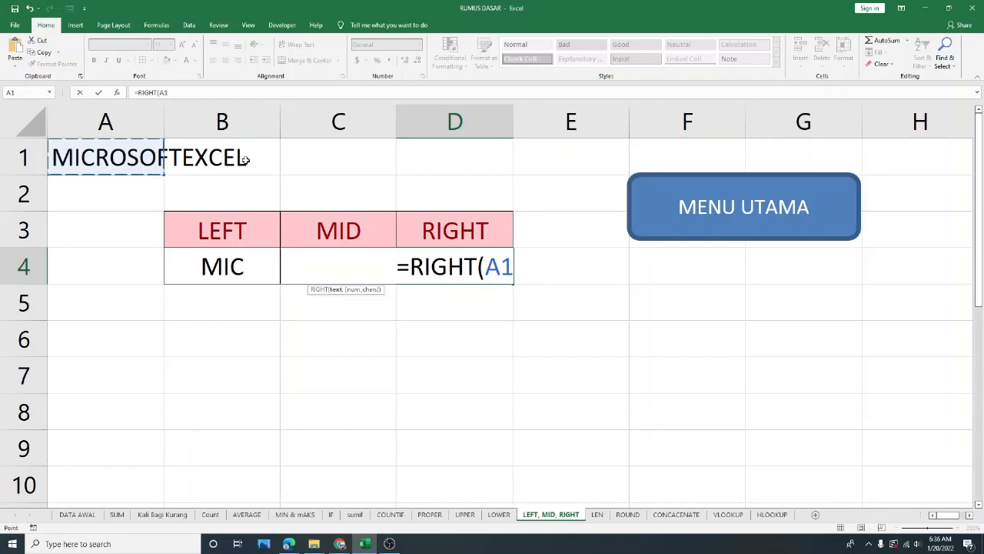
pyautogui.write(',')
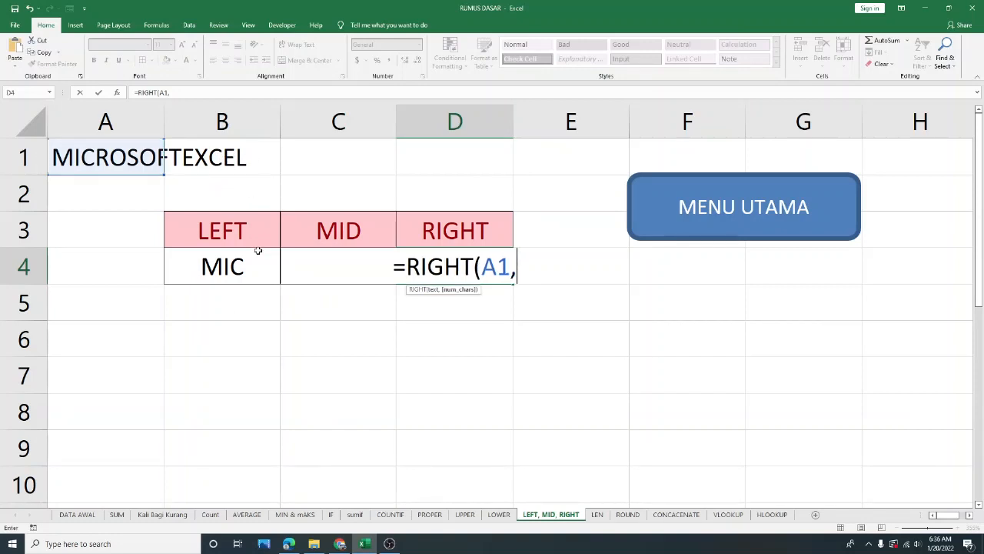
pyautogui.write('3)')
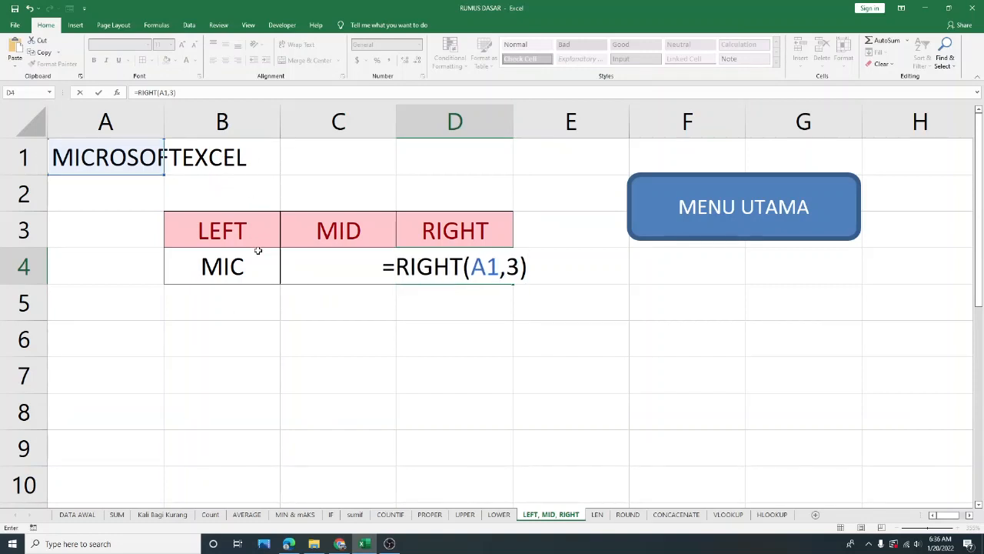
pyautogui.press('Return')
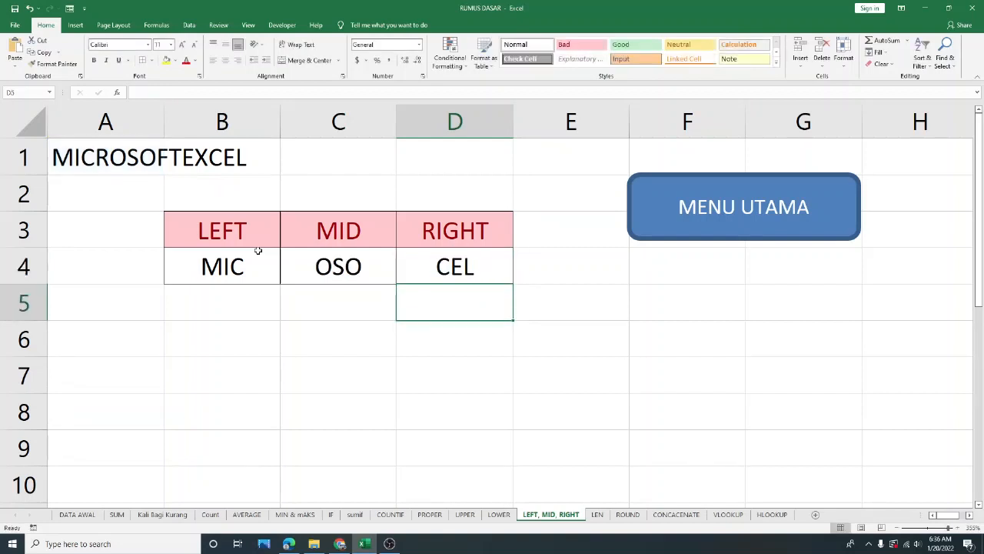
pyautogui.click(477, 275)
pyautogui.click(449, 325)
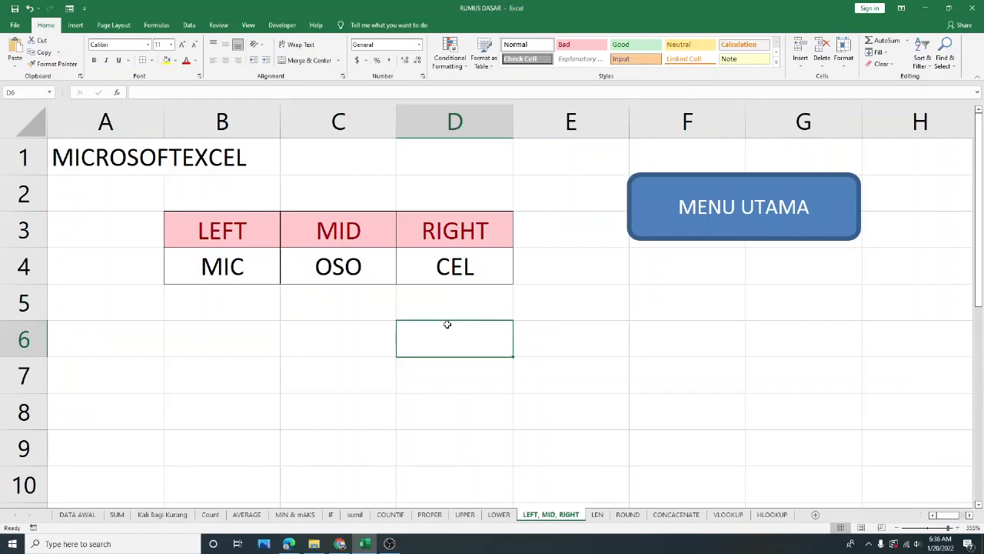
# Step: Return to the DATA AWAL sheet and apply the Bad cell style to the LEFT, MID and RIGHT description in C13
pyautogui.click(738, 205)
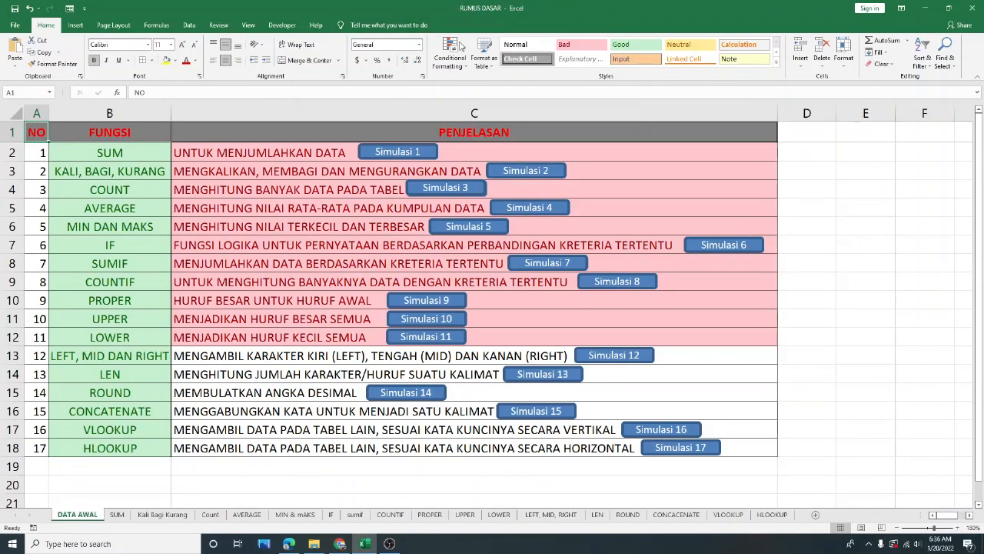
pyautogui.click(214, 359)
pyautogui.click(564, 45)
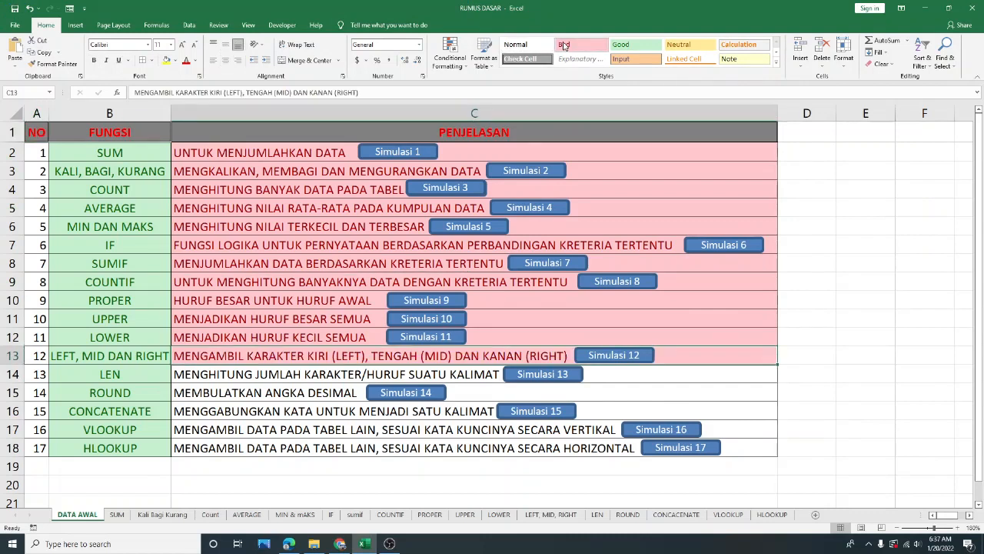
pyautogui.click(277, 406)
# Step: Open the LEN simulation (Simulasi 13) from the function list
pyautogui.click(140, 375)
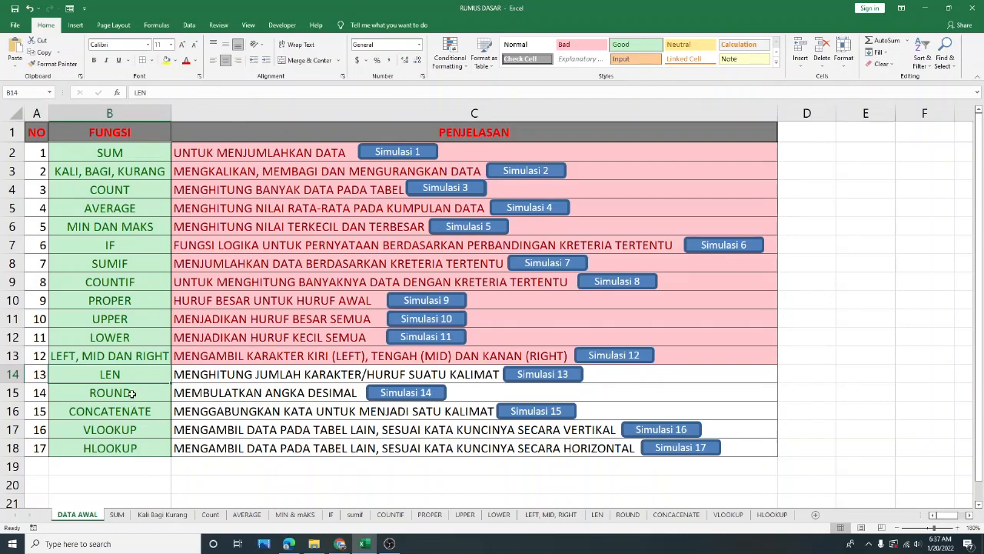
pyautogui.click(74, 411)
pyautogui.click(105, 376)
pyautogui.click(557, 375)
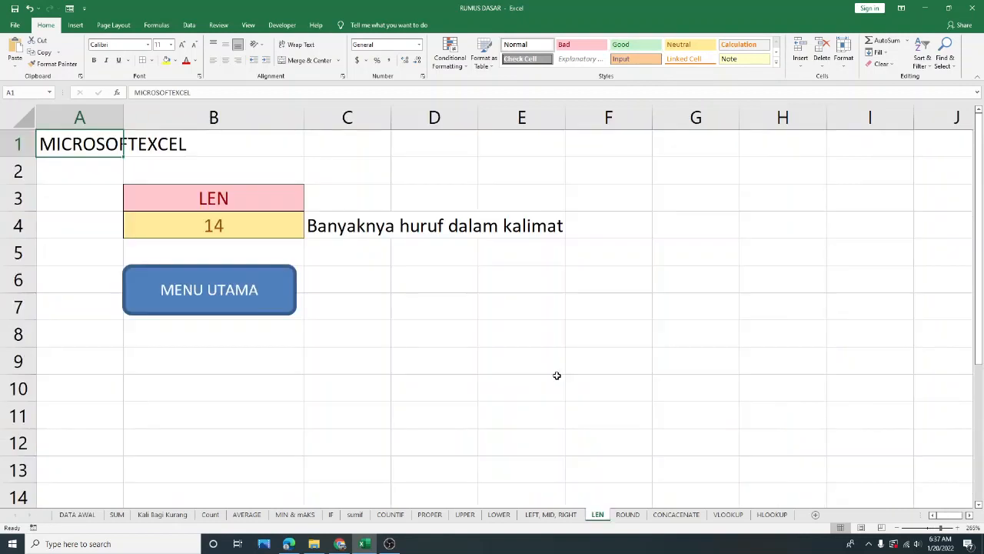
# Step: Clear the existing LEN result from cell B4
pyautogui.click(230, 226)
pyautogui.press('Delete')
pyautogui.click(418, 334)
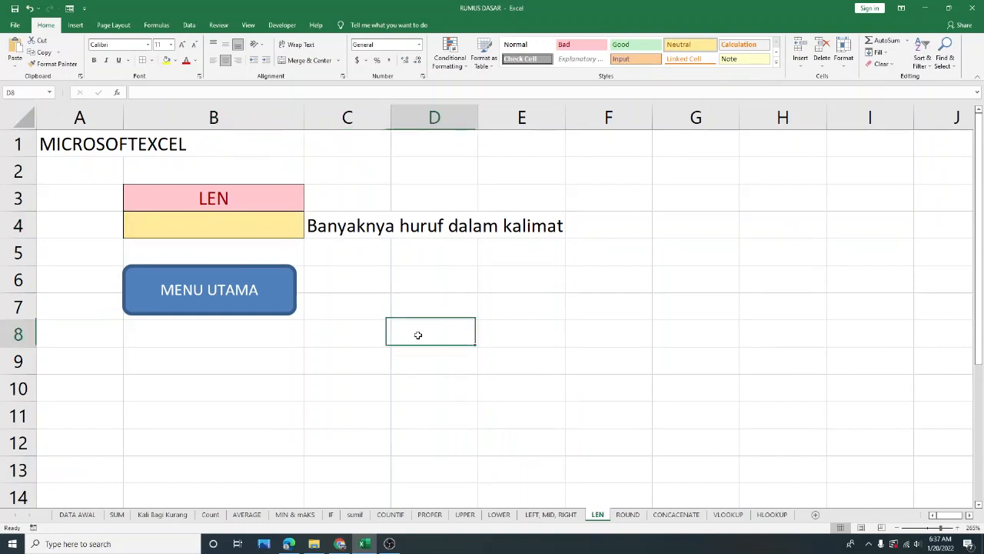
pyautogui.click(65, 148)
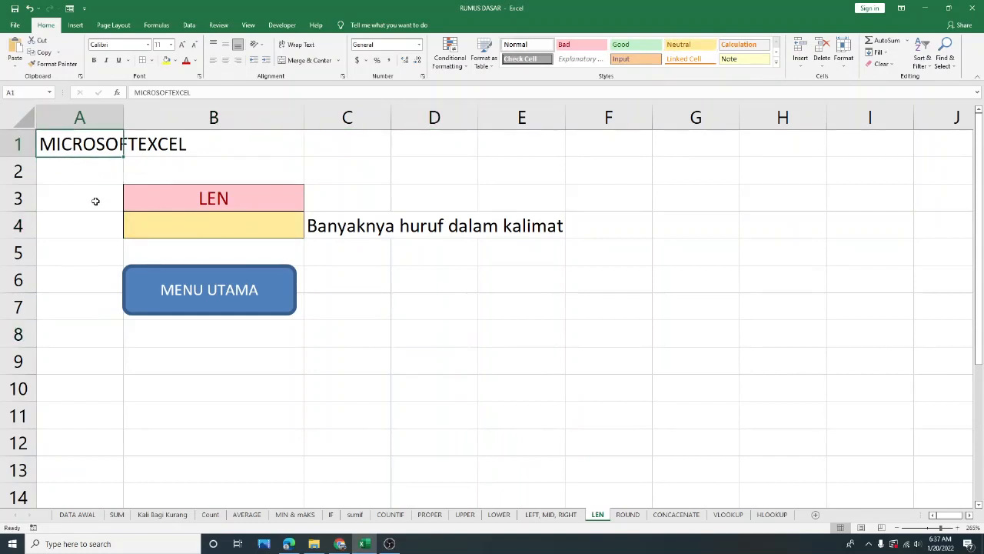
pyautogui.click(64, 176)
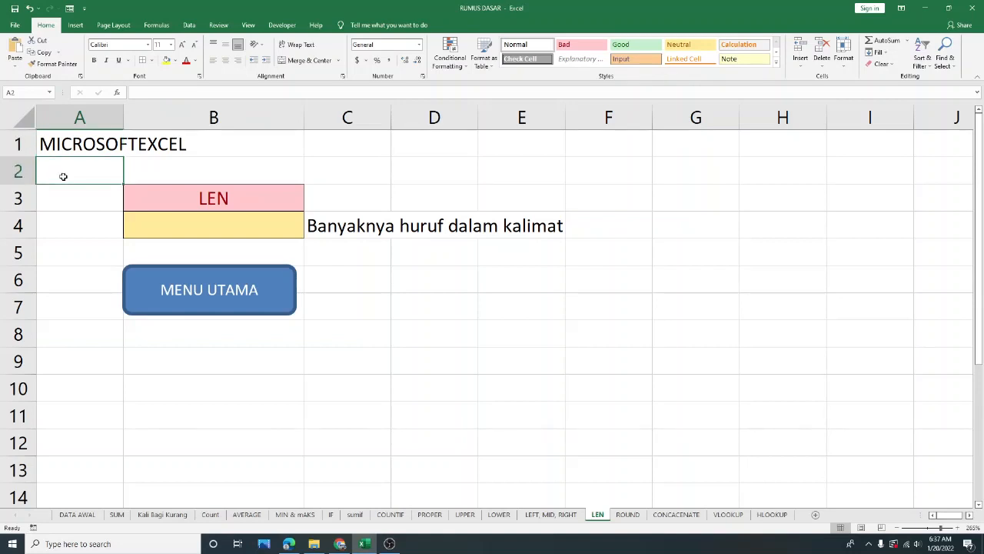
pyautogui.moveTo(53, 143); pyautogui.dragTo(166, 150)
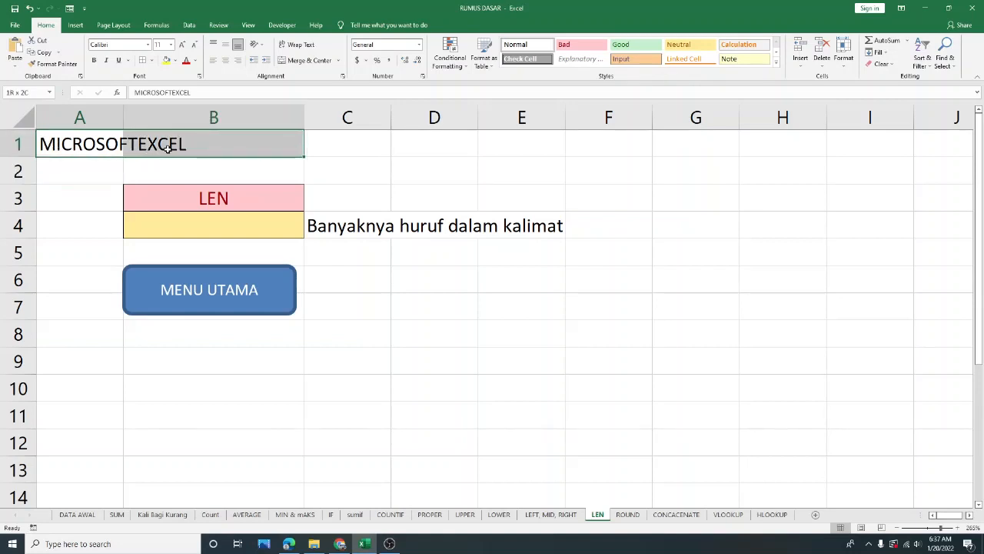
pyautogui.click(100, 182)
pyautogui.click(88, 149)
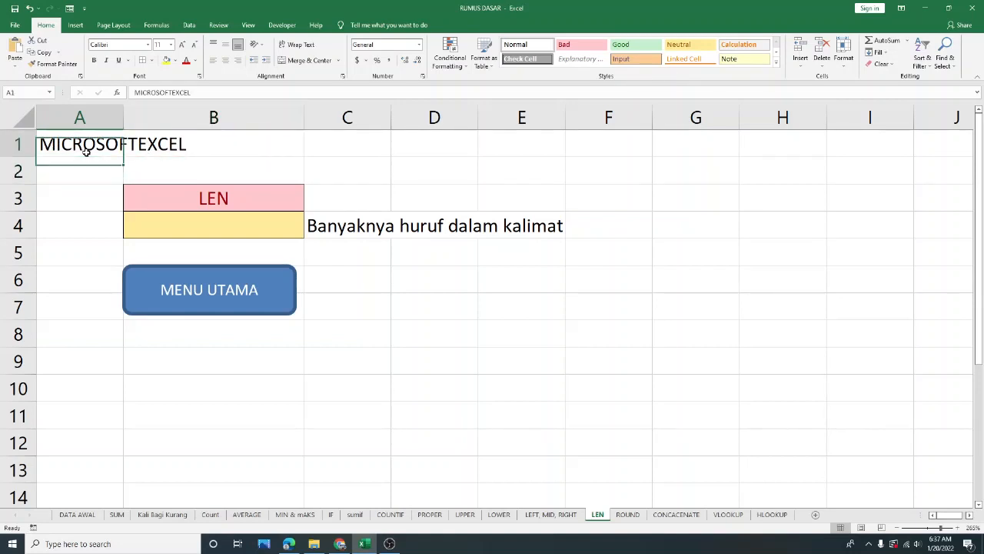
pyautogui.click(231, 201)
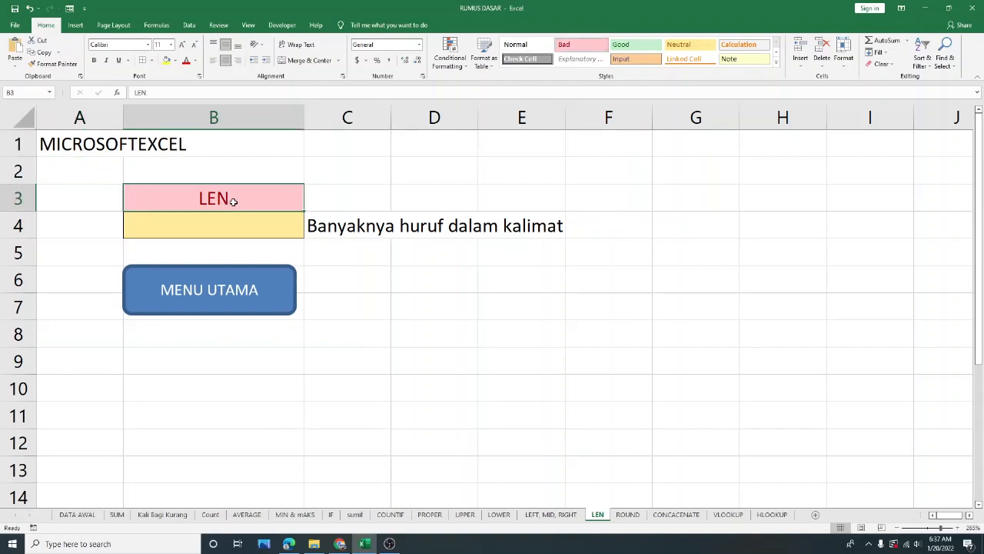
# Step: Enter the formula =LEN(A1) in cell B4 to count the characters of the text in A1
pyautogui.click(248, 227)
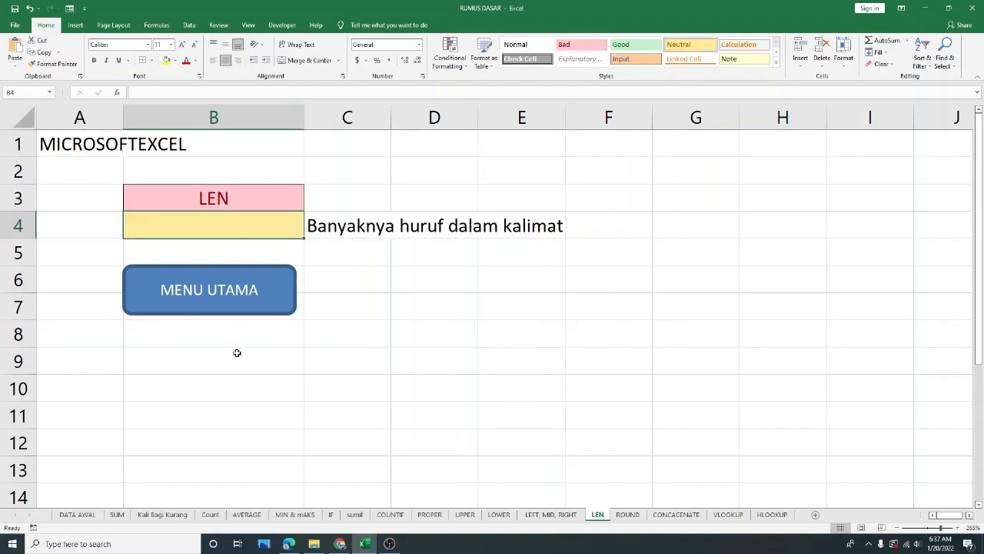
pyautogui.write('=LEN')
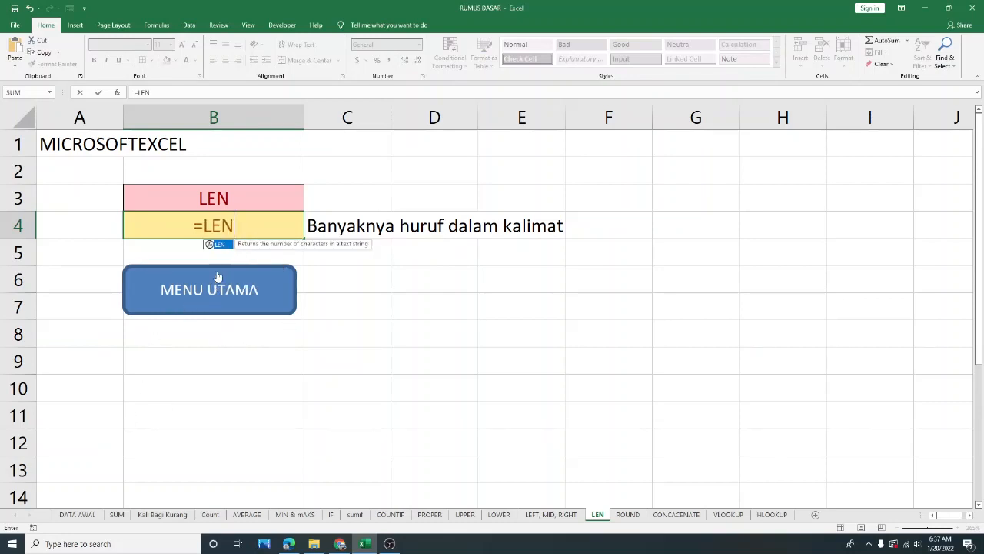
pyautogui.write('(')
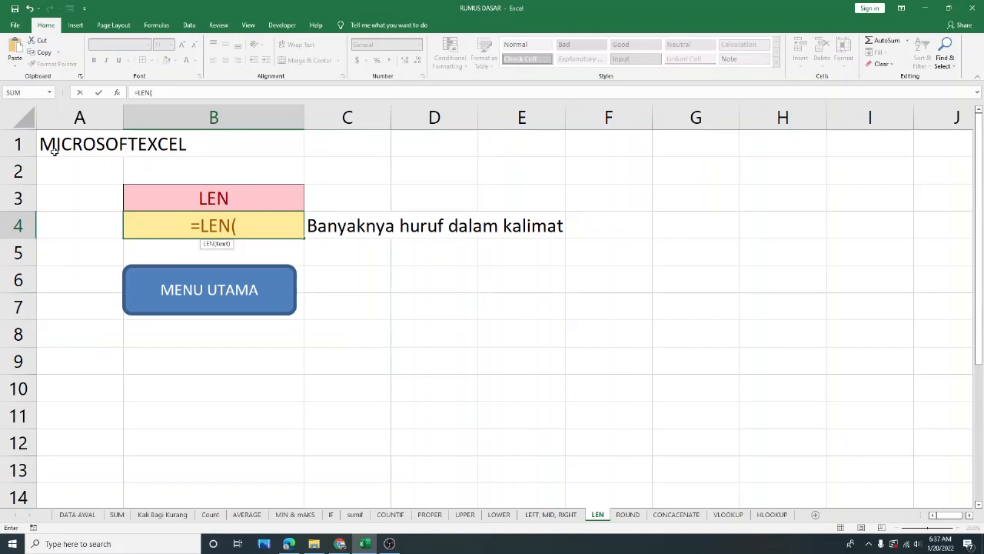
pyautogui.click(94, 144)
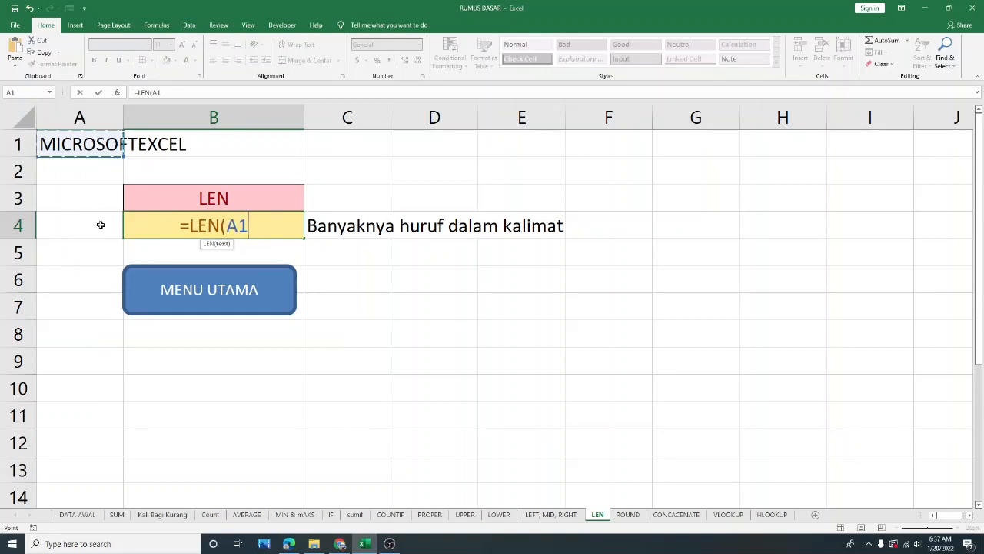
pyautogui.write(')')
pyautogui.press('Return')
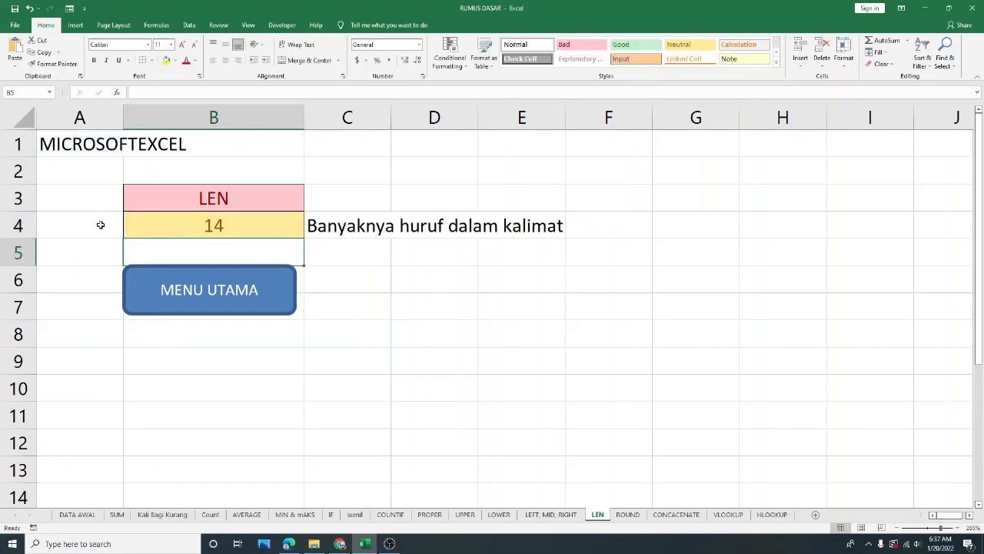
pyautogui.click(281, 225)
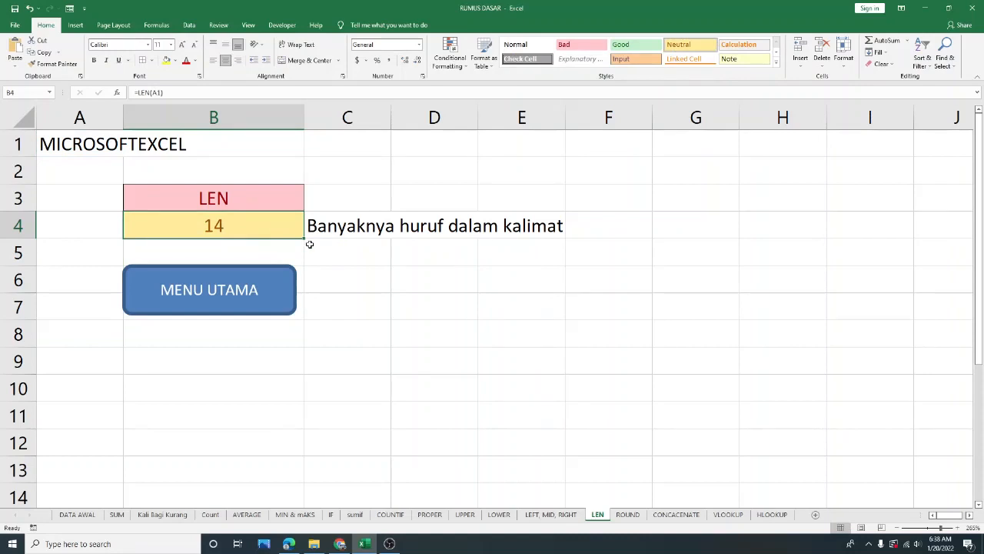
pyautogui.click(212, 197)
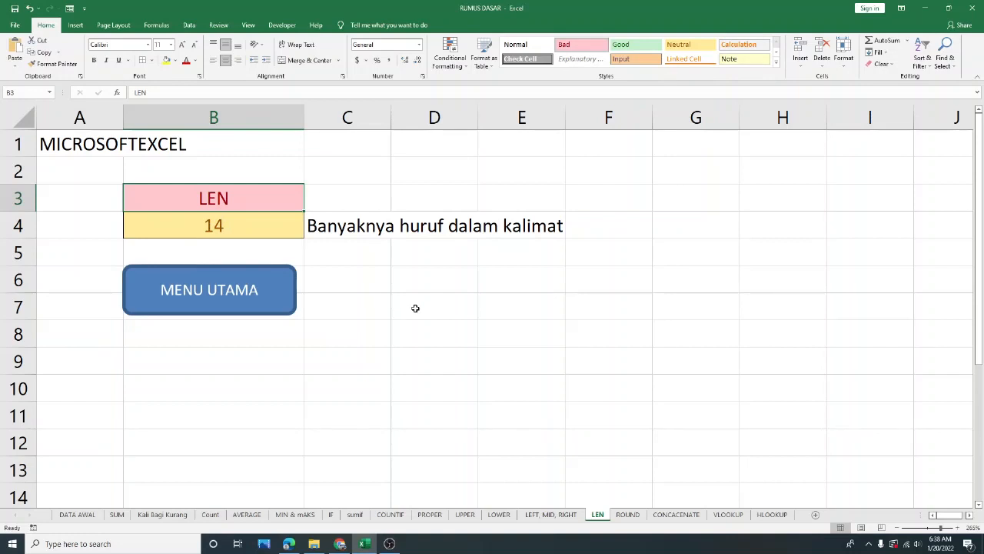
# Step: Return to the DATA AWAL sheet and apply the Bad cell style to the LEN description in C14
pyautogui.click(242, 305)
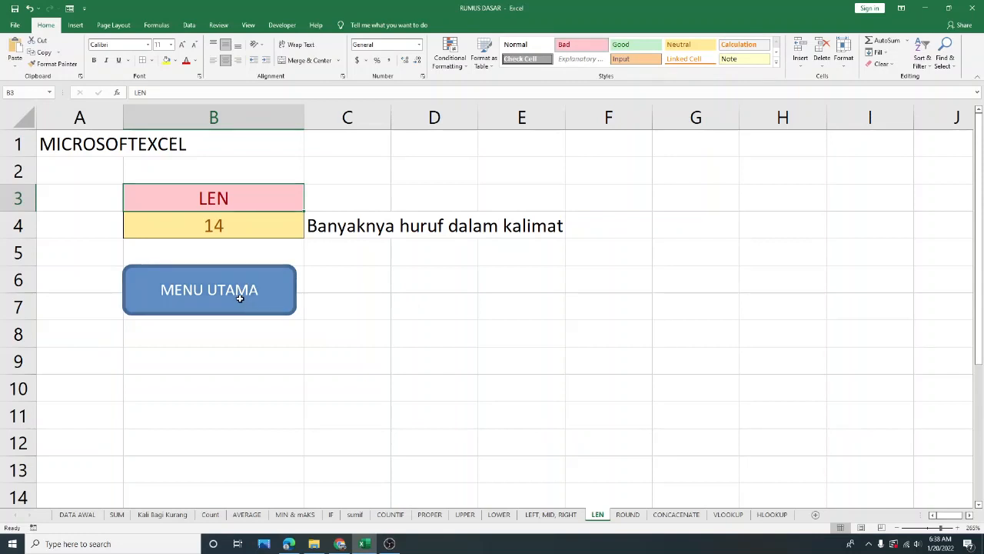
pyautogui.click(270, 368)
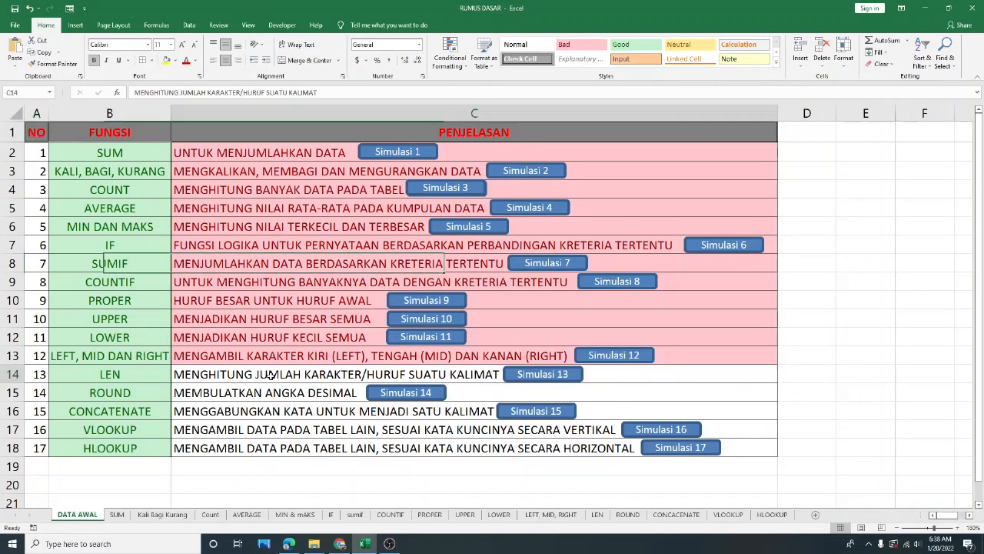
pyautogui.click(573, 45)
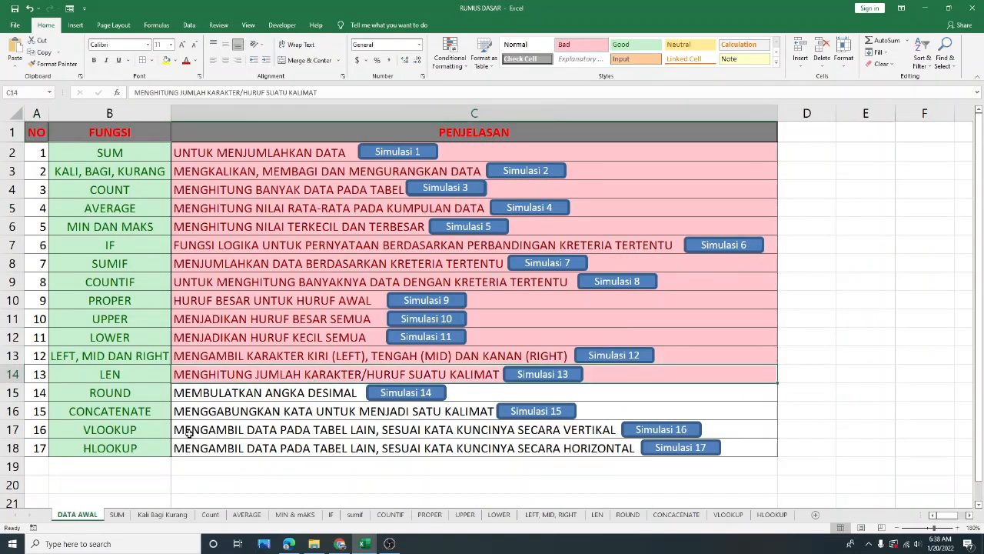
# Step: Open the ROUND simulation (Simulasi 14) from the function list
pyautogui.click(132, 395)
pyautogui.scroll(-1, 160, 391)
pyautogui.scroll(-1, 160, 391)
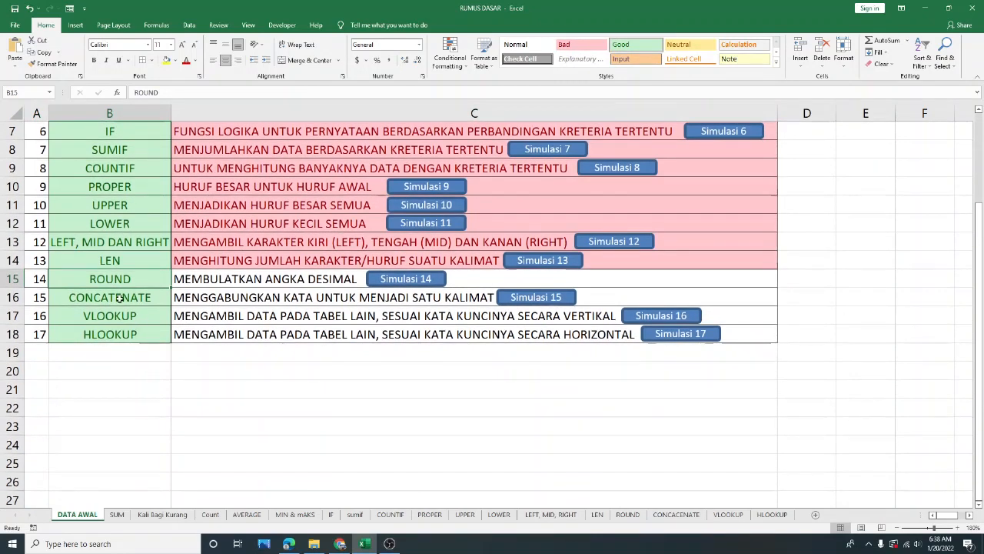
pyautogui.moveTo(38, 279); pyautogui.dragTo(120, 279)
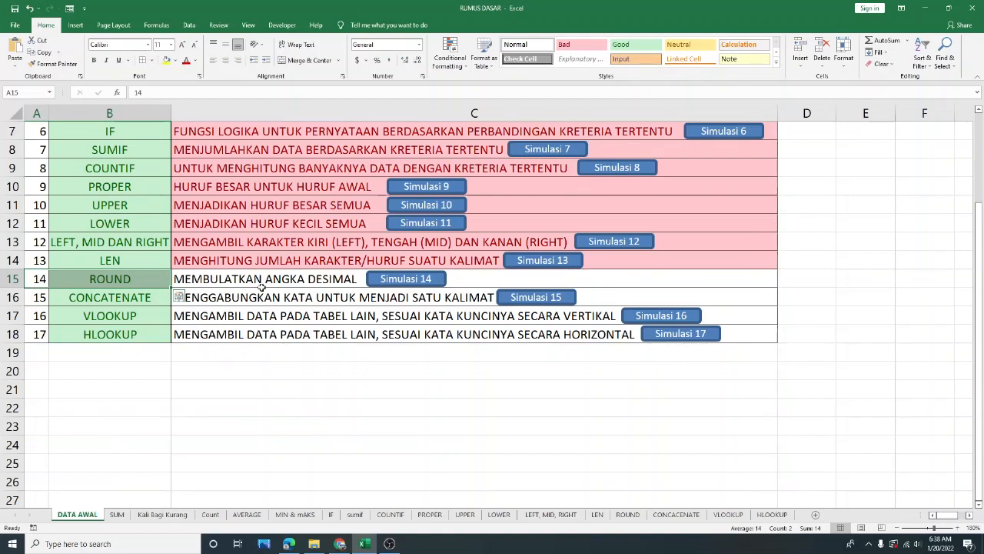
pyautogui.click(185, 281)
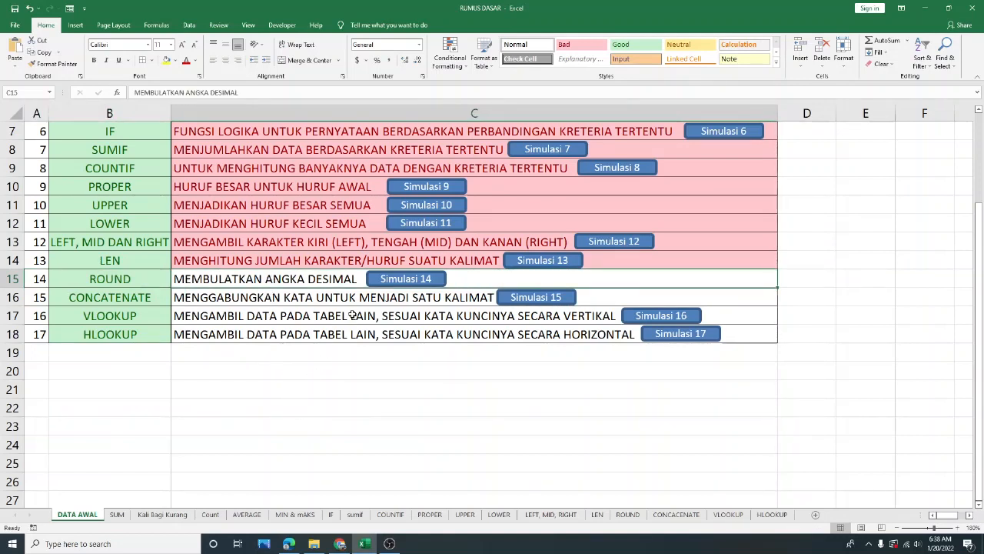
pyautogui.click(426, 280)
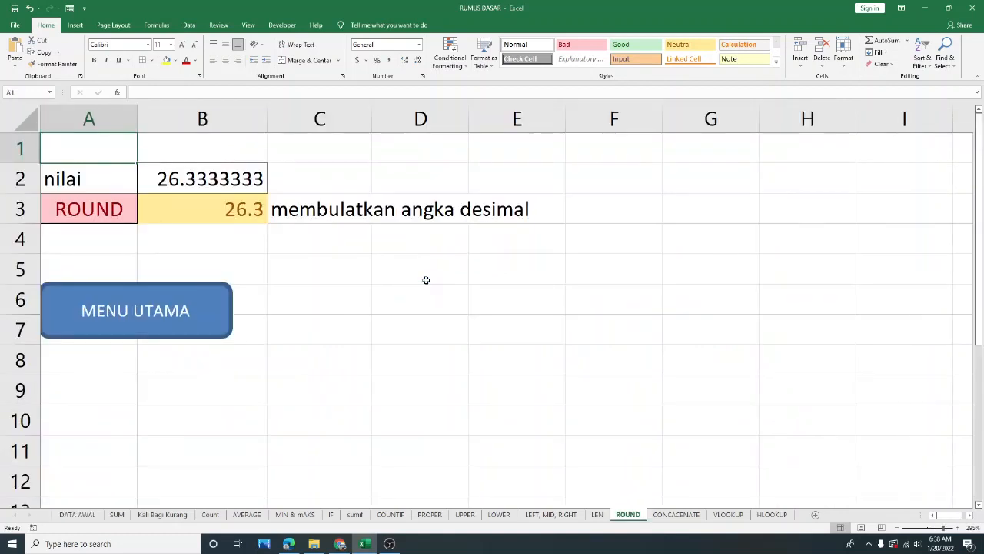
# Step: Clear the existing ROUND result from cell B3
pyautogui.click(198, 207)
pyautogui.press('Delete')
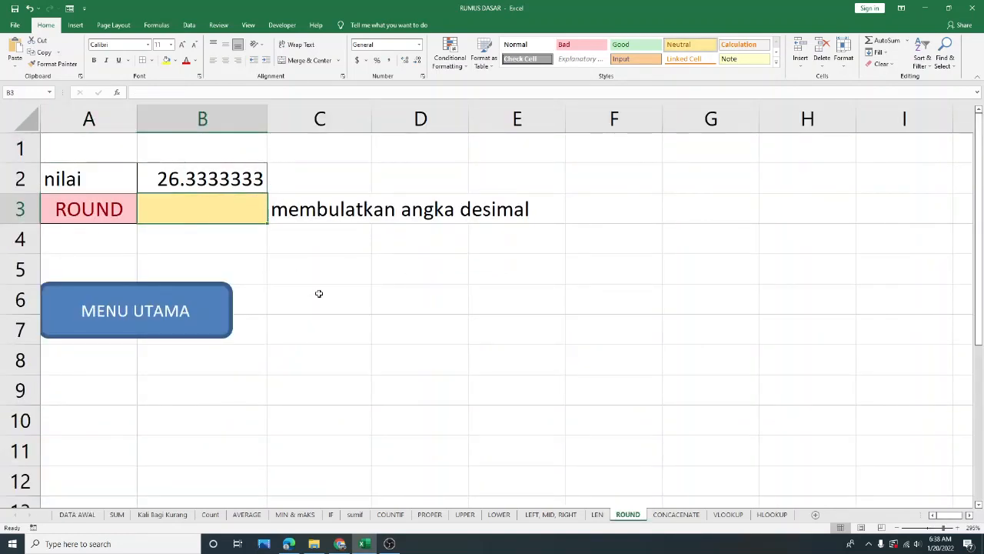
pyautogui.click(319, 293)
# Step: Enter the formula =ROUND(B2,2) in cell B3 to round the value in B2 to two decimals
pyautogui.click(167, 188)
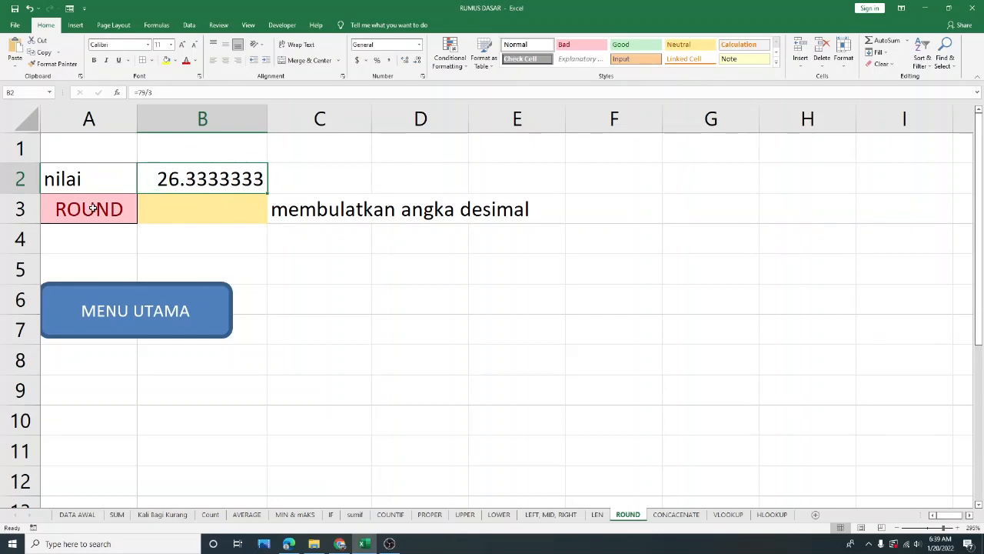
pyautogui.click(175, 219)
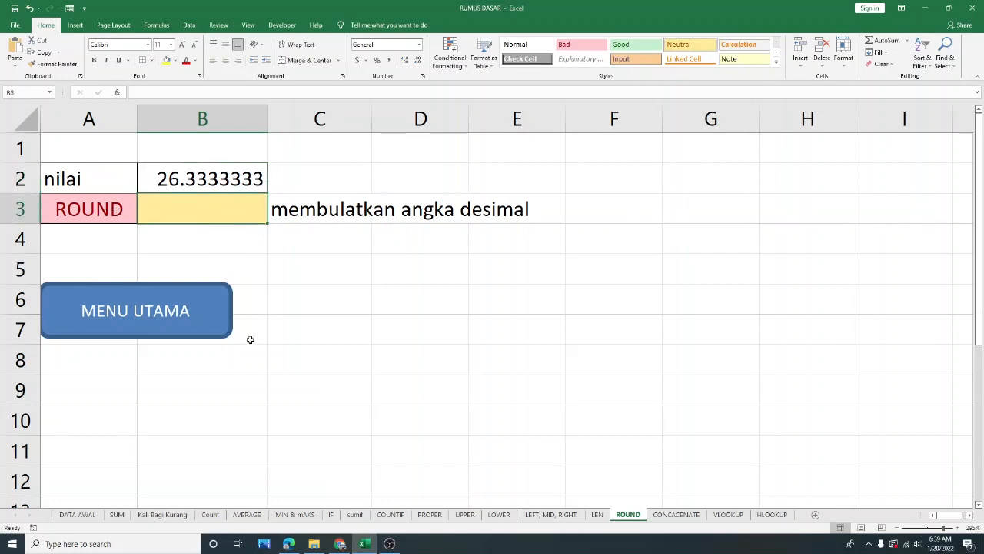
pyautogui.write('=')
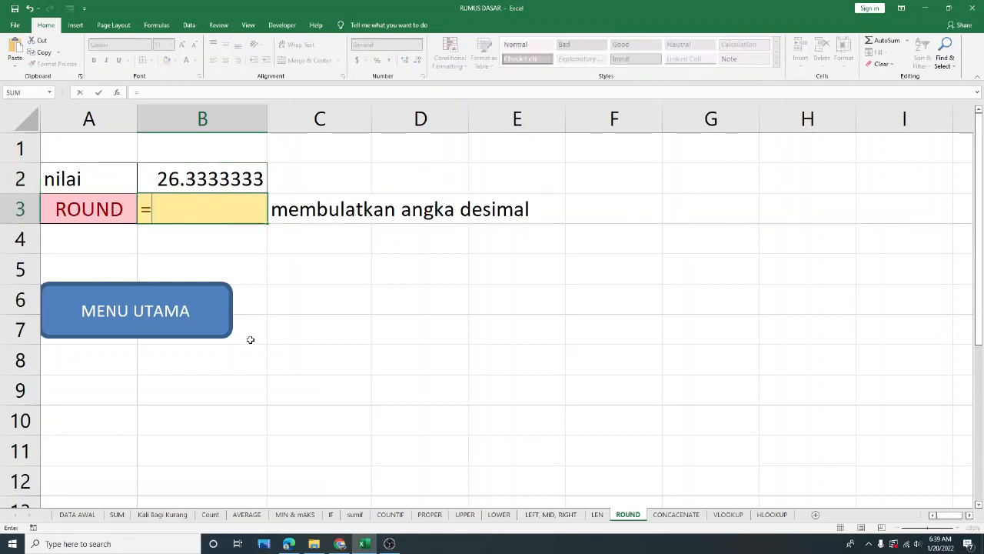
pyautogui.write('ROUN')
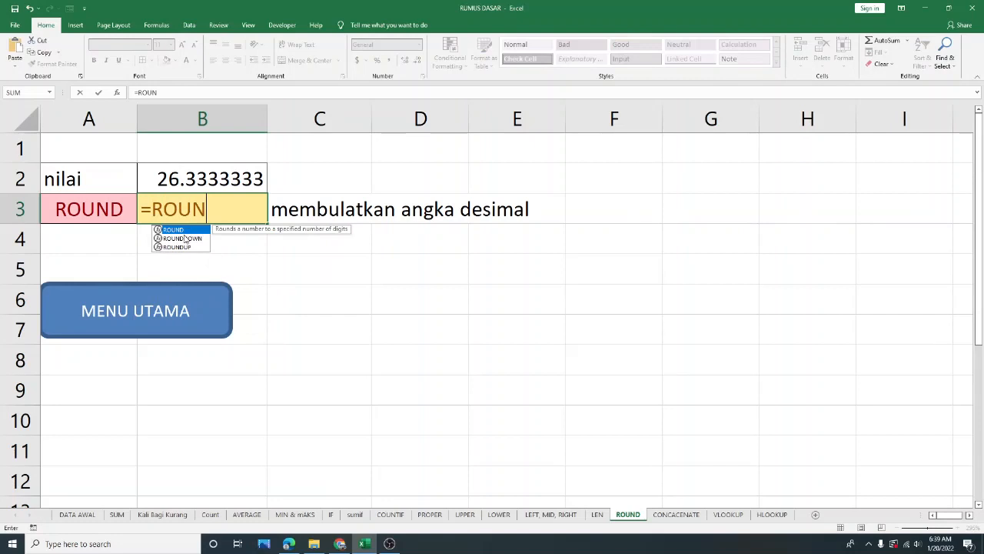
pyautogui.doubleClick(185, 230)
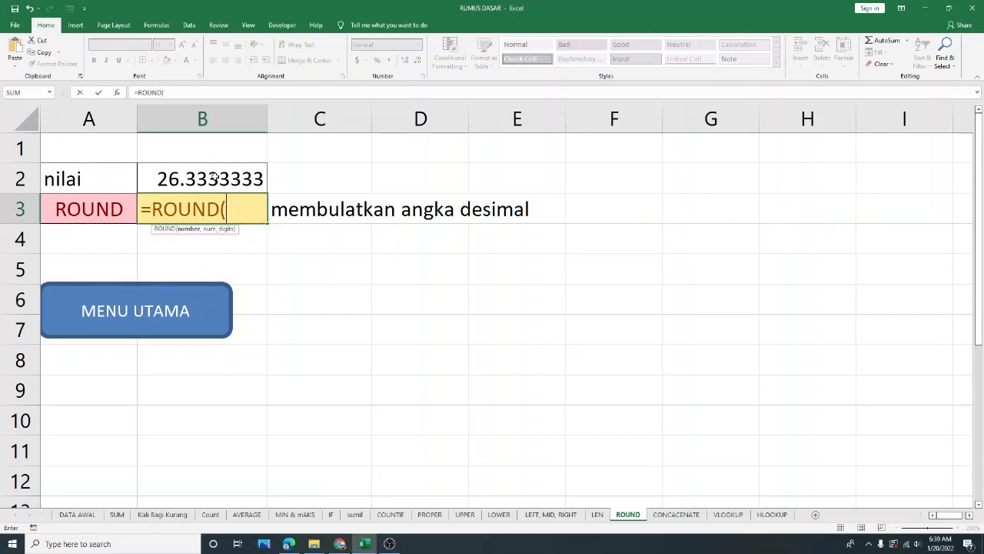
pyautogui.click(213, 183)
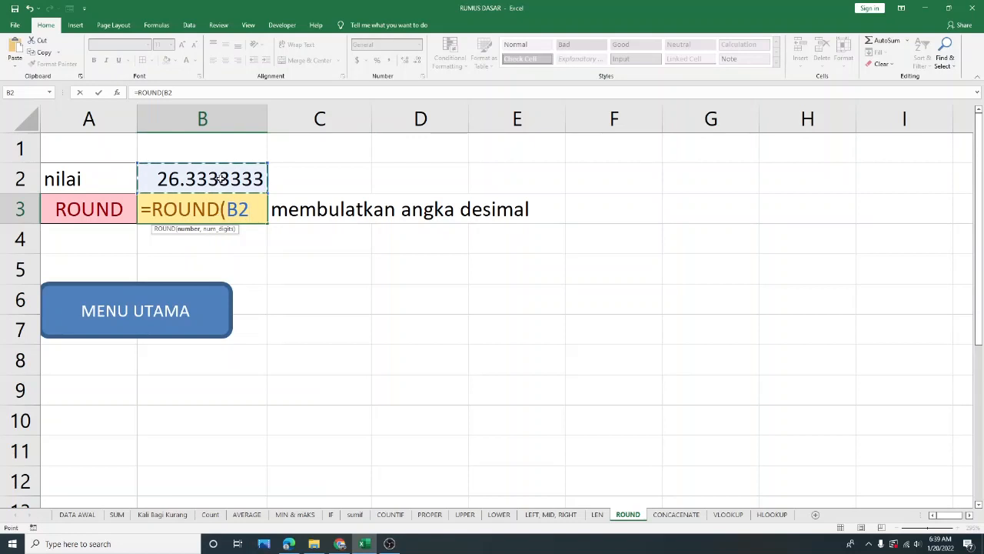
pyautogui.write(',2)')
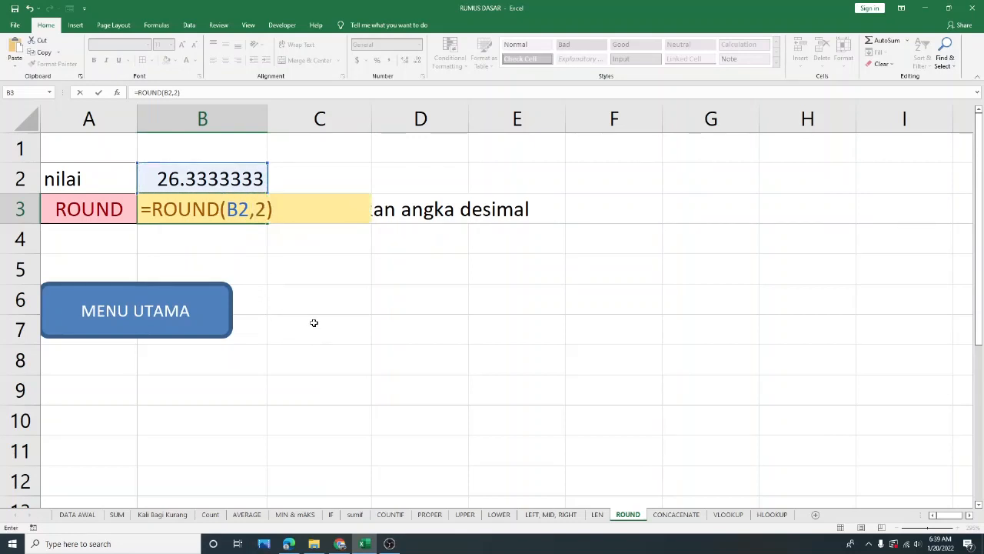
pyautogui.press('Return')
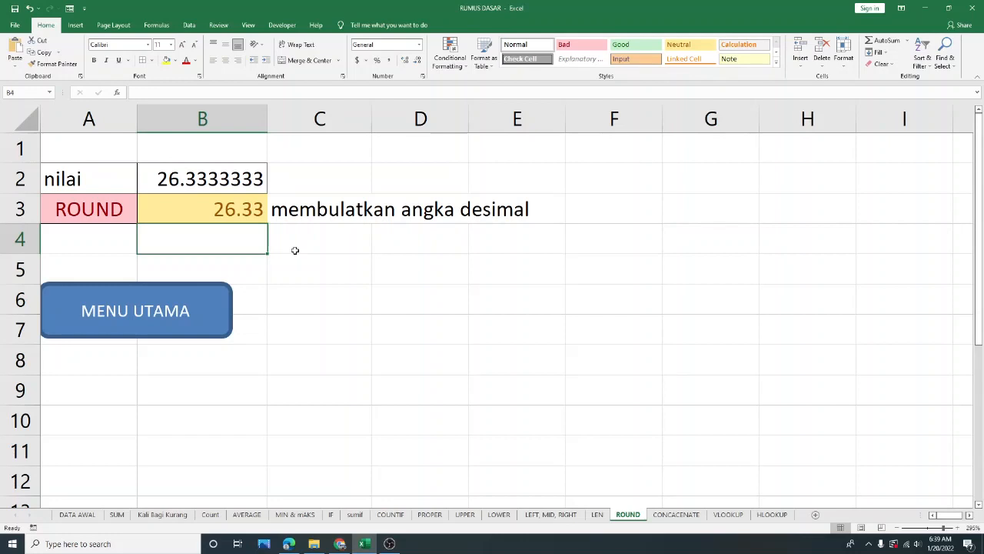
# Step: Change the number of digits in the ROUND formula of cell B3 to 1
pyautogui.doubleClick(254, 209)
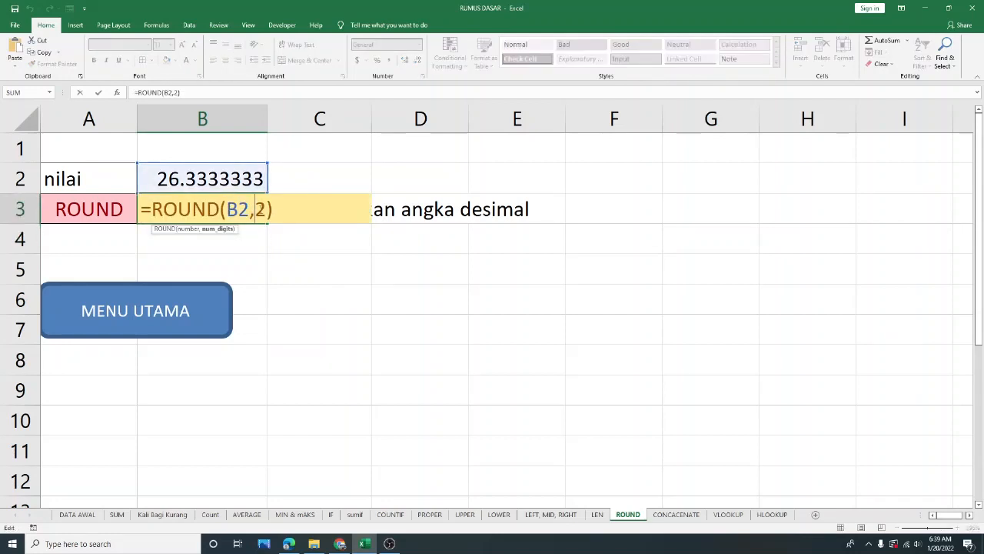
pyautogui.press('BackSpace')
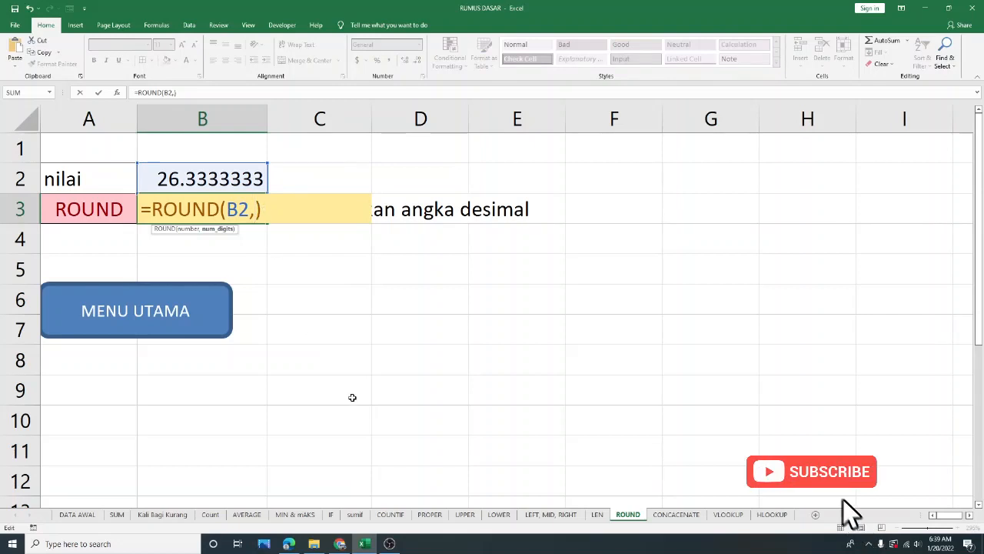
pyautogui.write('1')
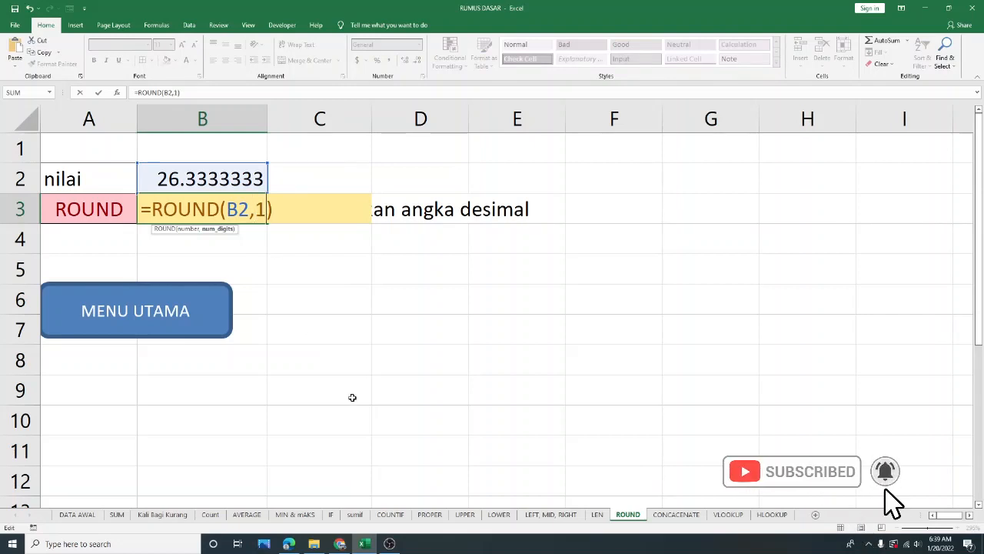
pyautogui.press('Return')
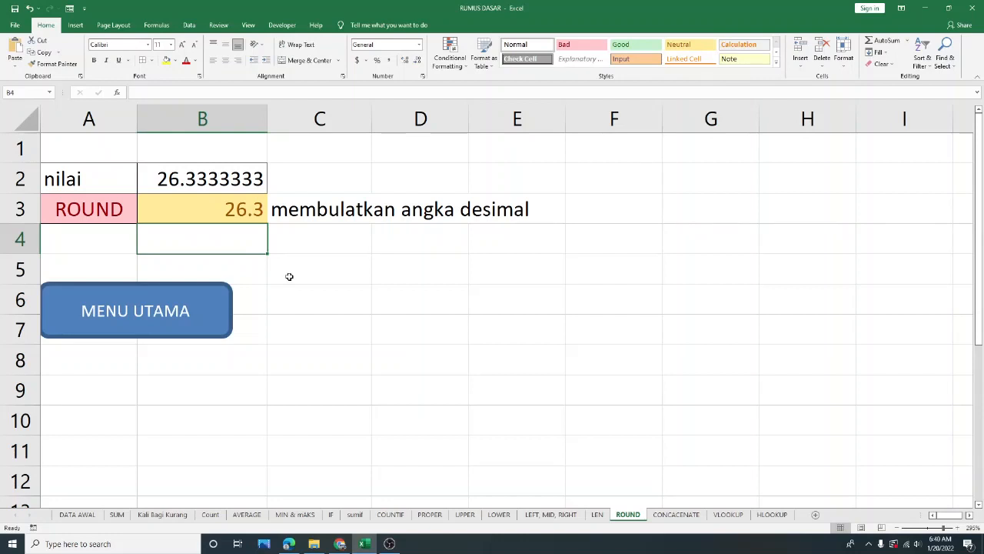
# Step: Return to the main menu list and mark the ROUND description in C15 as finished with the Bad cell style
pyautogui.click(116, 211)
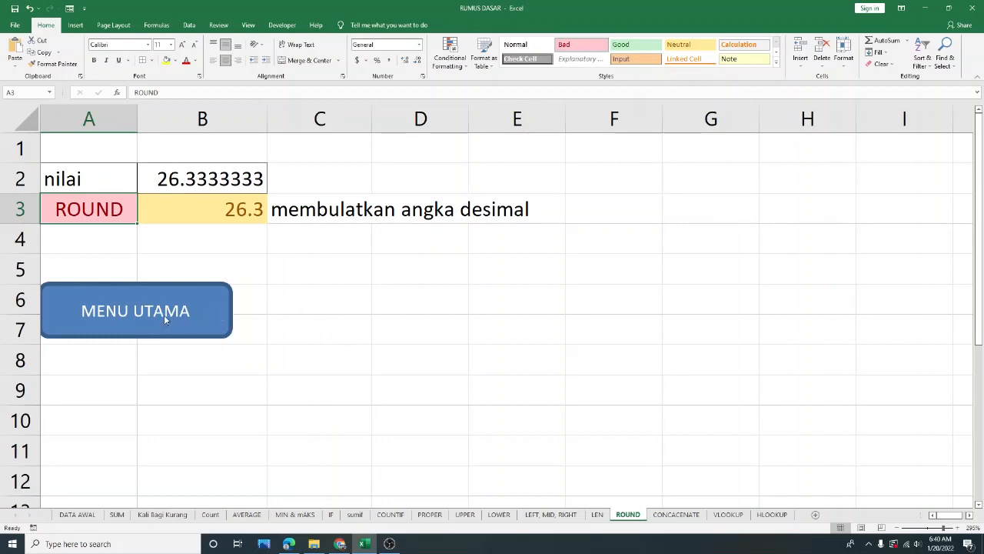
pyautogui.click(215, 318)
pyautogui.click(279, 397)
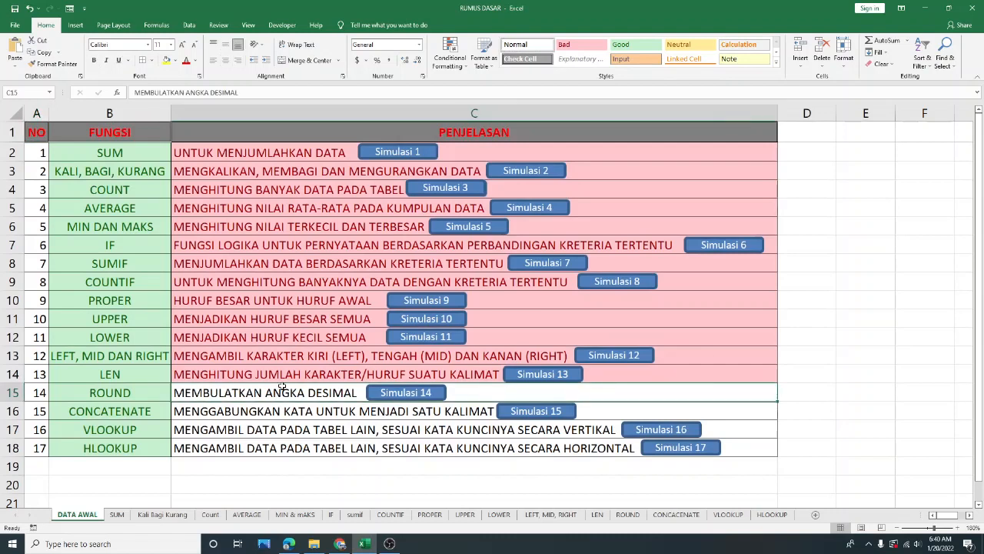
pyautogui.click(573, 47)
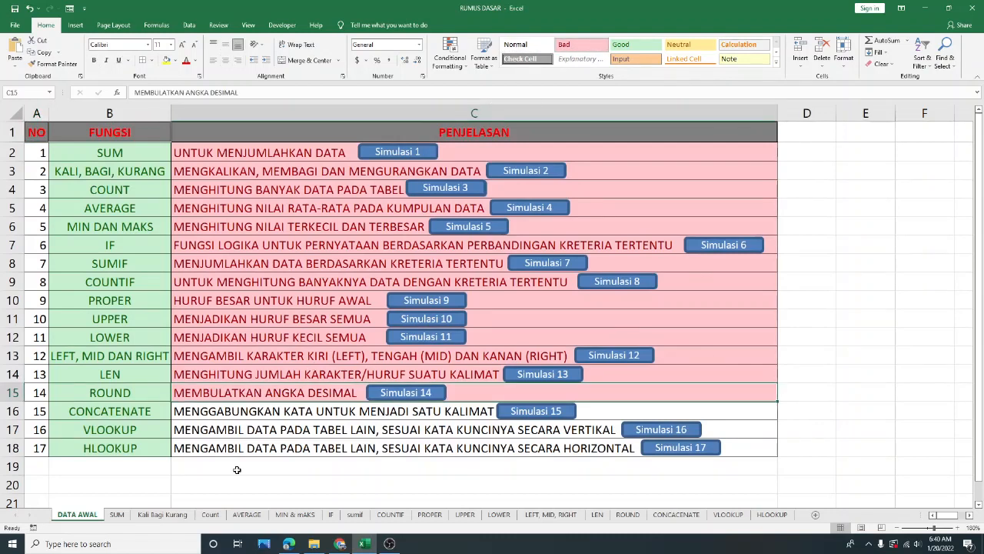
# Step: Open the CONCATENATE simulation (Simulasi 15) from the function list and clear the existing result from cell B4
pyautogui.click(143, 410)
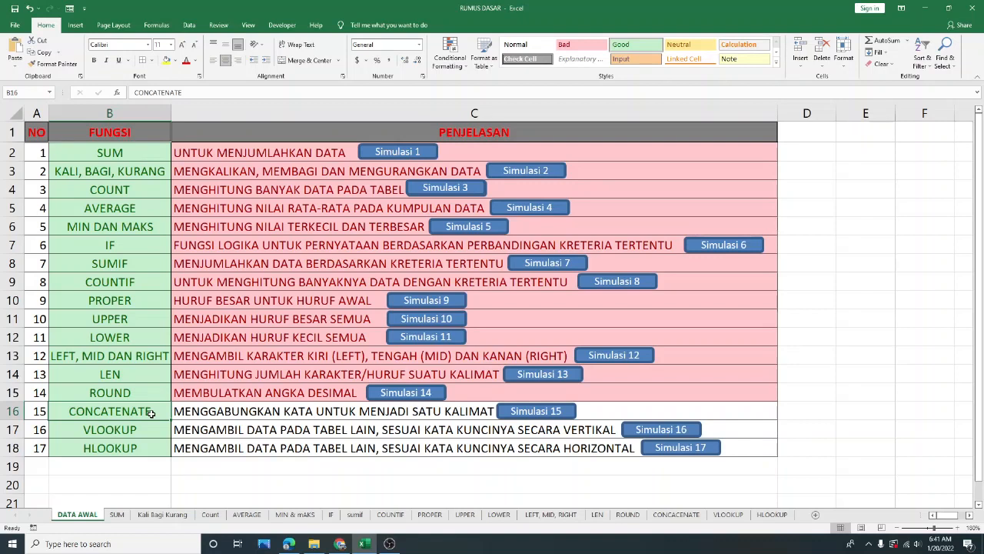
pyautogui.click(538, 410)
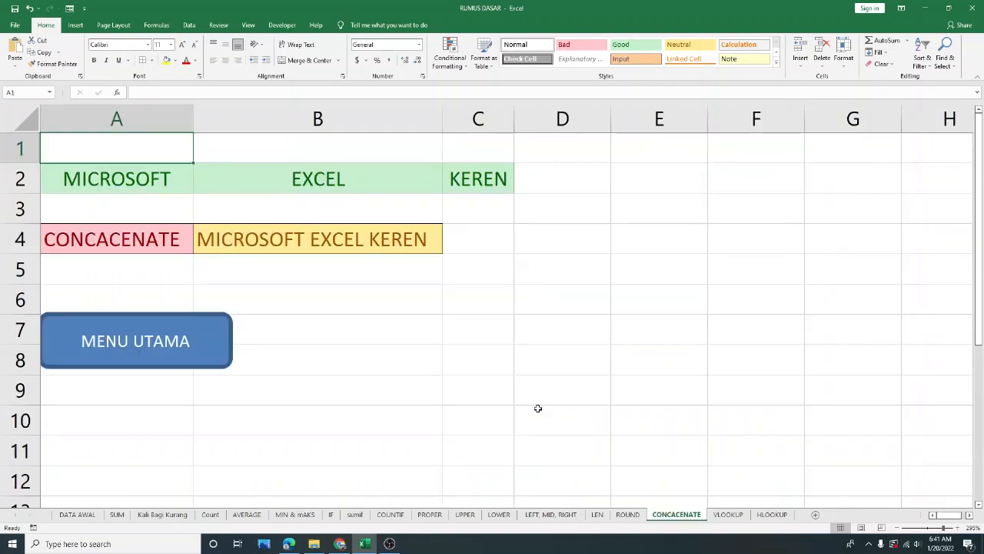
pyautogui.click(308, 241)
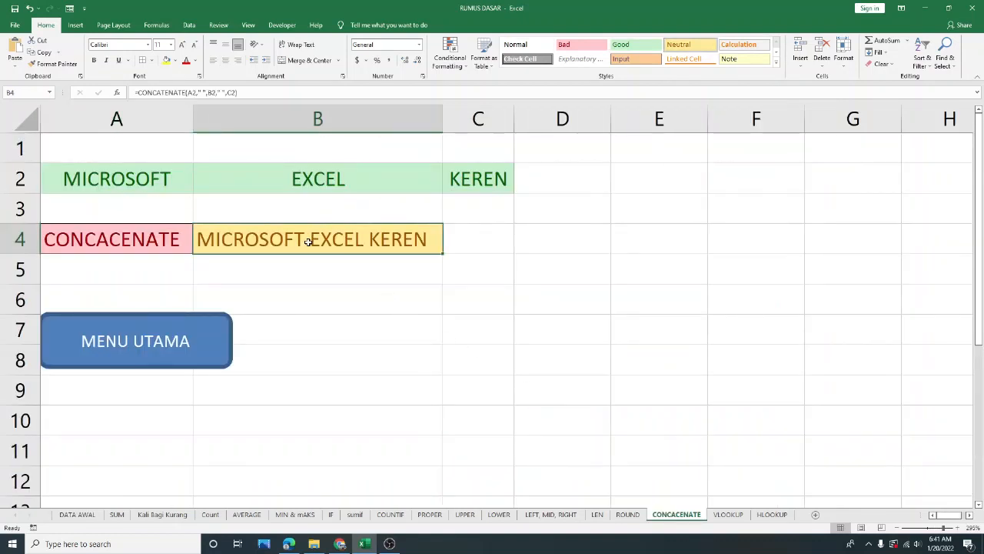
pyautogui.press('Delete')
pyautogui.click(366, 272)
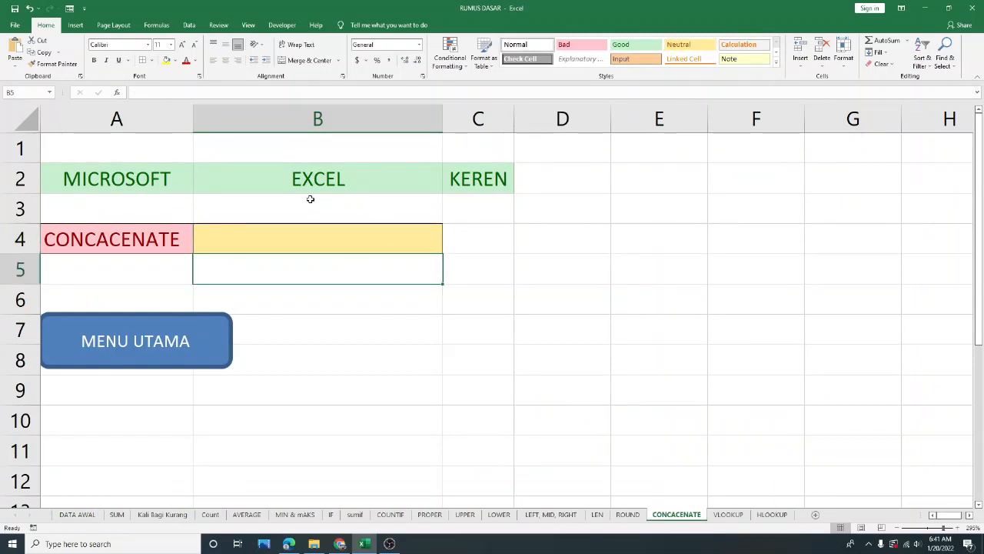
# Step: Examine the separate words in cells A2, B2 and C2 that CONCATENATE combines, along with the function label in A4
pyautogui.click(310, 203)
pyautogui.click(161, 177)
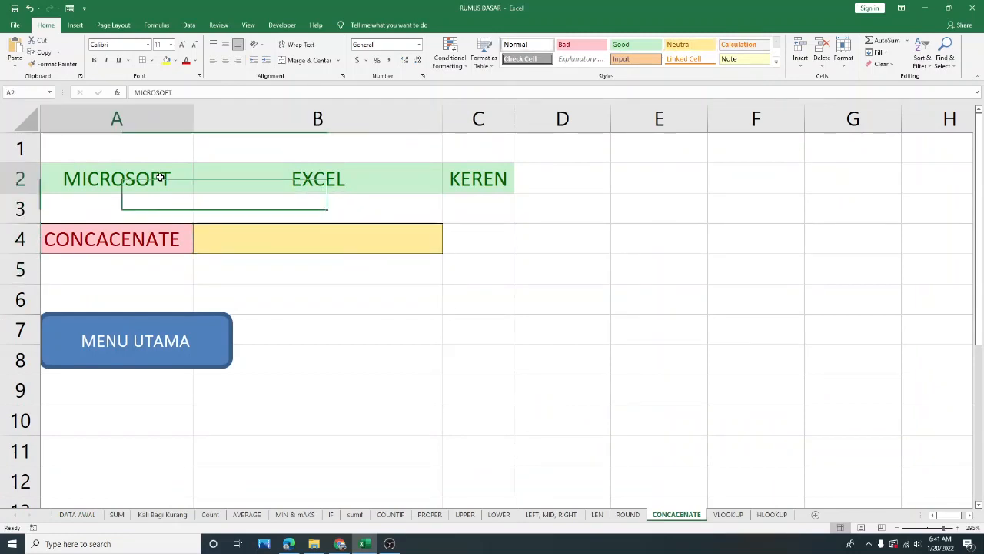
pyautogui.click(313, 183)
pyautogui.click(465, 173)
pyautogui.click(153, 181)
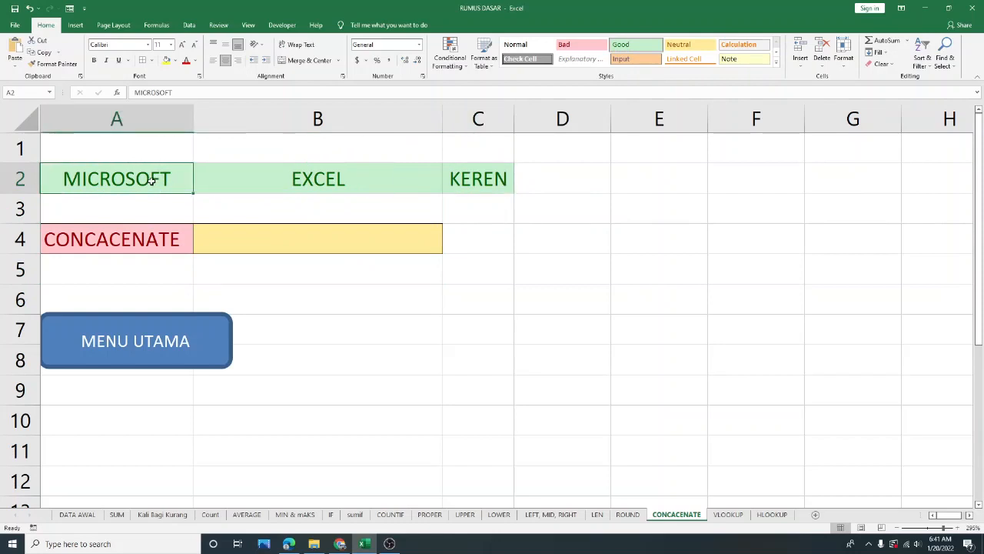
pyautogui.click(272, 179)
pyautogui.click(489, 180)
pyautogui.click(151, 180)
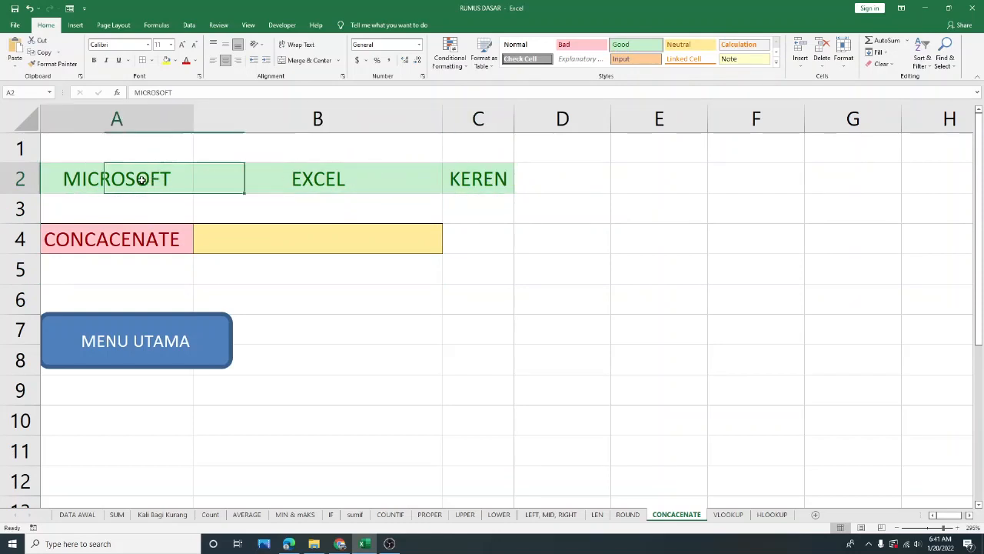
pyautogui.click(301, 181)
pyautogui.click(481, 181)
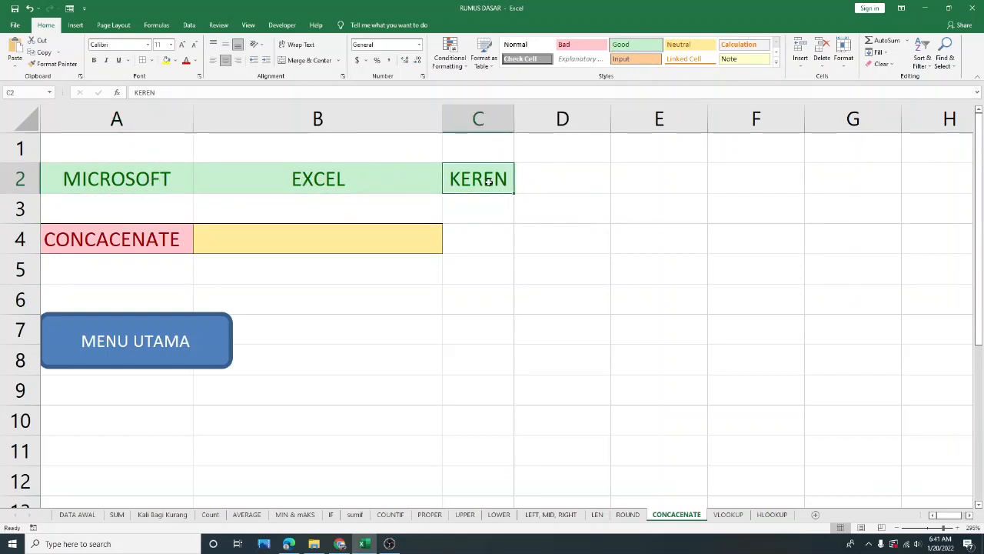
pyautogui.click(120, 246)
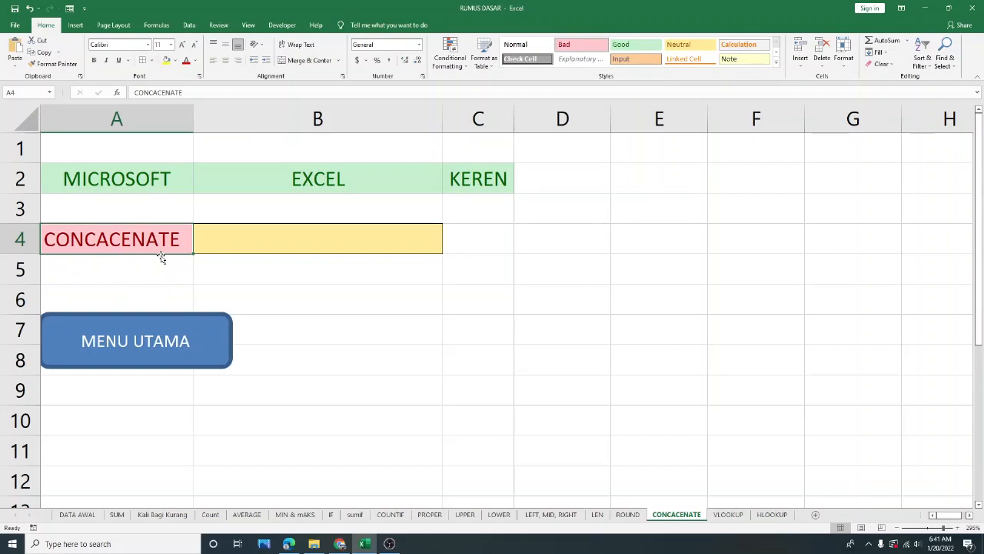
pyautogui.moveTo(160, 183); pyautogui.dragTo(347, 179)
pyautogui.moveTo(477, 178); pyautogui.dragTo(476, 178)
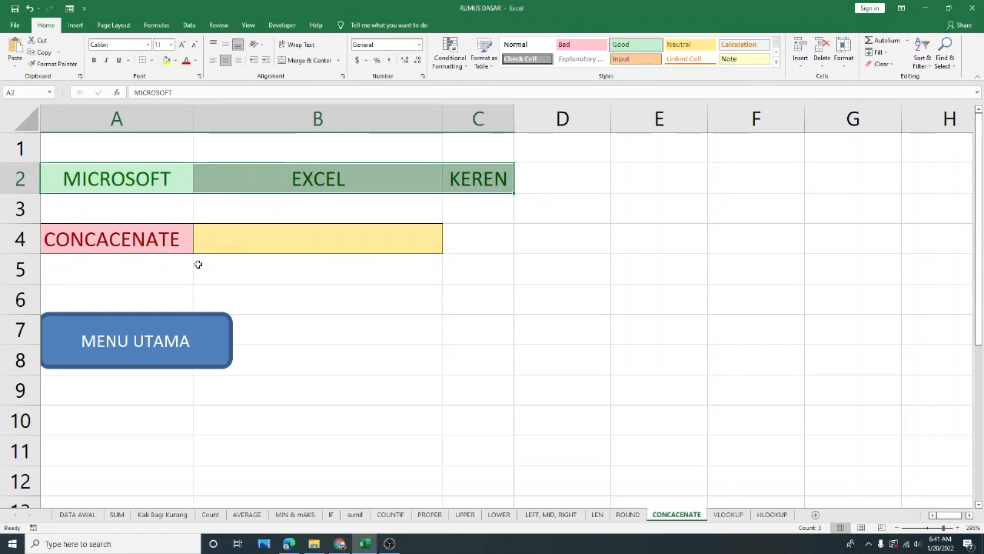
pyautogui.click(395, 347)
# Step: Enter the formula =CONCATENATE(A2,B2,C2) in cell B4 to join the three words
pyautogui.click(362, 249)
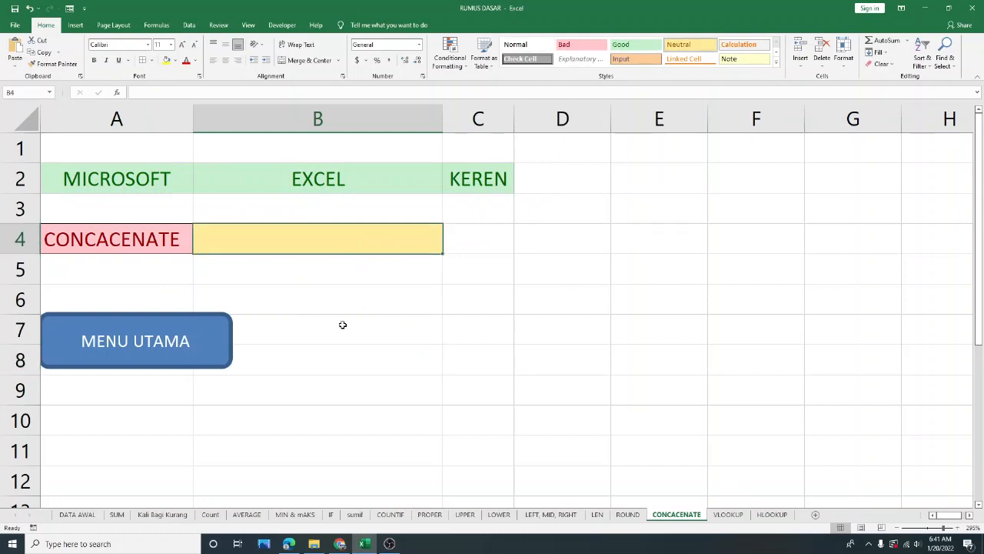
pyautogui.write('=')
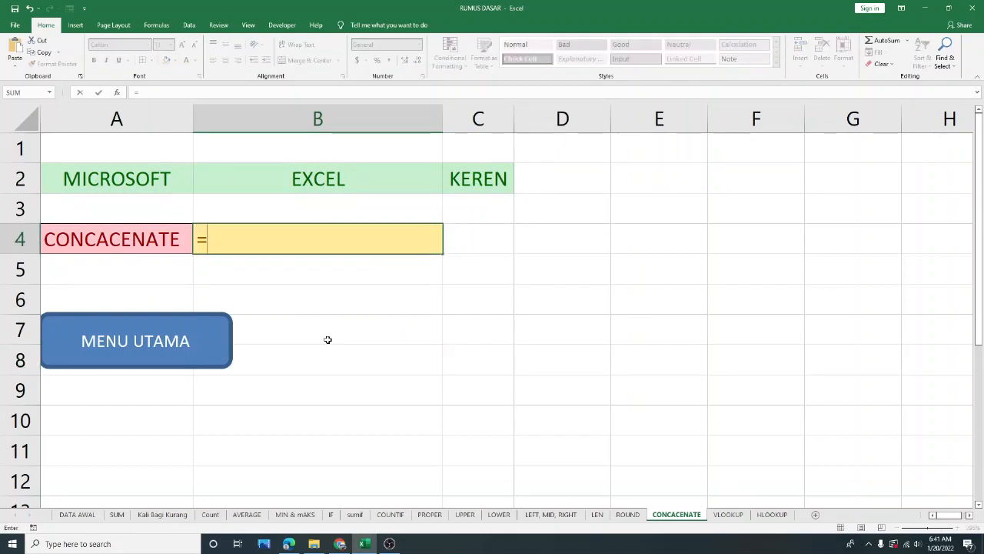
pyautogui.write('CON')
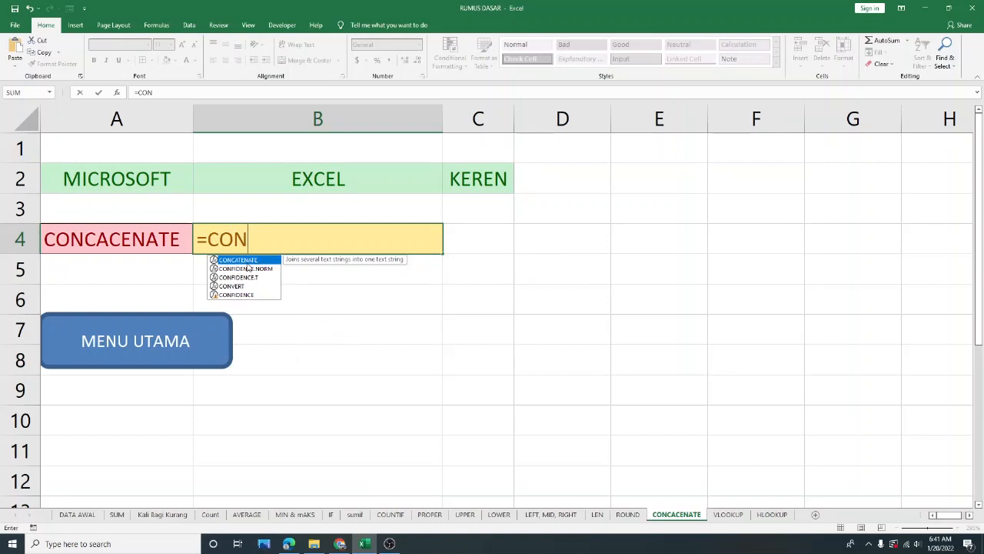
pyautogui.press('Tab')
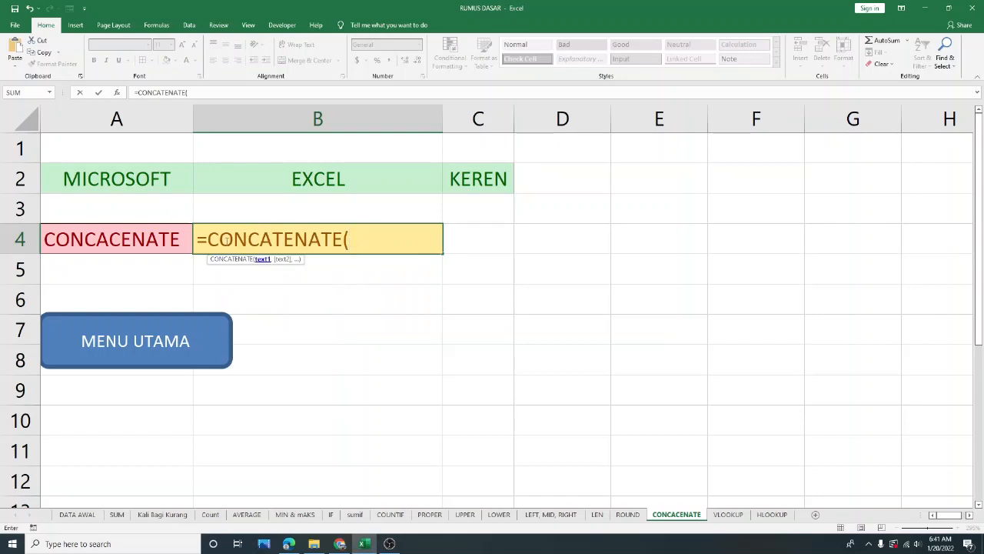
pyautogui.click(149, 186)
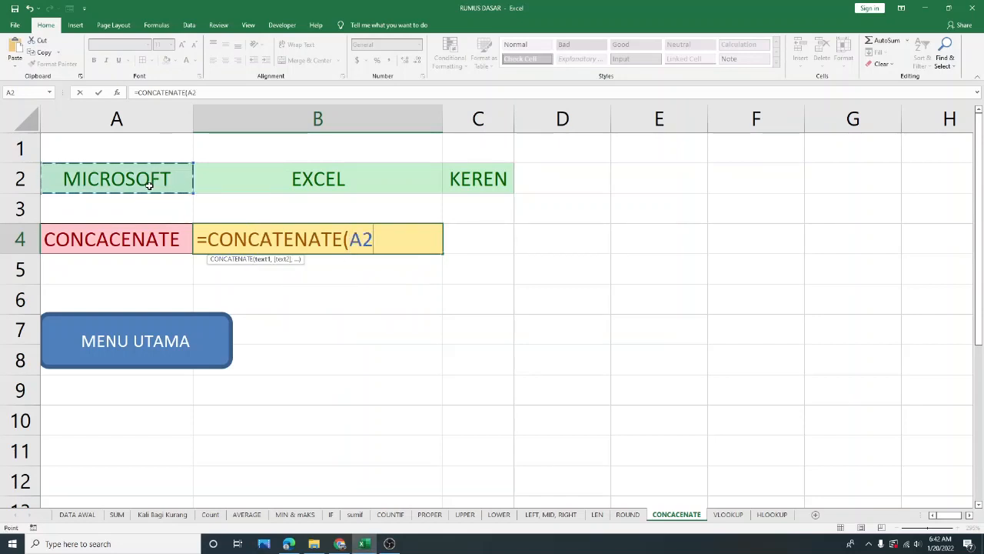
pyautogui.write(',')
pyautogui.click(346, 183)
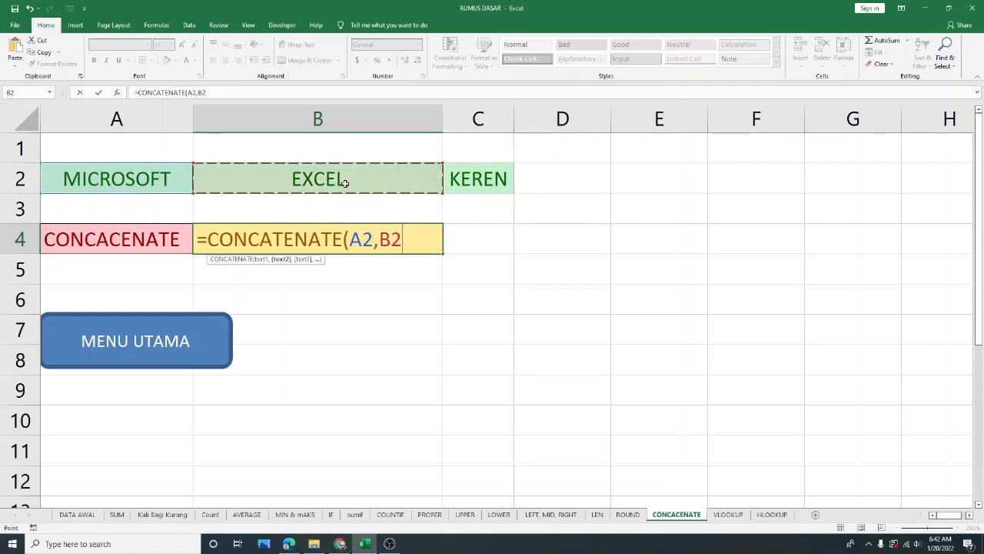
pyautogui.write(',')
pyautogui.click(492, 181)
pyautogui.write(',')
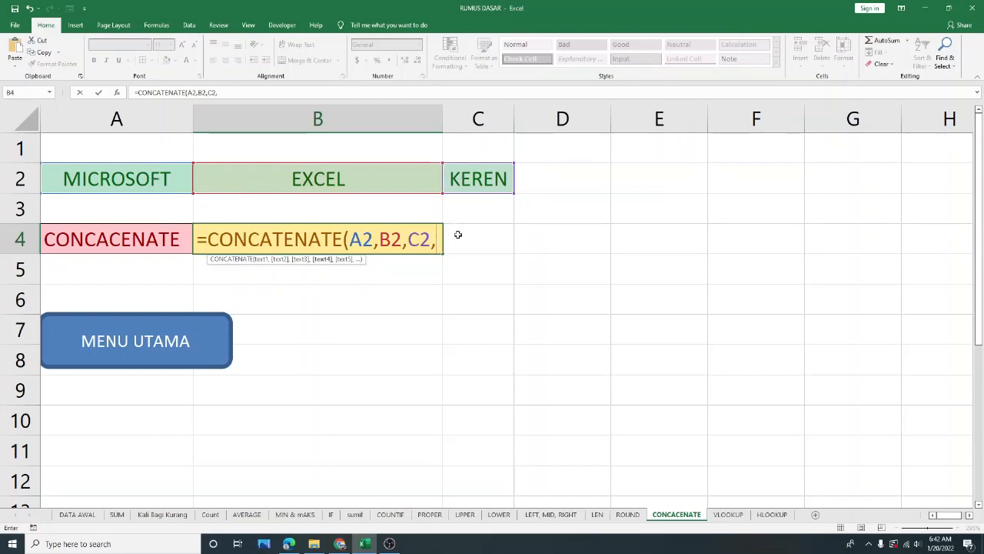
pyautogui.press('BackSpace')
pyautogui.write(')')
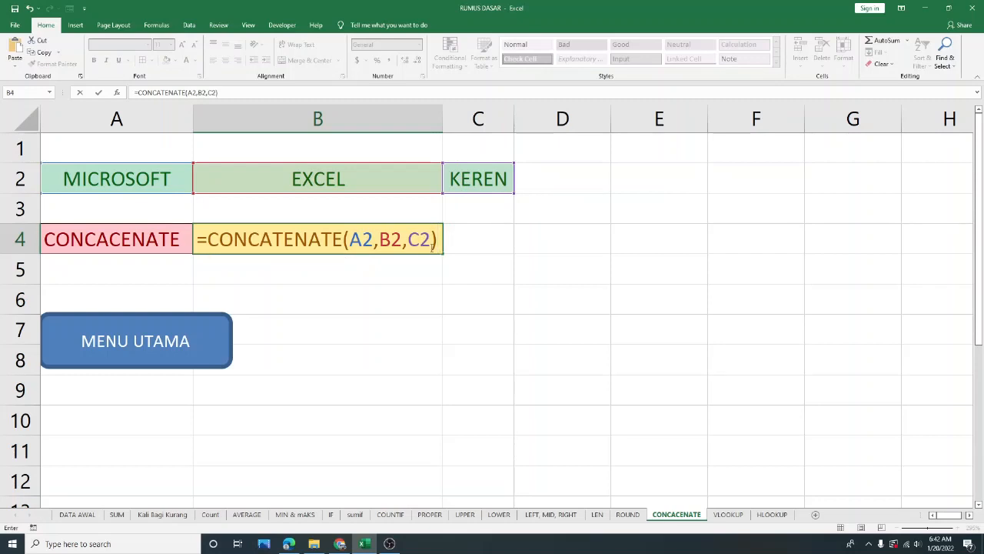
pyautogui.press('Return')
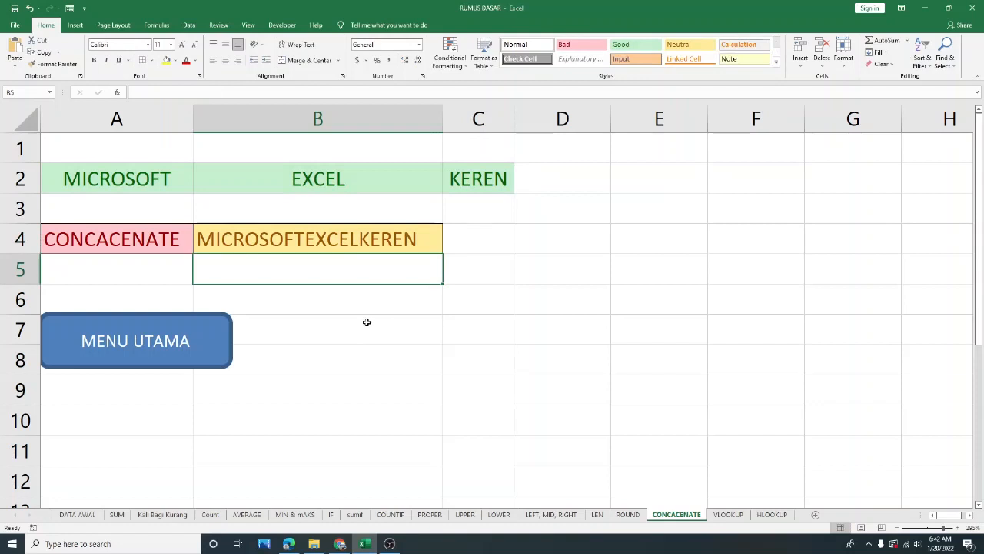
# Step: Compare the joined text in B4 with the source words in A2, B2 and C2, checking the spacing between words
pyautogui.click(344, 247)
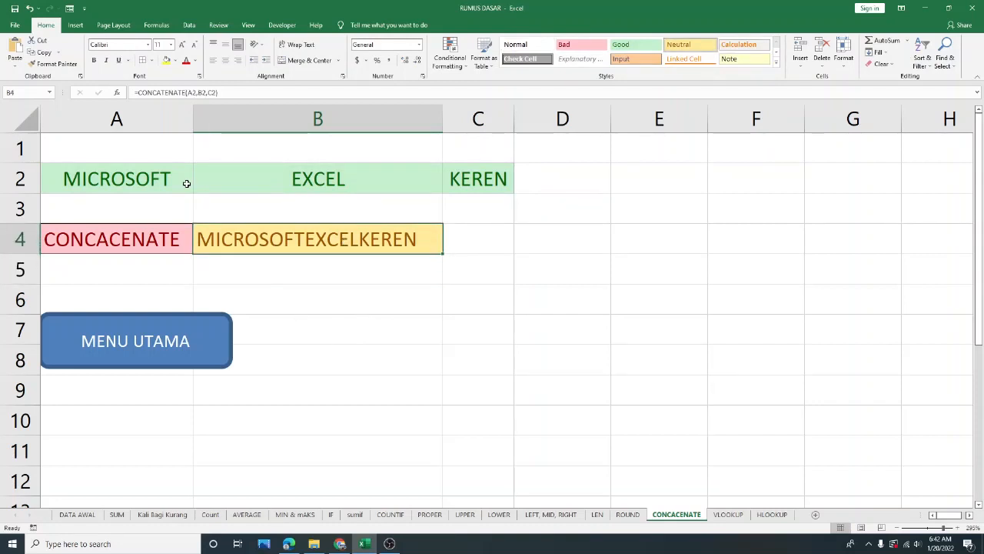
pyautogui.click(158, 181)
pyautogui.click(252, 180)
pyautogui.click(470, 186)
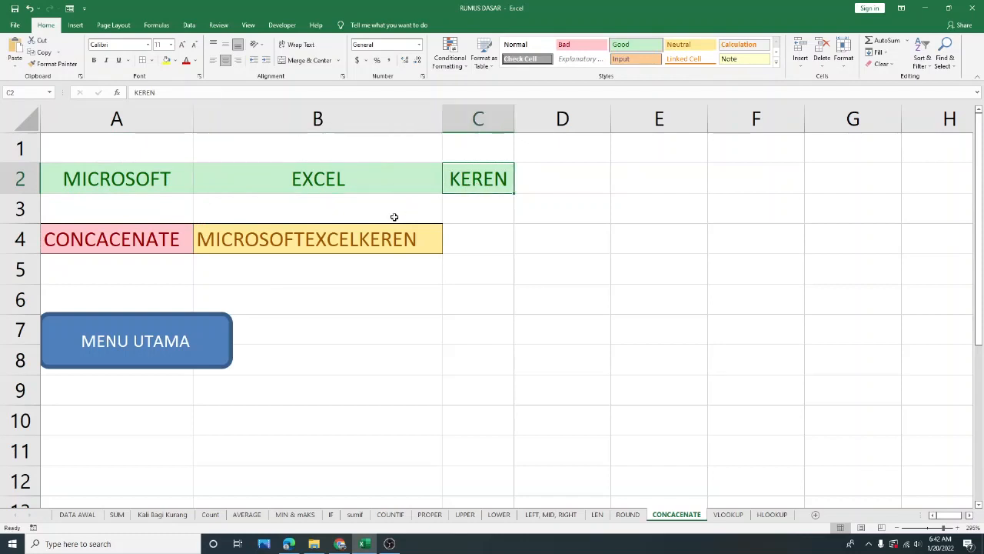
pyautogui.click(362, 241)
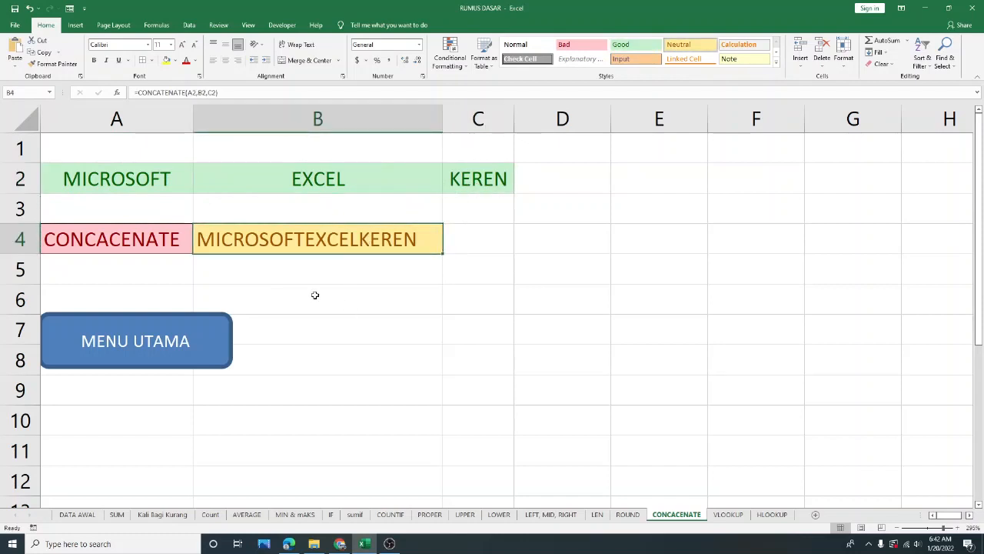
pyautogui.click(408, 293)
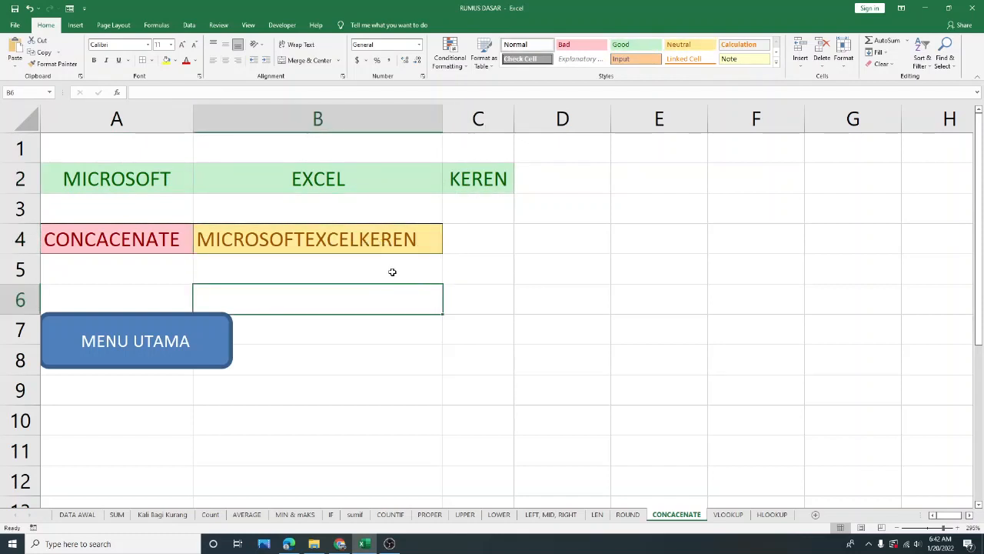
pyautogui.click(392, 272)
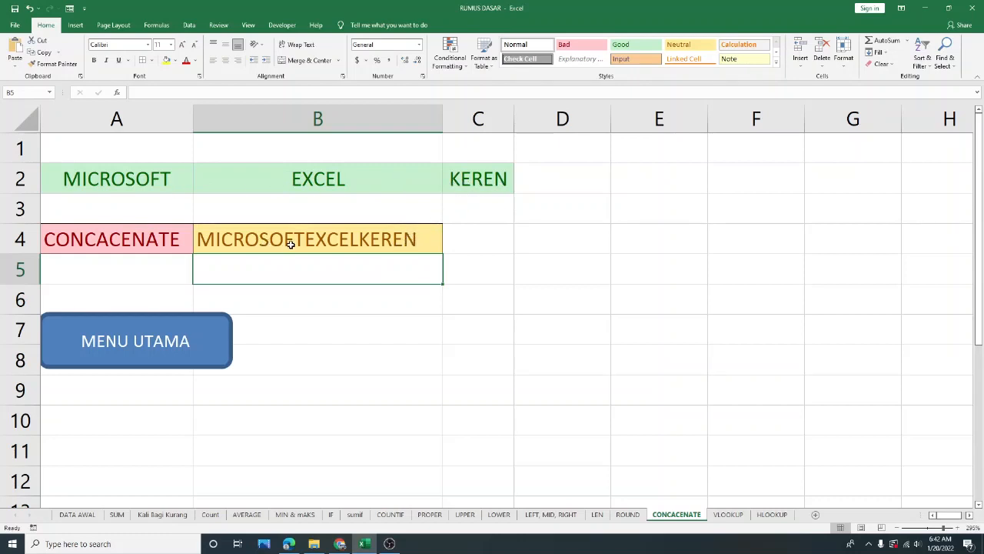
# Step: Add spaces between the words by changing the formula in B4 to =CONCATENATE(A2," ",B2," ",C2)
pyautogui.doubleClick(385, 240)
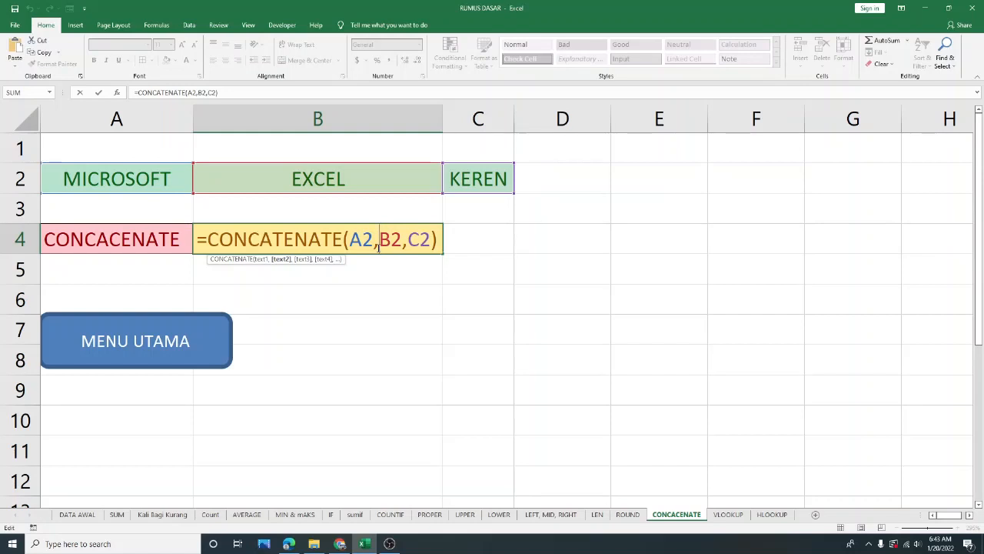
pyautogui.write('"')
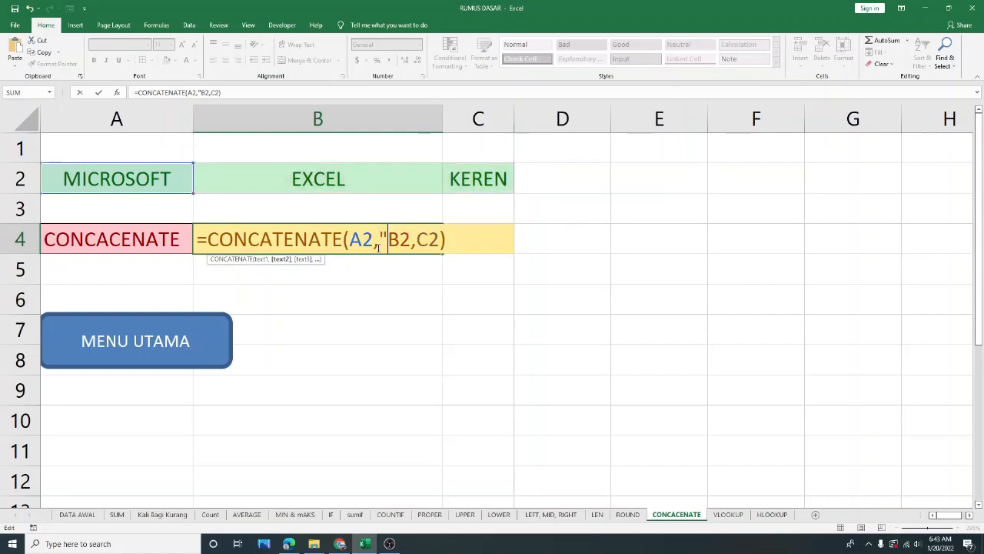
pyautogui.write(' "')
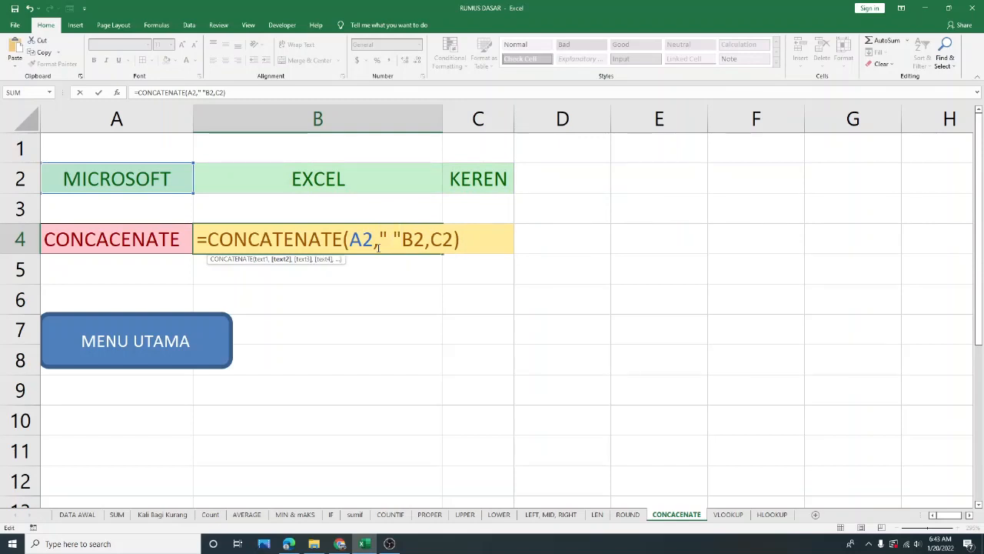
pyautogui.write(',')
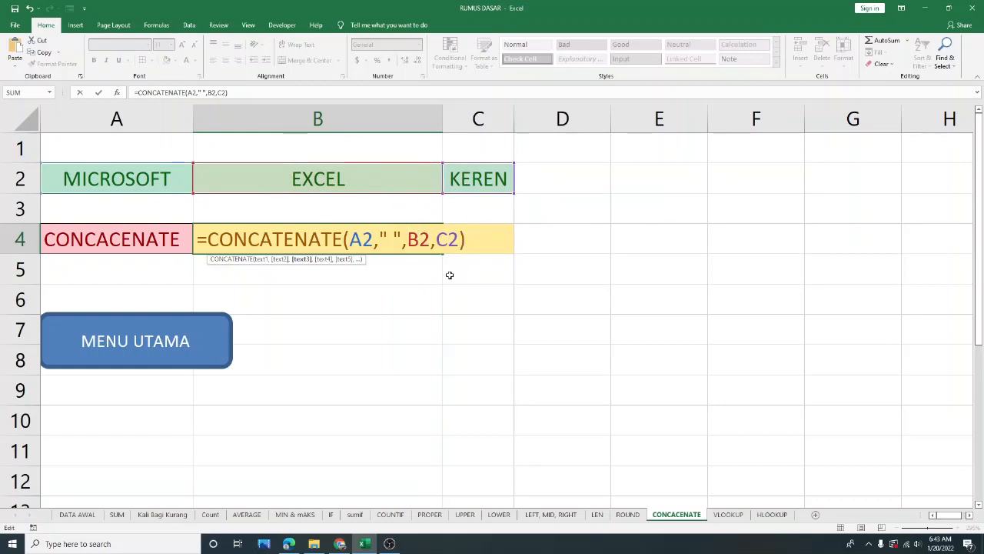
pyautogui.click(436, 240)
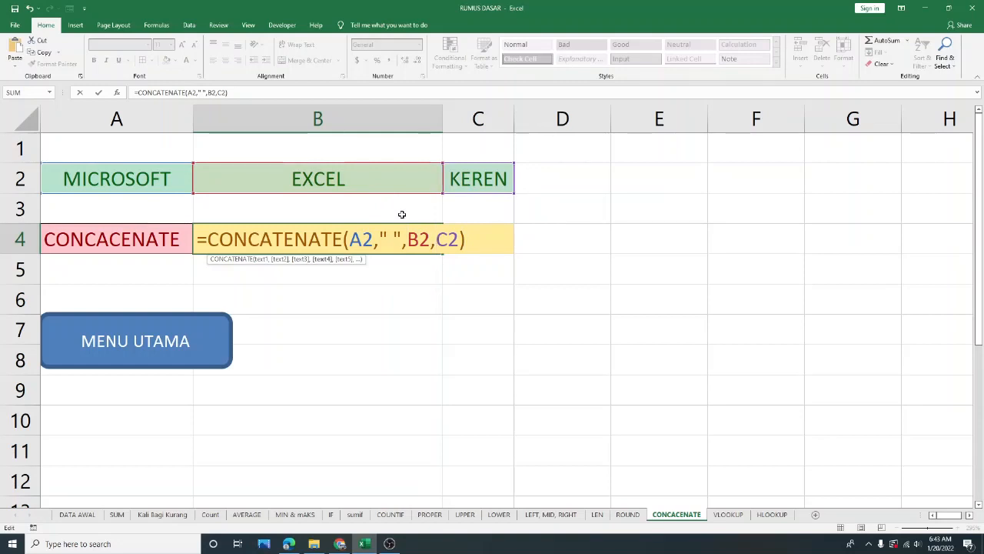
pyautogui.write('"')
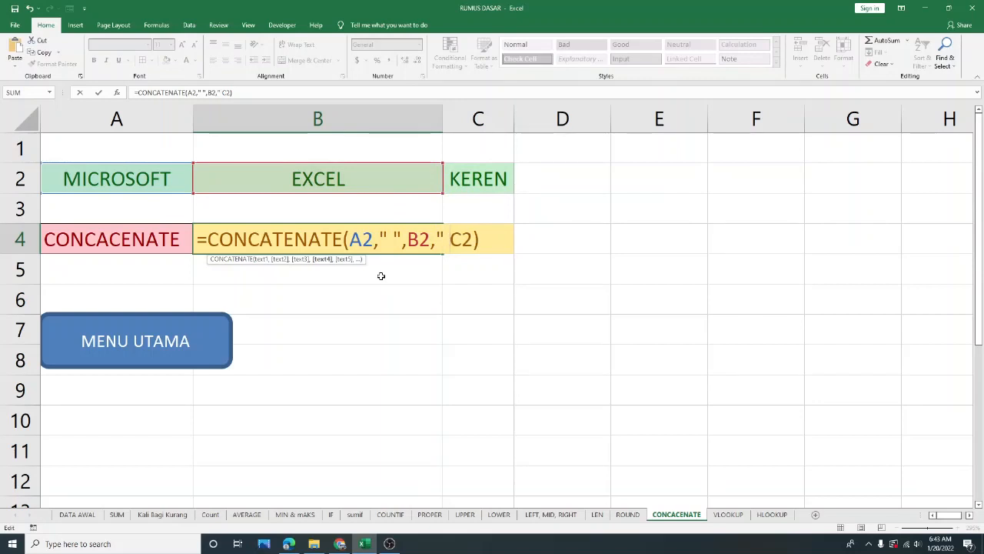
pyautogui.write(' ",')
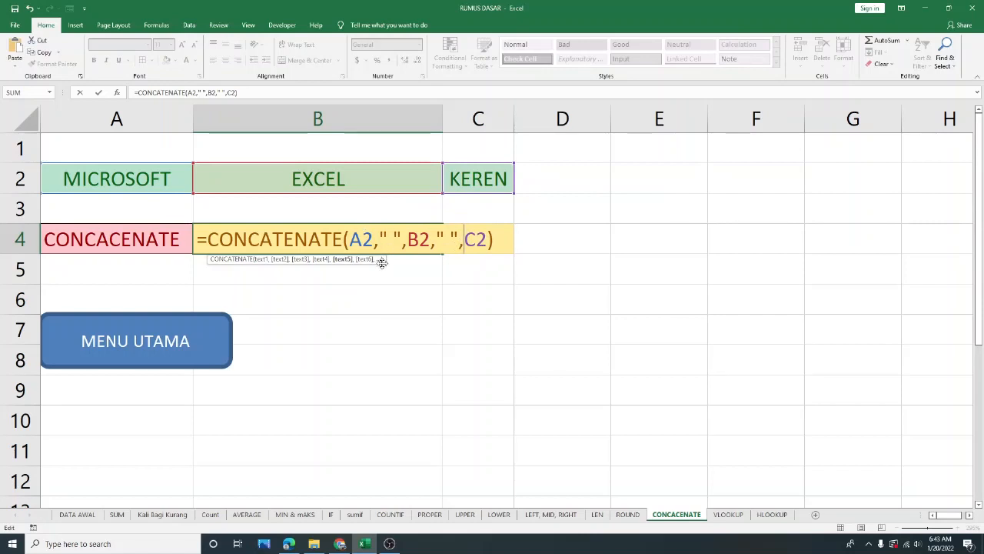
pyautogui.press('Return')
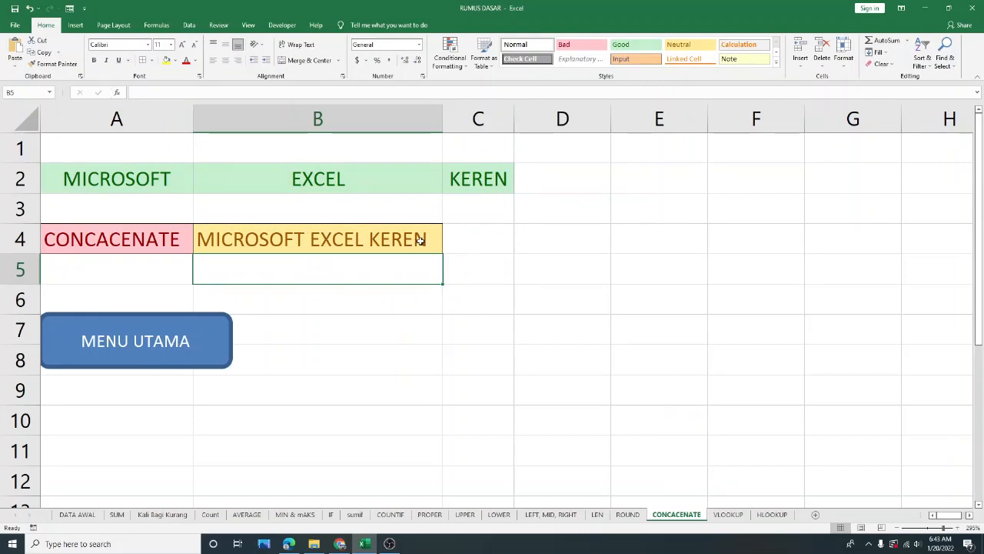
# Step: Compare the source words in A2, B2 and C2 with the spaced CONCATENATE result in B4
pyautogui.click(366, 304)
pyautogui.click(162, 248)
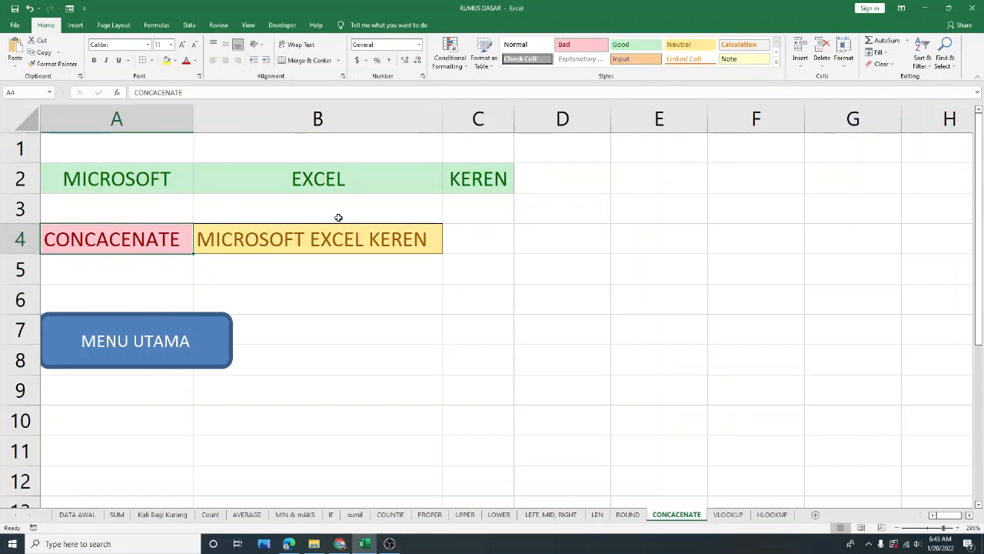
pyautogui.click(189, 187)
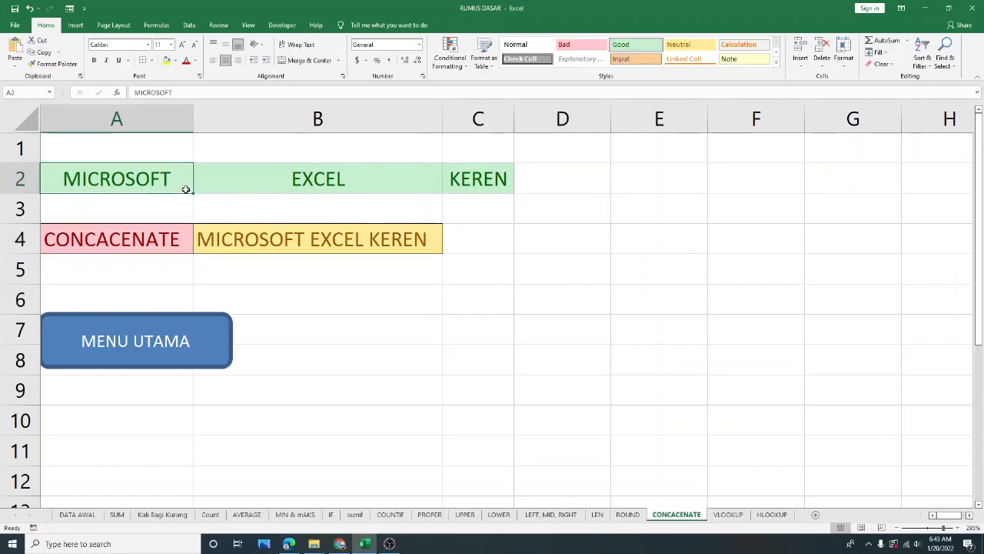
pyautogui.click(235, 178)
pyautogui.click(492, 179)
pyautogui.click(437, 280)
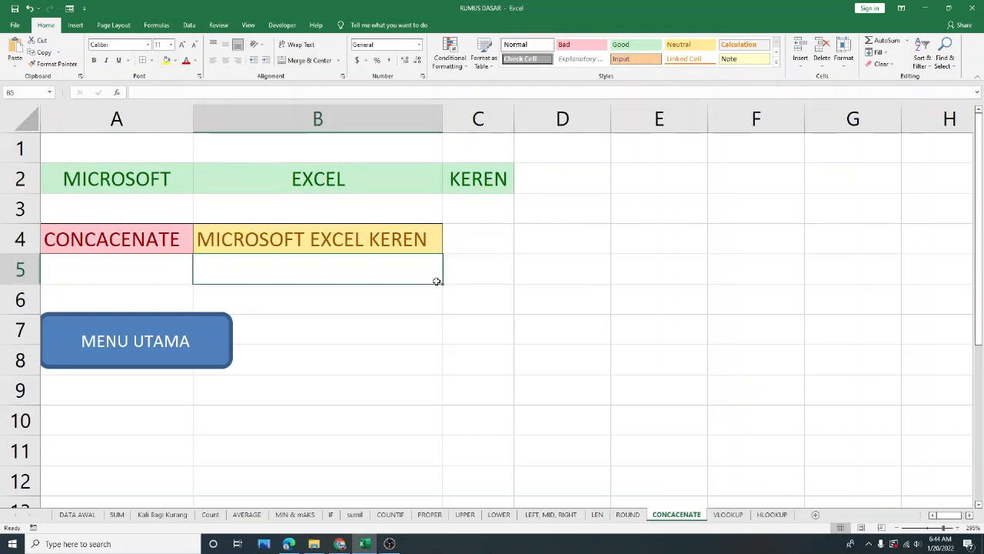
pyautogui.click(390, 308)
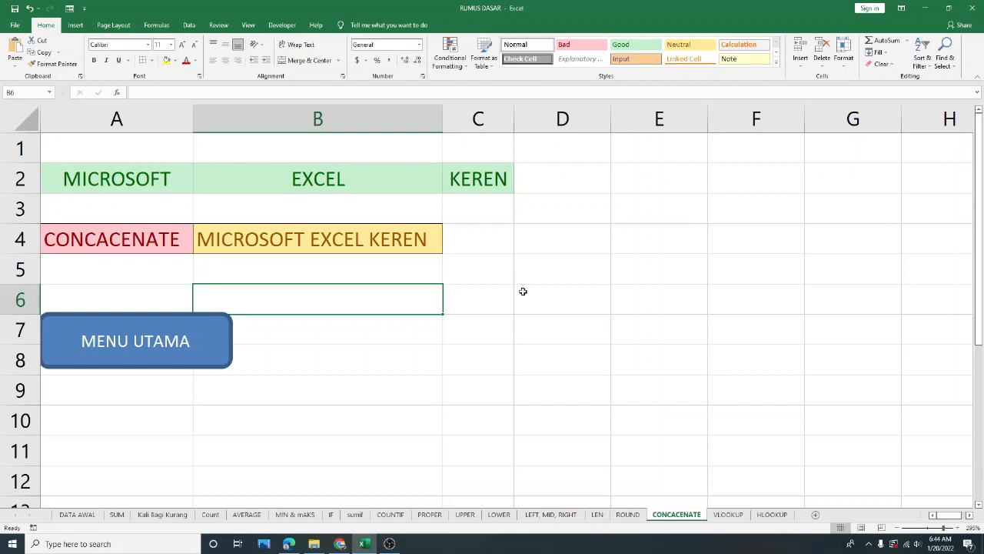
# Step: Return to the main menu list and mark the CONCATENATE explanation in C16 as finished with the Bad cell style
pyautogui.click(162, 340)
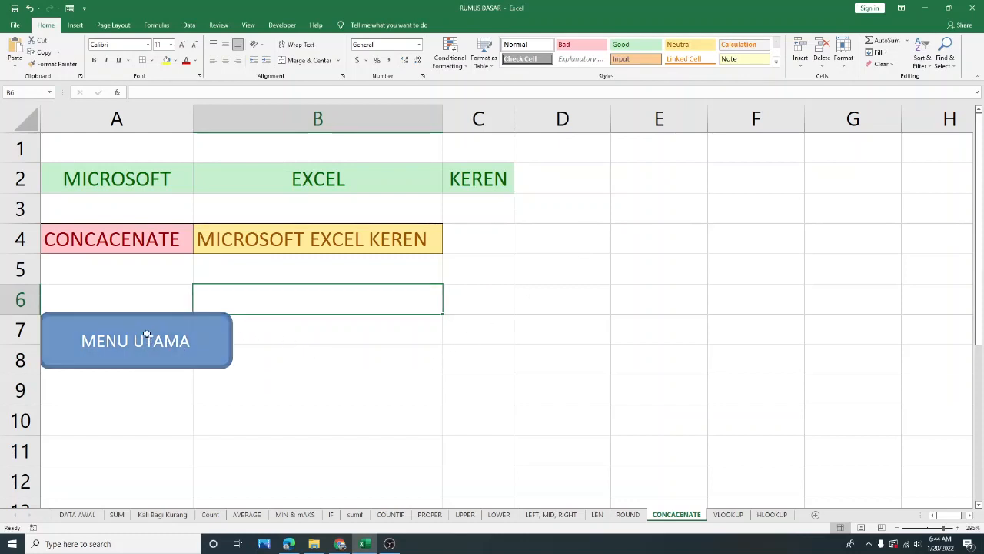
pyautogui.click(248, 411)
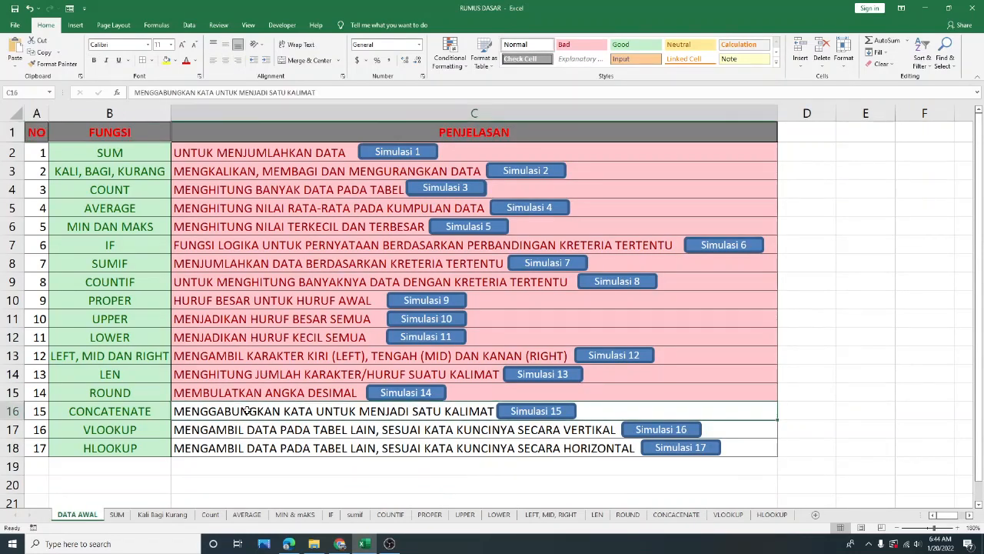
# Step: Examine the VLOOKUP and HLOOKUP entries and their explanations in rows 17 and 18 of the function list
pyautogui.click(151, 431)
pyautogui.click(140, 446)
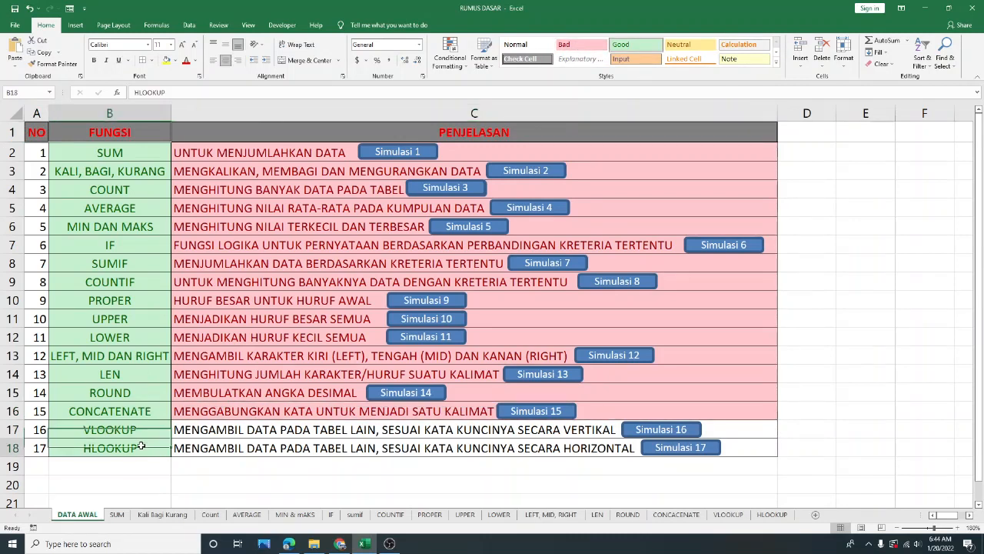
pyautogui.click(146, 433)
pyautogui.click(145, 446)
pyautogui.click(155, 432)
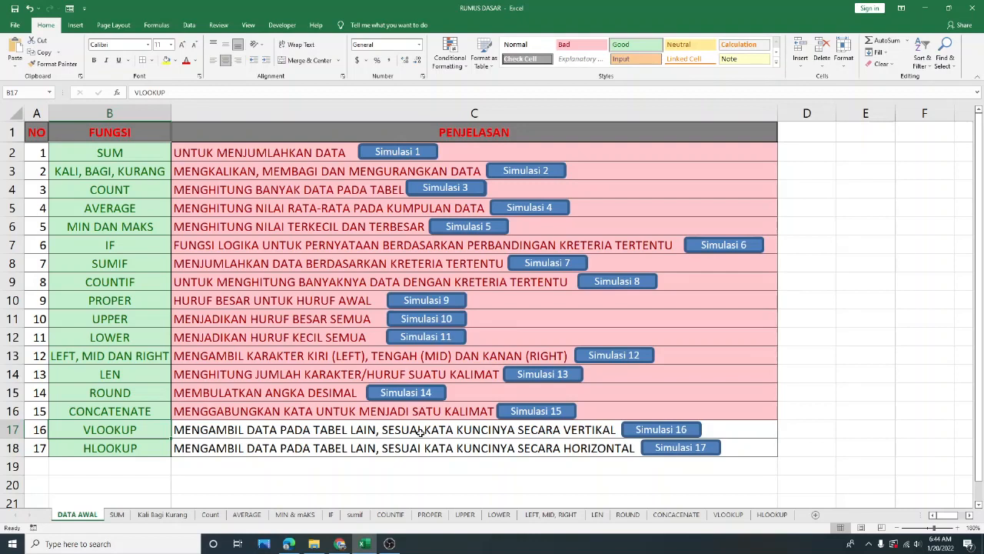
pyautogui.click(164, 452)
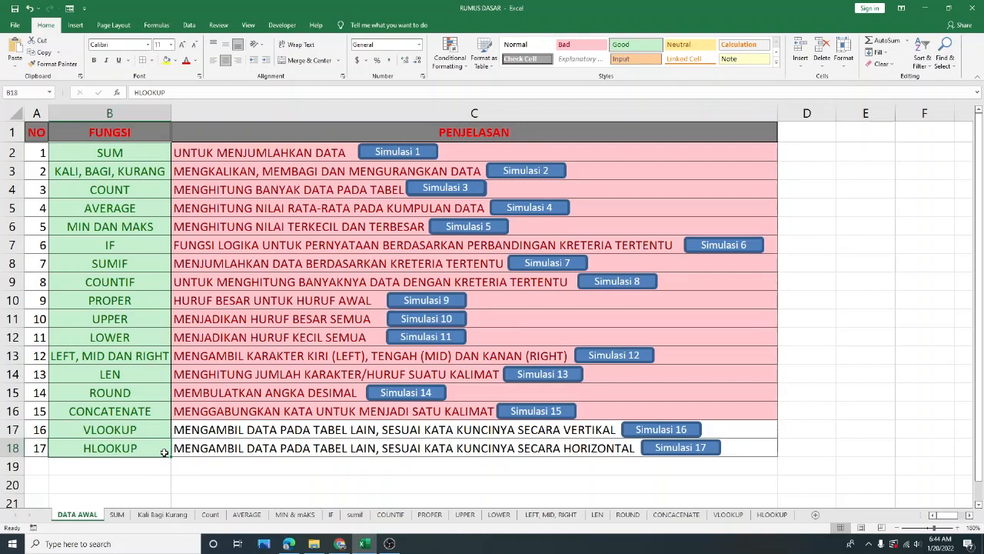
pyautogui.click(332, 446)
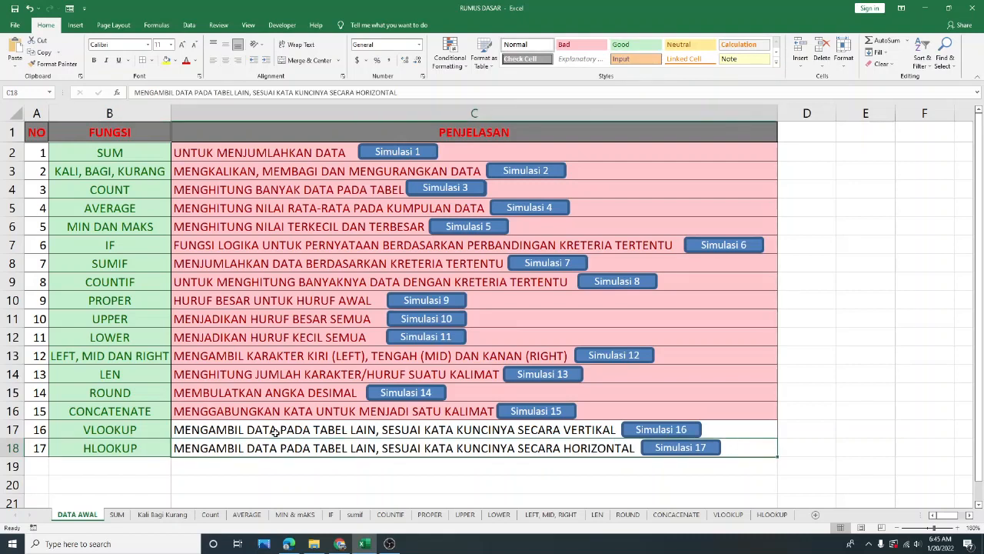
pyautogui.click(140, 429)
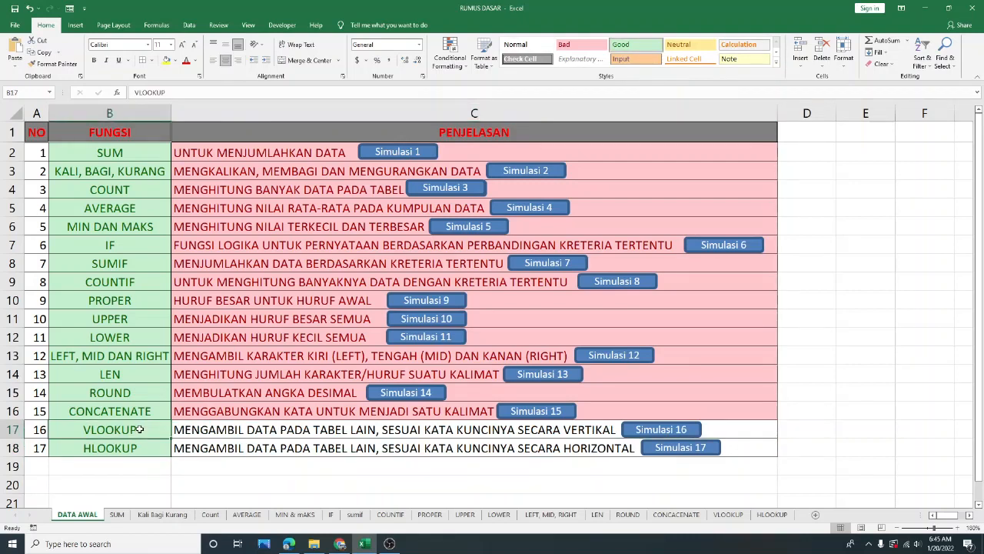
# Step: Open the VLOOKUP simulation sheet and clear the sample entry in A4:C4 of the price list
pyautogui.click(664, 428)
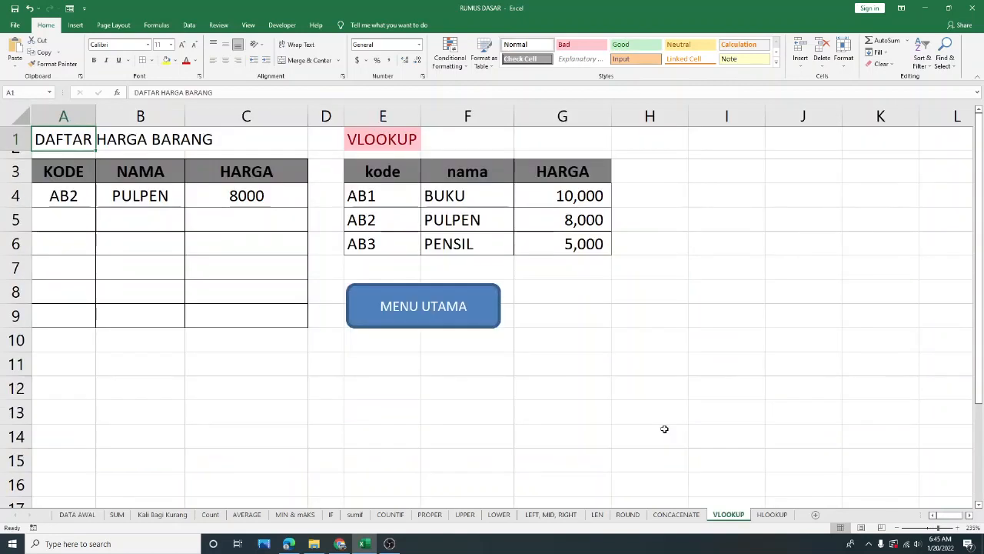
pyautogui.click(565, 296)
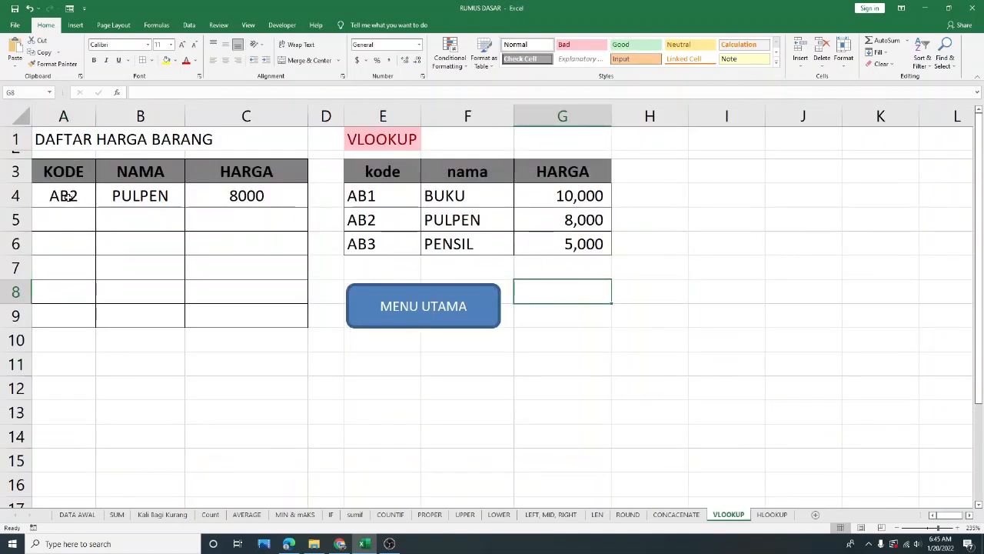
pyautogui.moveTo(68, 197); pyautogui.dragTo(216, 198)
pyautogui.press('Delete')
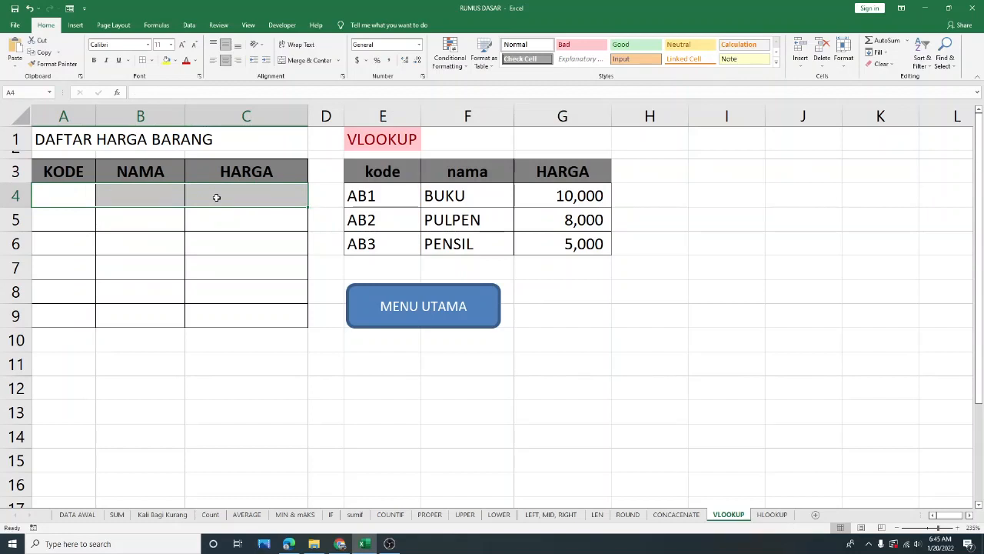
pyautogui.click(431, 394)
# Step: Replace the item codes in E4:E6 of the reference table with 1, 2 and 3
pyautogui.click(366, 198)
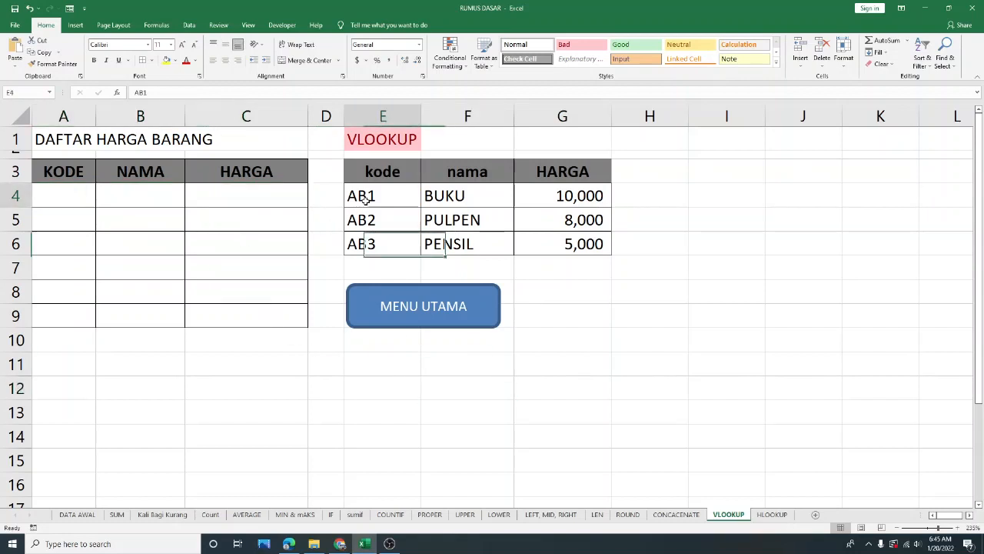
pyautogui.write('1')
pyautogui.press('Return')
pyautogui.write('2')
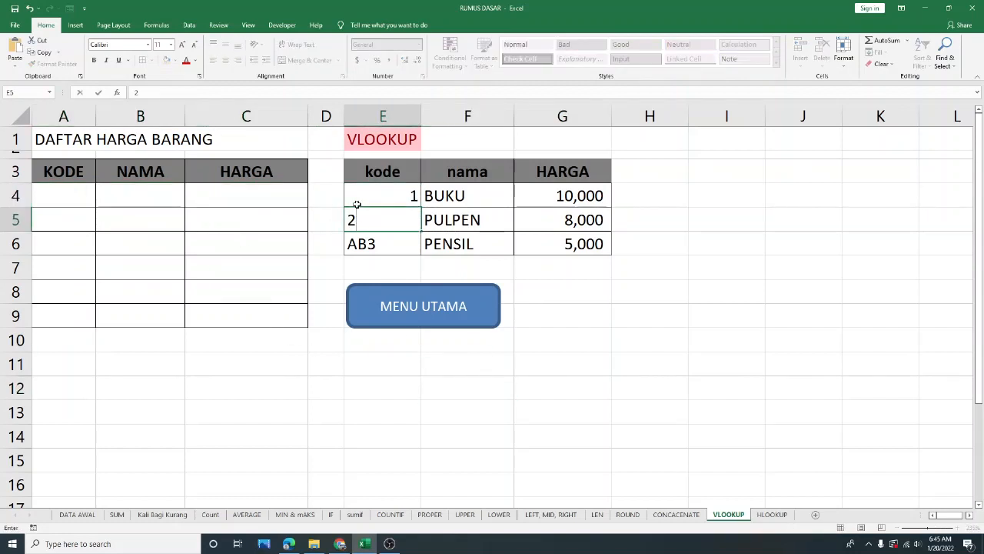
pyautogui.press('Return')
pyautogui.write('3')
pyautogui.press('Return')
pyautogui.click(450, 405)
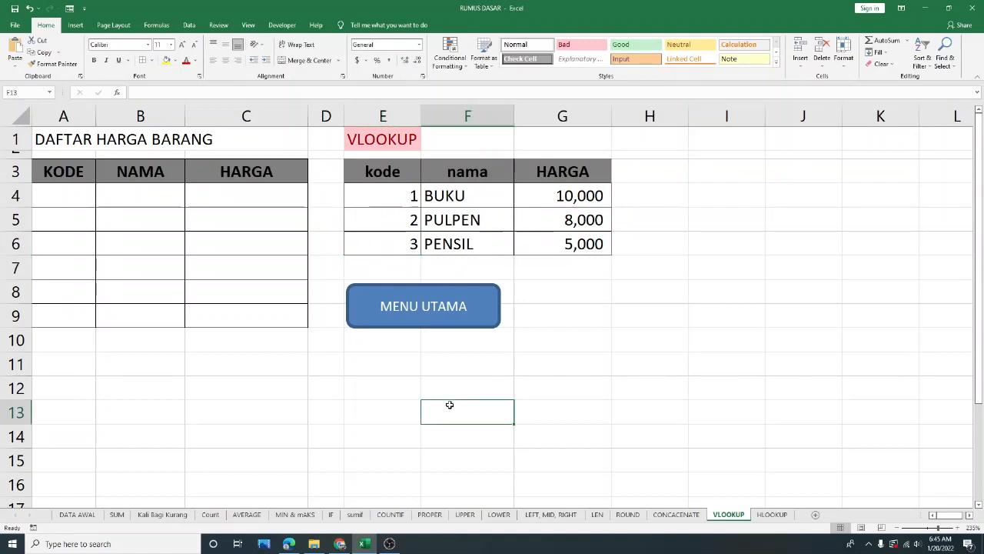
# Step: Examine the reference table in E3:G6, including its kode, nama and HARGA headers and the first item's row
pyautogui.click(510, 355)
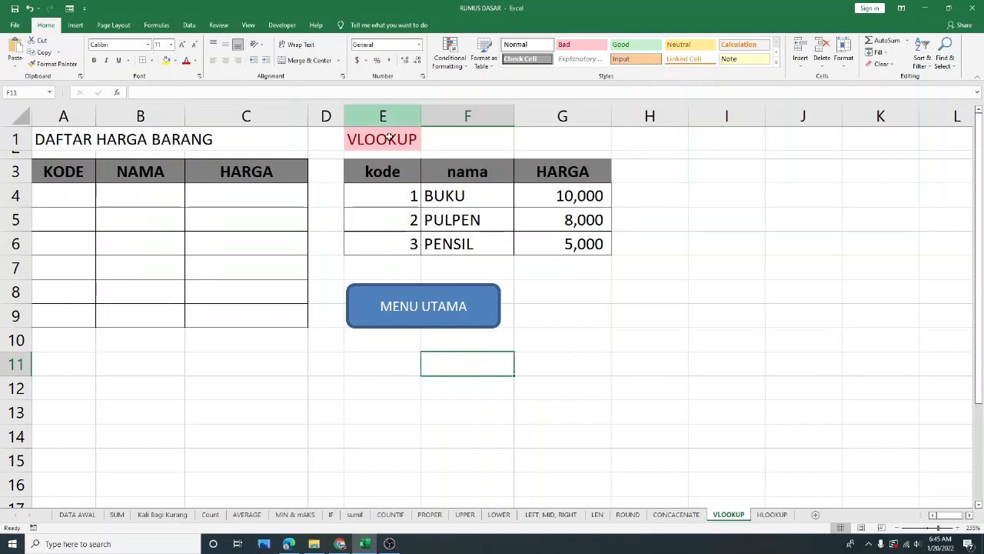
pyautogui.moveTo(395, 171); pyautogui.dragTo(568, 237)
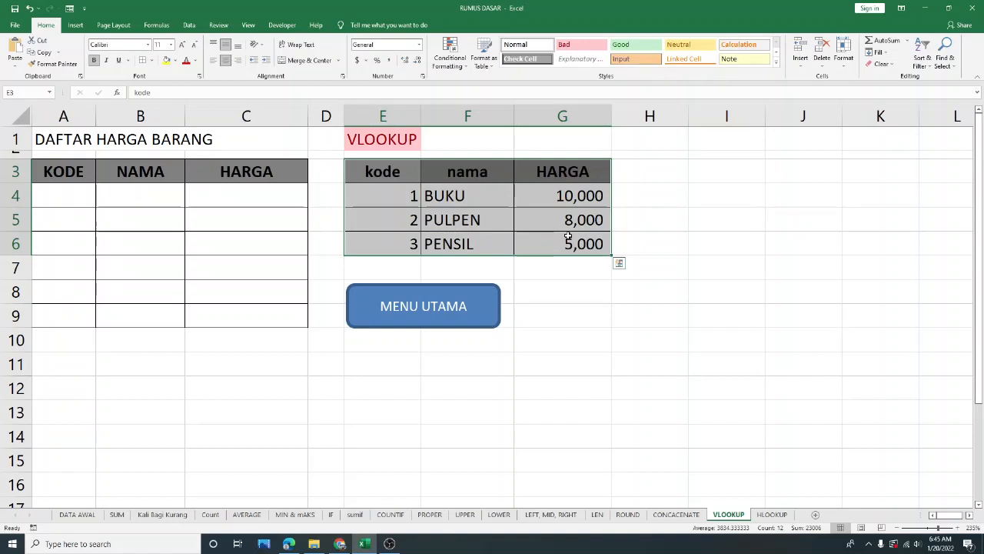
pyautogui.click(399, 195)
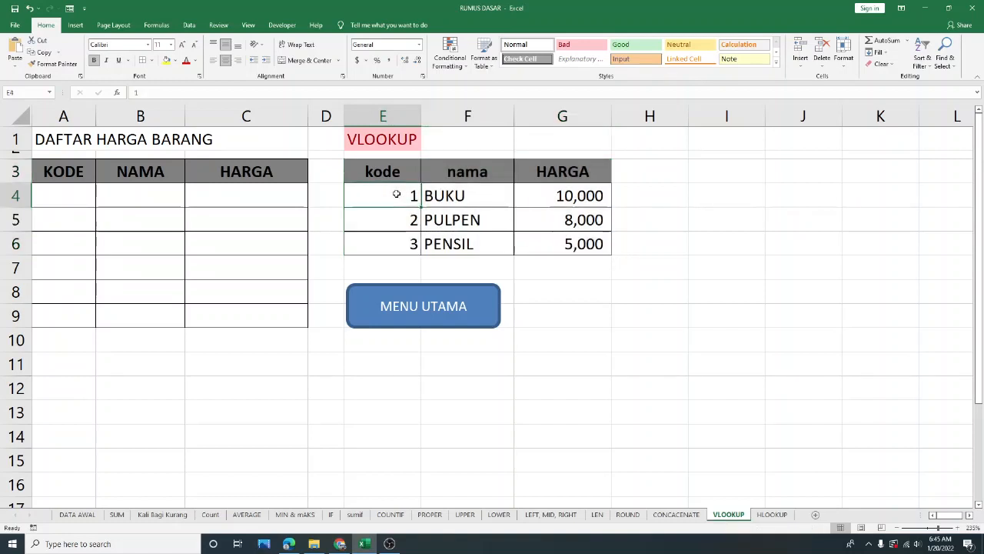
pyautogui.click(465, 195)
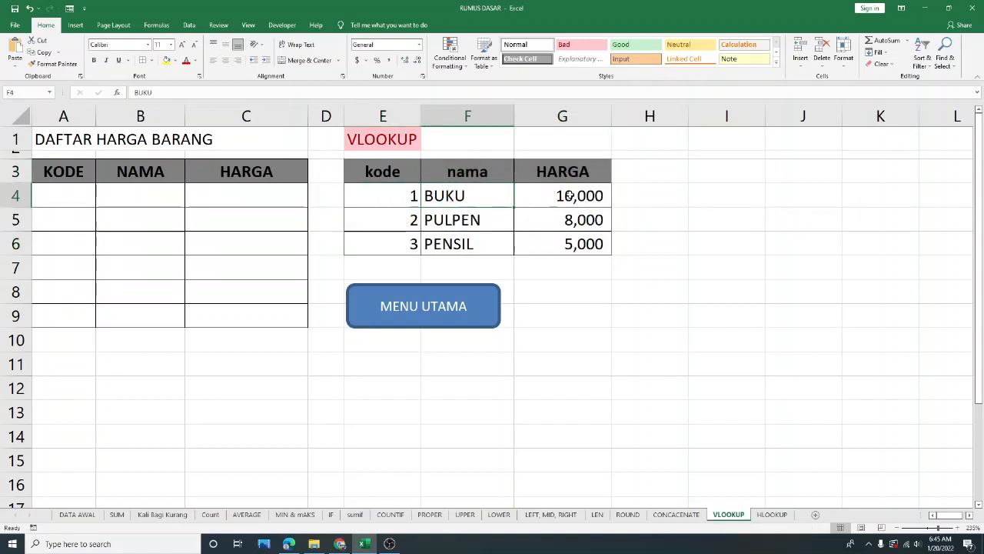
pyautogui.click(570, 195)
pyautogui.click(397, 171)
pyautogui.click(451, 172)
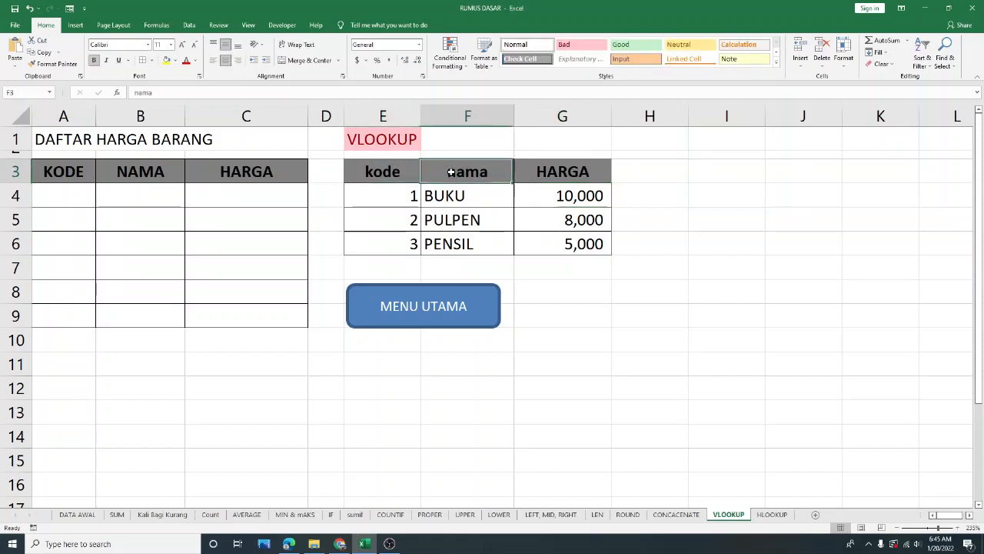
pyautogui.click(568, 176)
# Step: Compare the empty KODE, NAMA and HARGA columns in A4:C9 with the codes in E4:E6 of the reference table
pyautogui.click(277, 224)
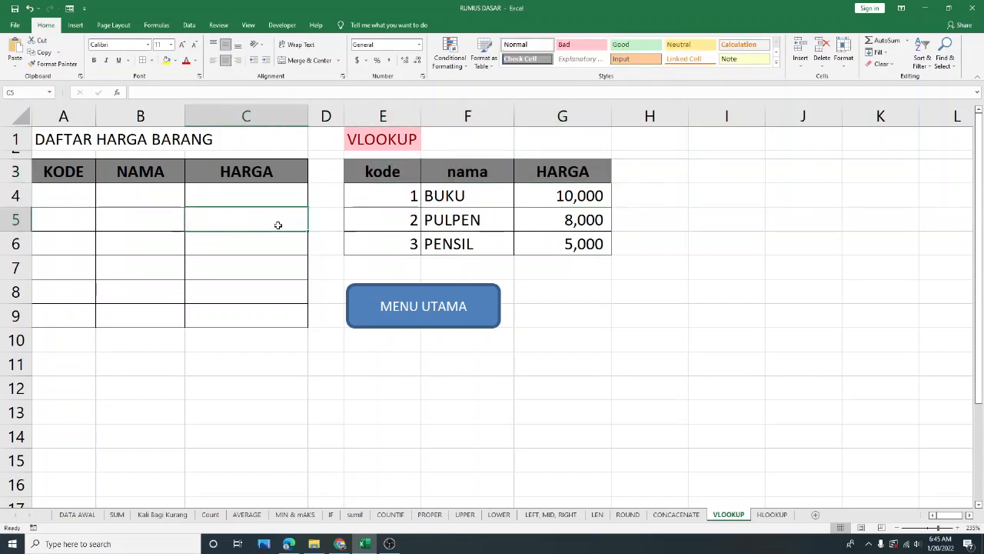
pyautogui.moveTo(69, 191); pyautogui.dragTo(69, 315)
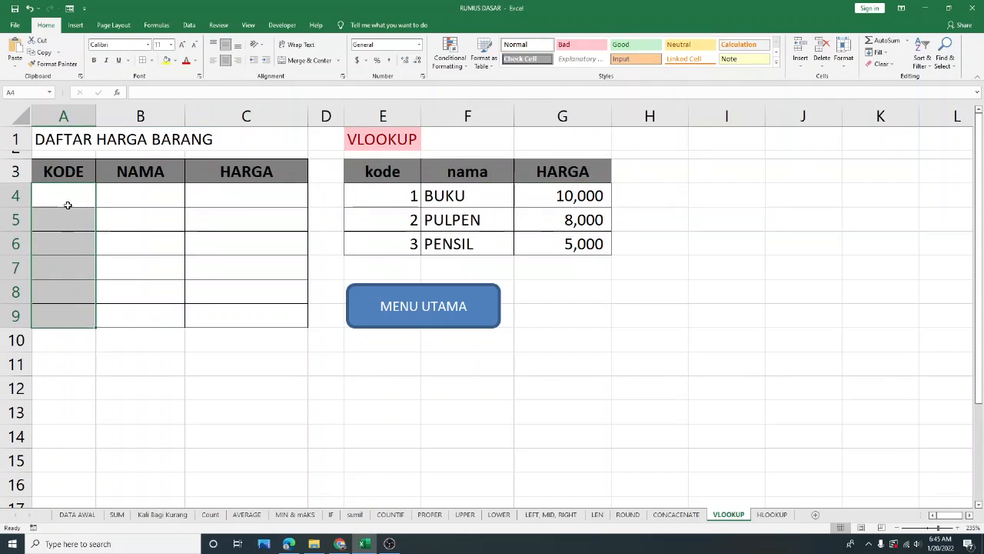
pyautogui.moveTo(376, 197); pyautogui.dragTo(392, 246)
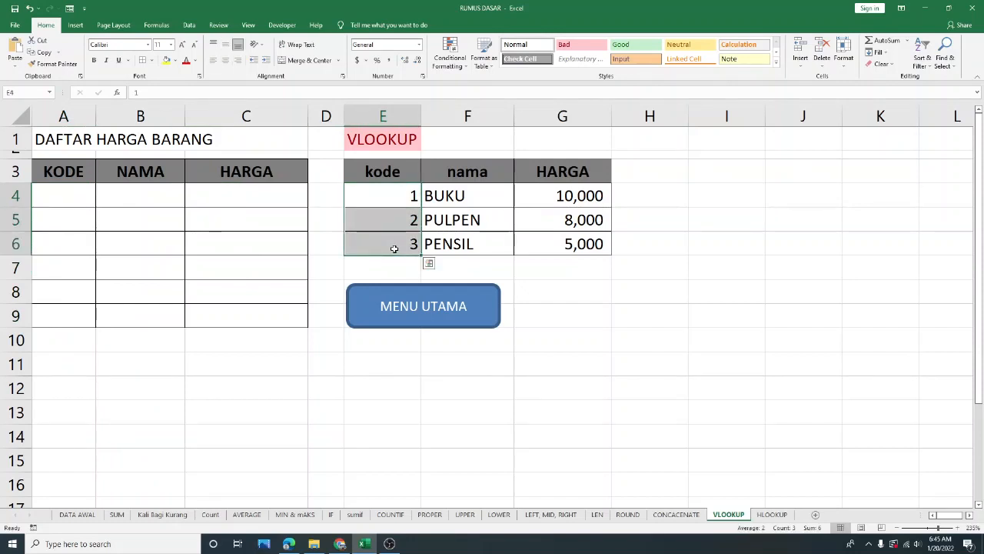
pyautogui.moveTo(112, 185); pyautogui.dragTo(158, 315)
pyautogui.moveTo(261, 202); pyautogui.dragTo(275, 315)
pyautogui.moveTo(172, 193); pyautogui.dragTo(173, 314)
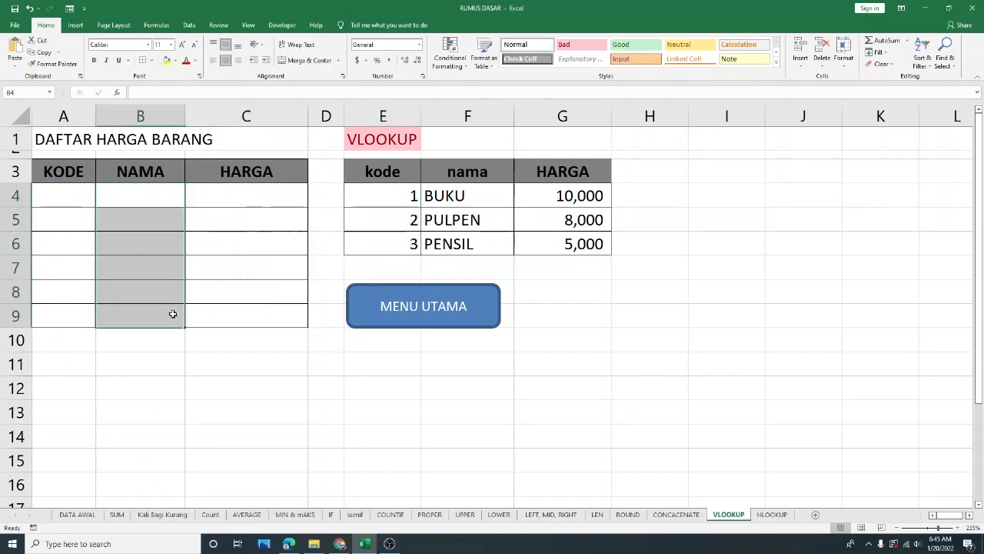
pyautogui.moveTo(157, 189); pyautogui.dragTo(222, 312)
pyautogui.click(162, 204)
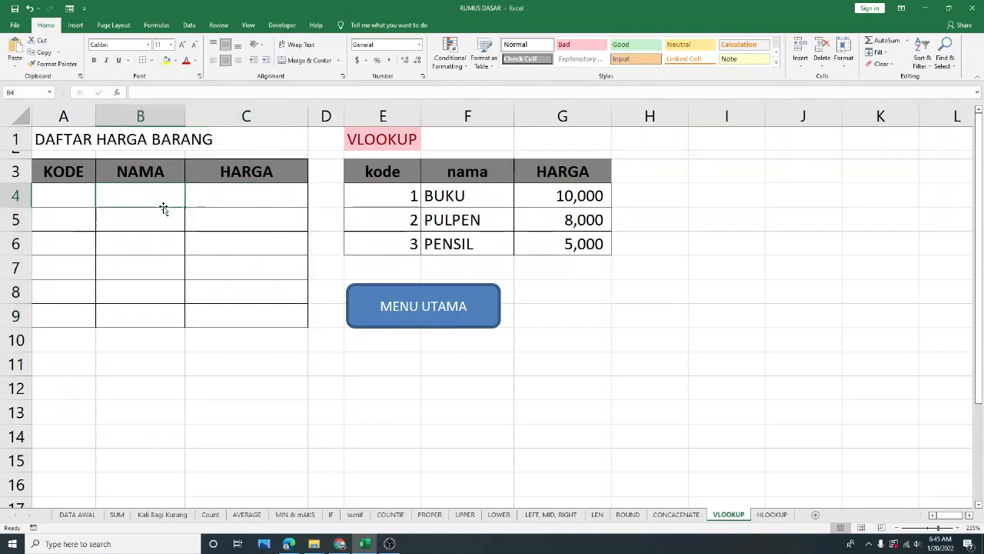
pyautogui.click(246, 207)
pyautogui.click(69, 194)
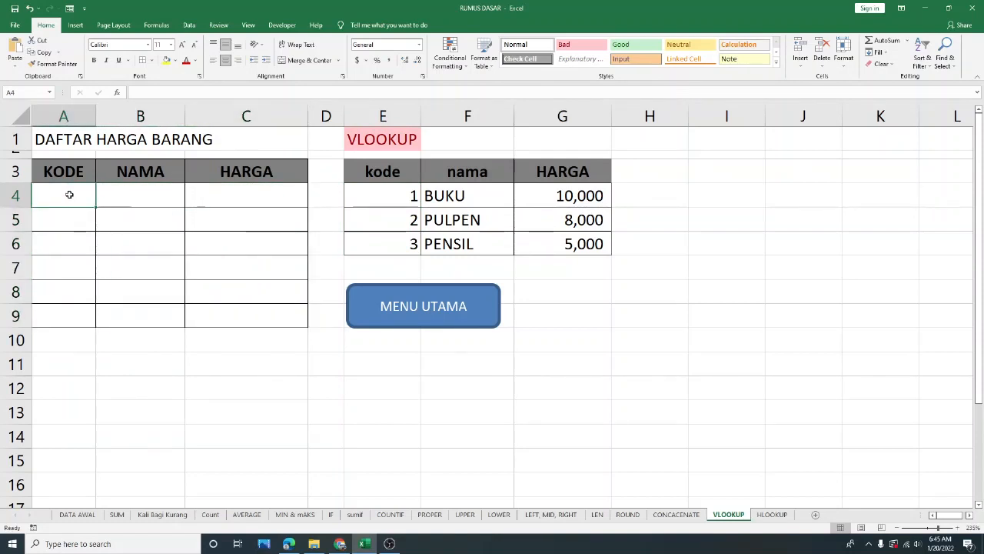
pyautogui.click(136, 195)
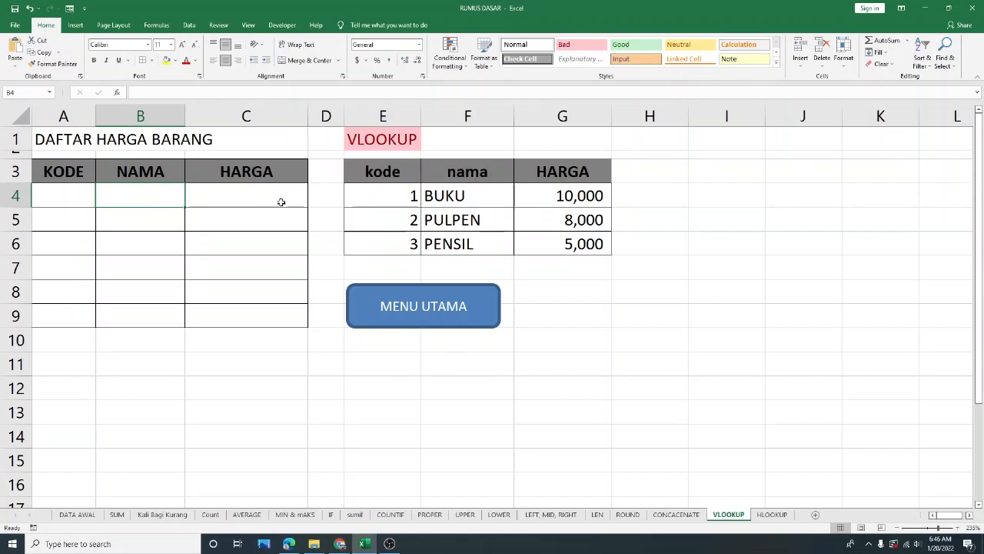
pyautogui.click(238, 247)
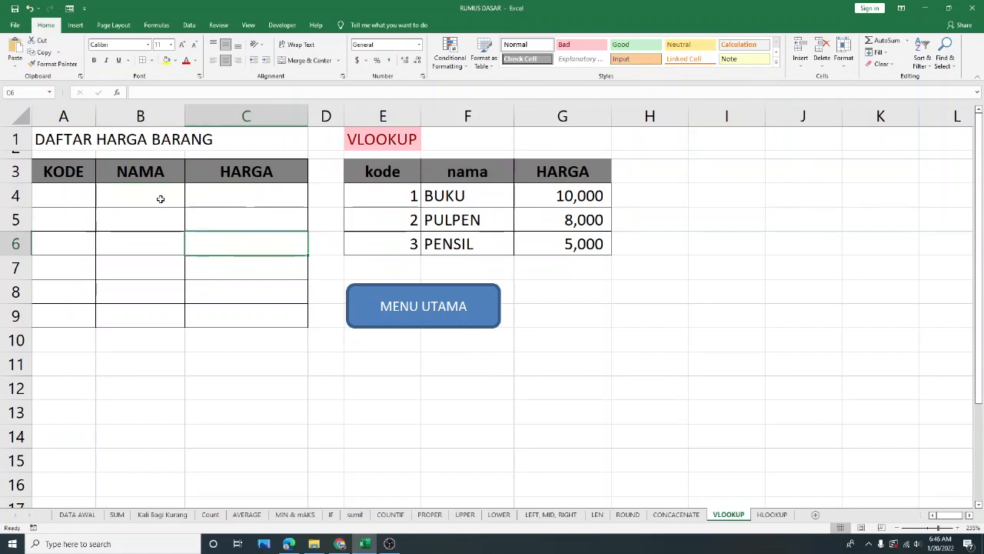
# Step: Enter the item code 1 in cell A4 of the price list
pyautogui.click(75, 200)
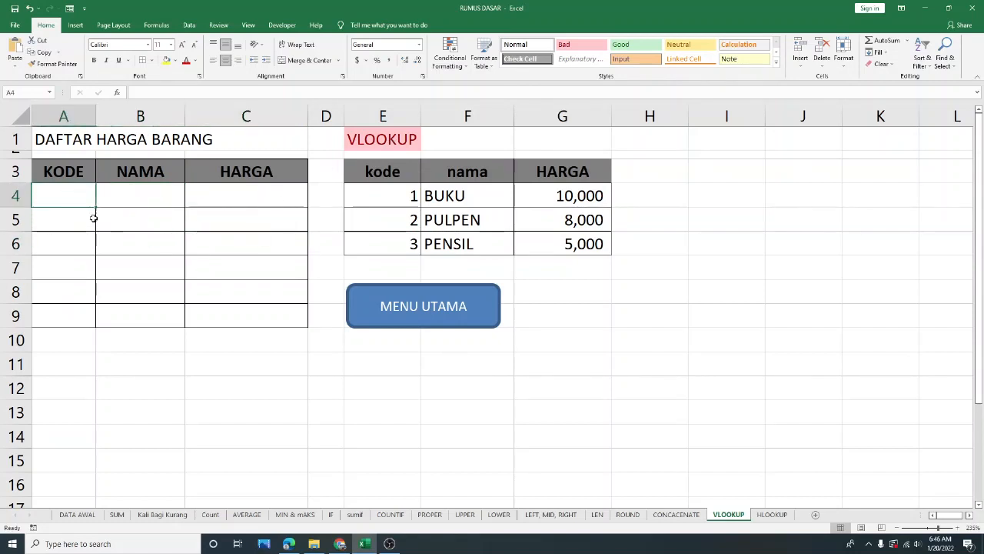
pyautogui.write('1')
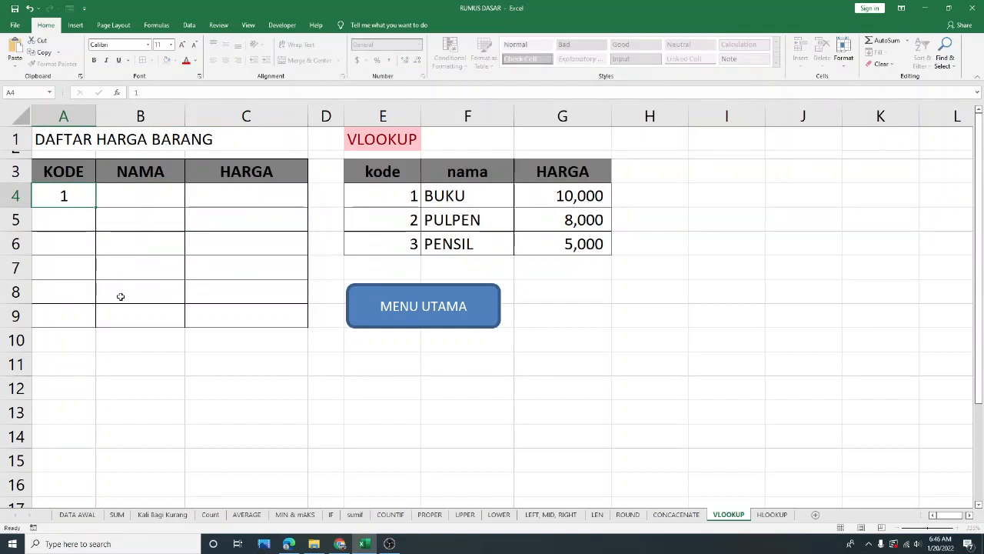
pyautogui.press('Tab')
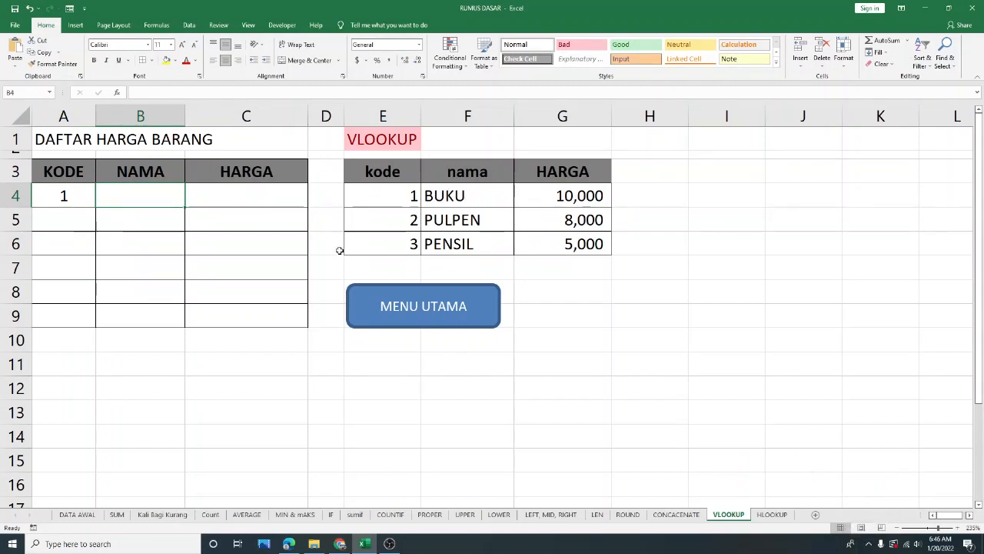
# Step: Enter =VLOOKUP(A4,E4:G6,2,0) in cell B4 to retrieve the item name for the code in A4
pyautogui.write('=VLOO')
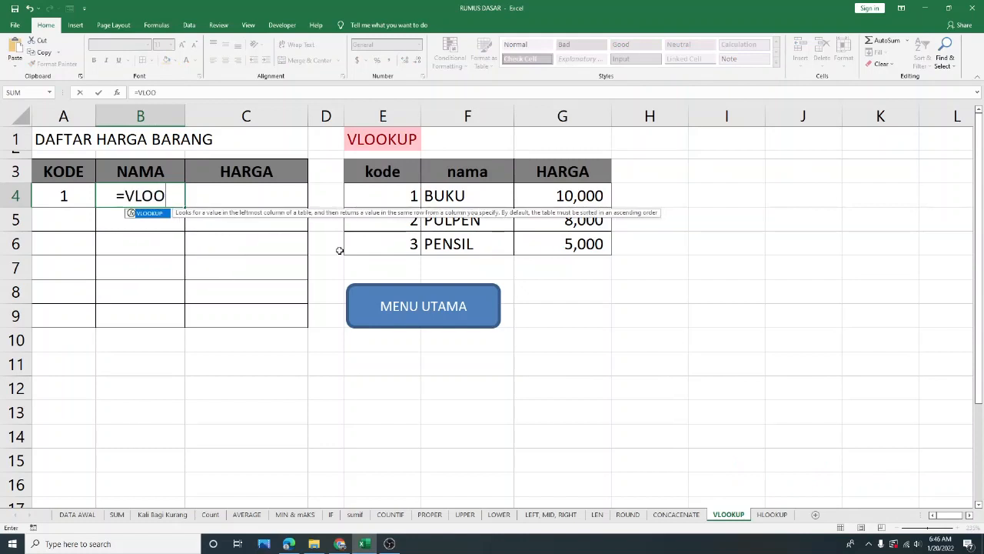
pyautogui.doubleClick(150, 214)
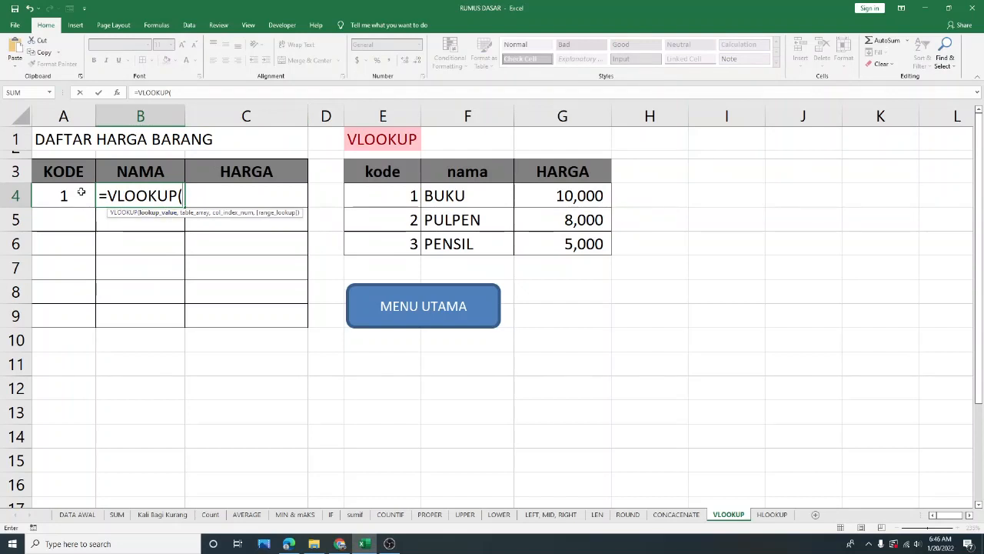
pyautogui.click(61, 196)
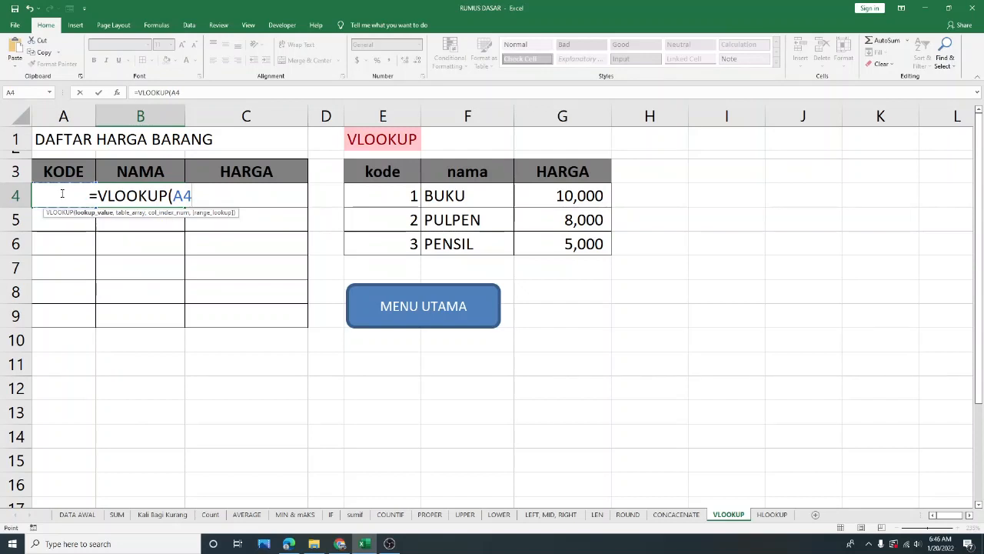
pyautogui.write(',')
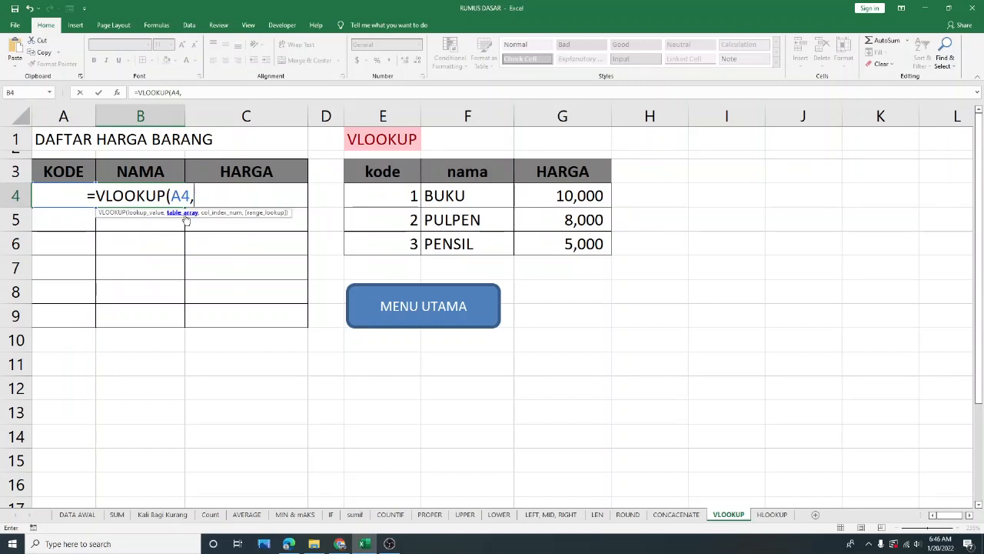
pyautogui.moveTo(381, 196); pyautogui.dragTo(557, 240)
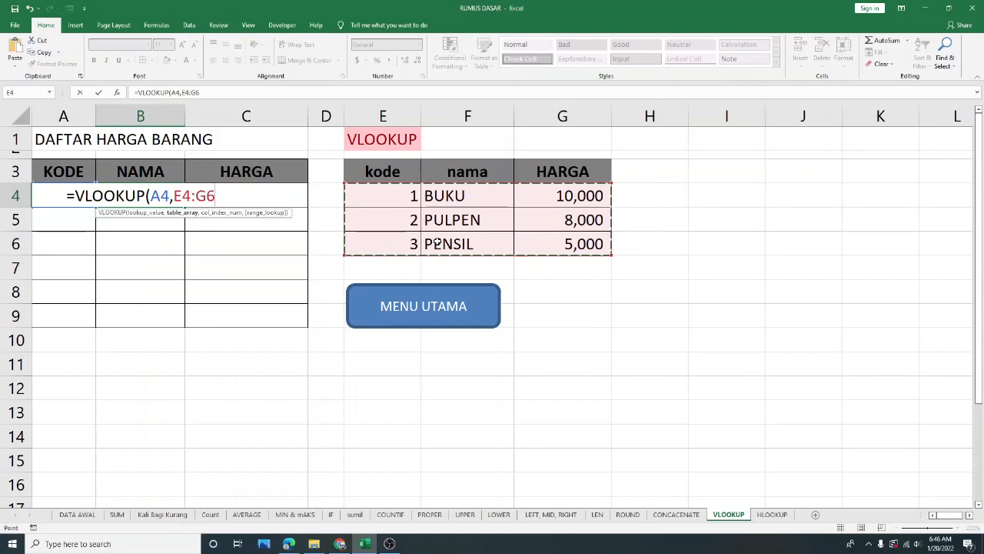
pyautogui.write(',')
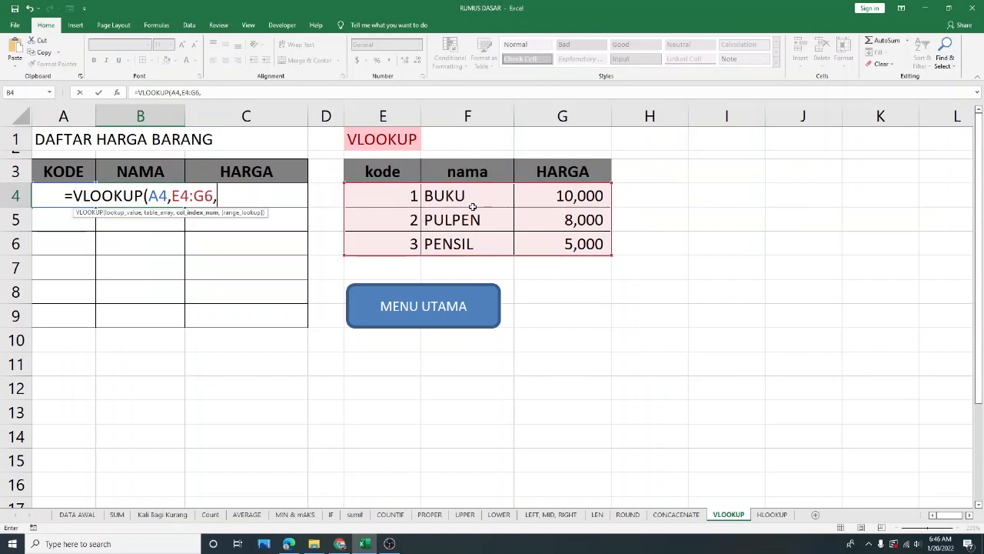
pyautogui.click(231, 198)
pyautogui.write('2')
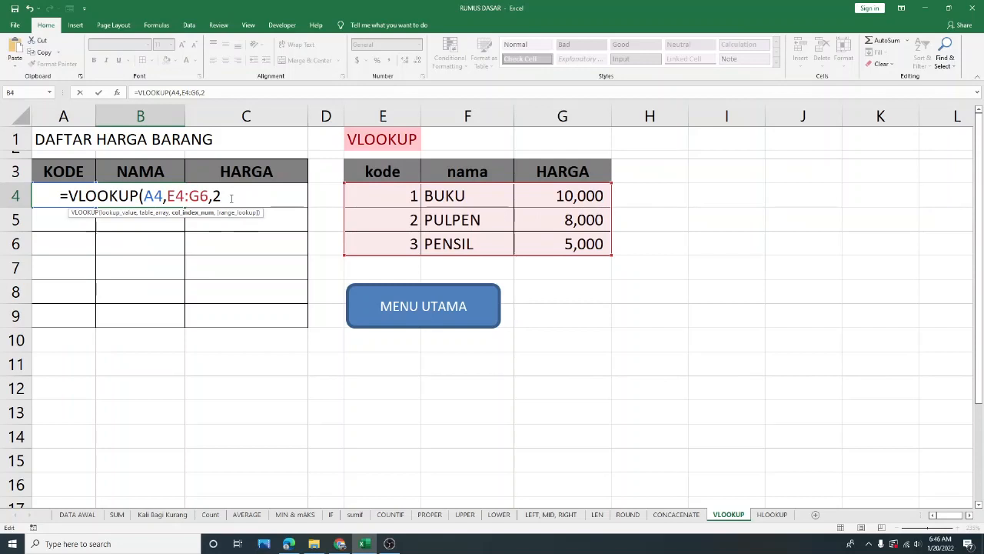
pyautogui.write(',')
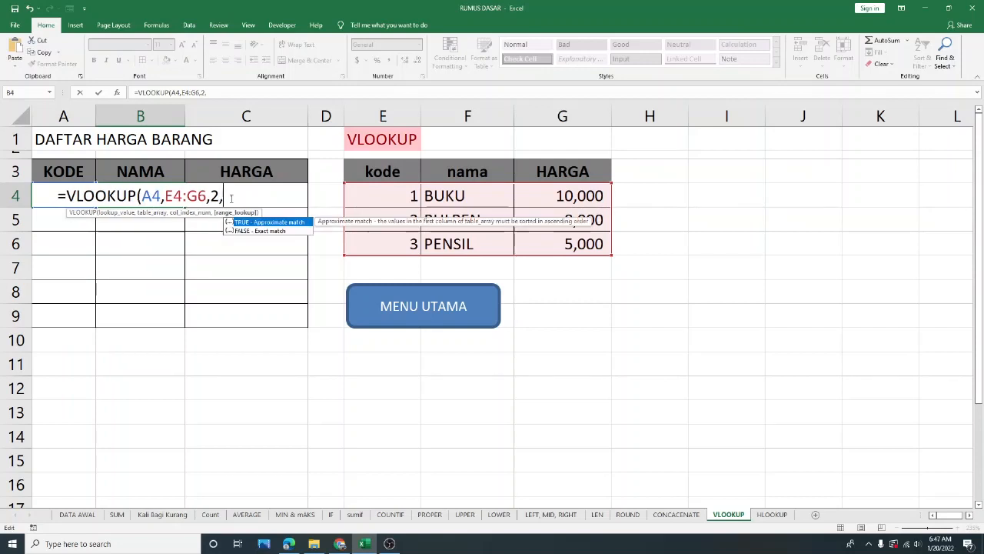
pyautogui.write('0)')
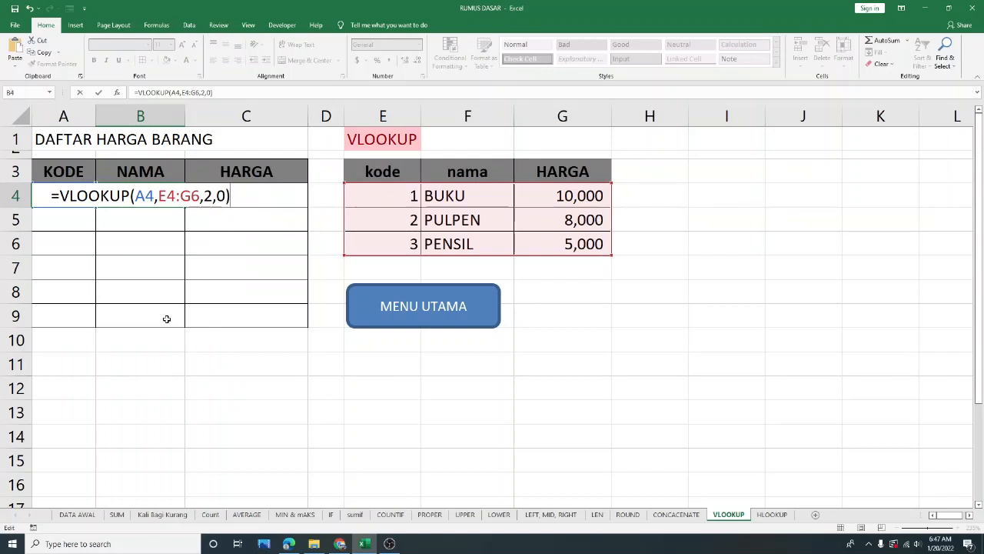
pyautogui.press('Return')
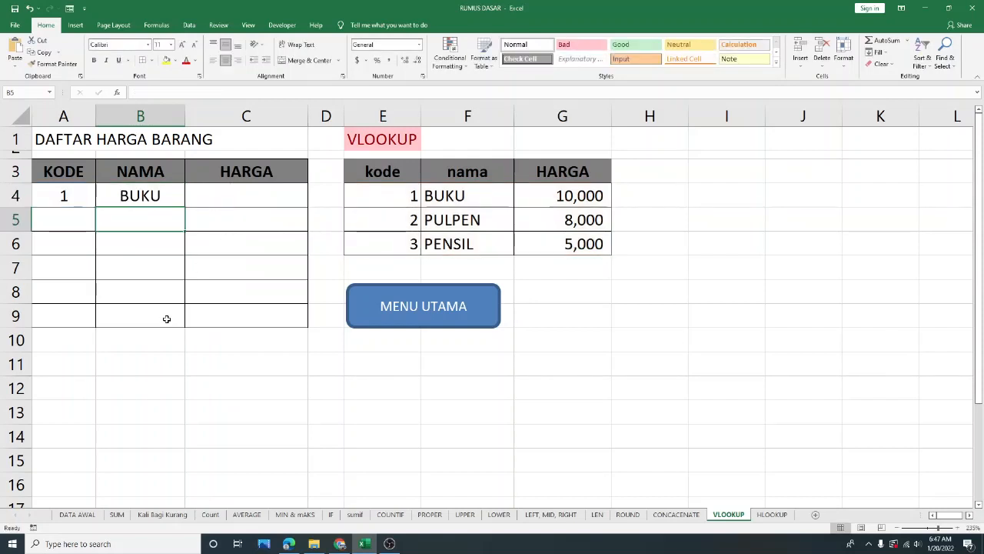
# Step: Test the name lookup in B4 by changing the item code in A4 to 2 and to 3
pyautogui.click(145, 202)
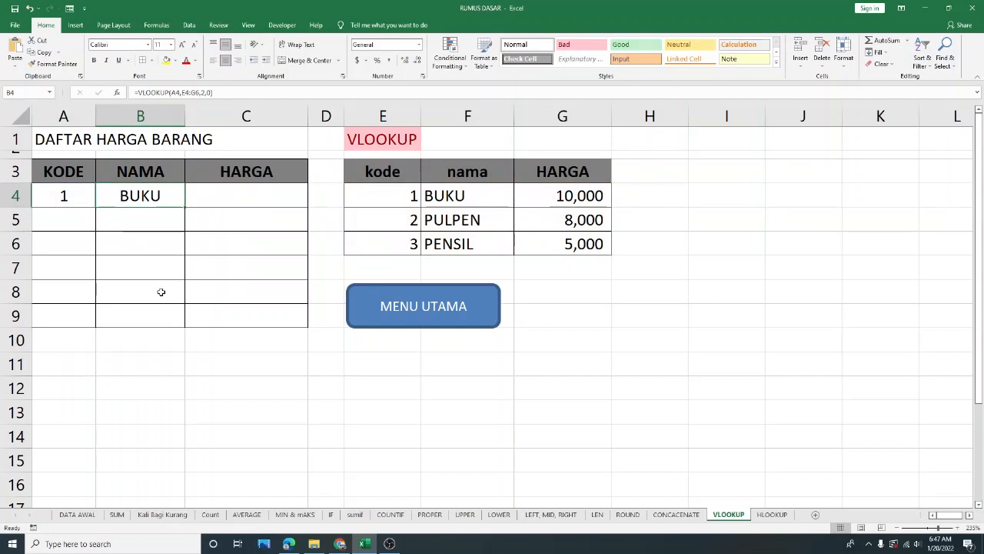
pyautogui.click(58, 192)
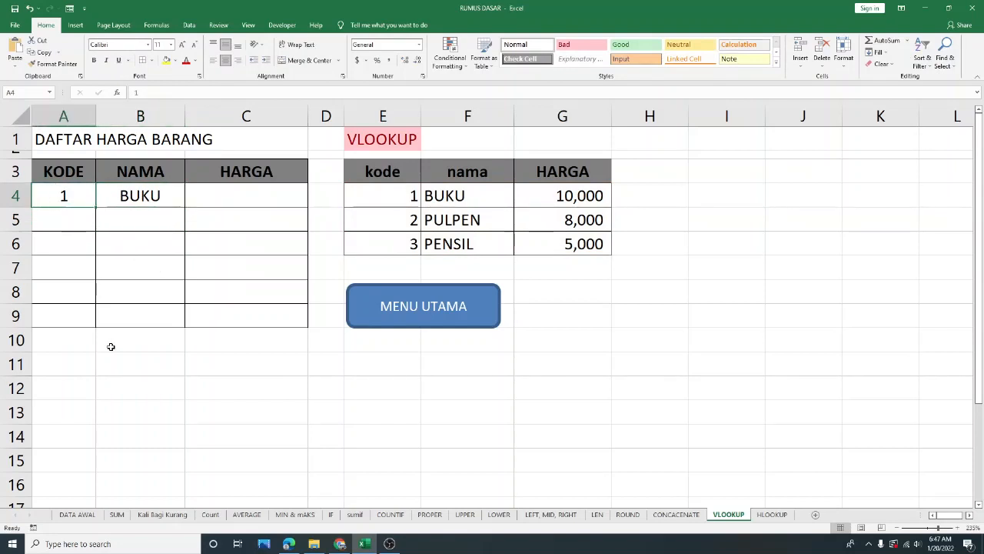
pyautogui.write('2')
pyautogui.press('Return')
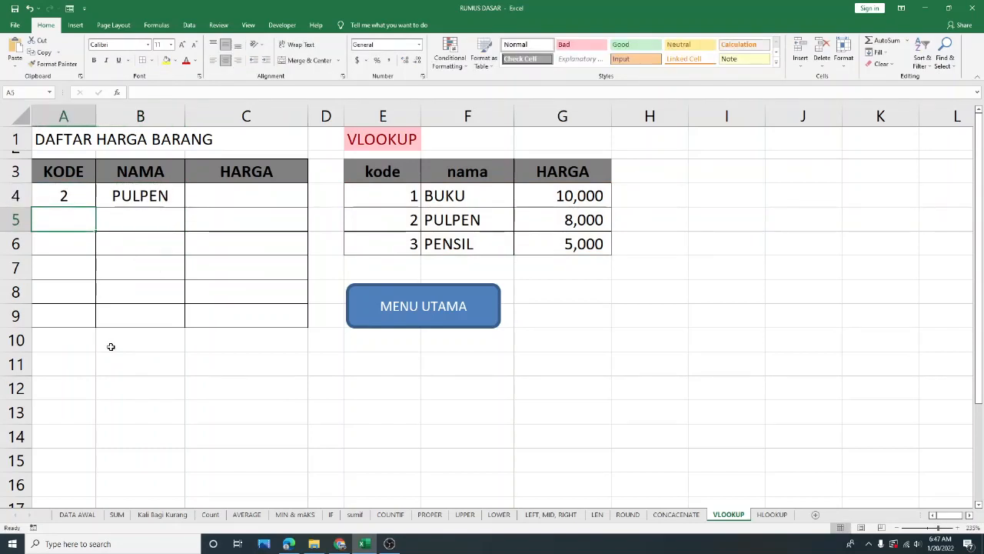
pyautogui.click(70, 192)
pyautogui.write('3')
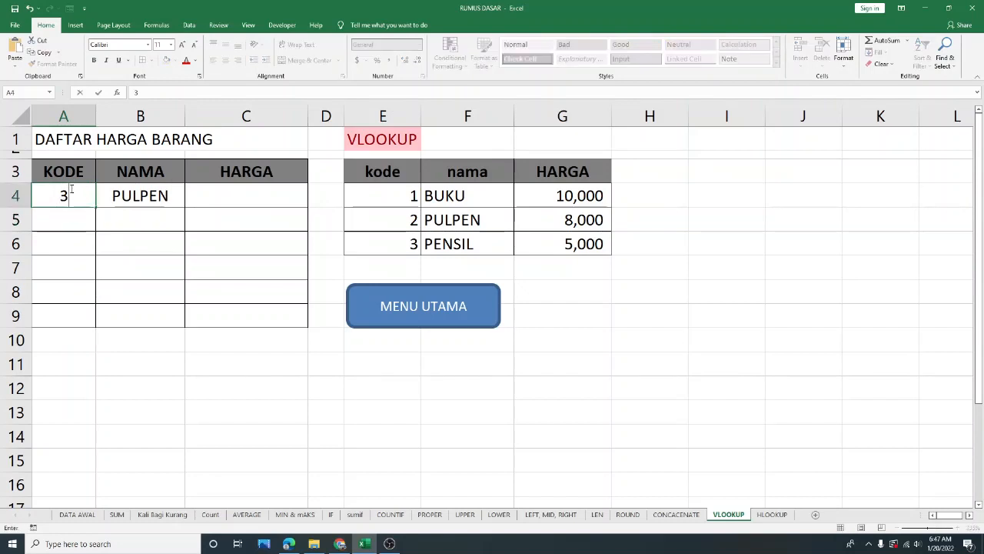
pyautogui.press('Return')
pyautogui.click(143, 244)
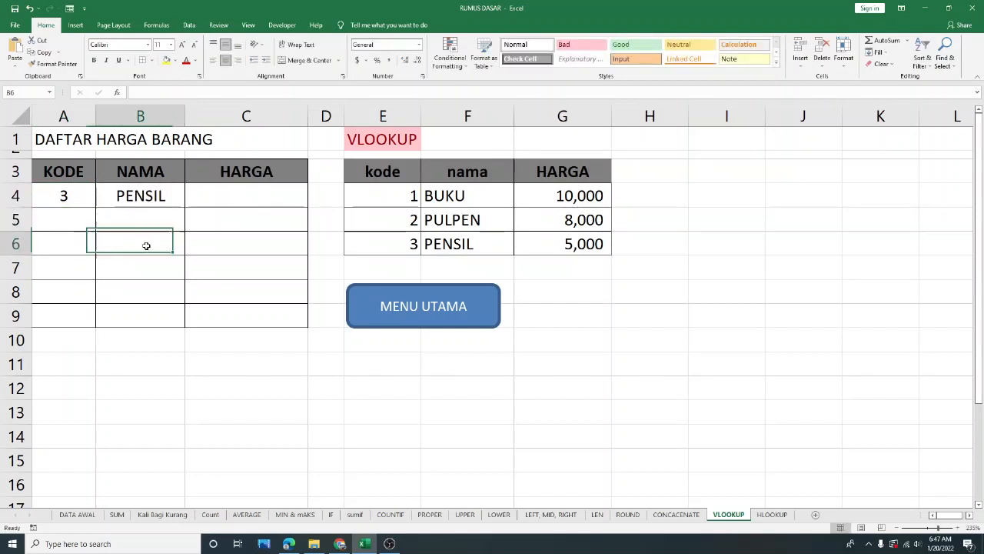
pyautogui.click(145, 199)
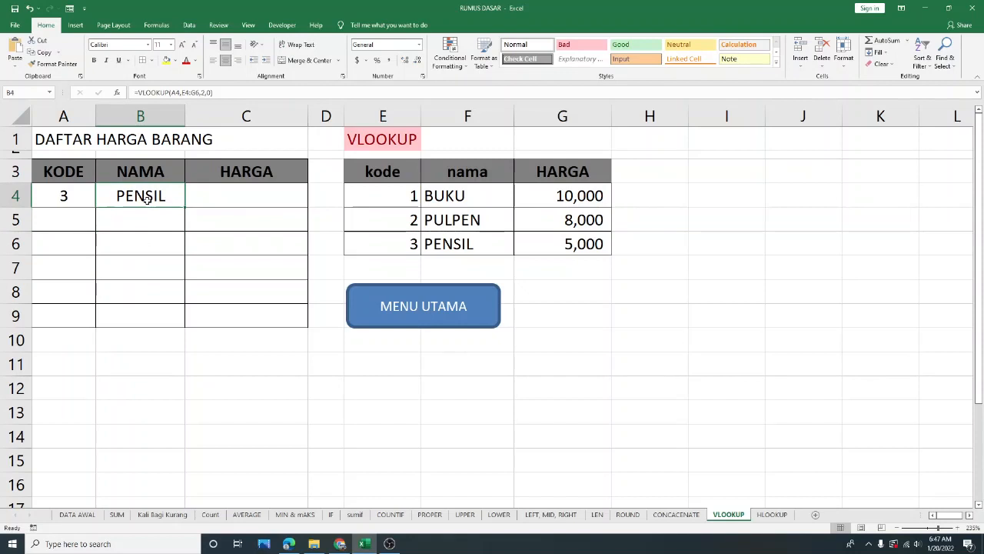
# Step: Enter =VLOOKUP(A4,E4:G6,3) in cell C4 to retrieve the item's price from the reference table
pyautogui.click(252, 197)
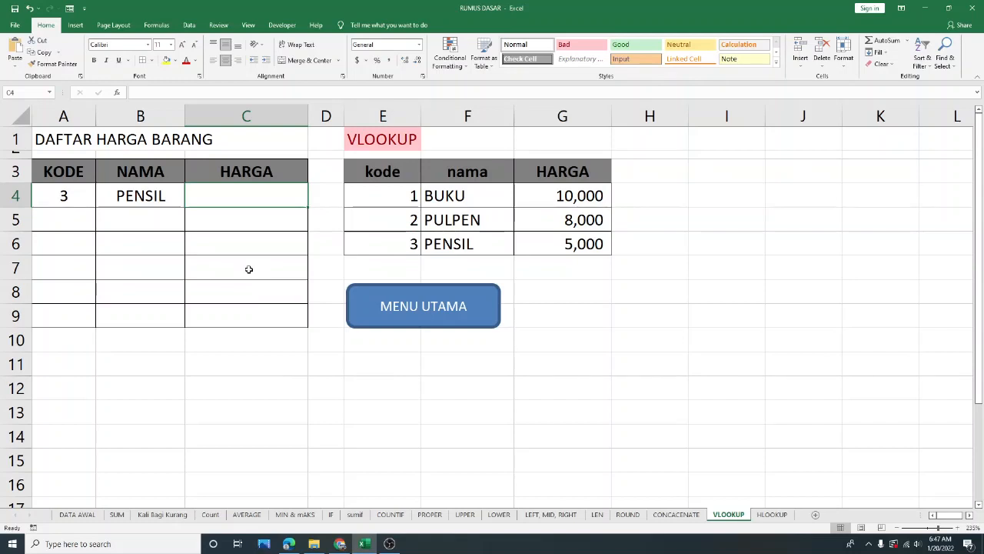
pyautogui.write('=VLO')
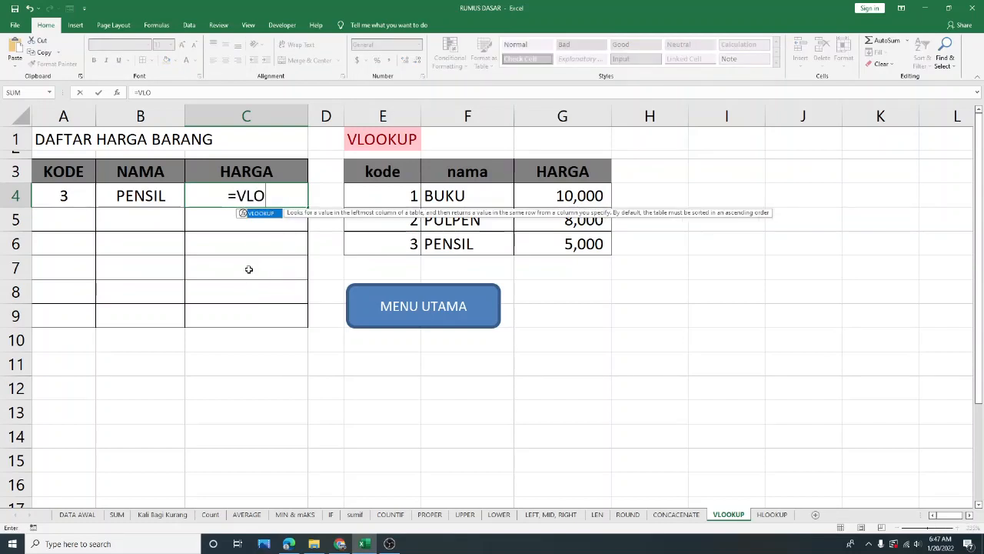
pyautogui.doubleClick(265, 214)
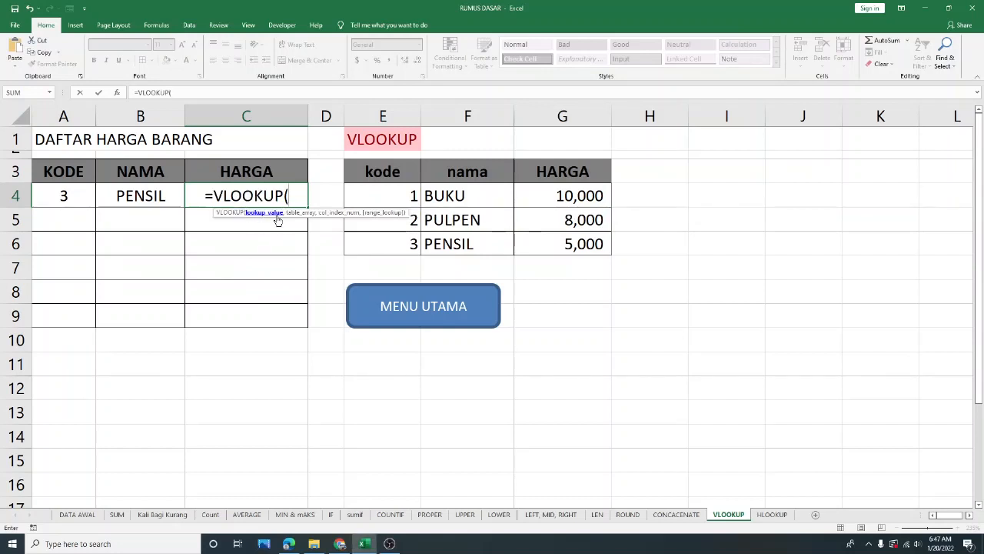
pyautogui.click(80, 195)
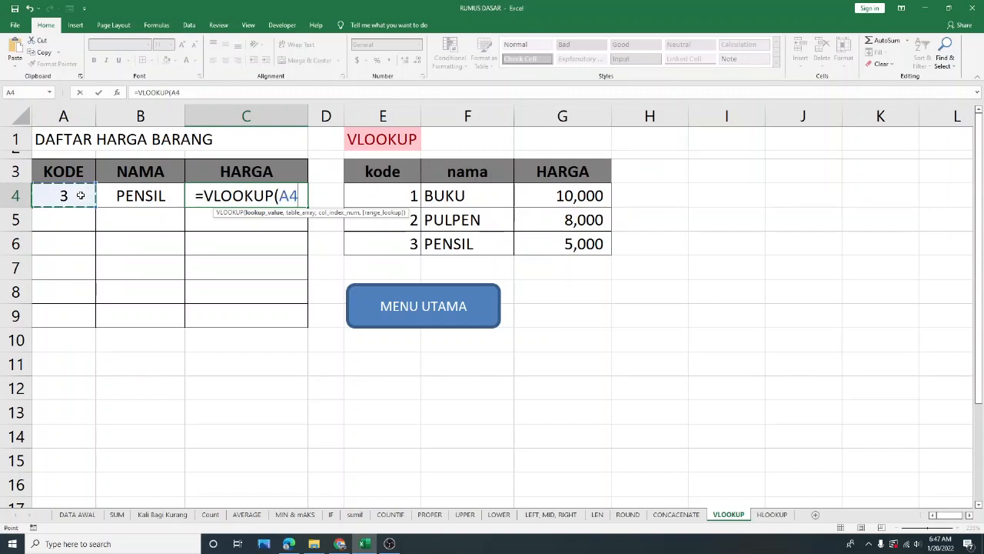
pyautogui.write(',')
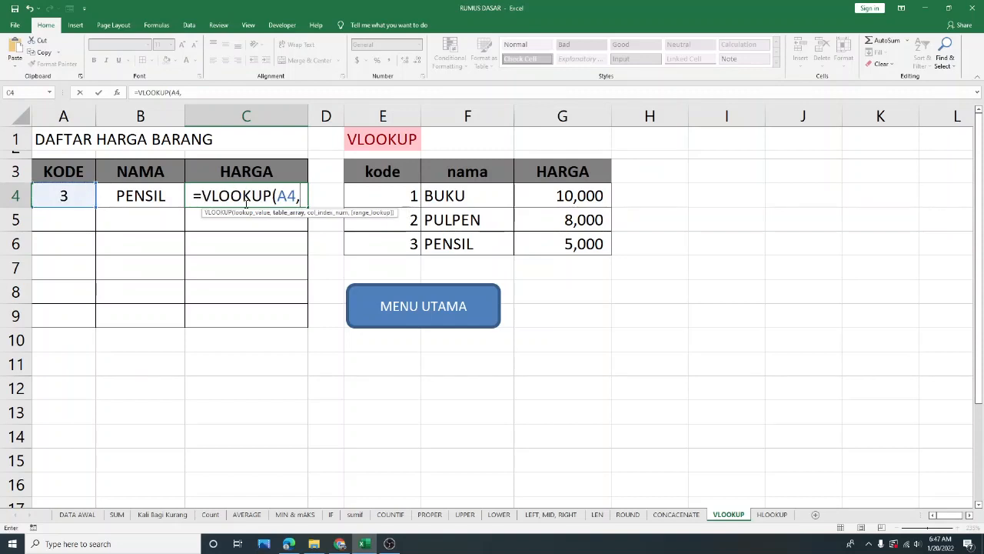
pyautogui.moveTo(385, 195); pyautogui.dragTo(551, 243)
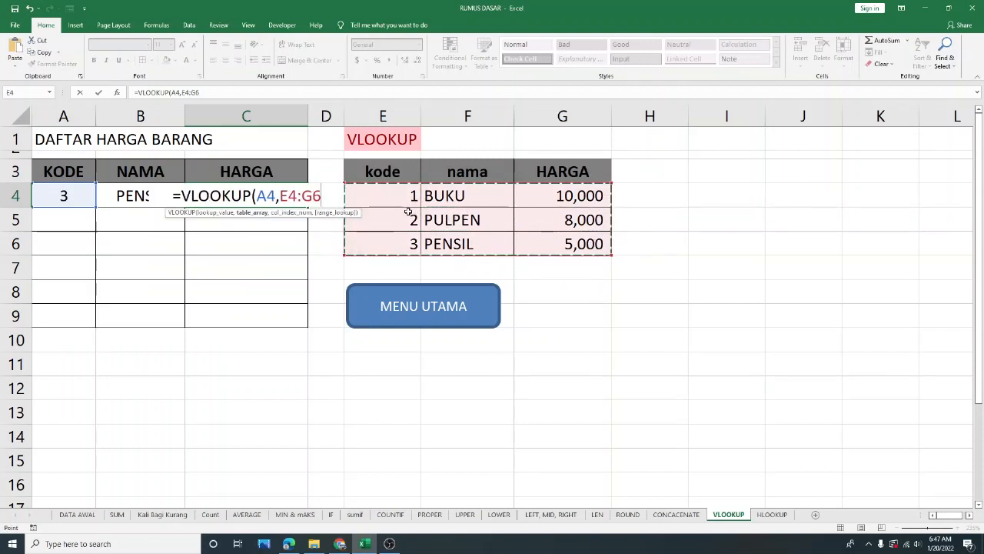
pyautogui.write(',')
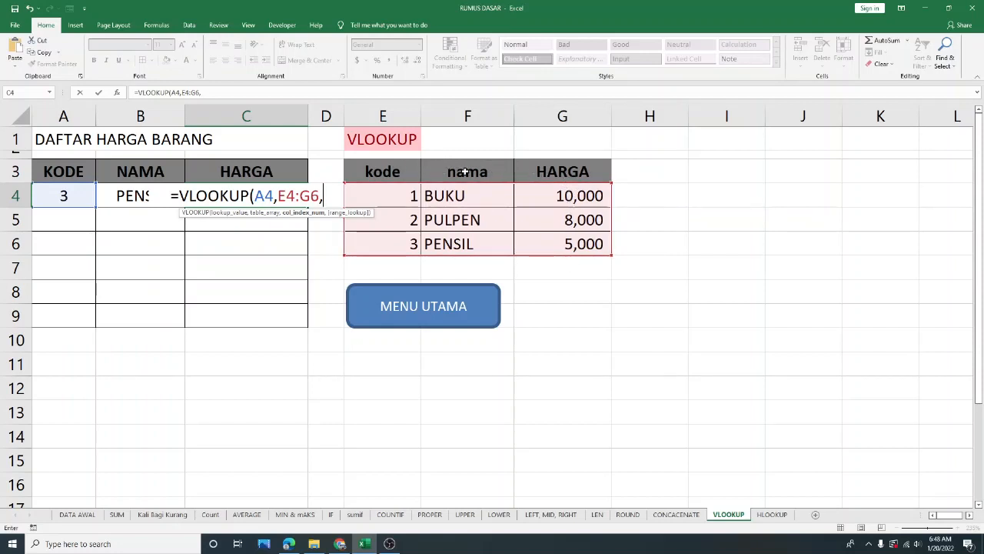
pyautogui.write('3')
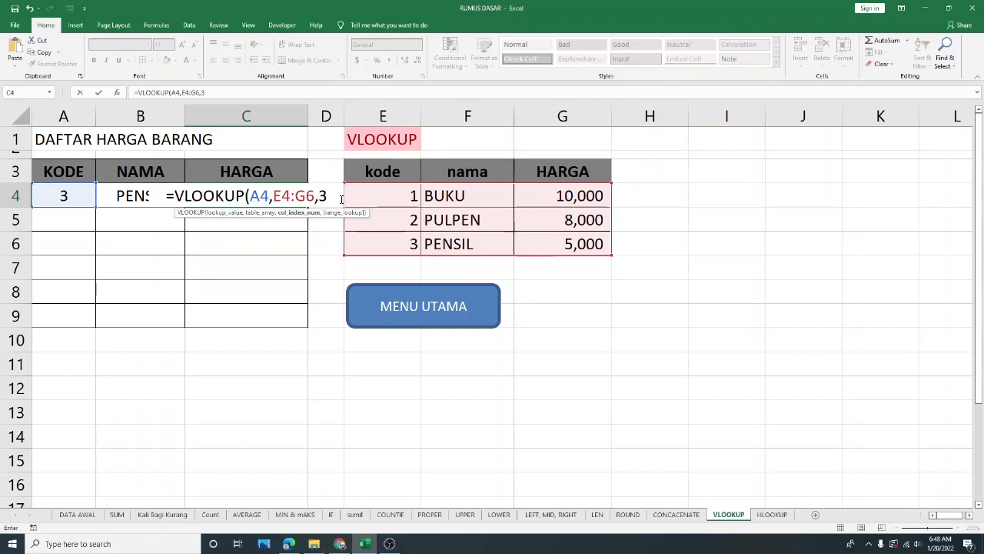
pyautogui.write(')')
pyautogui.press('Return')
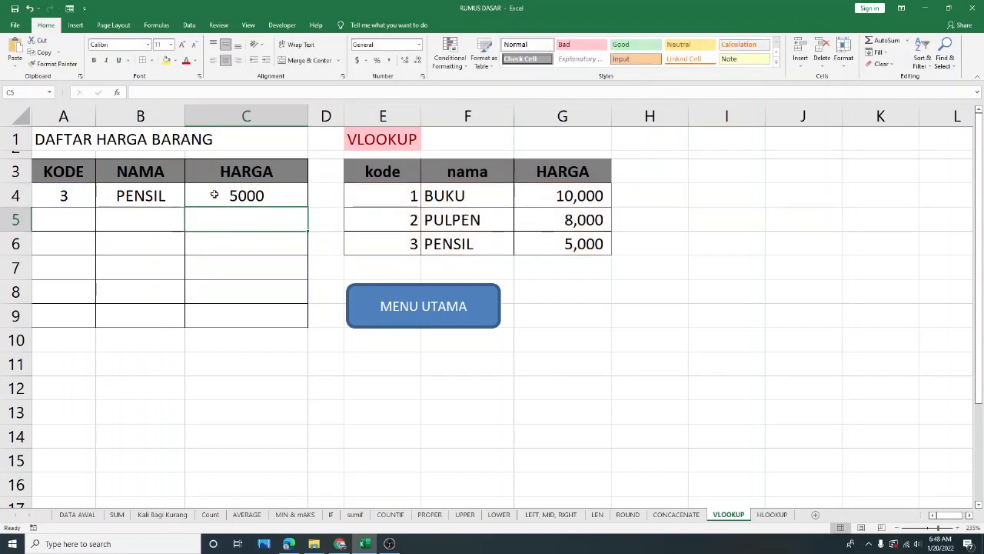
# Step: Test both the name and price lookups by entering the code 1 and, after it, 2 in A4
pyautogui.click(80, 192)
pyautogui.write('1')
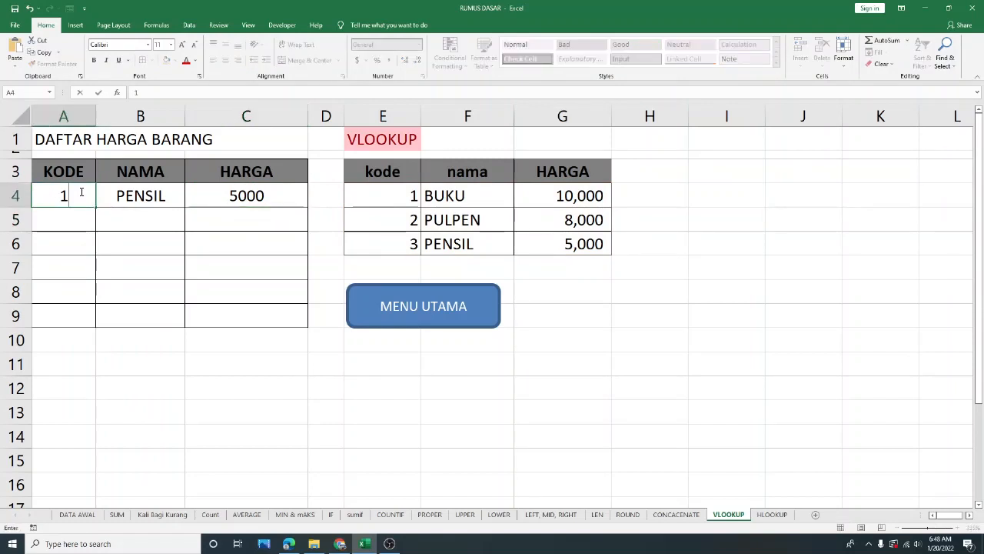
pyautogui.press('Return')
pyautogui.click(80, 192)
pyautogui.write('2')
pyautogui.press('Return')
pyautogui.press('Down')
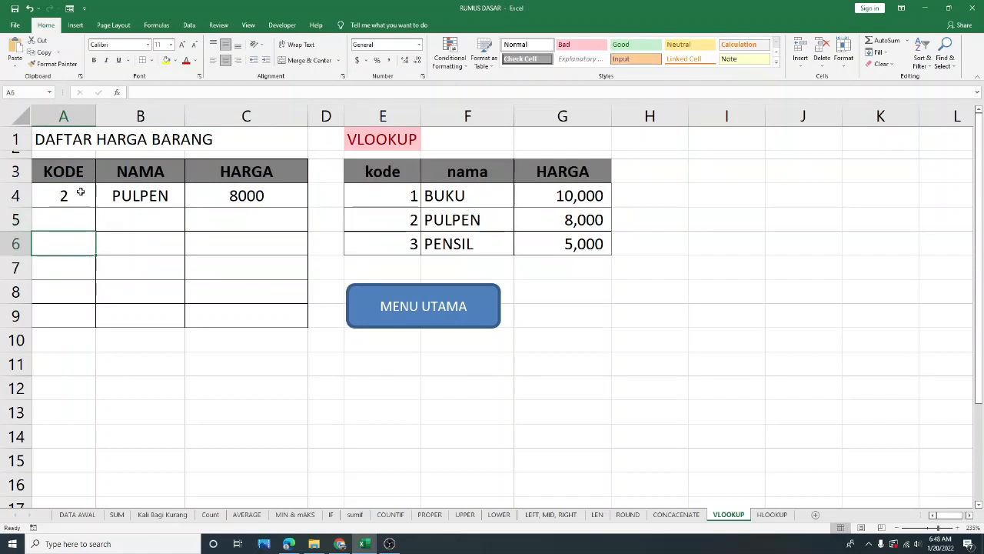
pyautogui.click(202, 346)
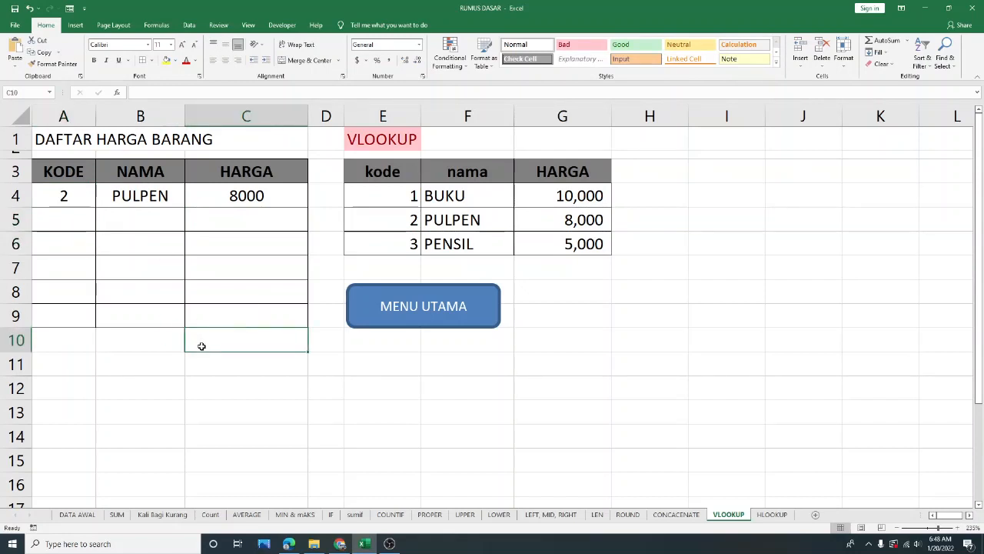
pyautogui.click(202, 387)
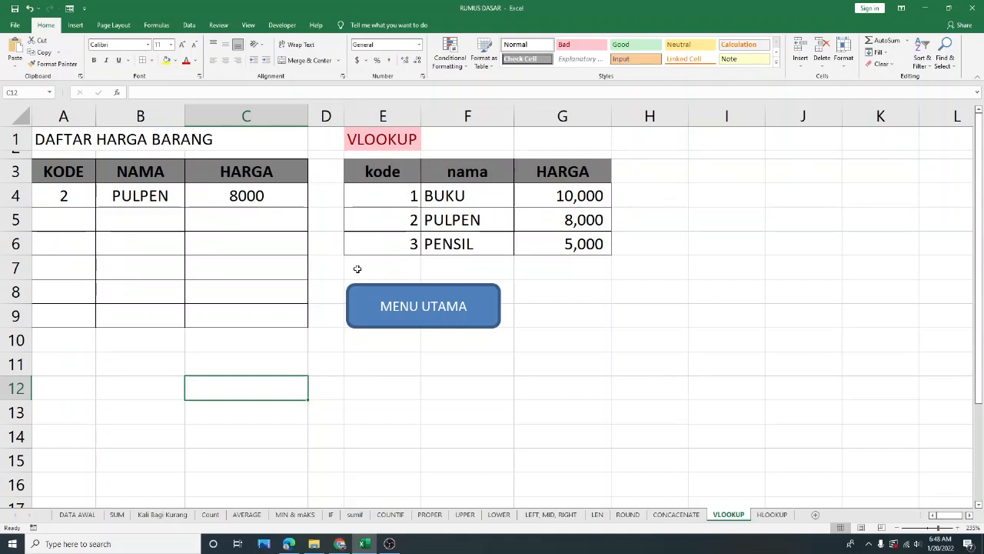
pyautogui.moveTo(391, 197); pyautogui.dragTo(586, 248)
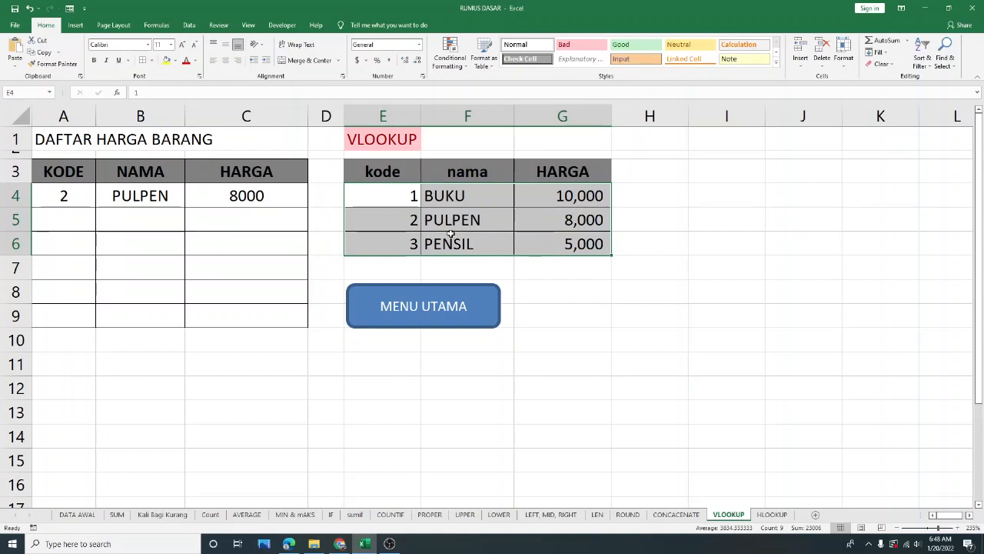
# Step: Return to the main menu sheet and mark the VLOOKUP description in C17 as finished with the Bad cell style
pyautogui.click(457, 310)
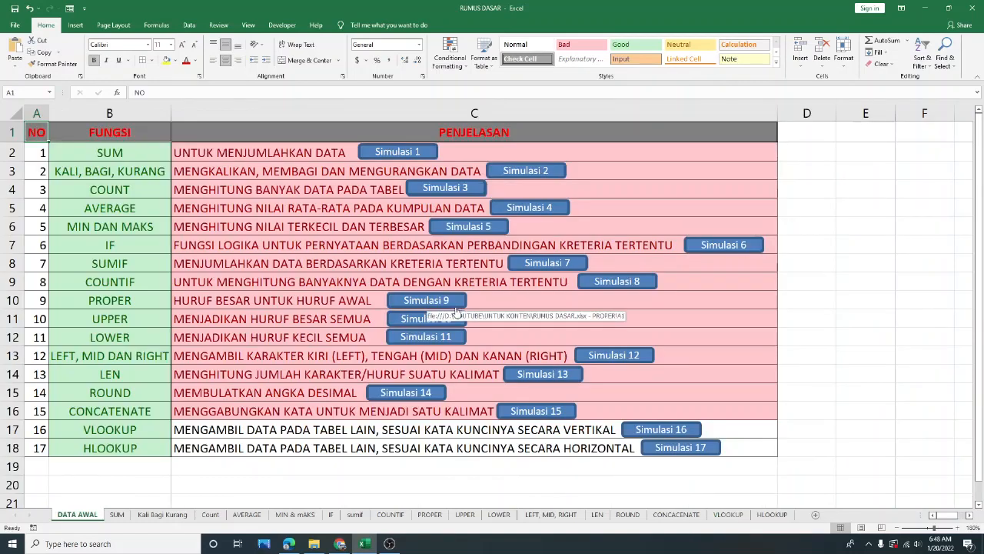
pyautogui.click(289, 434)
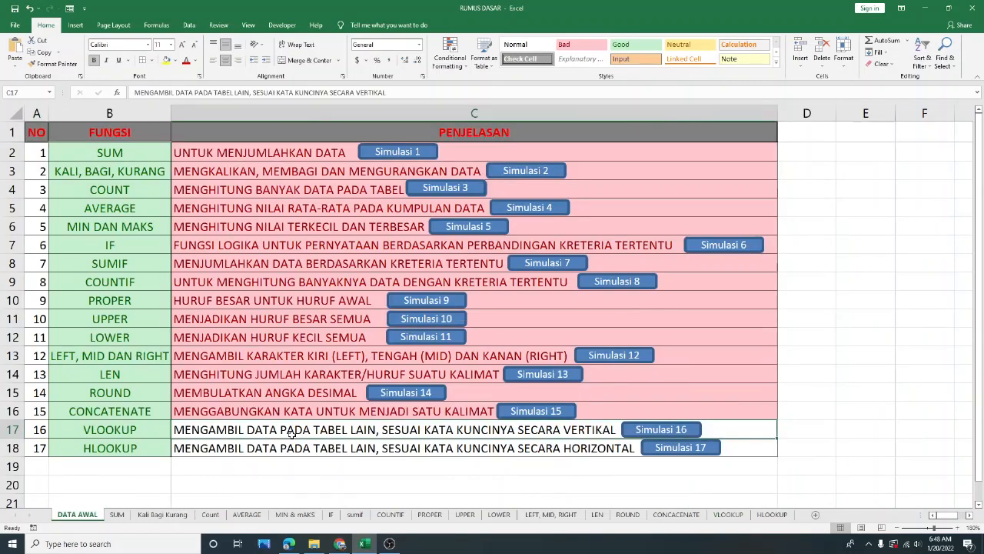
pyautogui.click(575, 46)
# Step: Open the HLOOKUP simulation sheet and clear the existing code, name and price in A4:C4 of the price list
pyautogui.click(147, 449)
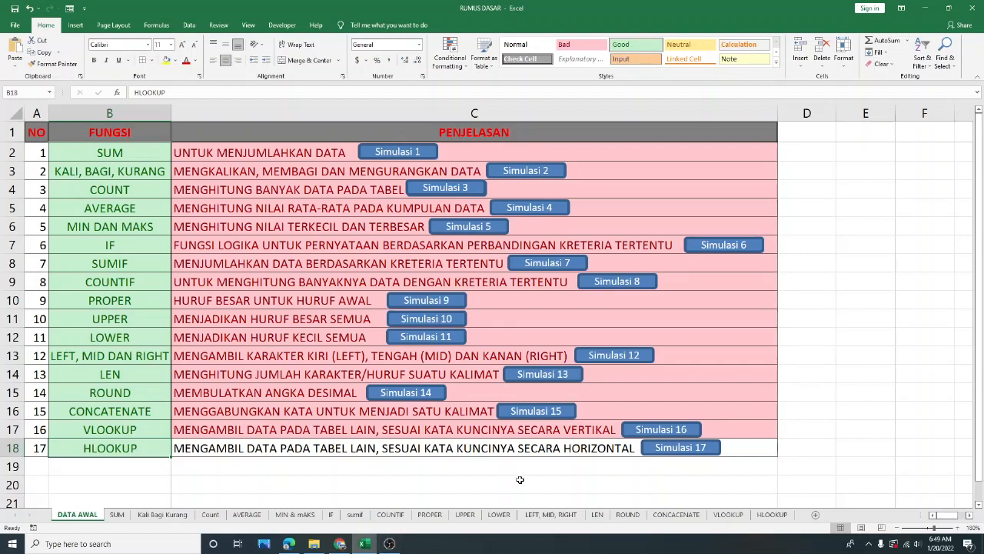
pyautogui.click(696, 451)
pyautogui.click(615, 315)
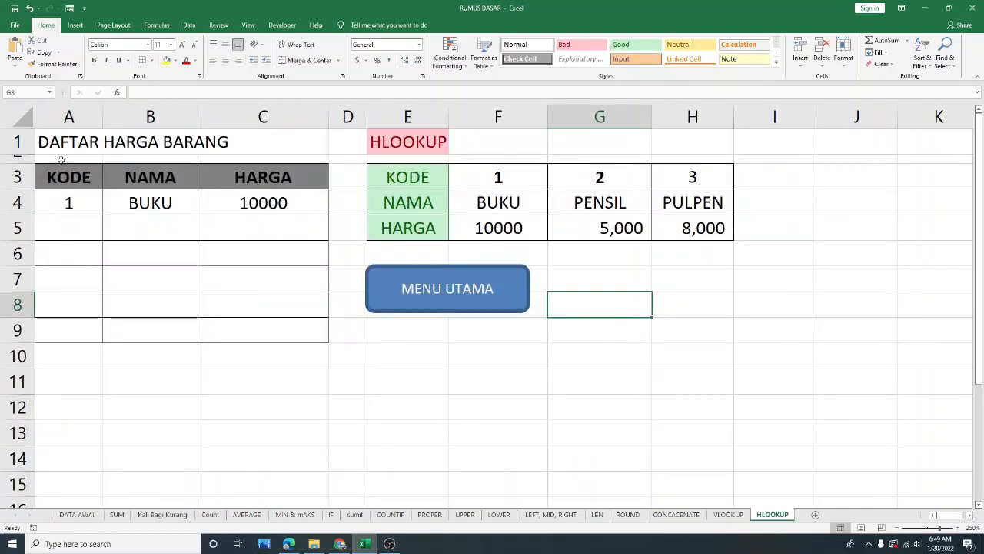
pyautogui.moveTo(81, 200); pyautogui.dragTo(230, 200)
pyautogui.press('Delete')
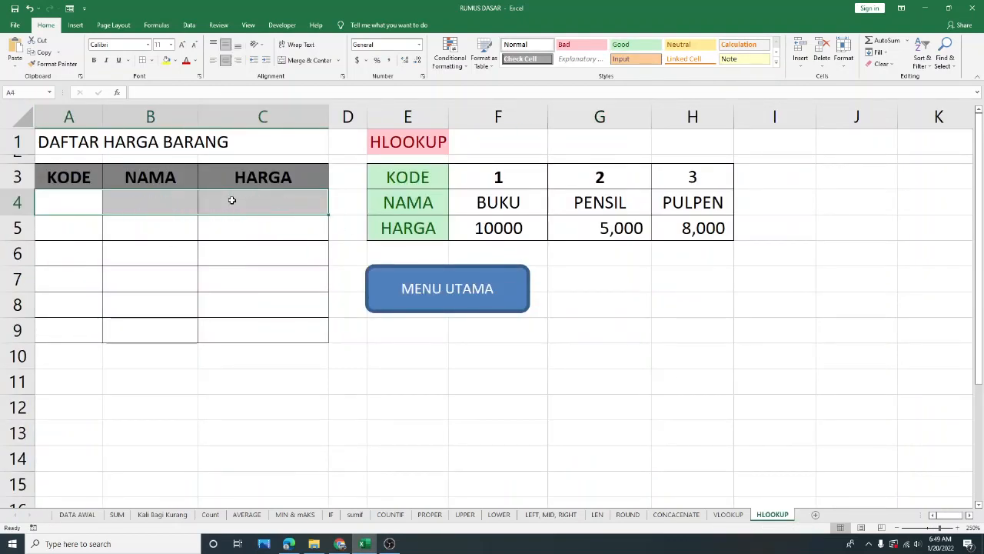
# Step: Examine the reference table on the VLOOKUP sheet column by column: codes, names and prices
pyautogui.click(594, 355)
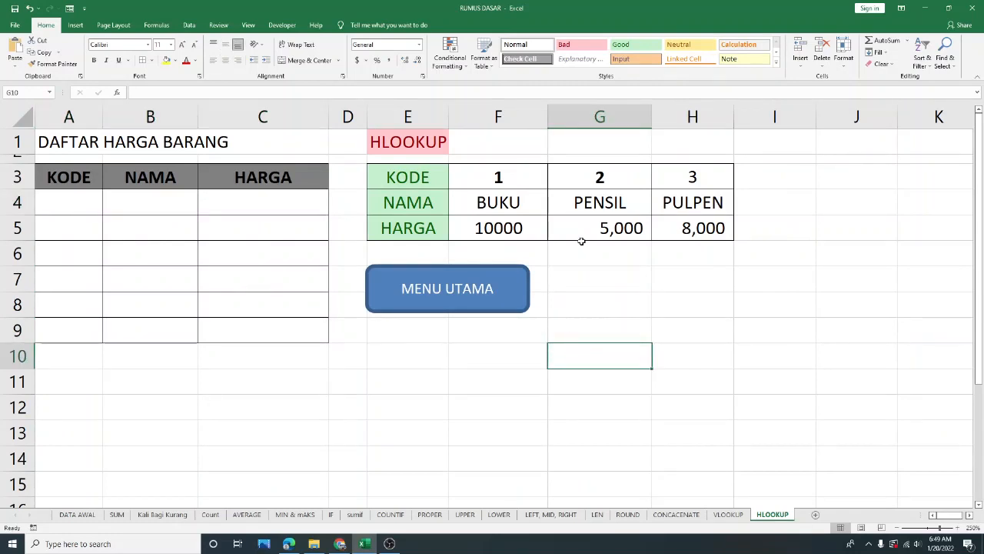
pyautogui.click(728, 514)
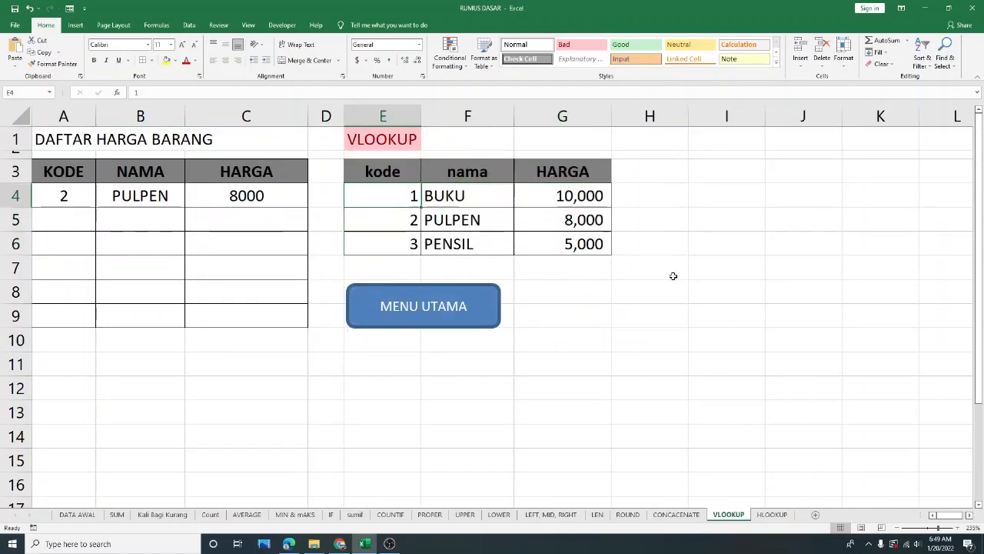
pyautogui.click(672, 274)
pyautogui.moveTo(400, 171); pyautogui.dragTo(384, 244)
pyautogui.moveTo(374, 194); pyautogui.dragTo(370, 246)
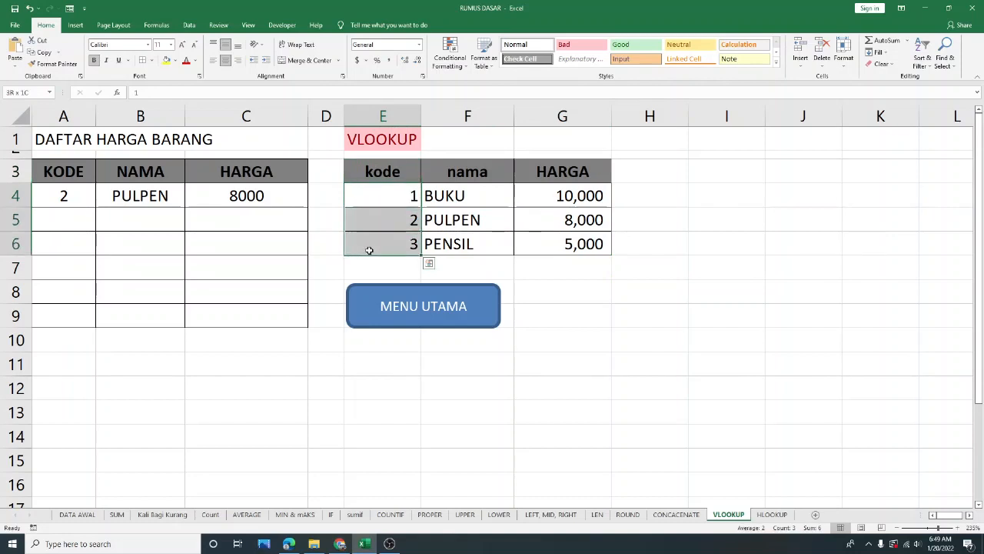
pyautogui.moveTo(456, 198); pyautogui.dragTo(506, 244)
pyautogui.moveTo(579, 192); pyautogui.dragTo(569, 259)
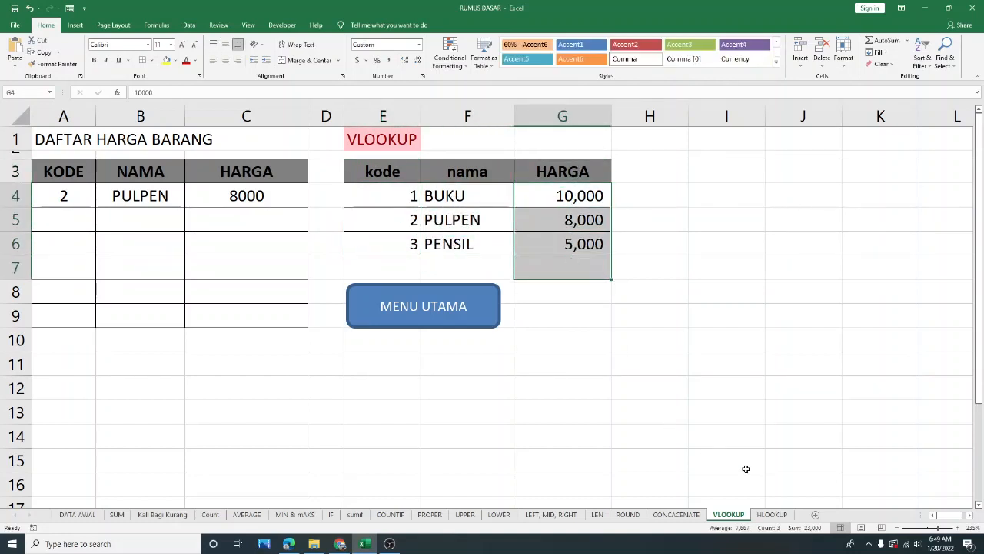
# Step: Return to the HLOOKUP sheet and examine its reference table row by row: codes, names and prices, including the headings in column E
pyautogui.click(772, 514)
pyautogui.click(675, 350)
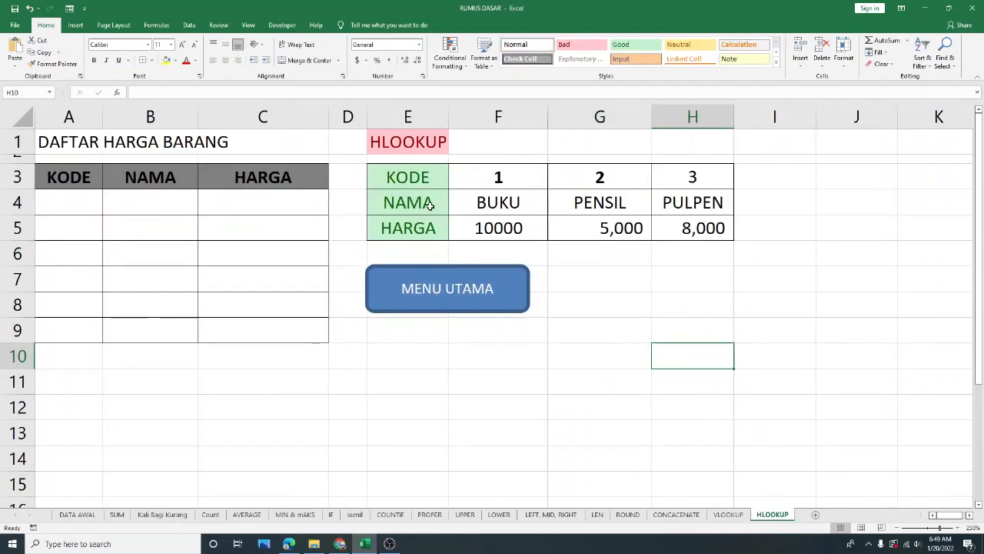
pyautogui.click(417, 182)
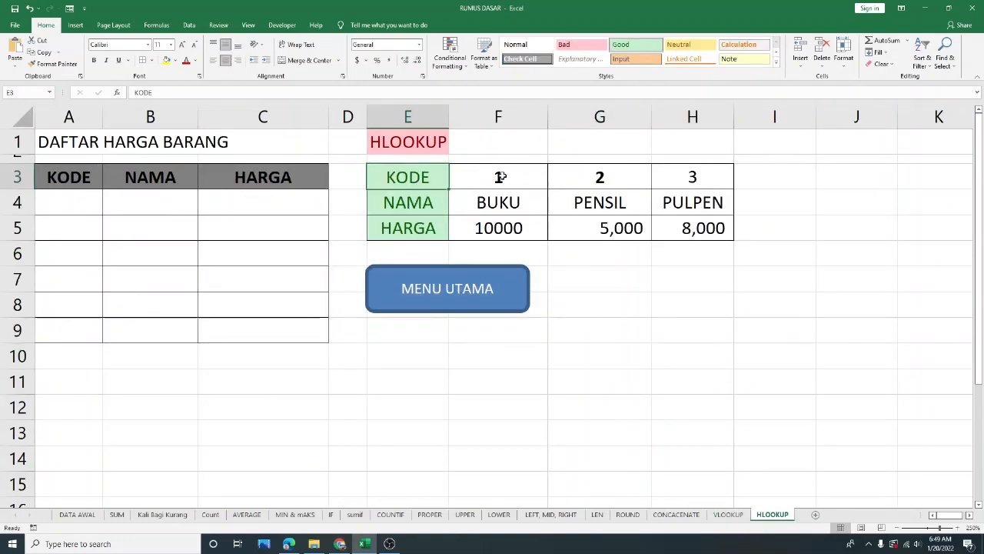
pyautogui.click(494, 177)
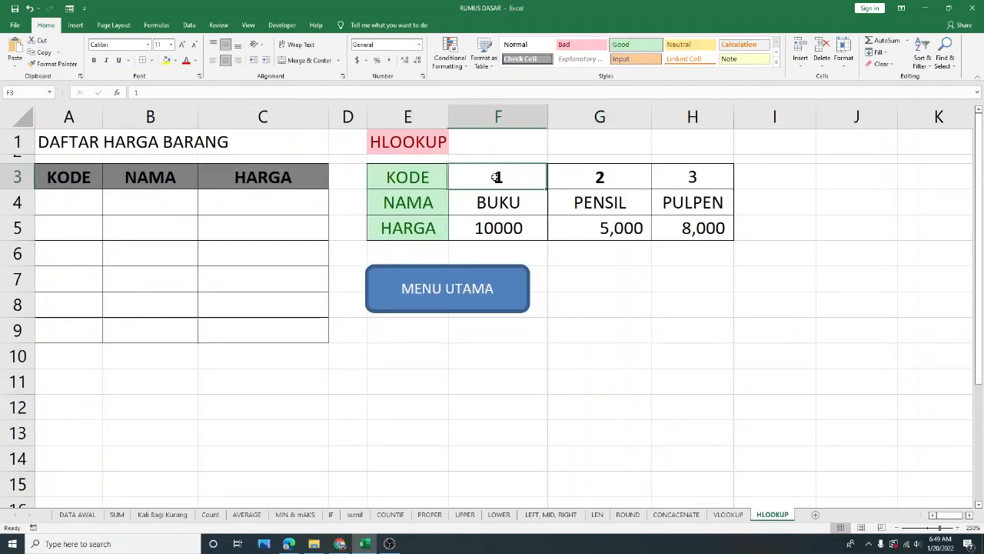
pyautogui.click(611, 184)
pyautogui.click(671, 181)
pyautogui.moveTo(504, 177); pyautogui.dragTo(661, 173)
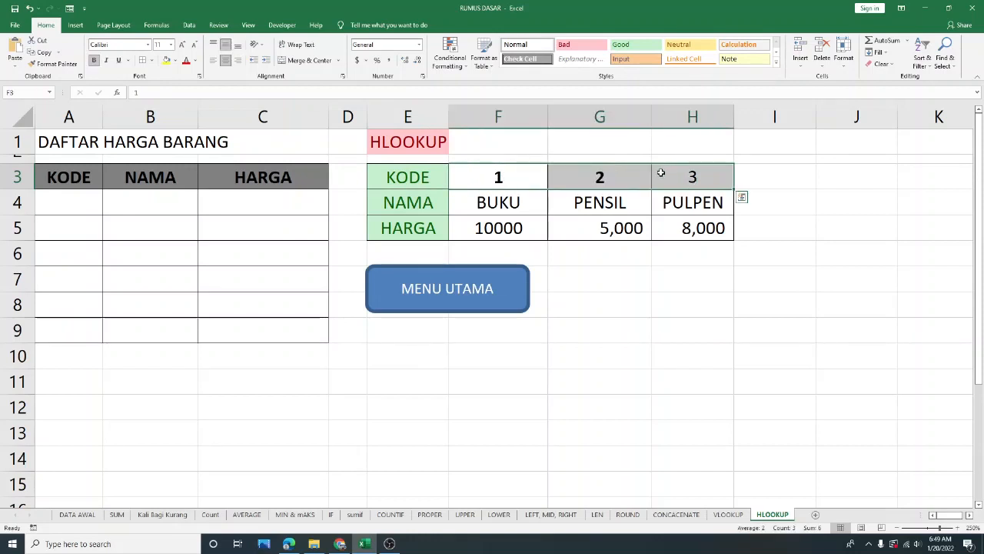
pyautogui.click(444, 206)
pyautogui.moveTo(504, 202); pyautogui.dragTo(693, 204)
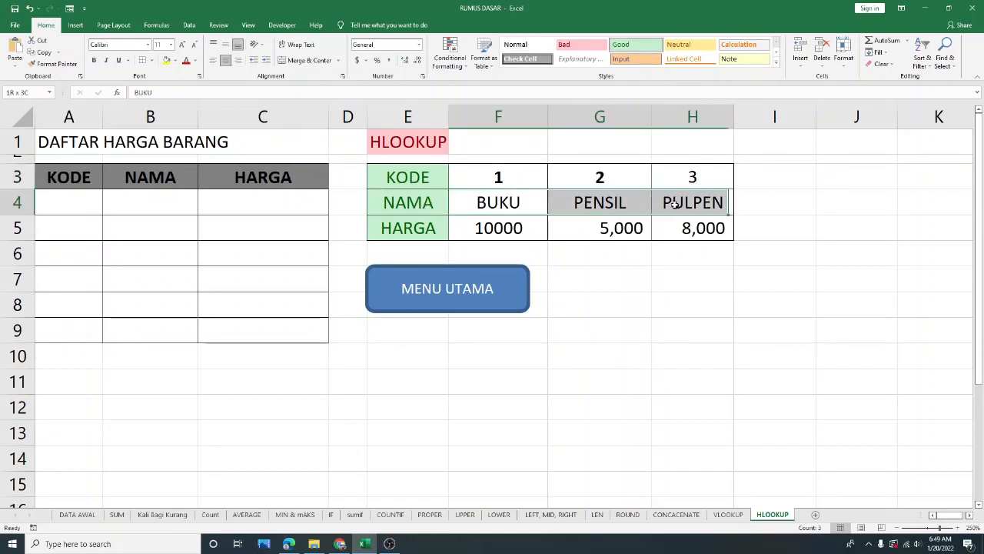
pyautogui.click(406, 224)
pyautogui.click(519, 228)
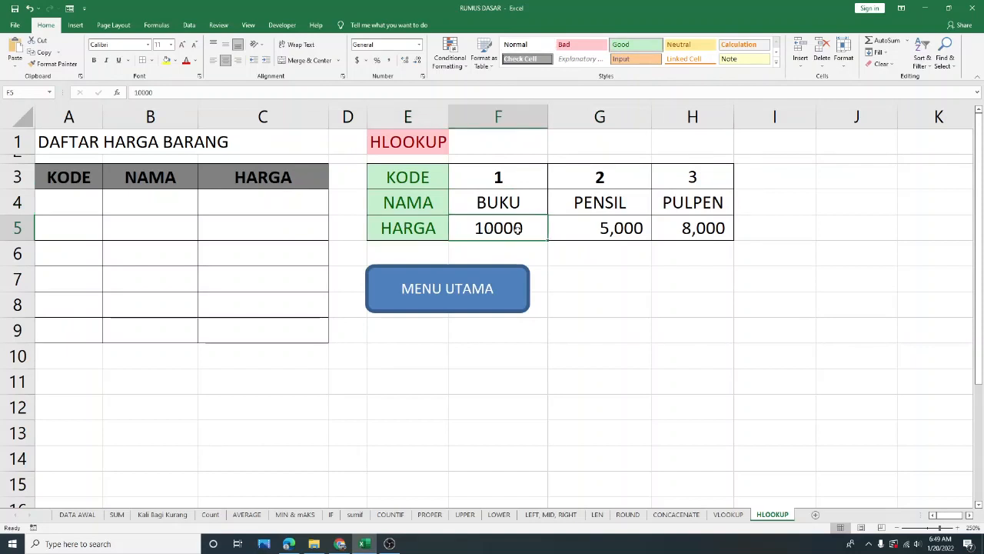
pyautogui.moveTo(525, 230); pyautogui.dragTo(718, 245)
pyautogui.click(695, 299)
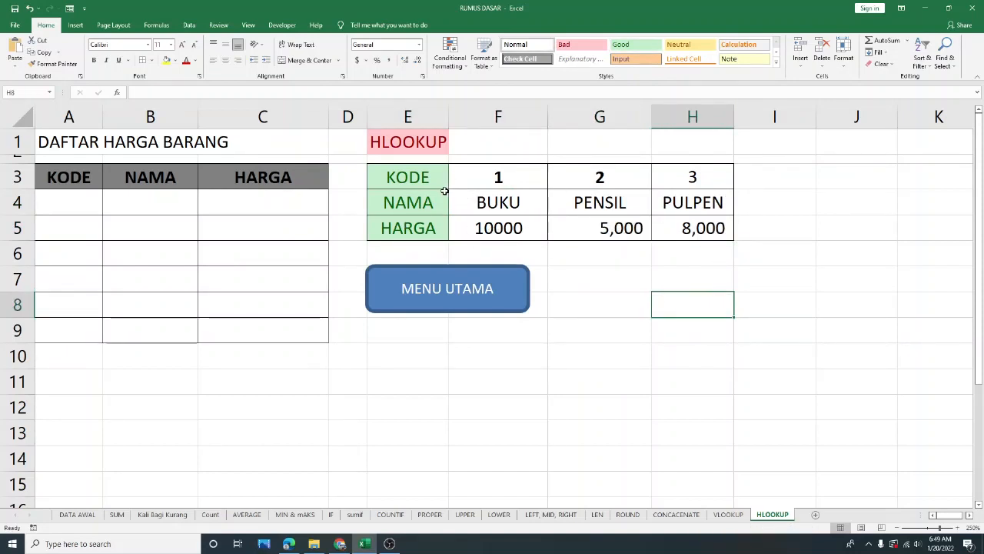
pyautogui.moveTo(403, 180); pyautogui.dragTo(653, 240)
pyautogui.click(630, 292)
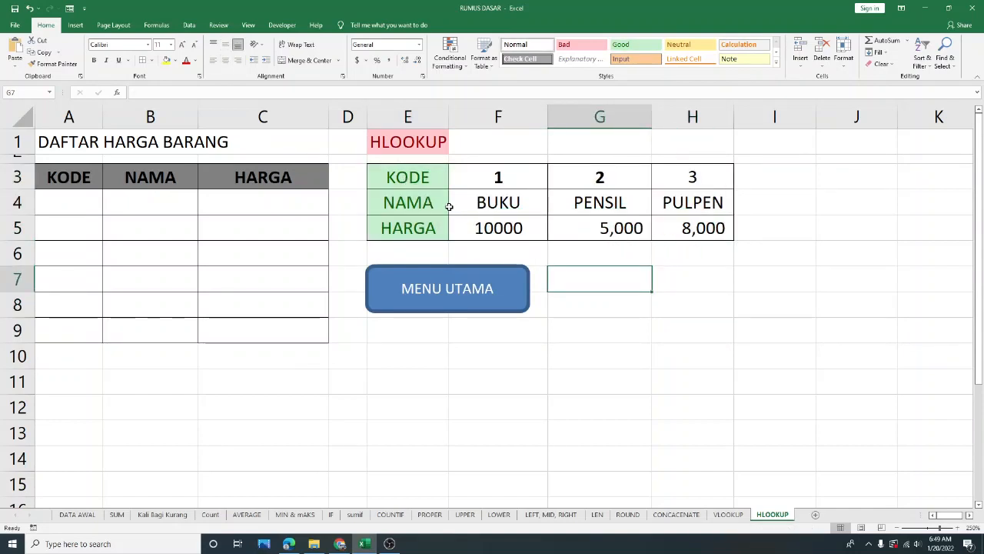
pyautogui.moveTo(419, 179); pyautogui.dragTo(413, 235)
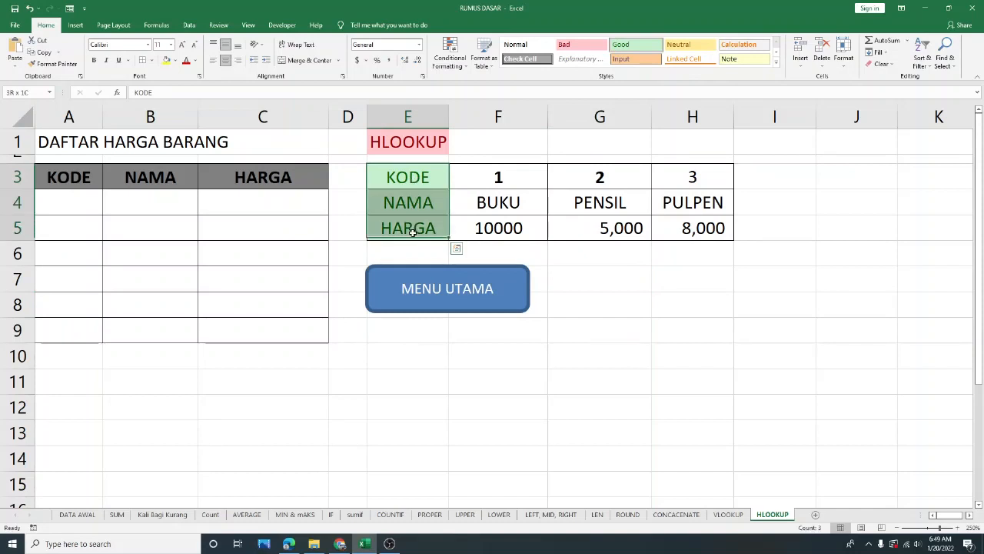
pyautogui.click(411, 150)
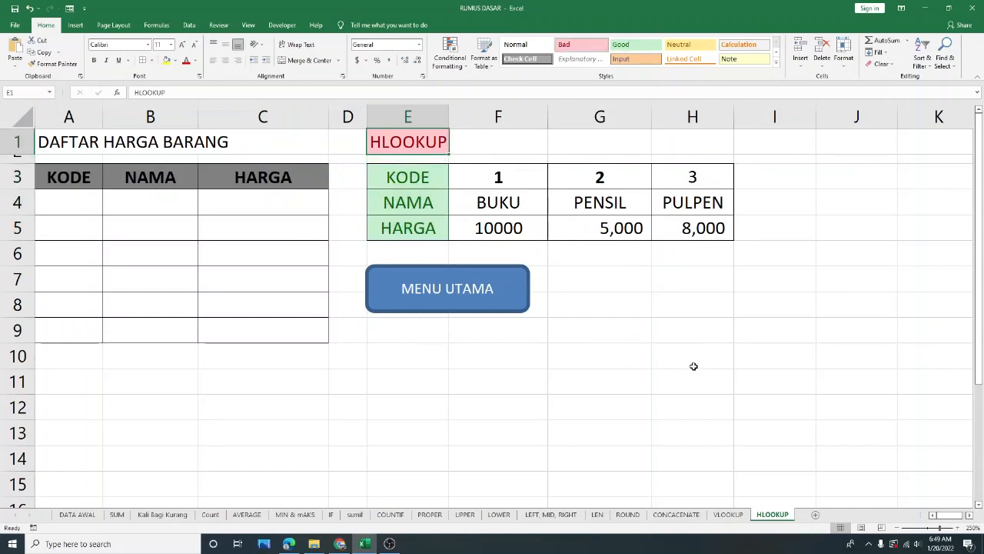
# Step: Compare the heading row E3:G3 of the VLOOKUP sheet's table with the horizontal table layout on the HLOOKUP sheet
pyautogui.click(737, 517)
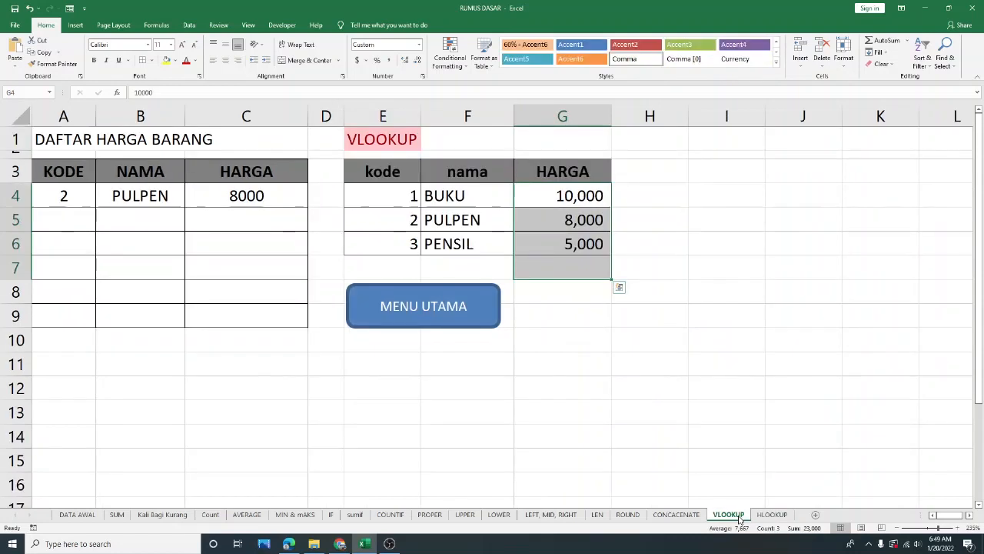
pyautogui.moveTo(384, 170); pyautogui.dragTo(577, 171)
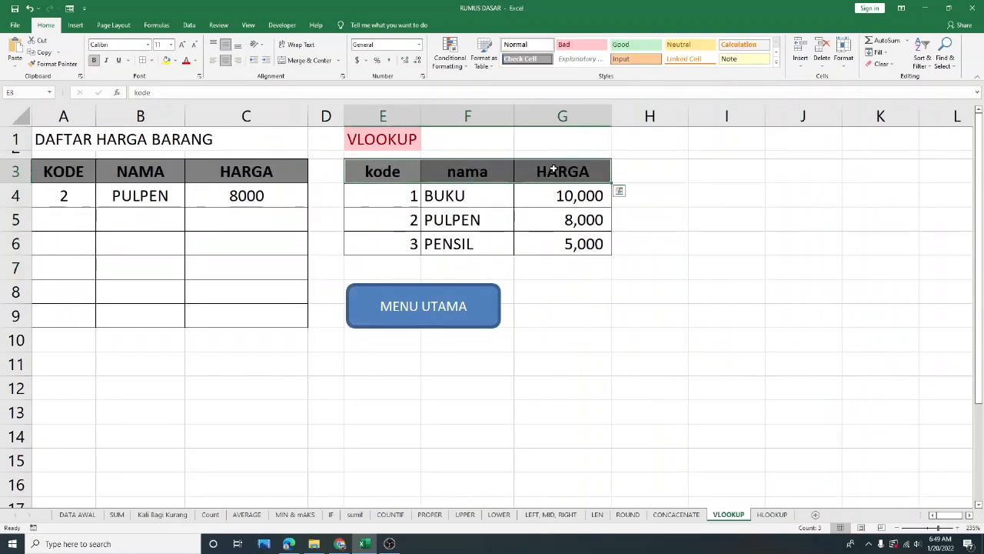
pyautogui.moveTo(385, 167); pyautogui.dragTo(567, 169)
pyautogui.moveTo(407, 169); pyautogui.dragTo(568, 170)
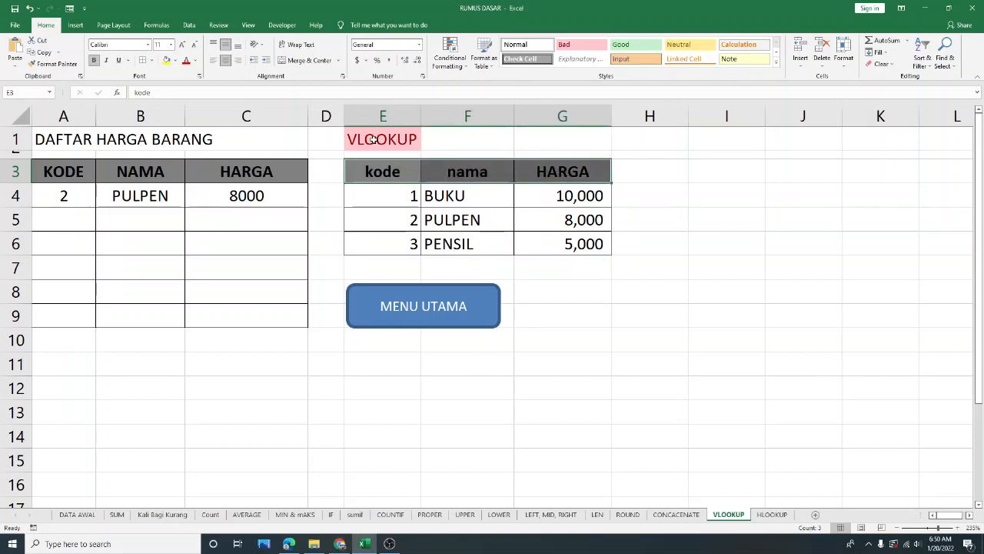
pyautogui.click(771, 515)
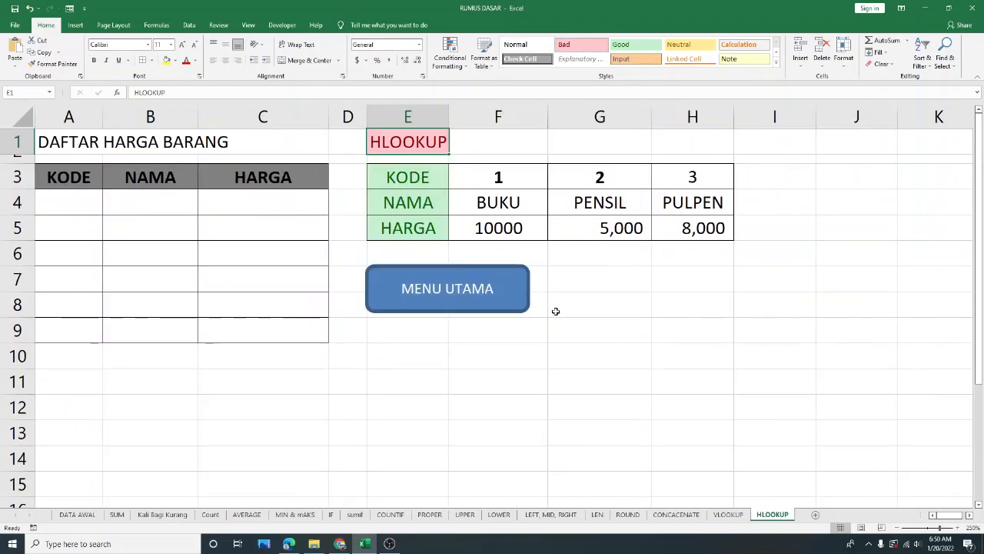
pyautogui.click(555, 311)
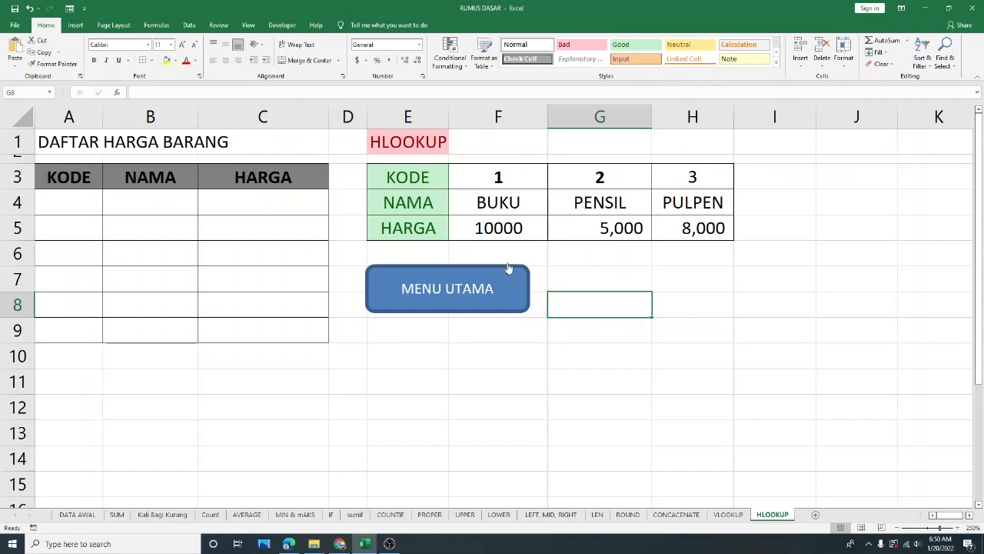
pyautogui.moveTo(390, 173); pyautogui.dragTo(740, 246)
pyautogui.click(690, 304)
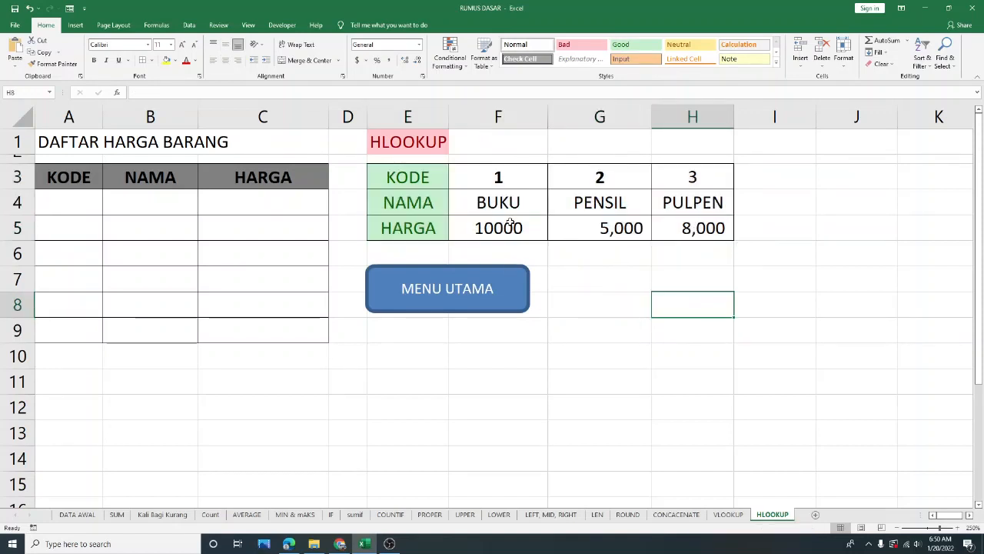
pyautogui.moveTo(424, 175); pyautogui.dragTo(694, 214)
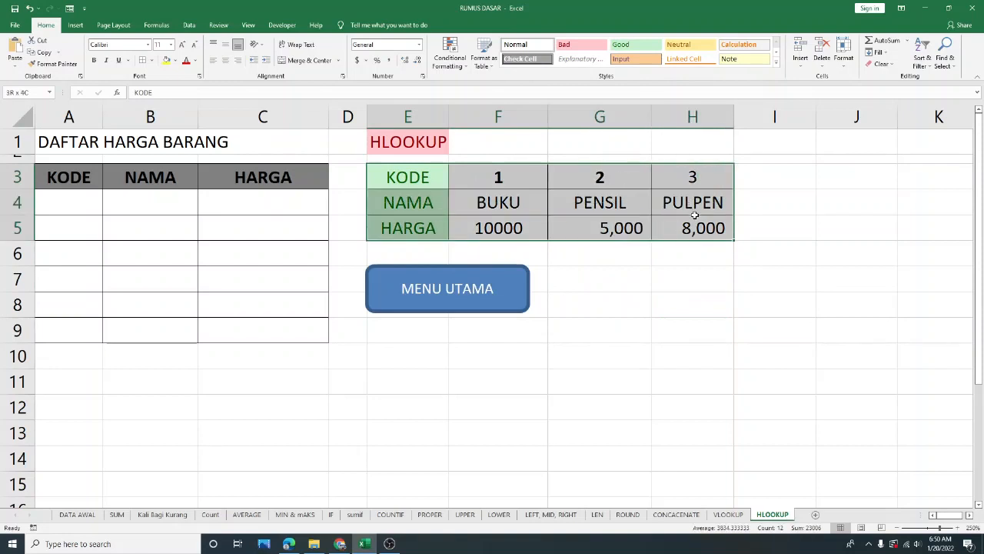
pyautogui.click(723, 294)
pyautogui.moveTo(417, 176); pyautogui.dragTo(695, 176)
pyautogui.click(729, 514)
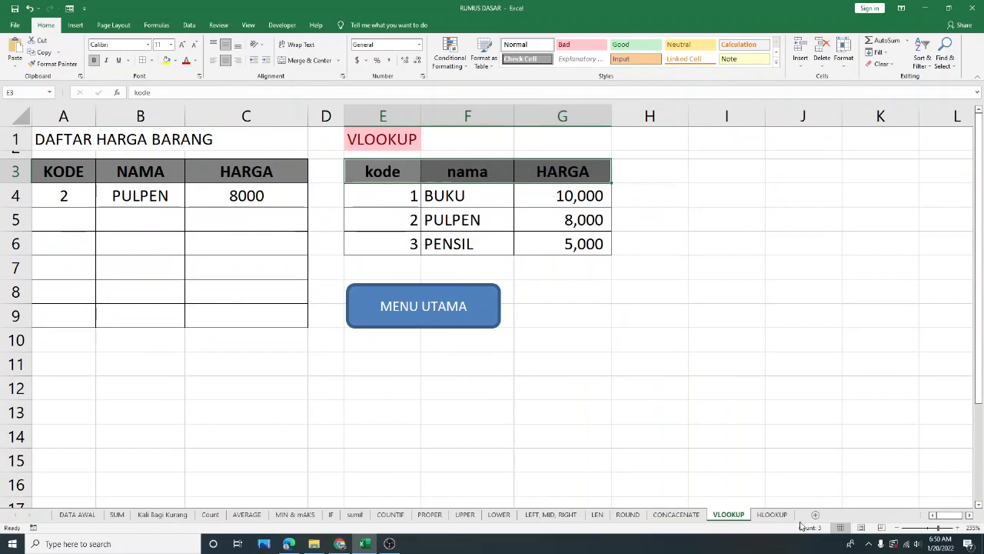
pyautogui.click(772, 513)
pyautogui.click(644, 301)
pyautogui.click(646, 322)
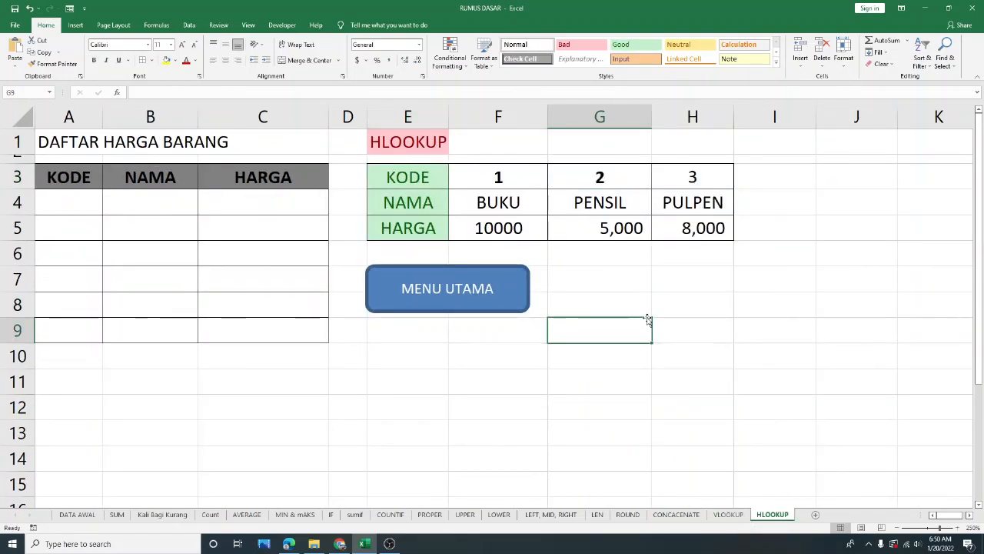
# Step: Enter the code 1 in cell A4 of the HLOOKUP sheet's price list
pyautogui.click(80, 197)
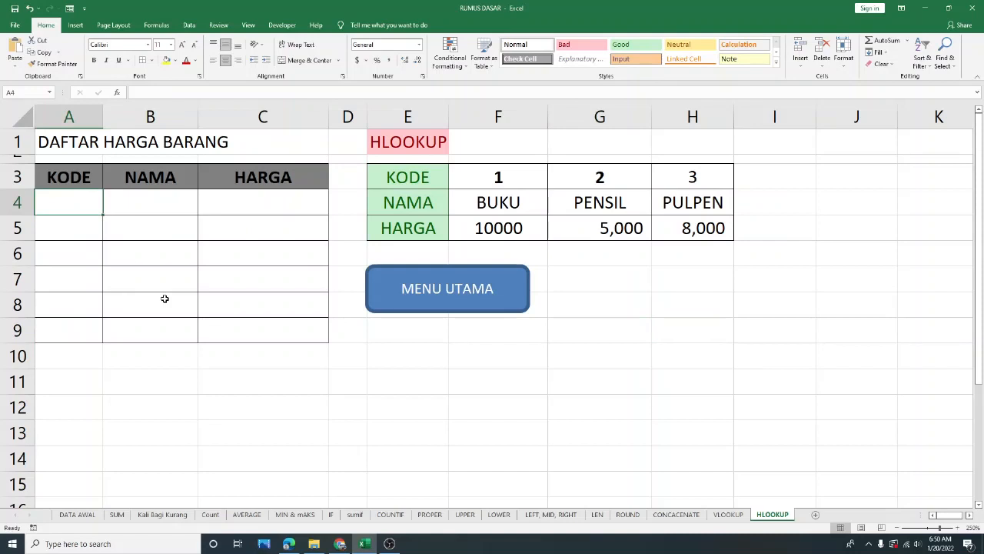
pyautogui.write('1')
pyautogui.press('Tab')
# Step: Enter =HLOOKUP(A4,F3:H5,2,0) in cell B4 to retrieve the item's name from the horizontal reference table
pyautogui.write('=')
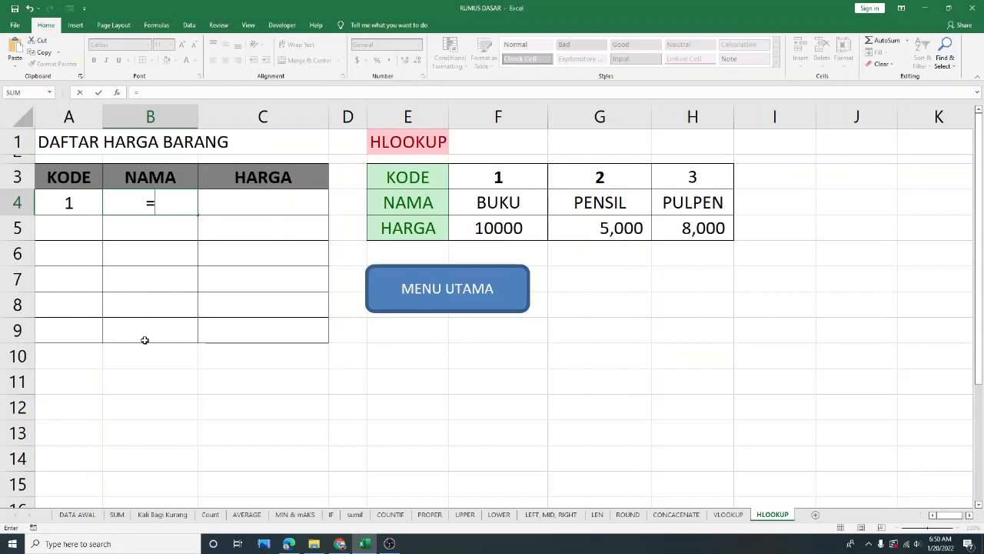
pyautogui.write('HLOO')
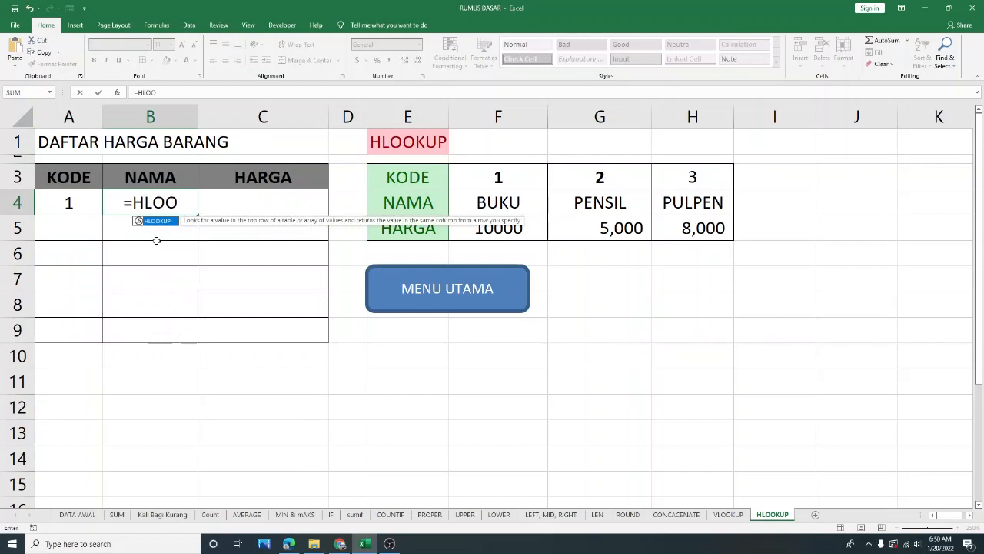
pyautogui.doubleClick(158, 221)
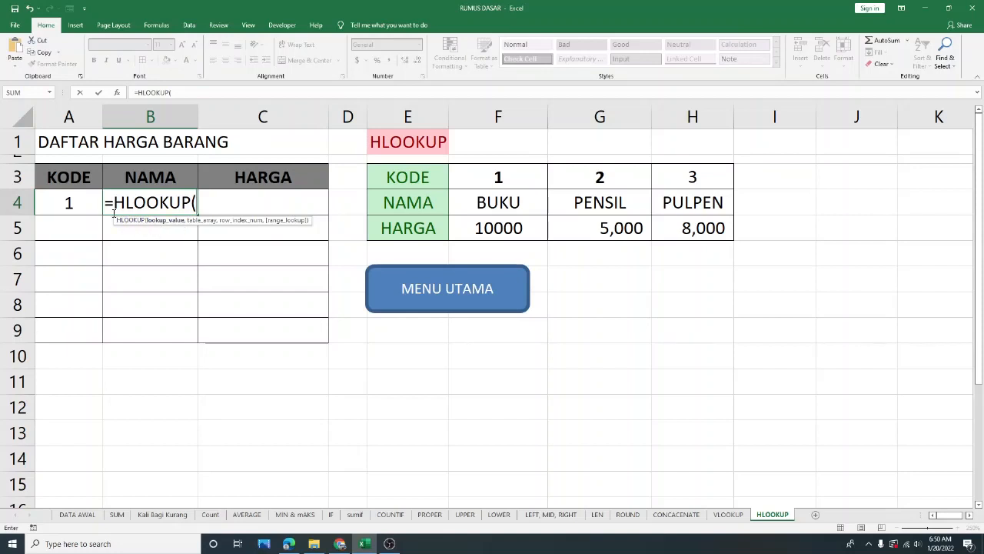
pyautogui.click(85, 211)
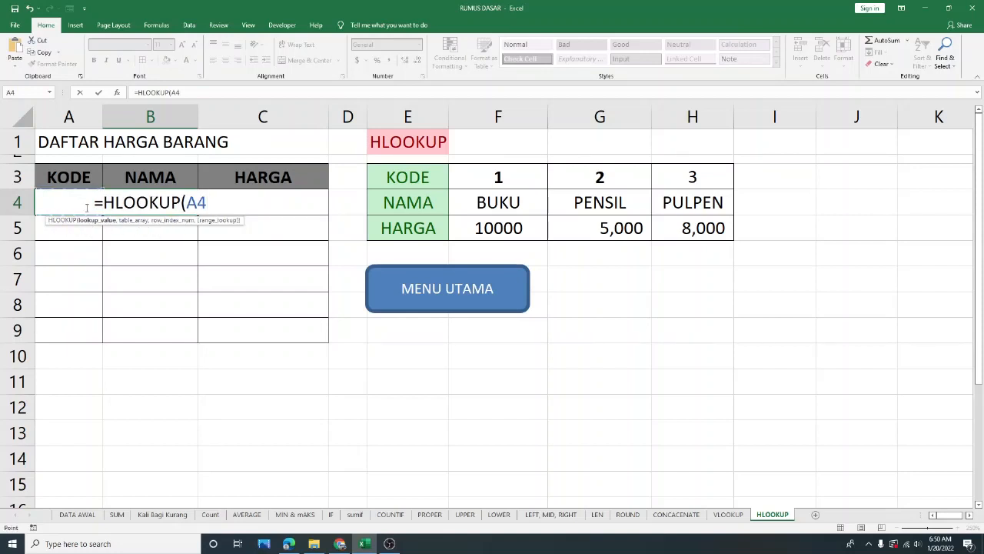
pyautogui.write(',')
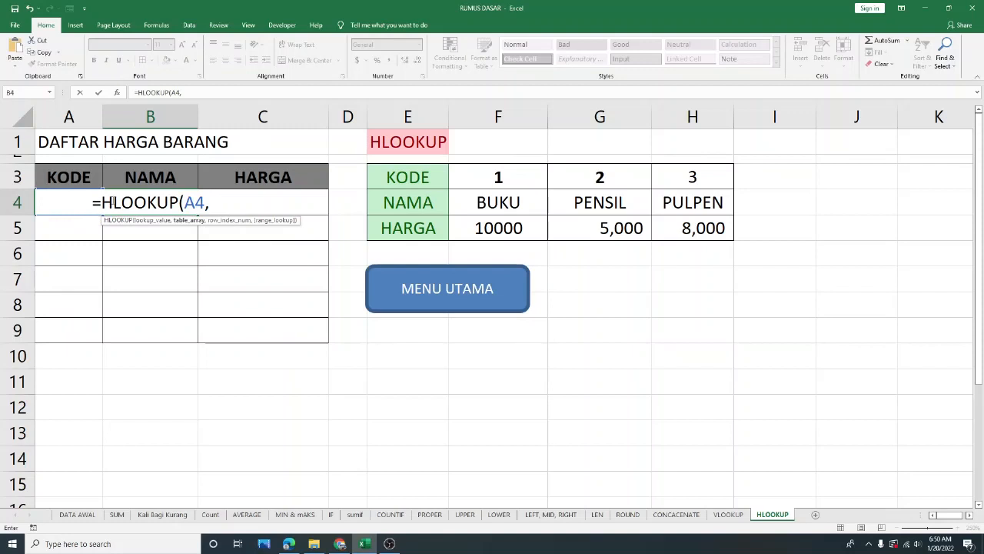
pyautogui.moveTo(520, 180); pyautogui.dragTo(699, 230)
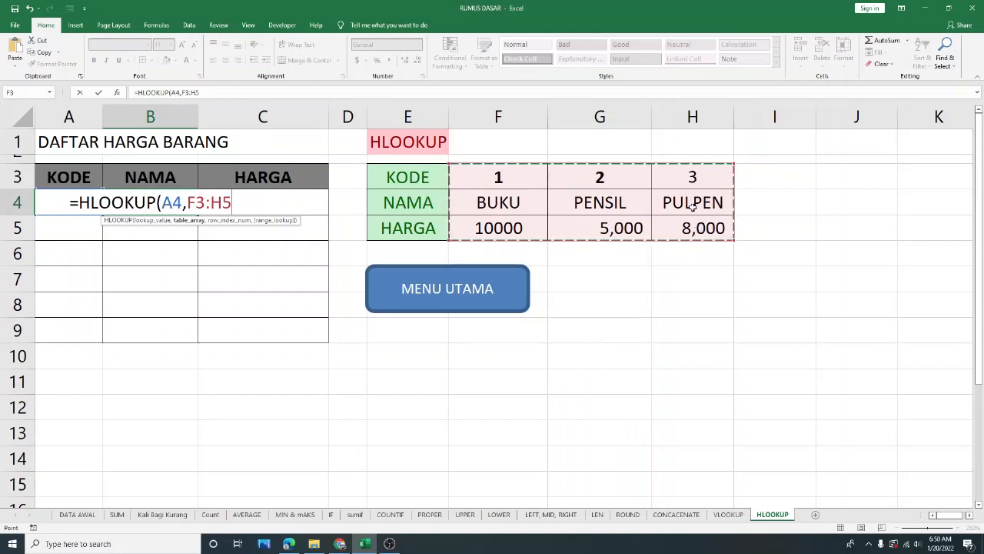
pyautogui.write(',')
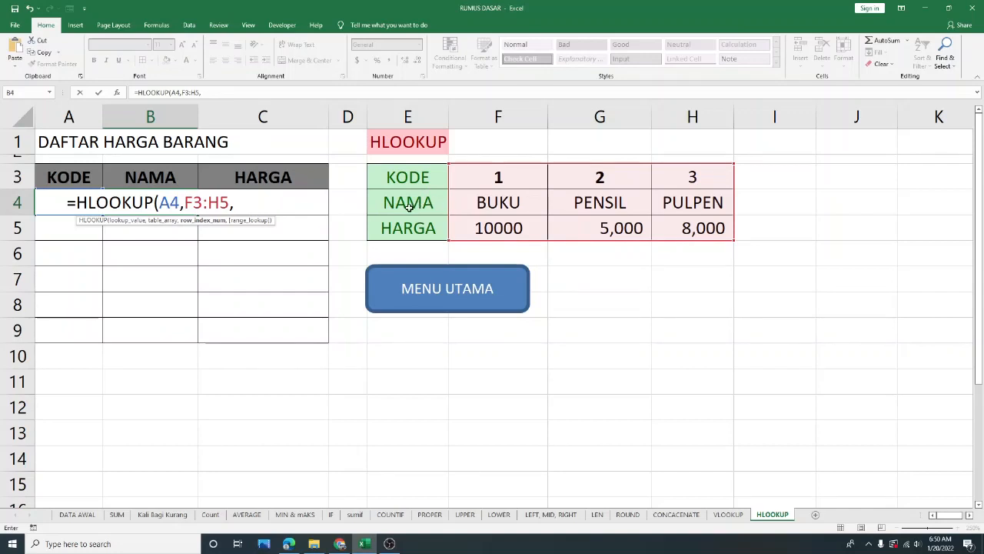
pyautogui.write('2')
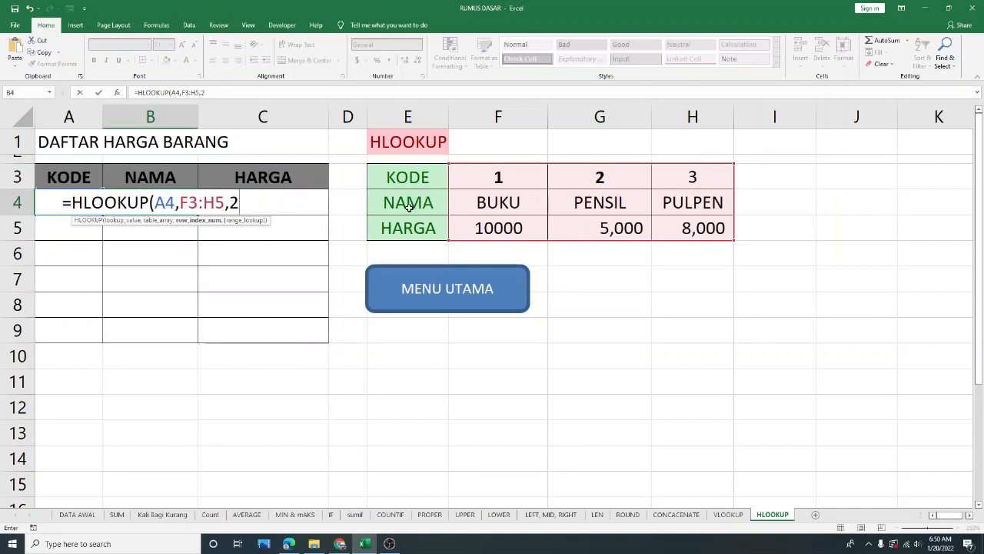
pyautogui.write(',0)')
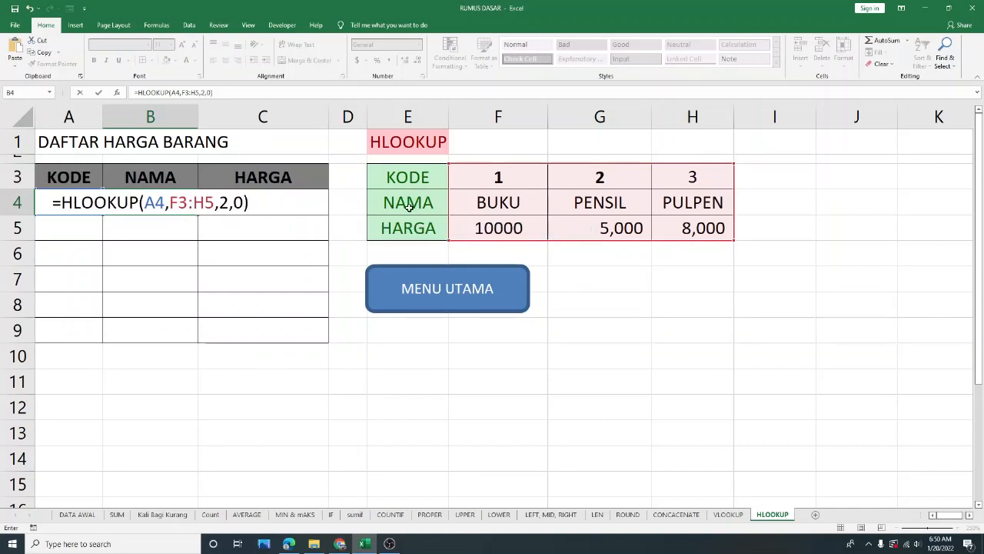
pyautogui.press('Return')
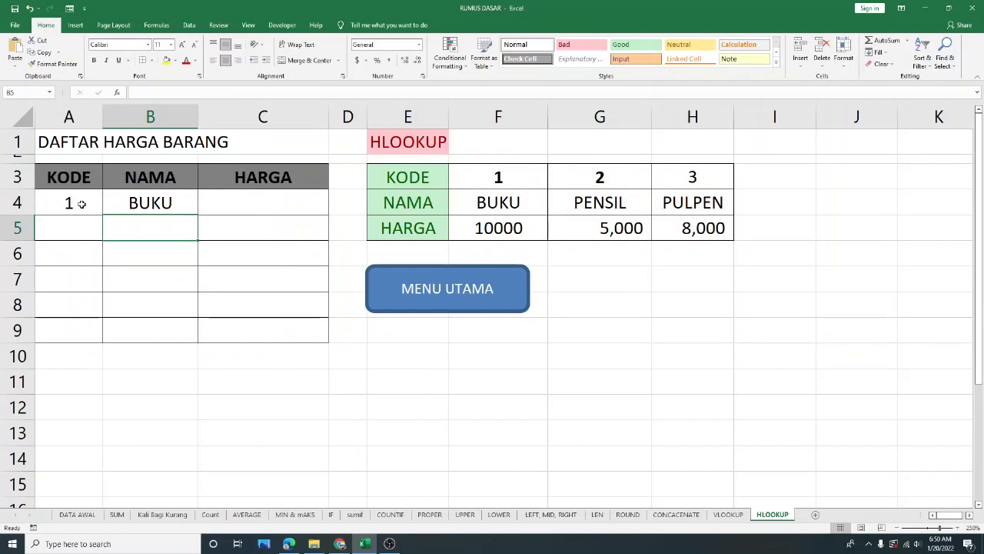
# Step: Test the name lookup by entering code 2 and after it code 3 in cell A4
pyautogui.click(82, 203)
pyautogui.write('2')
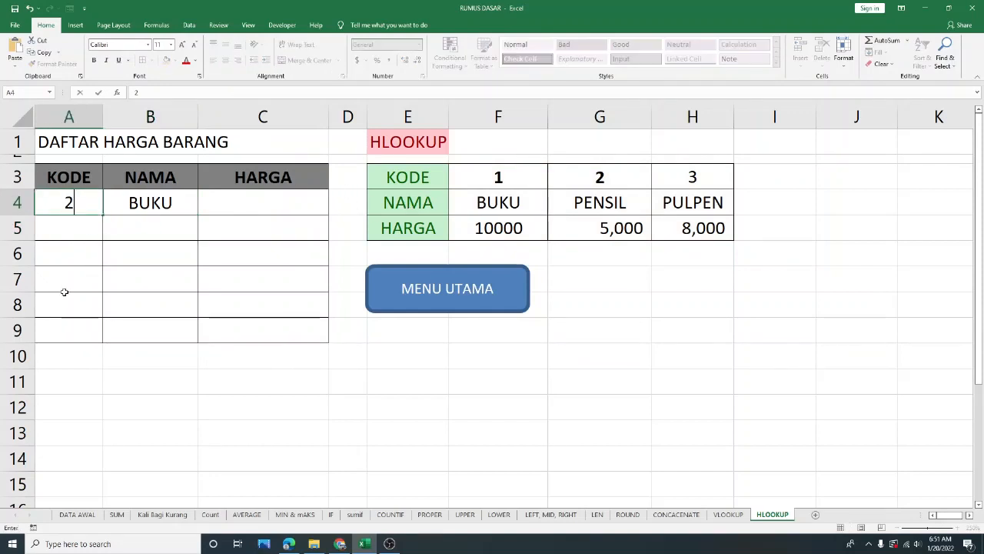
pyautogui.press('Return')
pyautogui.press('Up')
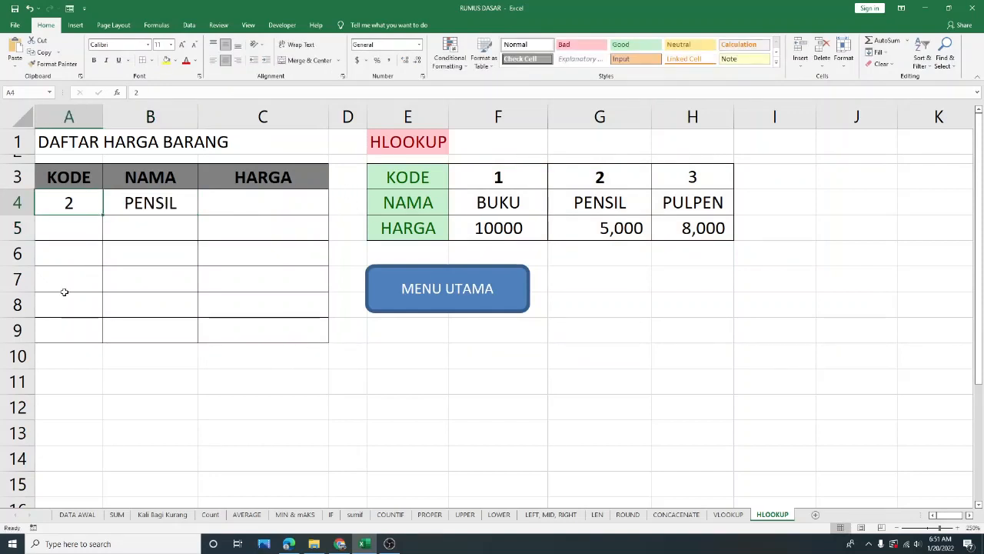
pyautogui.write('3')
pyautogui.press('Return')
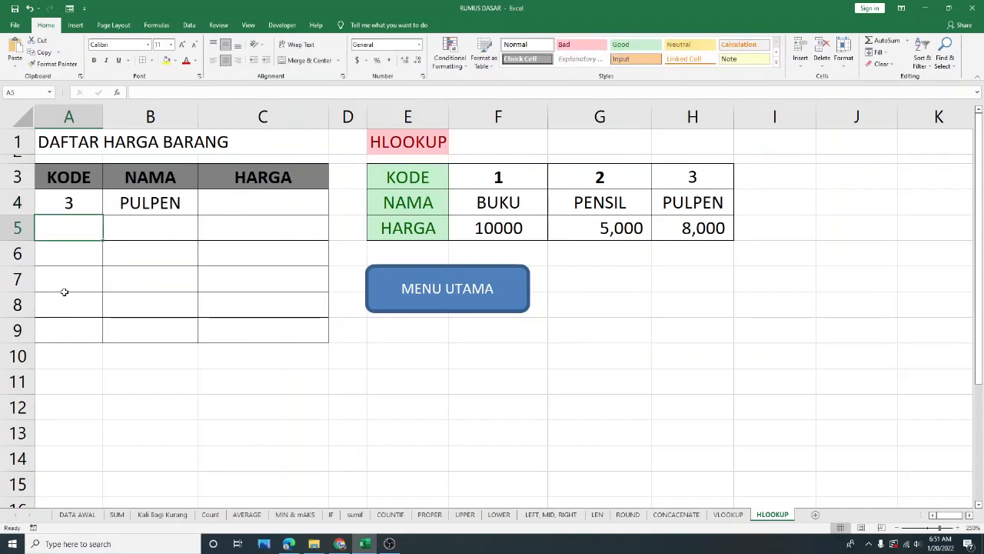
# Step: Enter =HLOOKUP(A4,F3:H5,3,0) in cell C4 to retrieve the item's price from the horizontal reference table
pyautogui.click(273, 200)
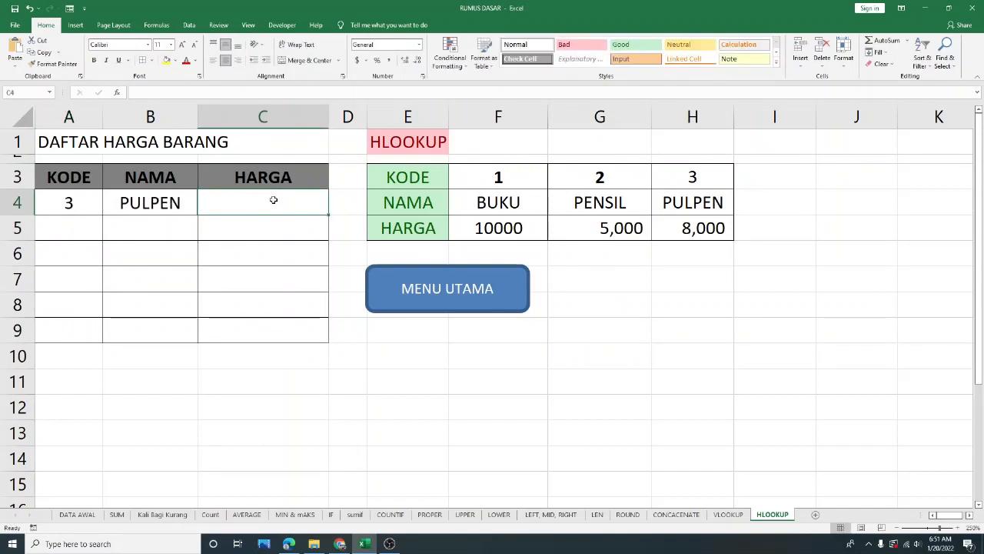
pyautogui.write('=HLOO')
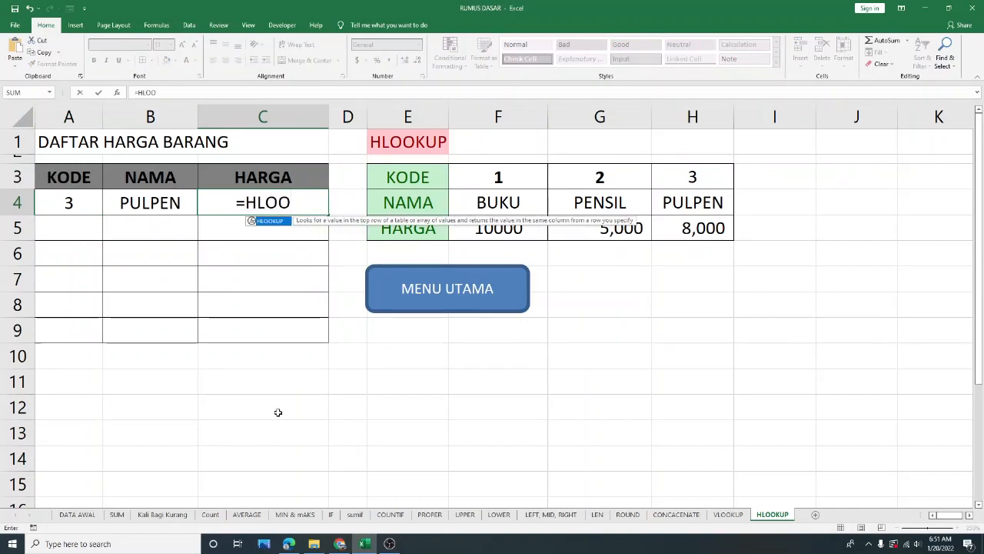
pyautogui.doubleClick(273, 223)
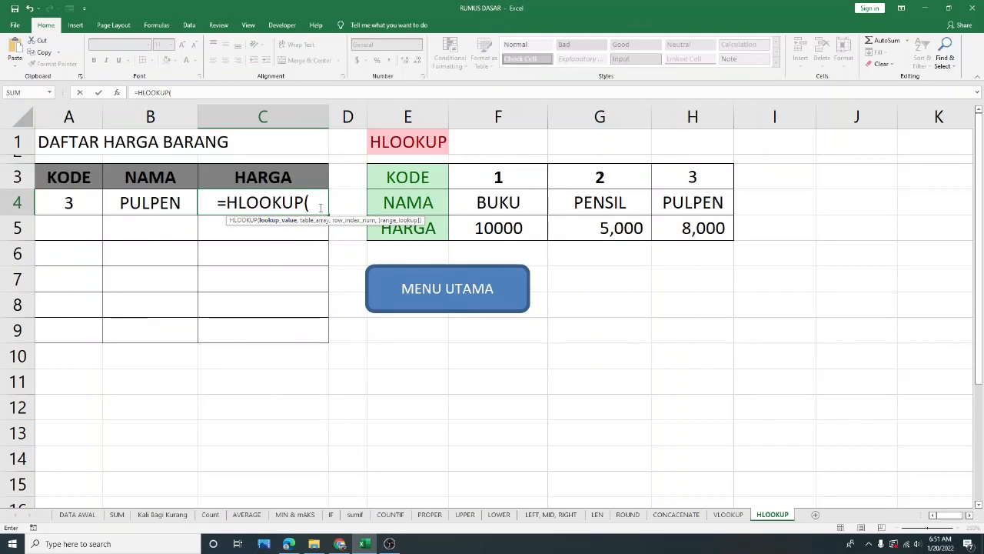
pyautogui.click(67, 202)
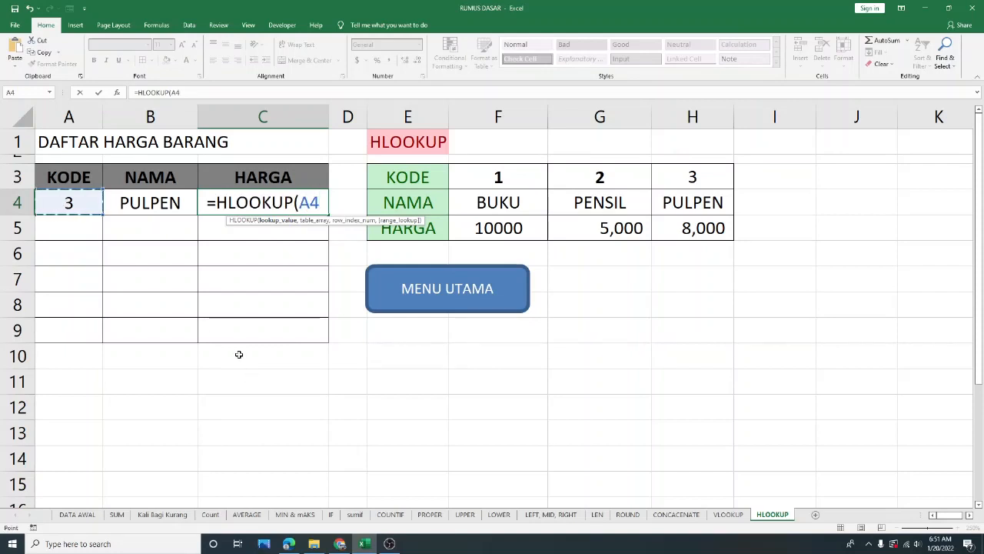
pyautogui.write(',')
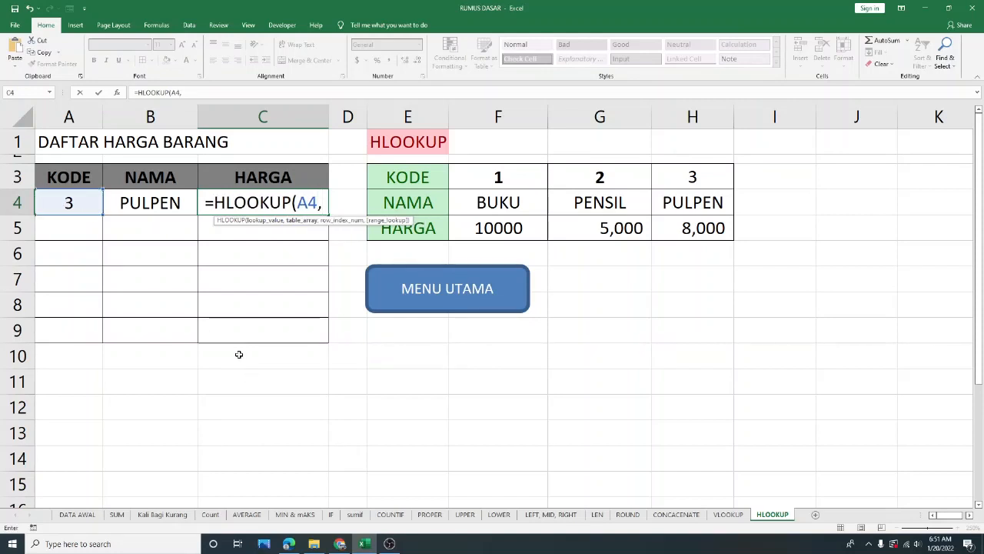
pyautogui.moveTo(512, 177); pyautogui.dragTo(665, 225)
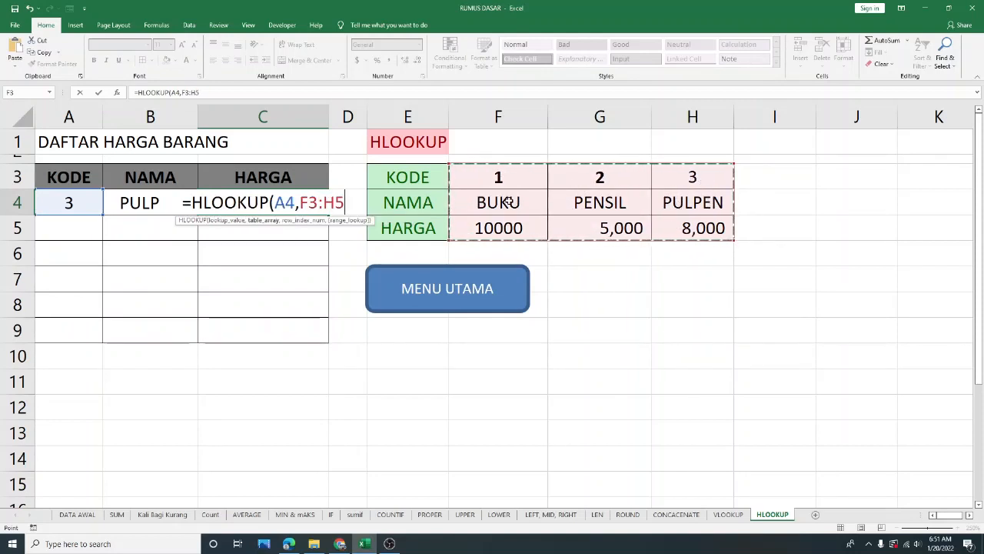
pyautogui.write(',')
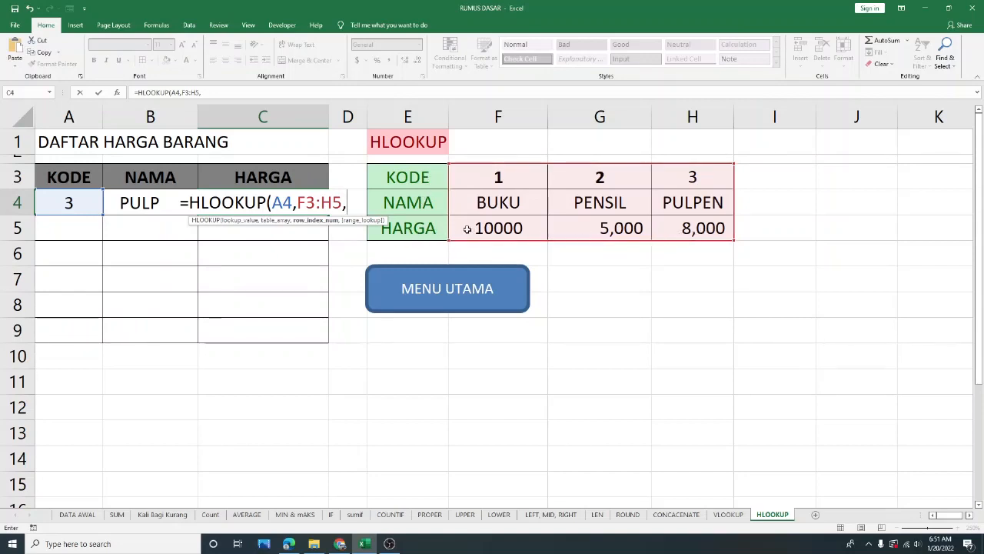
pyautogui.write('3,0)')
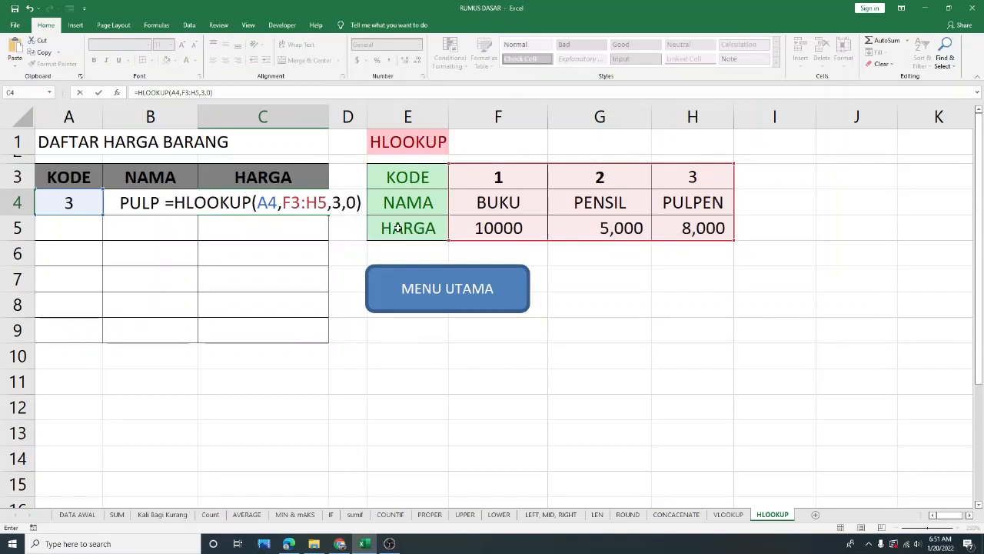
pyautogui.press('Return')
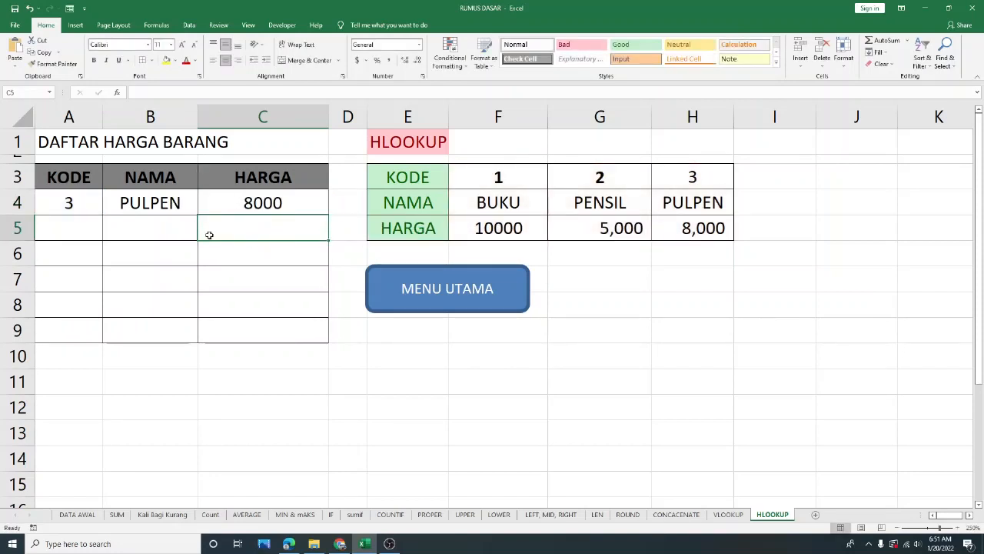
# Step: Test the name and price lookups by entering code 1 and finally code 2 in cell A4
pyautogui.click(86, 202)
pyautogui.write('1')
pyautogui.press('Return')
pyautogui.press('Up')
pyautogui.write('2')
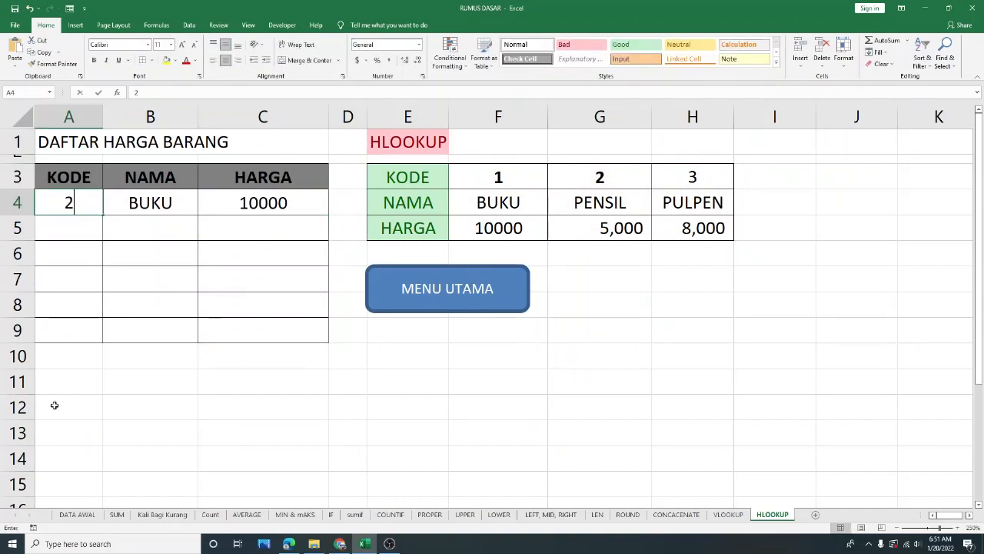
pyautogui.press('Return')
pyautogui.click(427, 374)
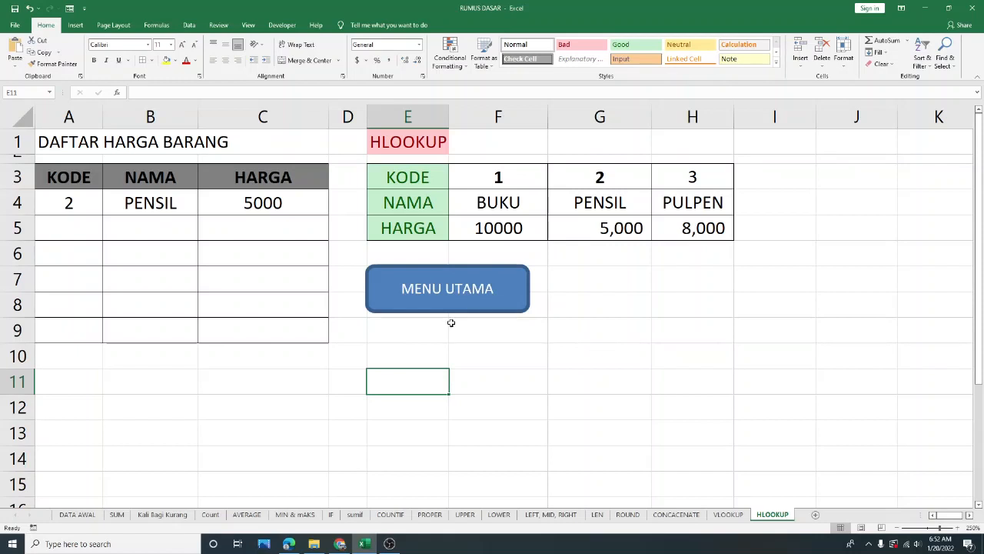
# Step: Return to the main menu sheet and mark the HLOOKUP explanation in cell C18 as finished with the Bad cell style
pyautogui.click(480, 289)
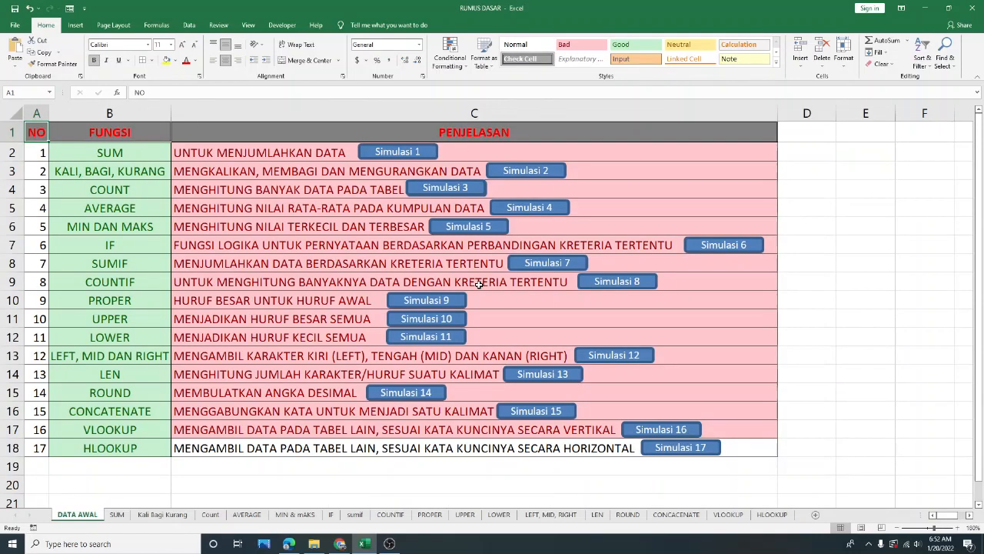
pyautogui.click(339, 450)
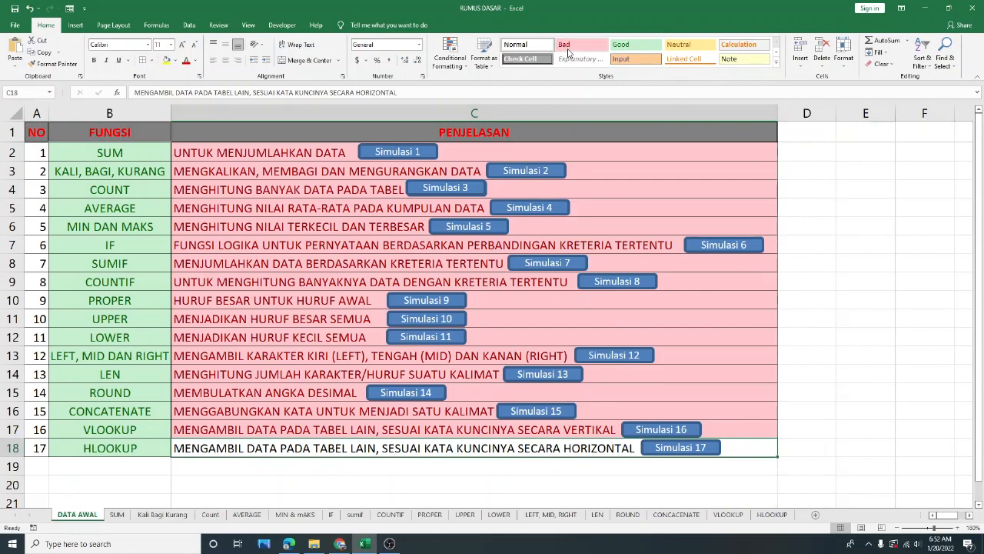
pyautogui.click(744, 371)
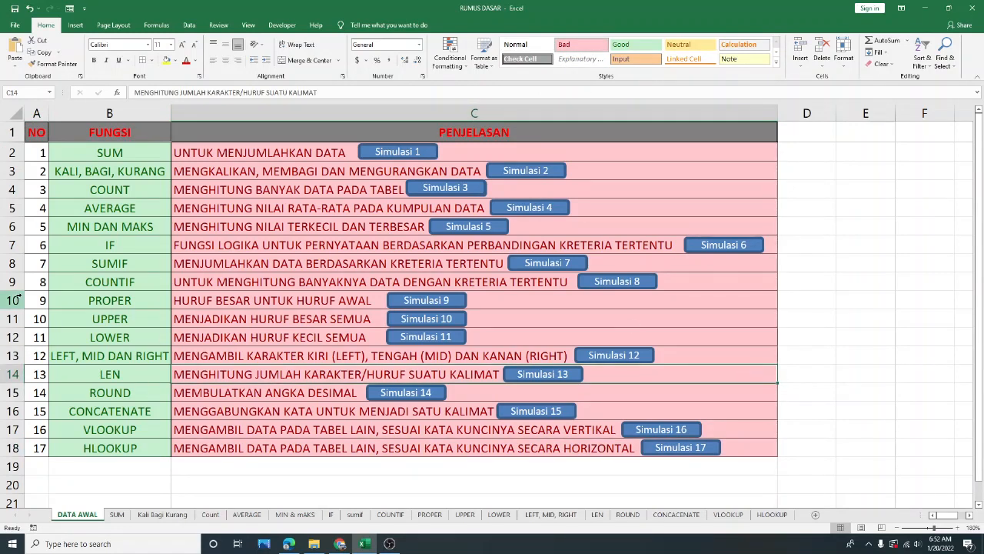
# Step: Review the completed function list on the main menu sheet, from SUM in B2 to HLOOKUP in B18
pyautogui.moveTo(42, 154); pyautogui.dragTo(374, 449)
pyautogui.moveTo(92, 152); pyautogui.dragTo(97, 444)
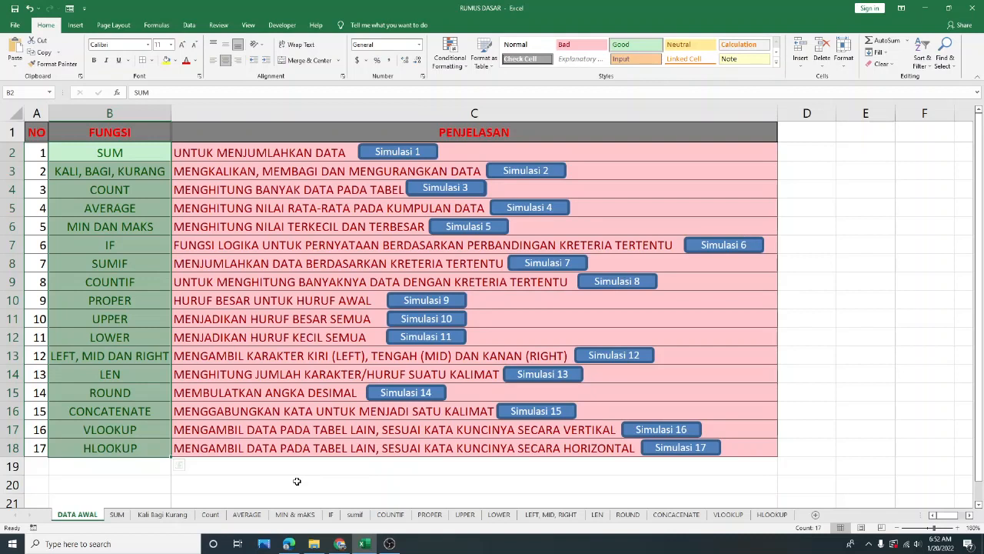
pyautogui.click(110, 156)
pyautogui.click(133, 452)
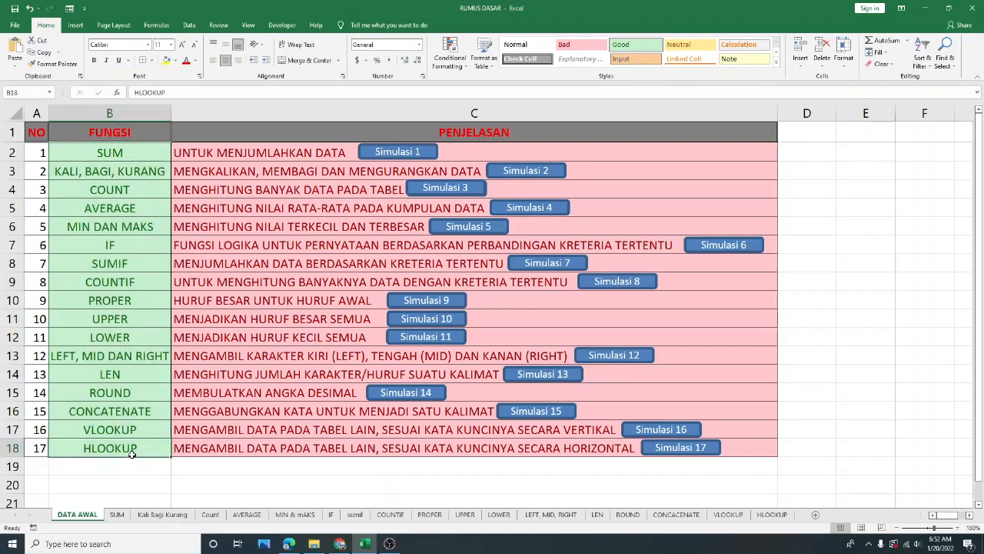
pyautogui.click(220, 466)
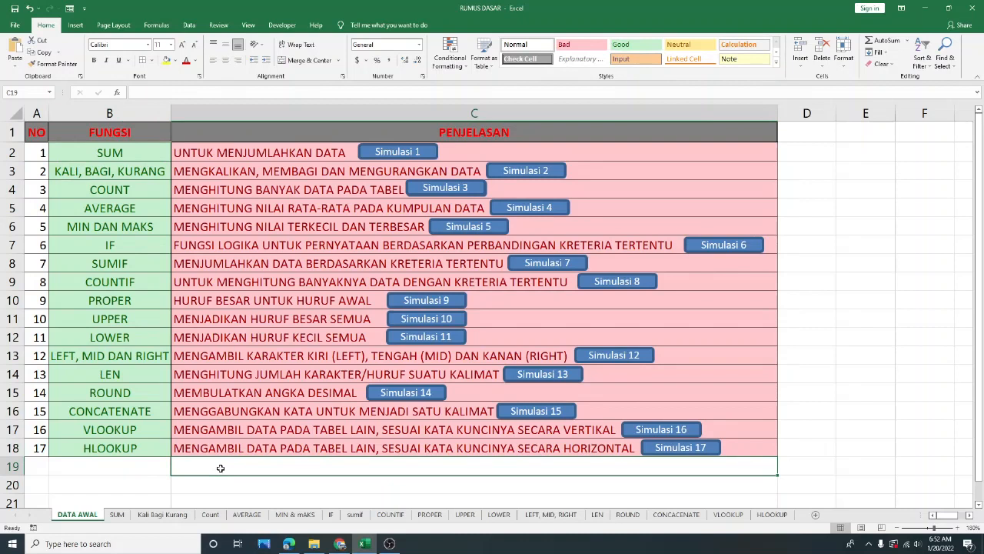